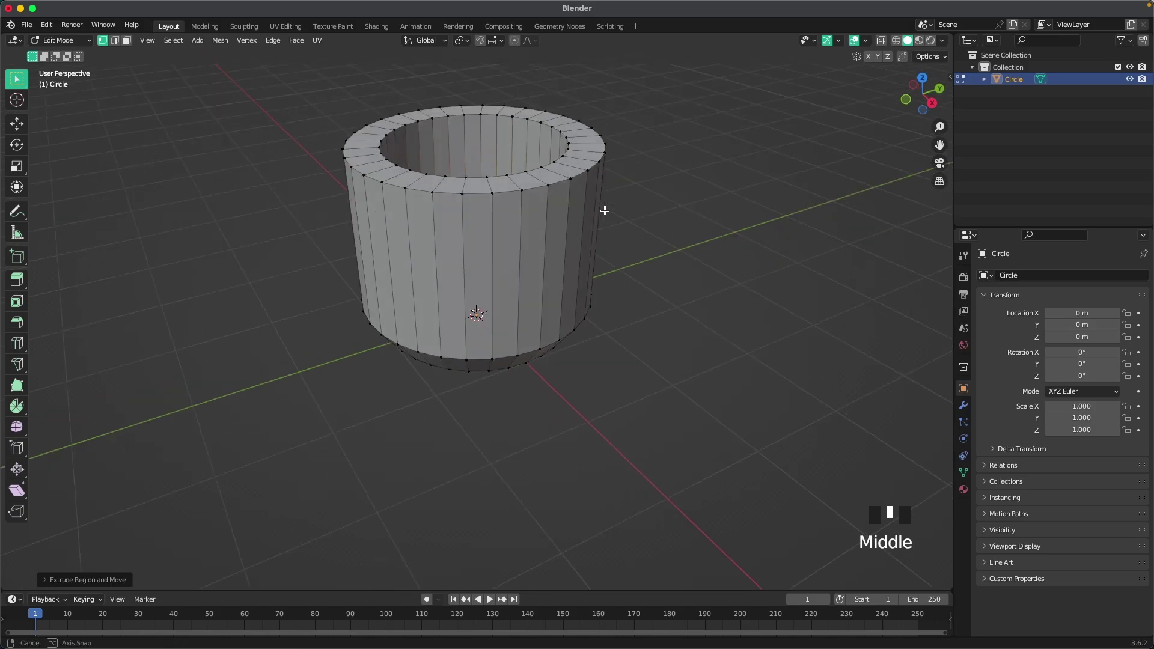
- Add a Bevel modifier with 4 segments to the cup in Object Mode
key(Tab)
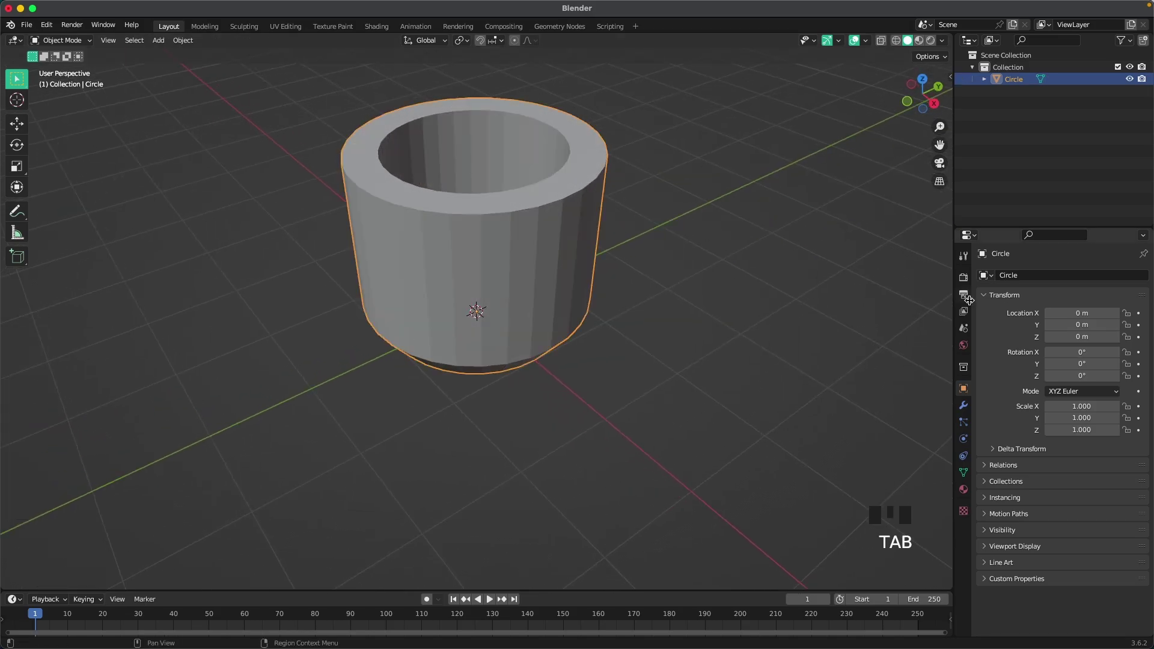
click(963, 407)
click(1000, 281)
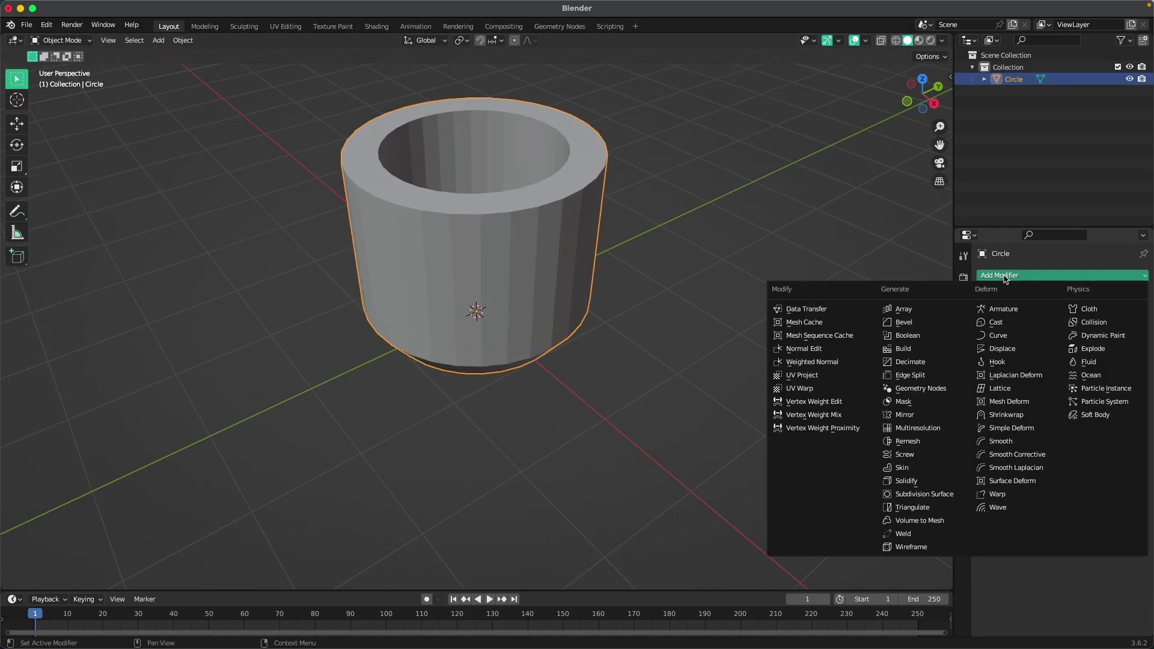
click(868, 325)
click(1087, 357)
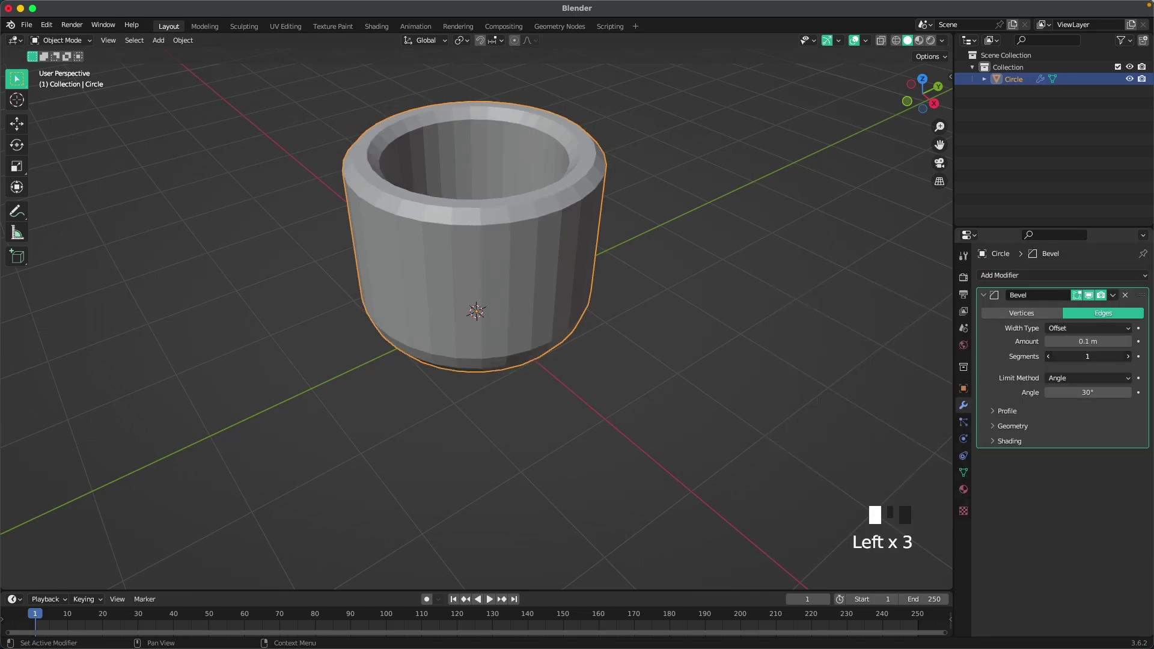
text(4)
key(Tab)
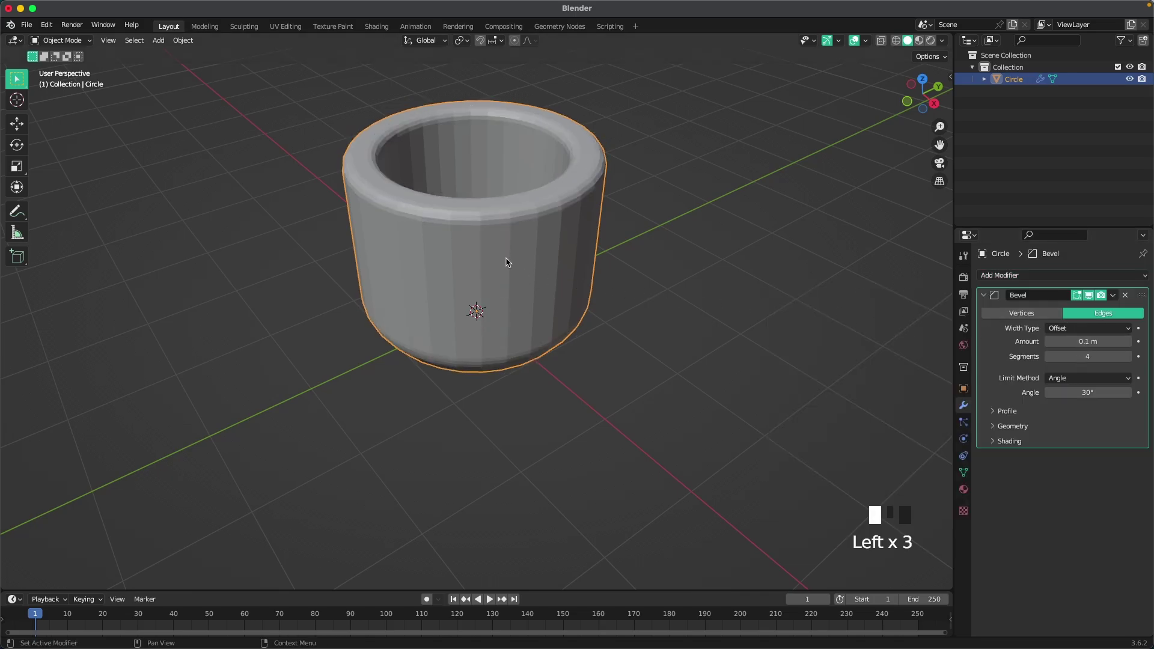
key(Return)
- Add a level 2 Subdivision Surface modifier to the cup and deselect it
key(ctrl+2)
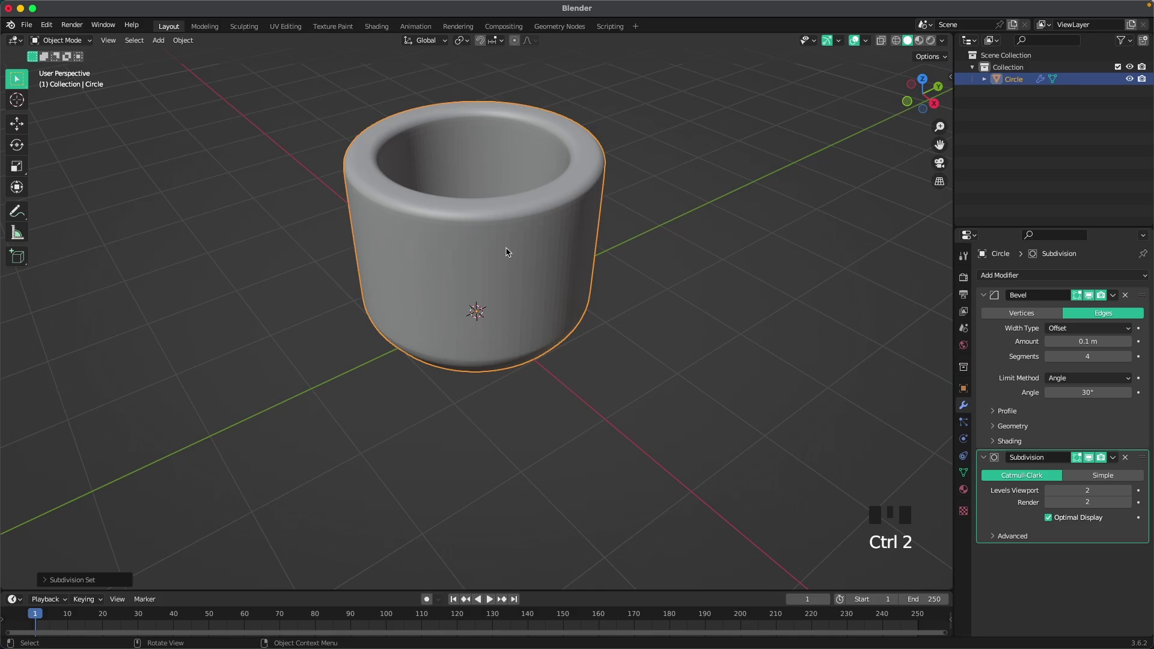
right_click(467, 237)
click(687, 268)
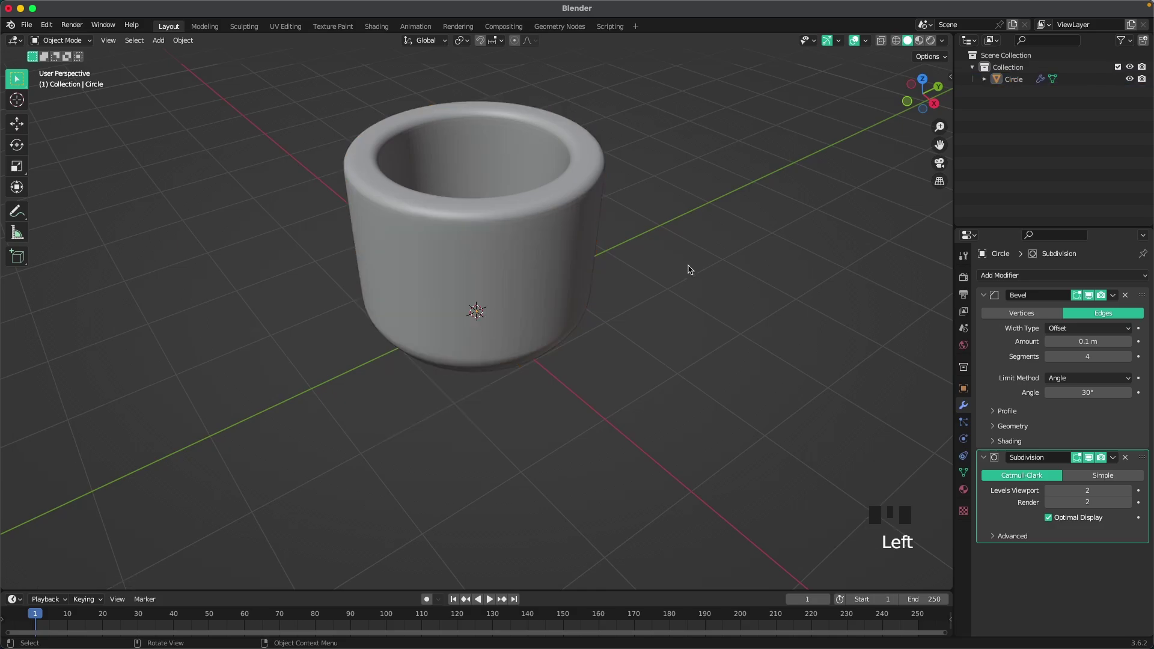
- Add a path curve to the scene from the front view for the cup's handle
middle_drag(688, 268, 644, 245)
scroll(644, 244, down, 1)
scroll(648, 259, down, 1)
key(grave)
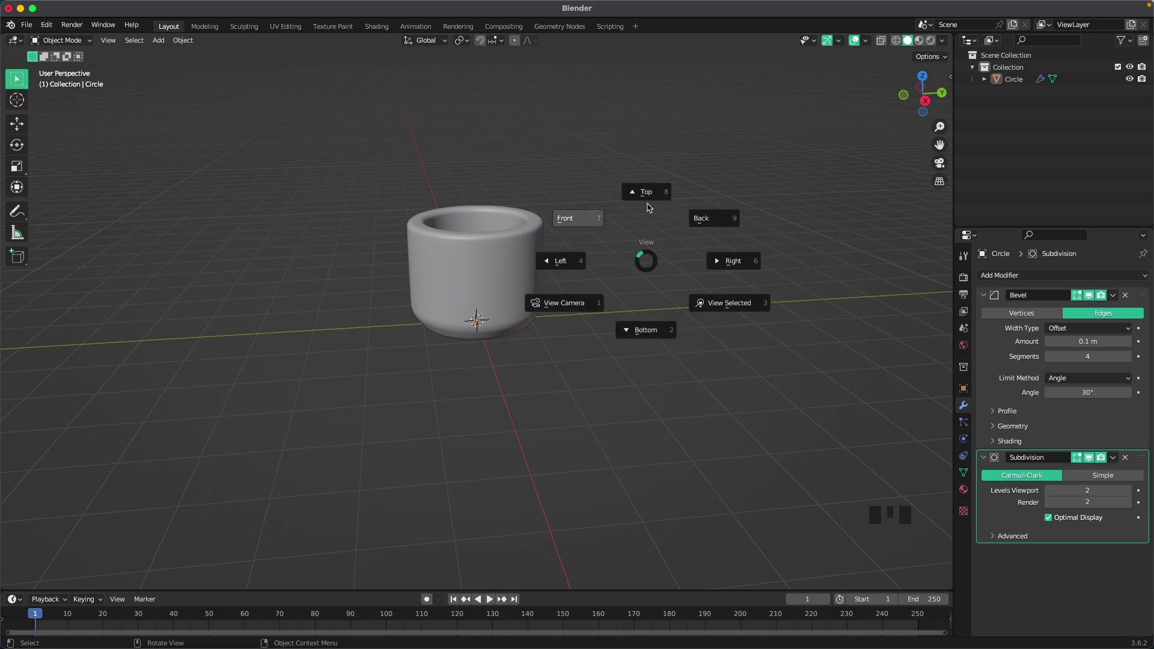
click(594, 222)
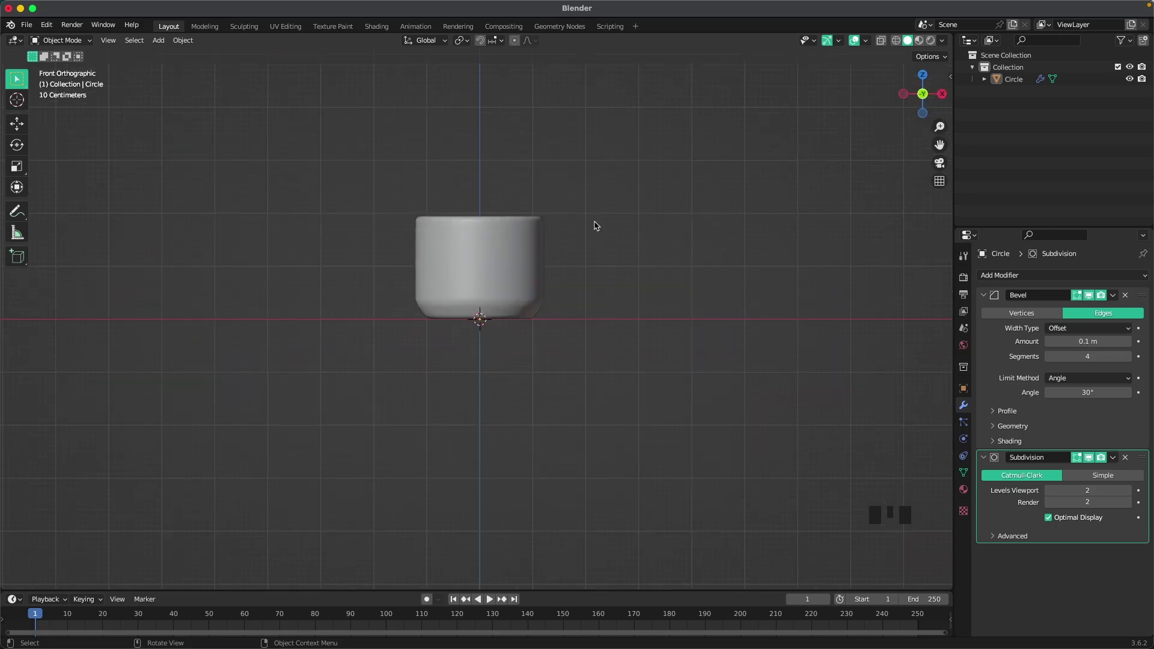
scroll(579, 290, up, 2)
key(shift+a)
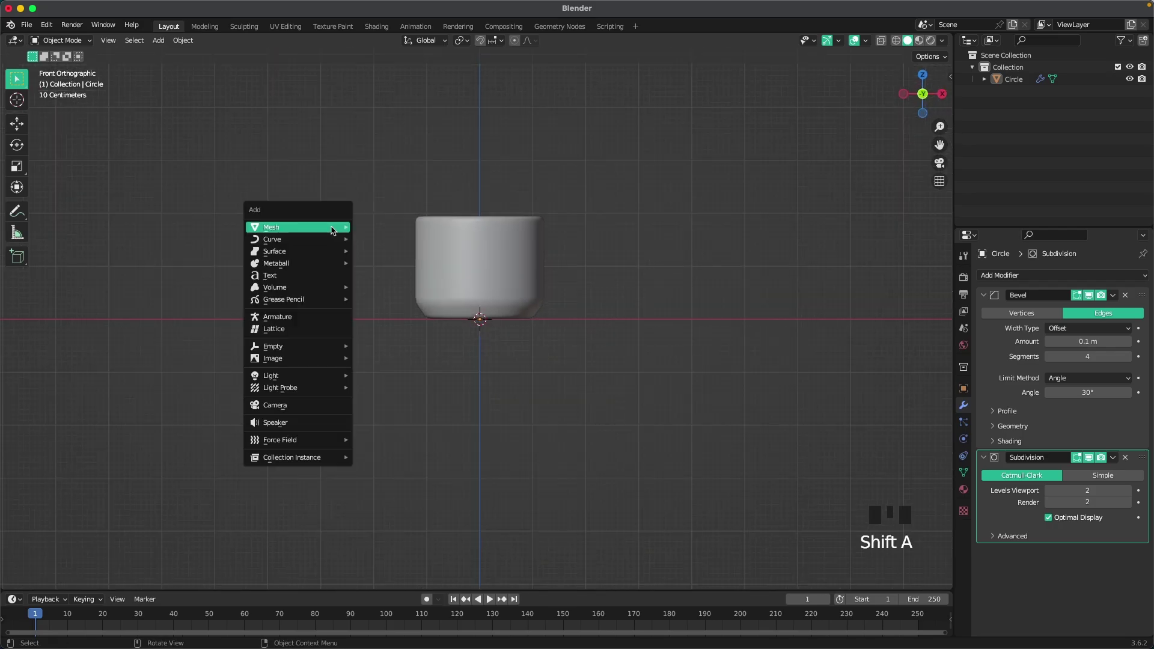
mouse_move(331, 239)
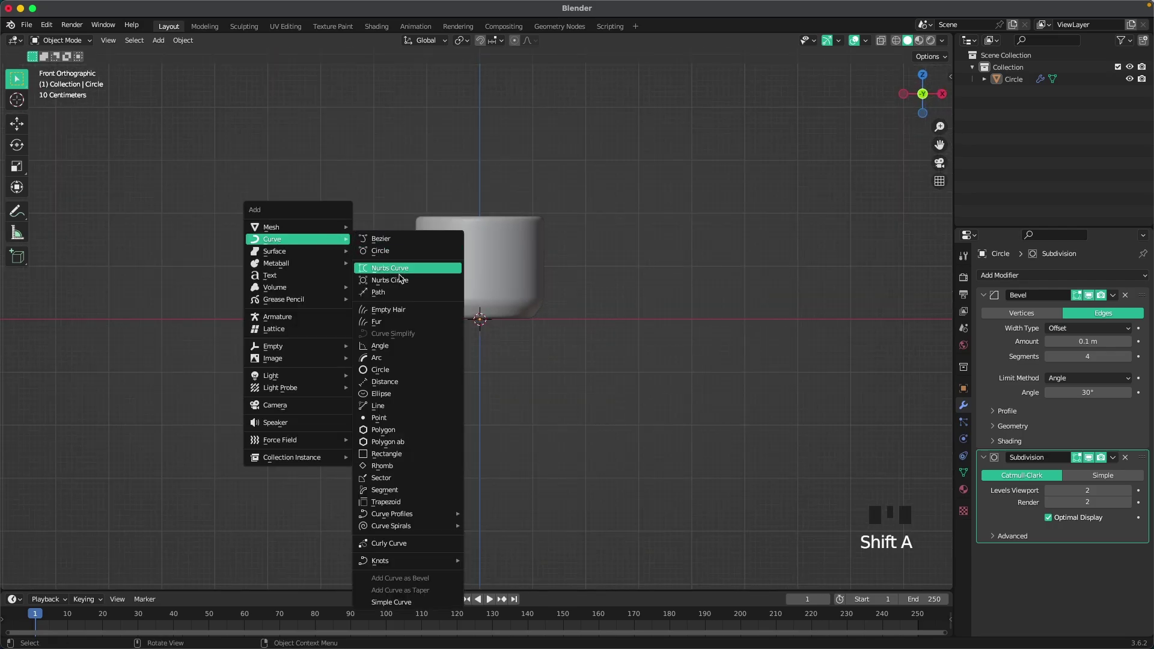
click(391, 292)
- Move all the path's control points in Edit Mode about 2.9 m along X and 1.5 m up, so it starts at the cup's upper wall
key(Tab)
shift+middle_drag(708, 276, 558, 301)
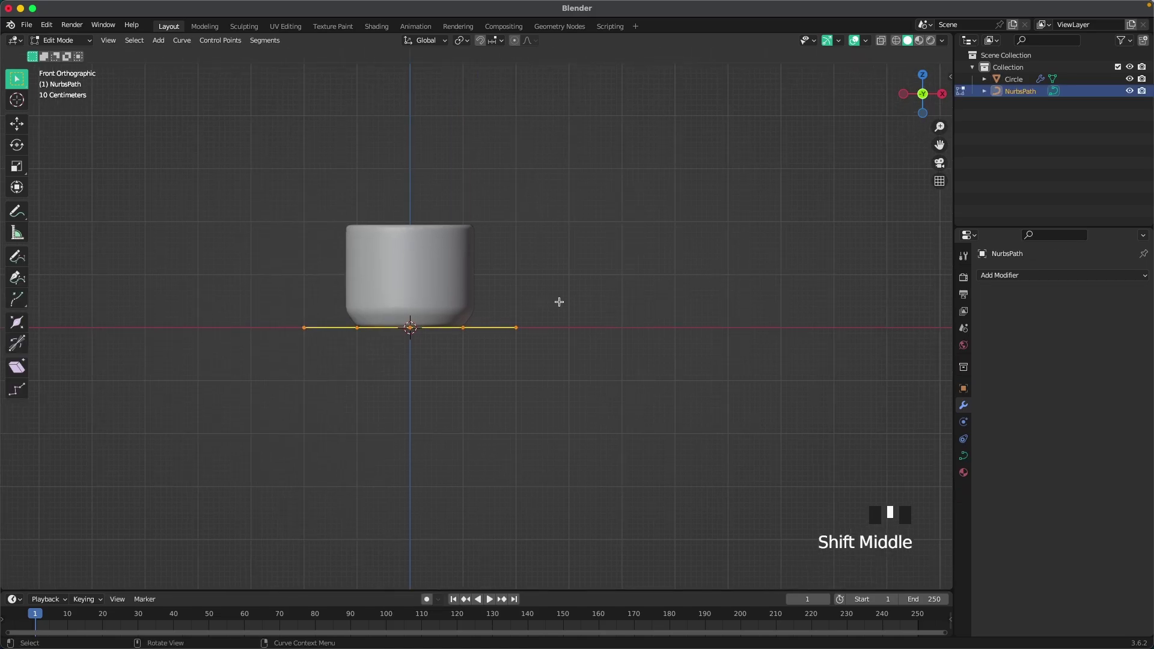
scroll(369, 321, up, 2)
key(g)
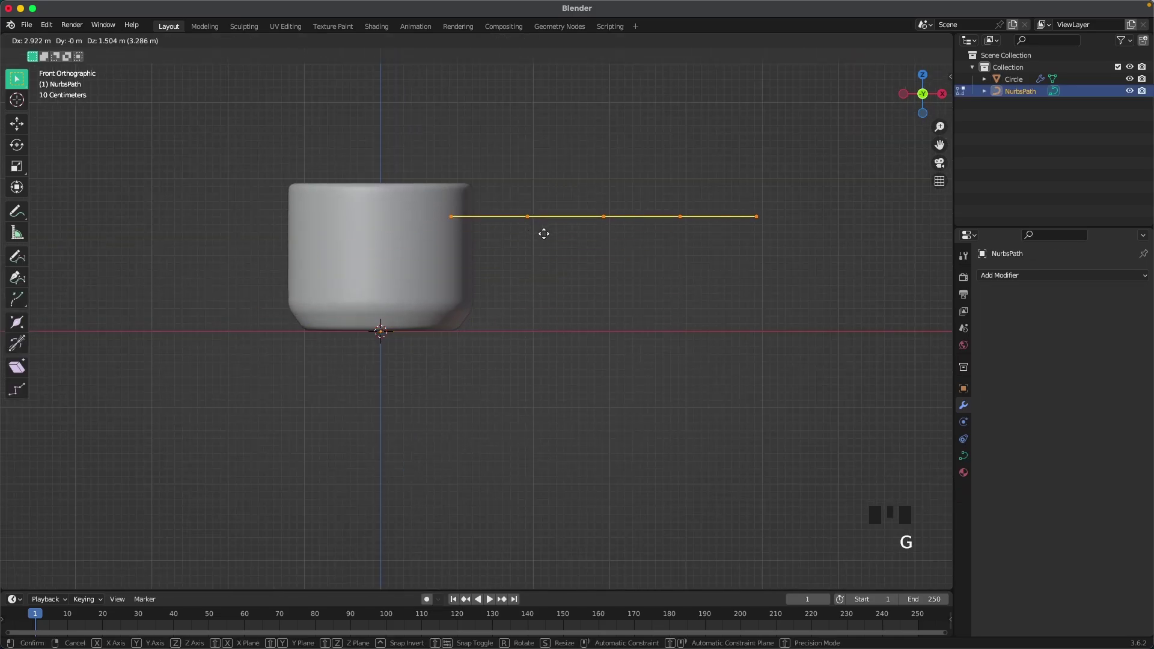
click(546, 232)
- Reposition the path's control points to bend it into a C-shaped handle ending at the cup's lower wall
drag(498, 190, 700, 231)
key(g)
click(545, 216)
key(g)
click(569, 265)
key(g)
click(523, 319)
drag(712, 191, 781, 250)
key(g)
click(441, 407)
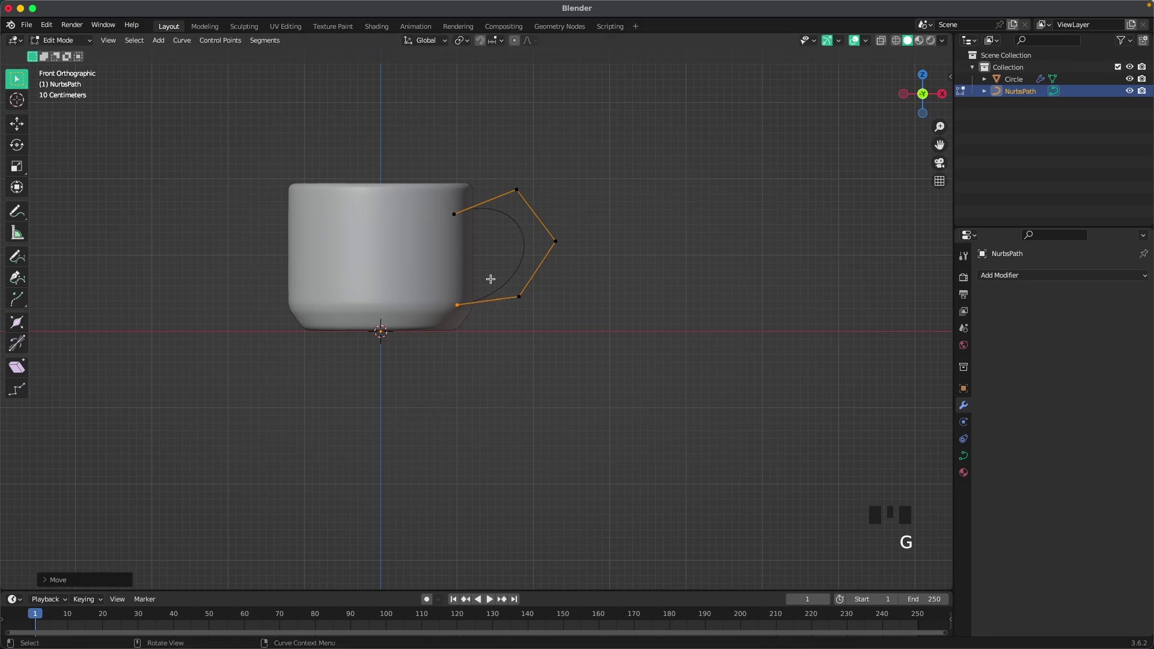
- Move the lower outer control point of the handle about 0.3 m outward and slightly down to round the curve
scroll(489, 276, up, 3)
click(587, 302)
key(g)
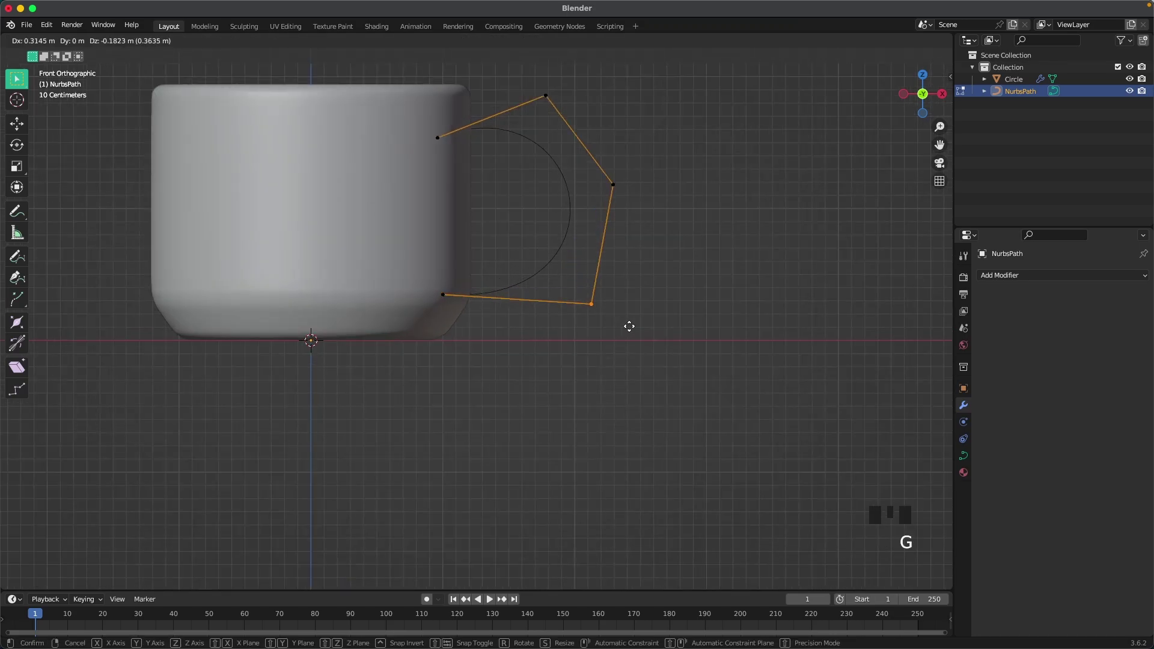
click(631, 322)
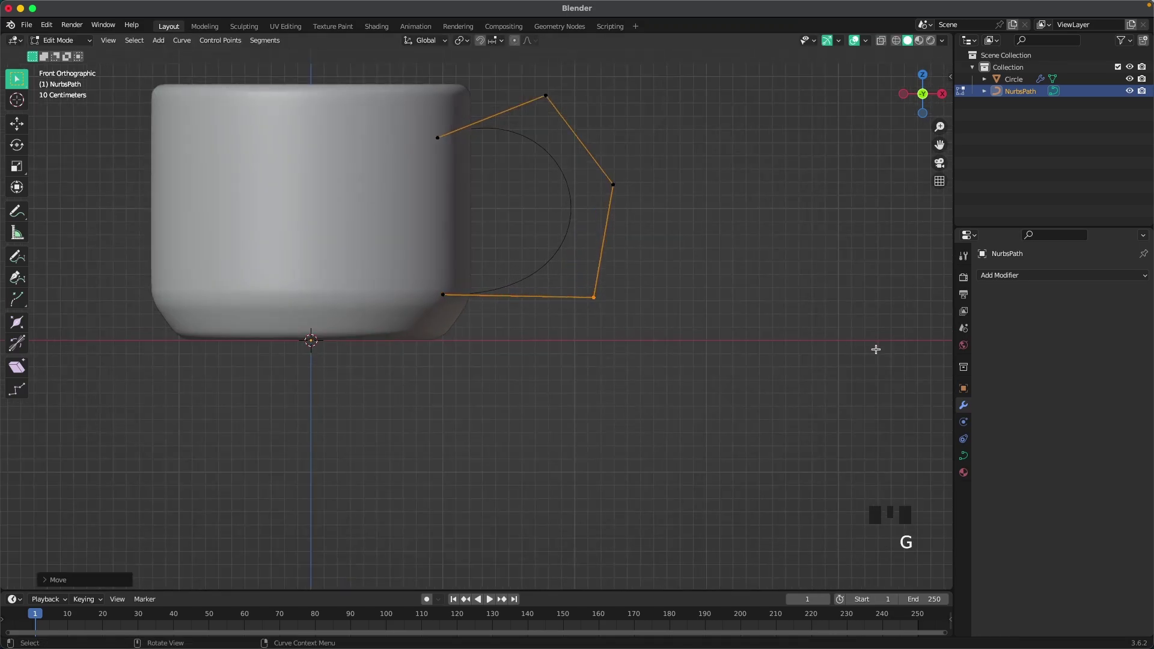
- Thicken the handle curve with a round bevel of 0.237 m depth
click(964, 459)
scroll(1015, 420, down, 3)
click(996, 472)
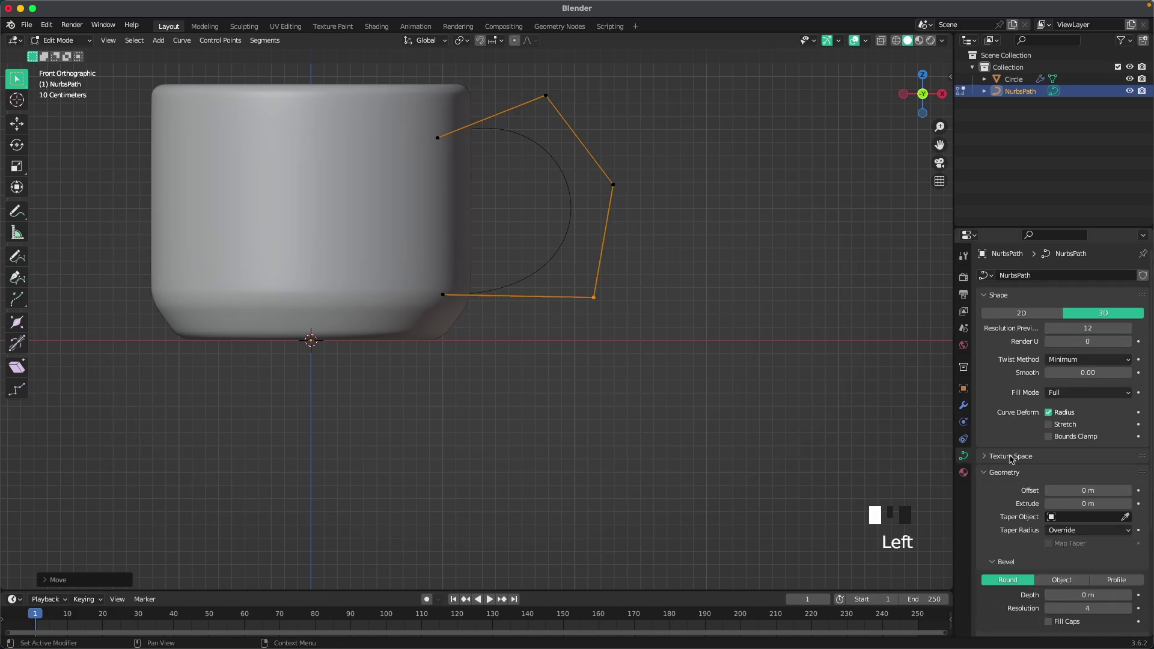
scroll(1022, 475, down, 4)
shift+click(1087, 499)
shift+drag(1087, 499, 1121, 499)
scroll(644, 247, down, 2)
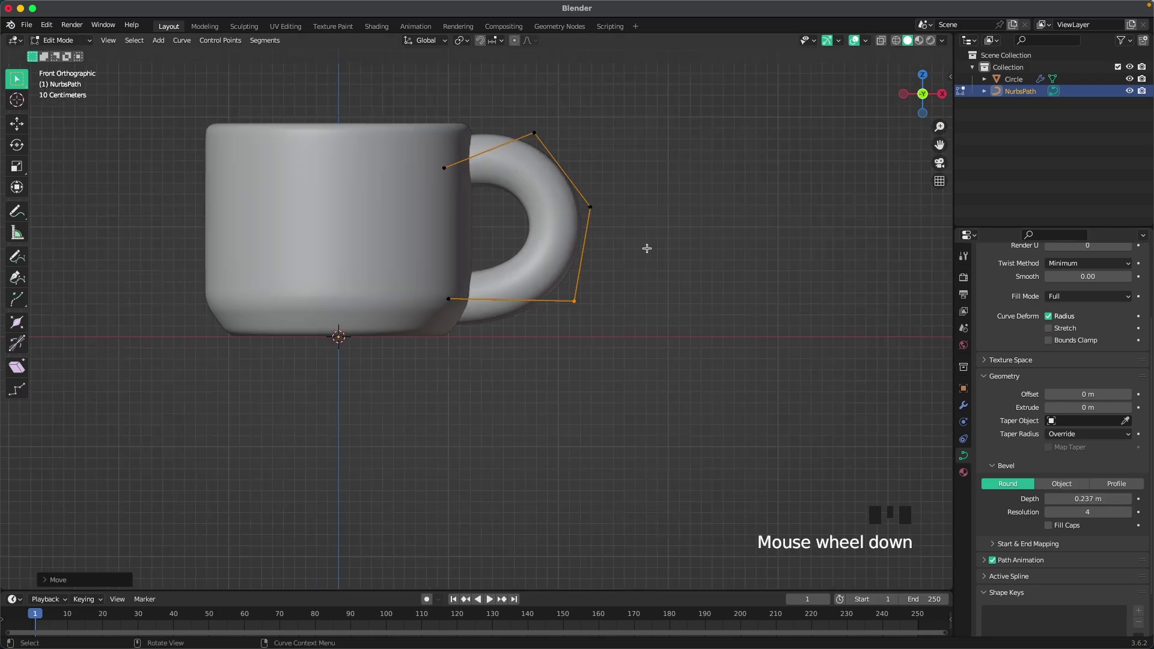
- Fine-tune the handle by moving its upper end point and its outermost control point slightly
shift+middle_drag(644, 247, 656, 324)
click(460, 227)
key(g)
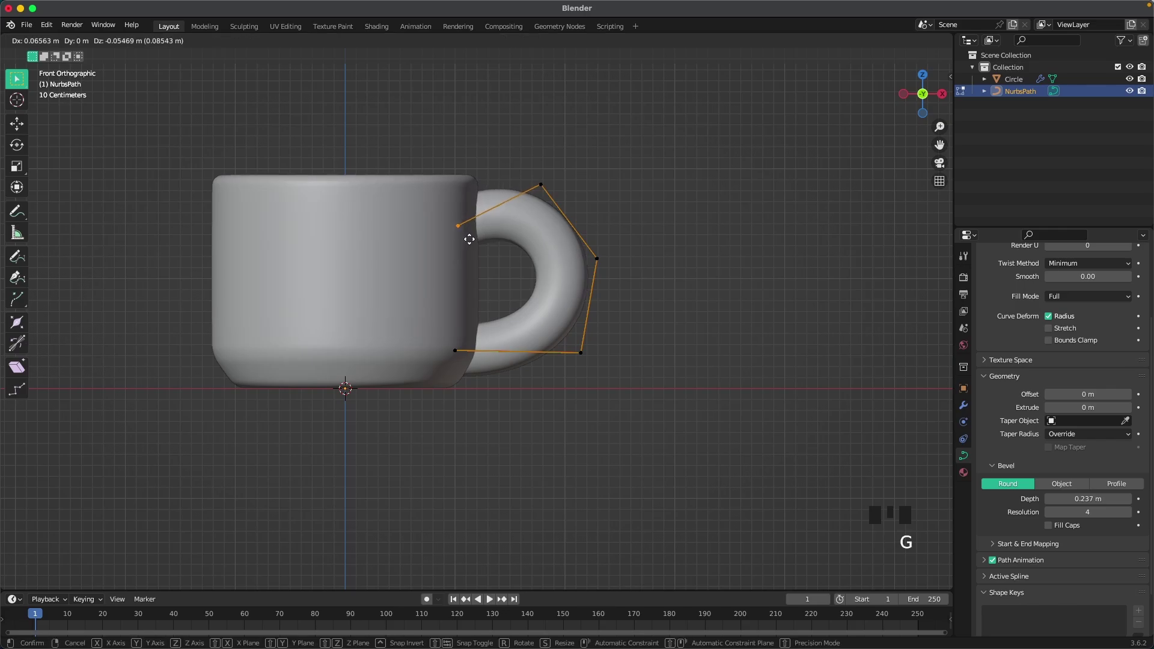
click(469, 232)
click(596, 258)
key(g)
click(608, 265)
- Add a level 2 Subdivision Surface modifier to the handle in Object Mode and deselect it
scroll(617, 279, down, 4)
middle_drag(618, 279, 572, 304)
key(Tab)
scroll(603, 303, up, 2)
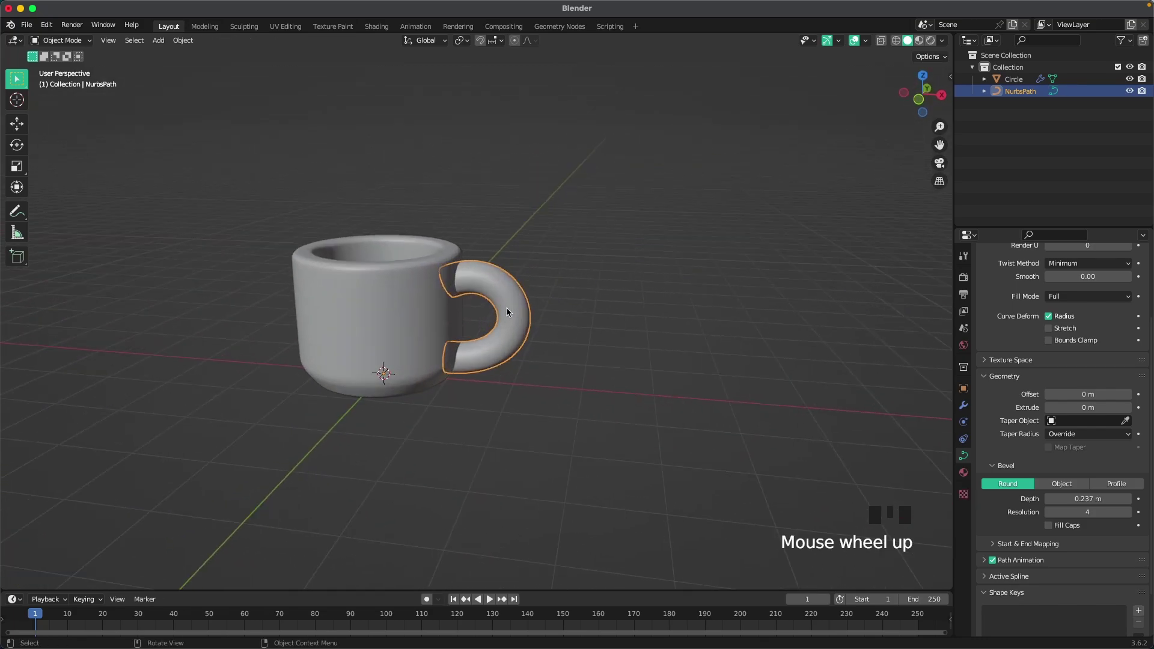
scroll(575, 267, up, 2)
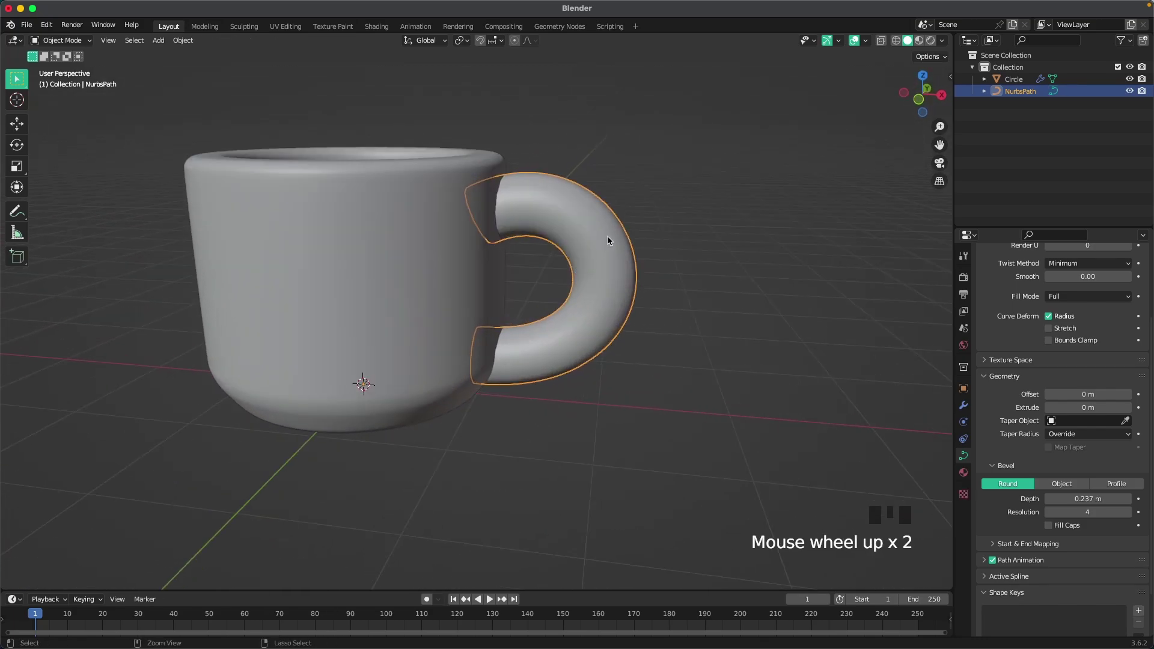
key(ctrl+2)
click(649, 250)
- Add a mesh circle and raise it along Z to just below the cup's rim
scroll(502, 288, down, 4)
middle_drag(503, 287, 490, 380)
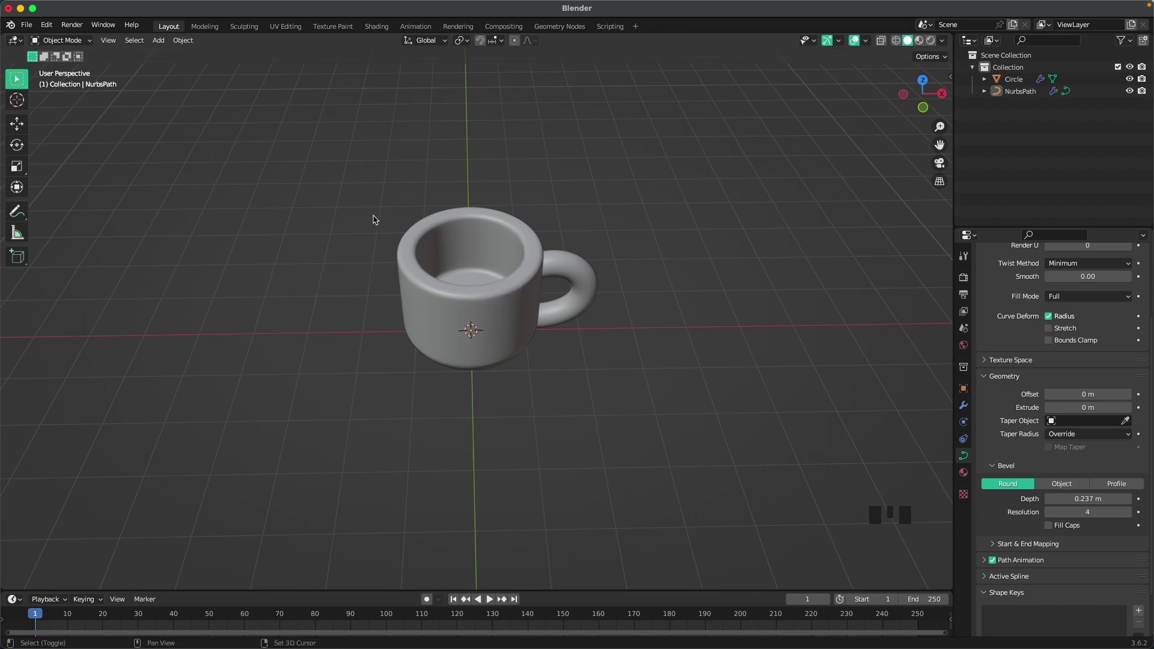
key(shift+a)
mouse_move(371, 207)
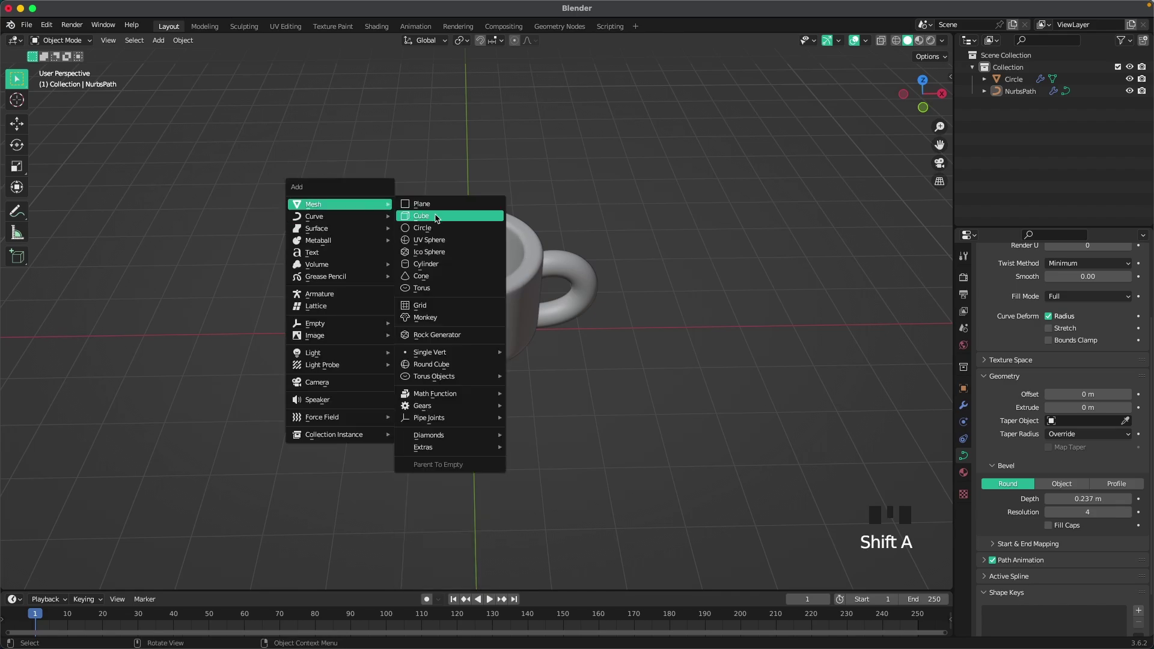
click(437, 228)
key(g)
key(z)
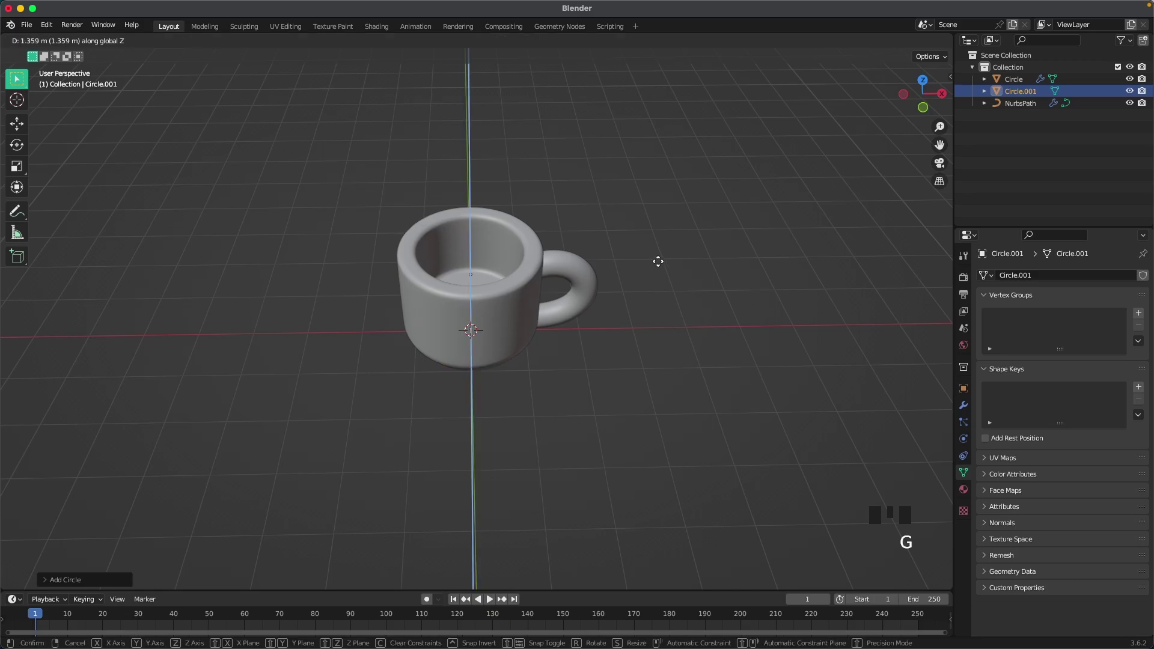
click(652, 242)
- Scale the circle's vertices down in Edit Mode to fit the cup's inner wall
scroll(526, 250, up, 3)
middle_drag(525, 250, 610, 226)
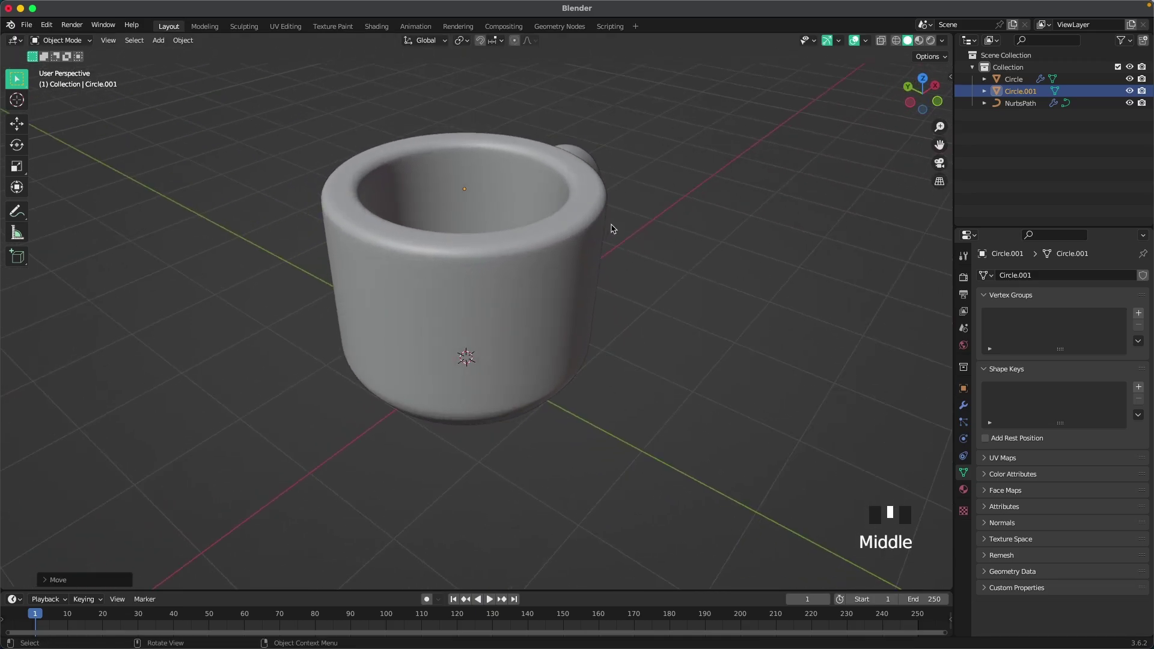
key(Tab)
key(s)
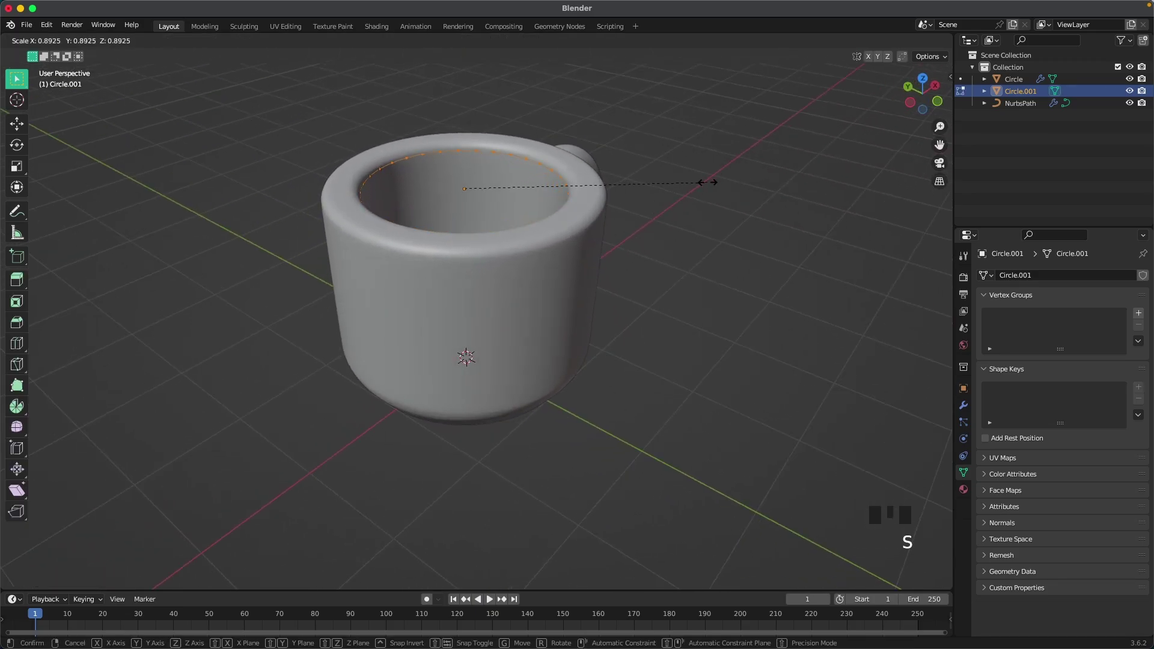
click(722, 183)
key(Tab)
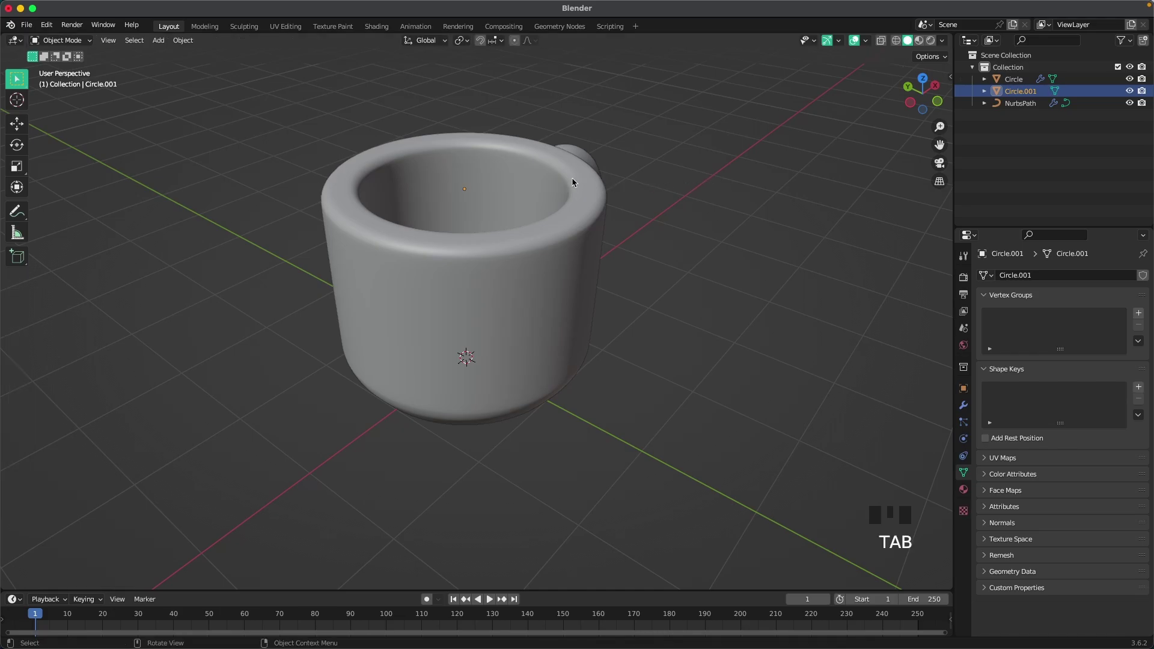
- Lower the circle slightly along Z inside the cup
key(g)
key(z)
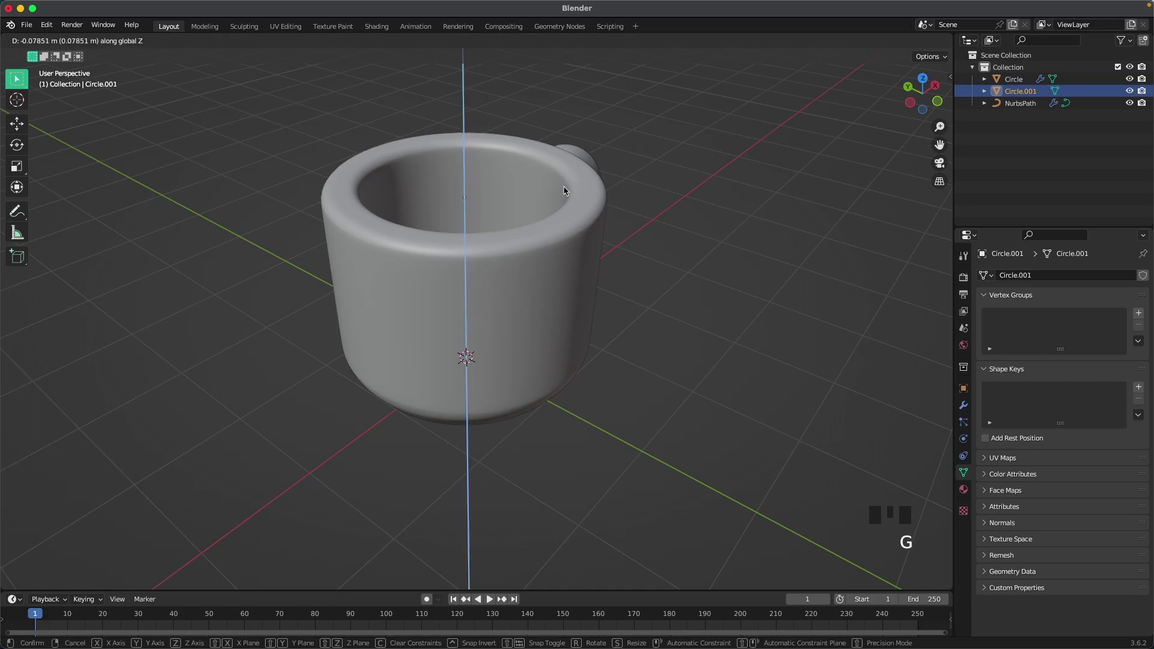
click(567, 188)
- Fill the circle with a face and inset it to a small ring around the centre
key(Tab)
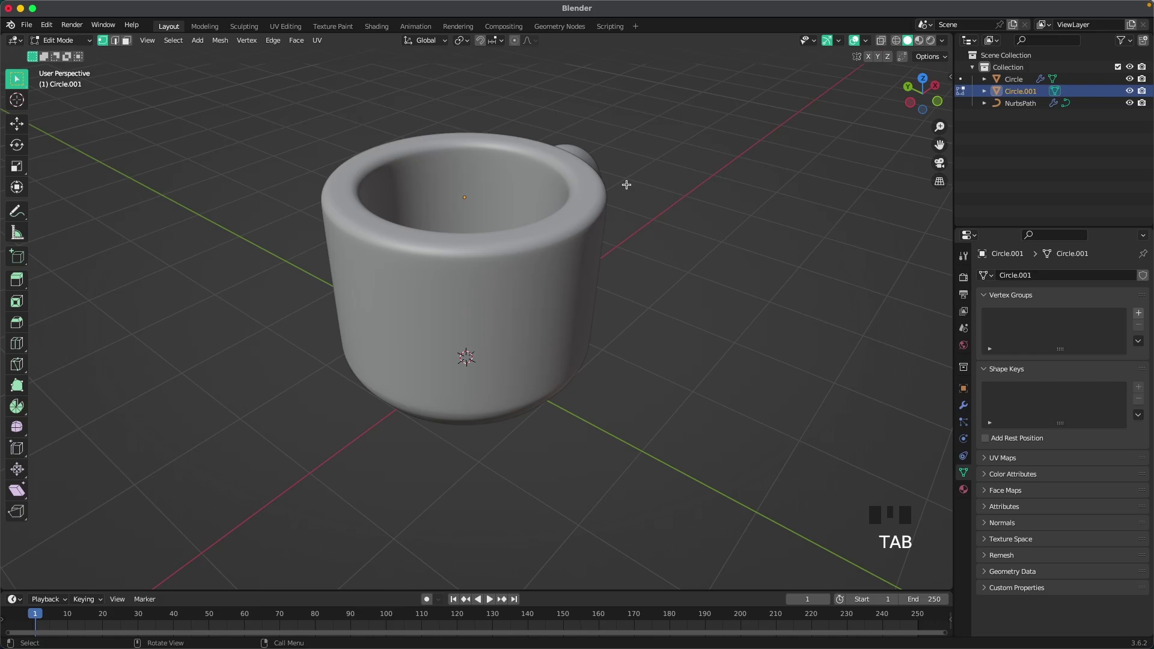
key(f)
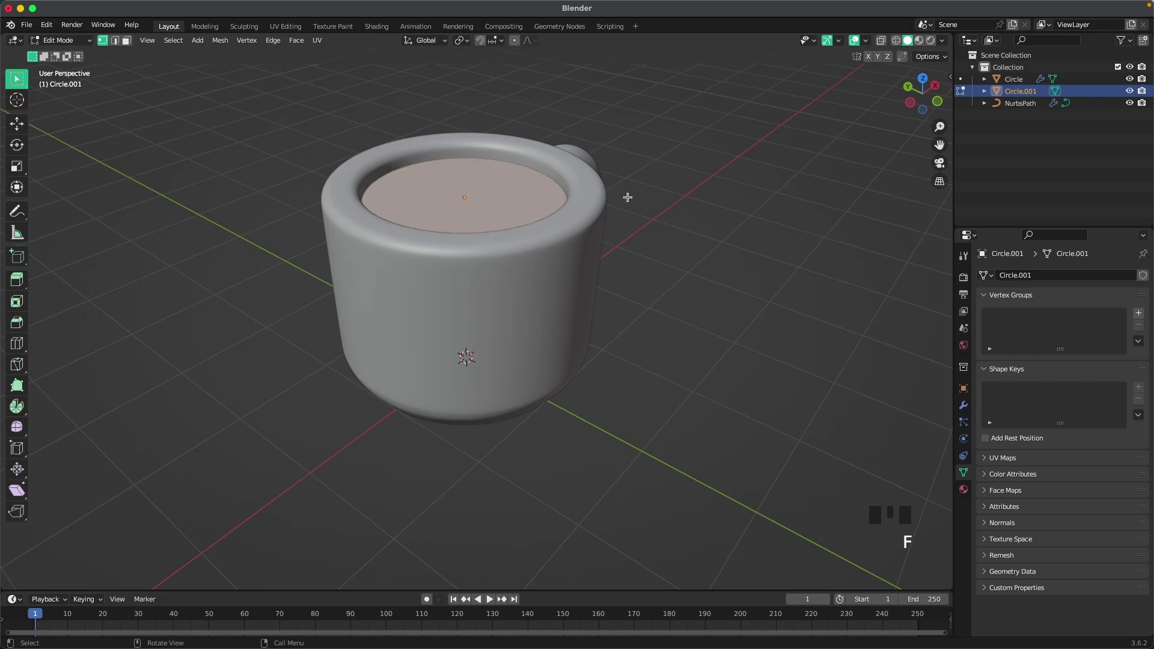
key(i)
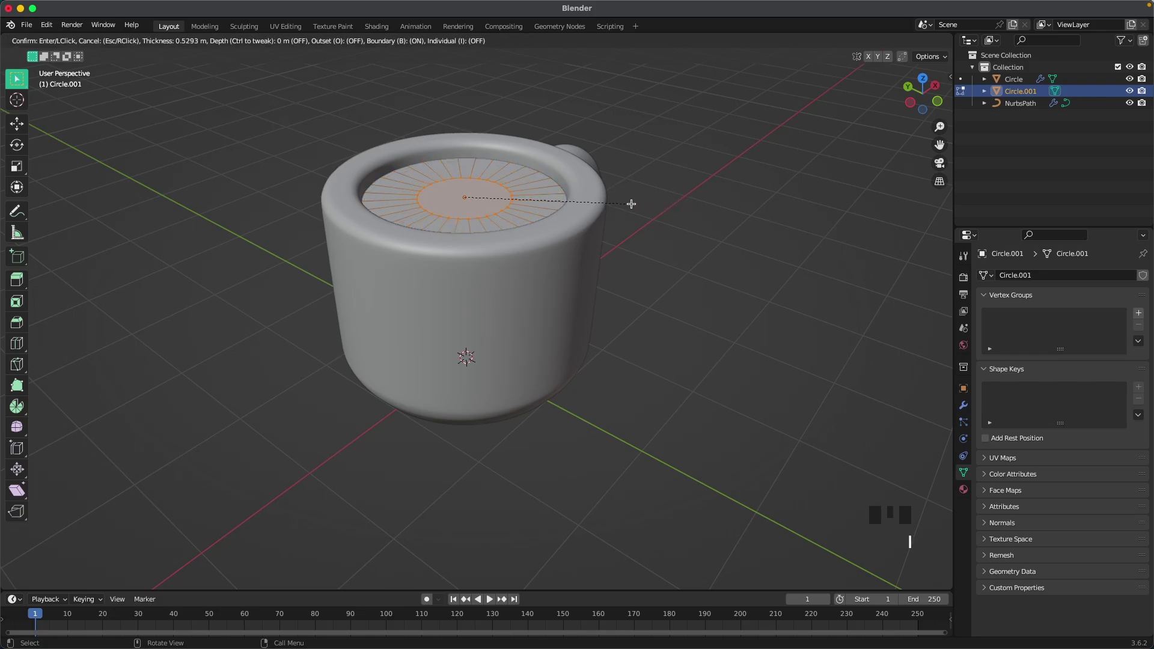
click(601, 207)
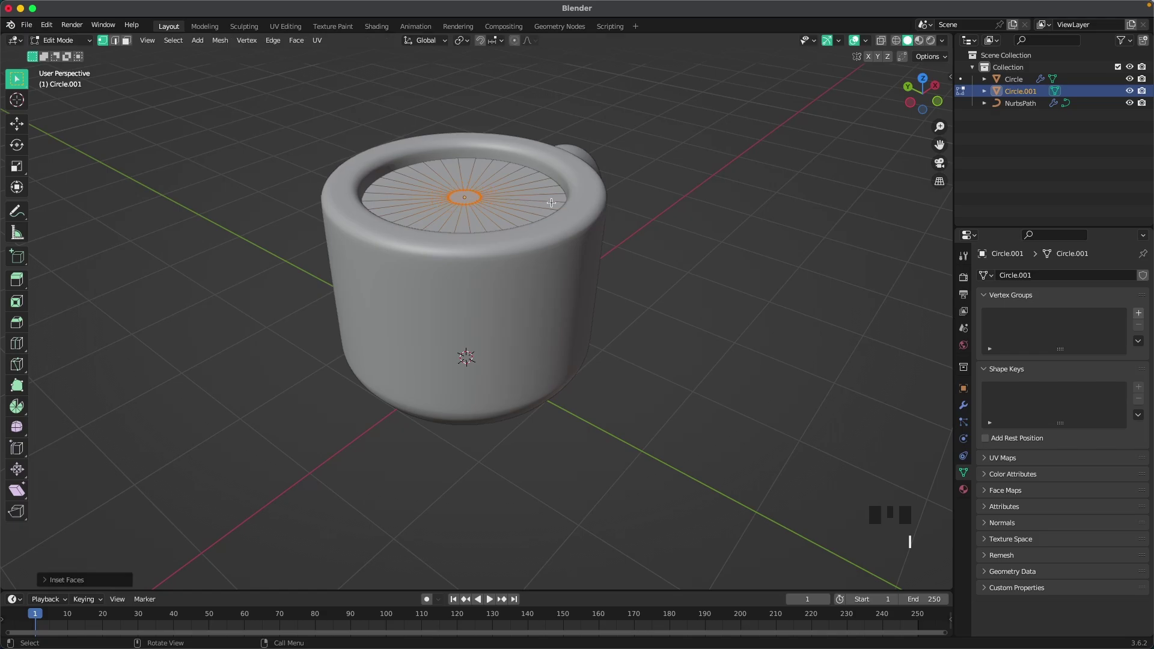
- Add several evenly spaced concentric loop cuts between the inset ring and the circle's outer edge, without sliding them
shift+middle_drag(601, 207, 531, 228)
key(super+r)
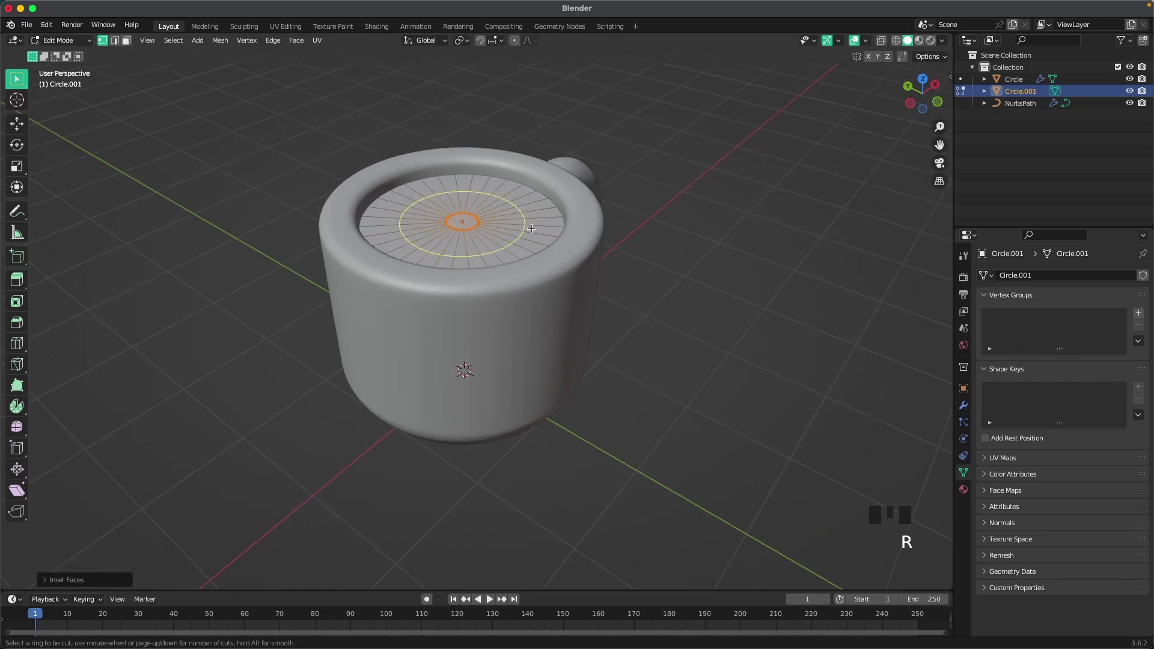
scroll(531, 228, up, 5)
click(532, 228)
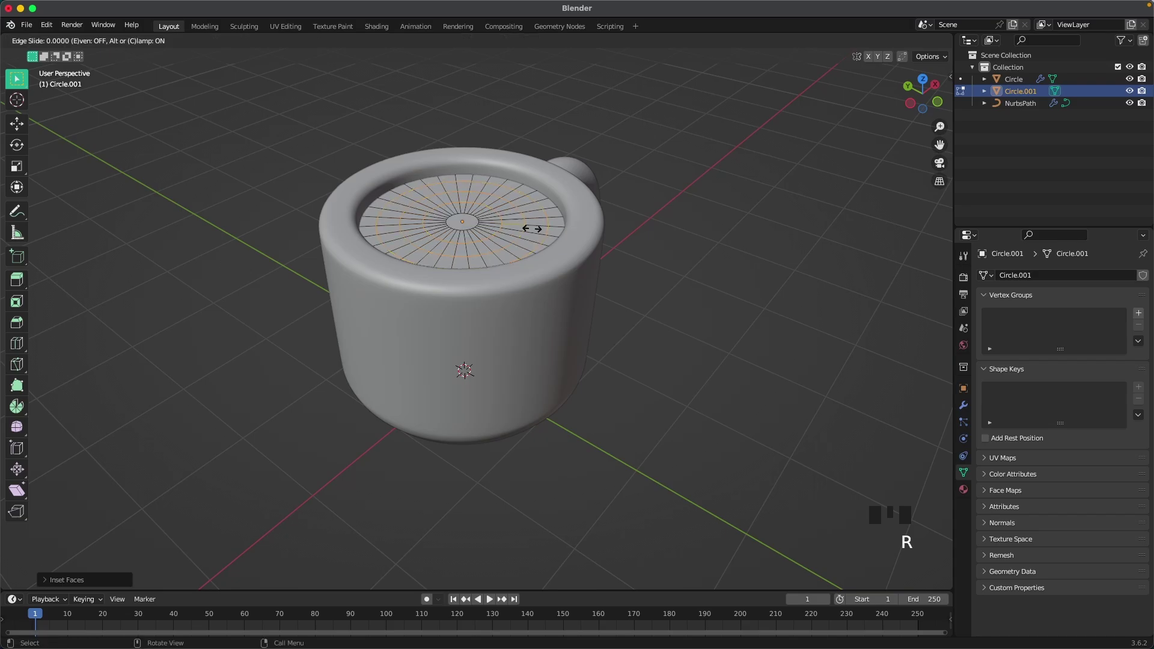
right_click(532, 229)
- Select the inner and outer of the three added edge loops on the liquid surface and raise them about 0.145 m along Z
scroll(531, 229, up, 2)
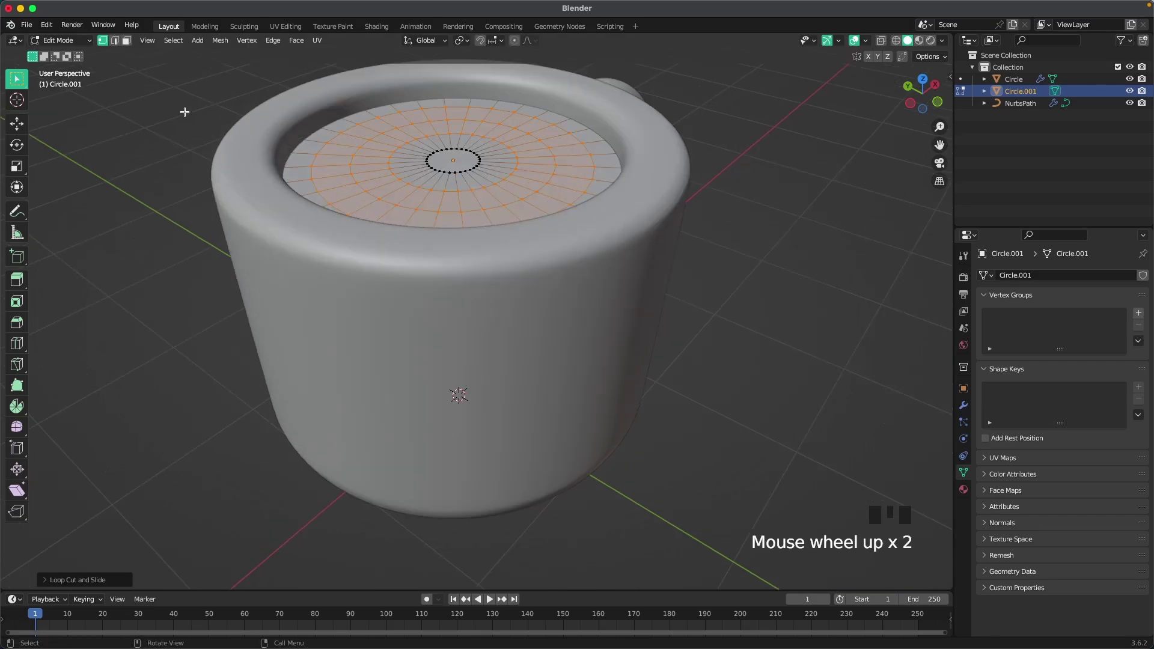
click(114, 40)
shift+middle_drag(510, 123, 533, 260)
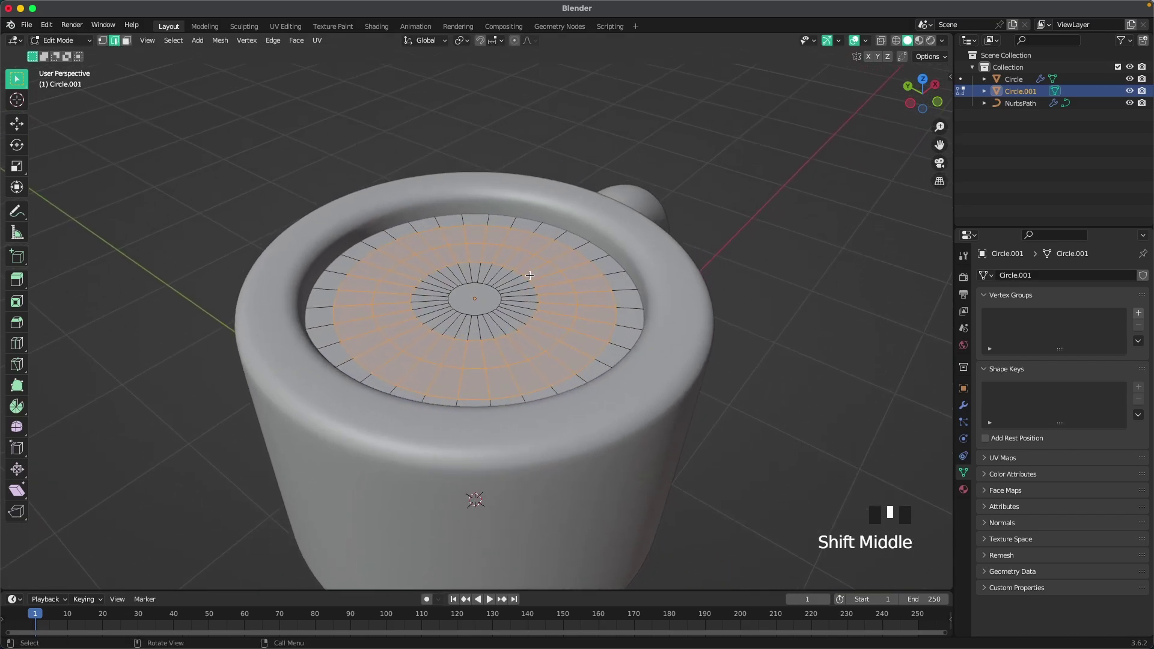
click(527, 276)
double_click(527, 276)
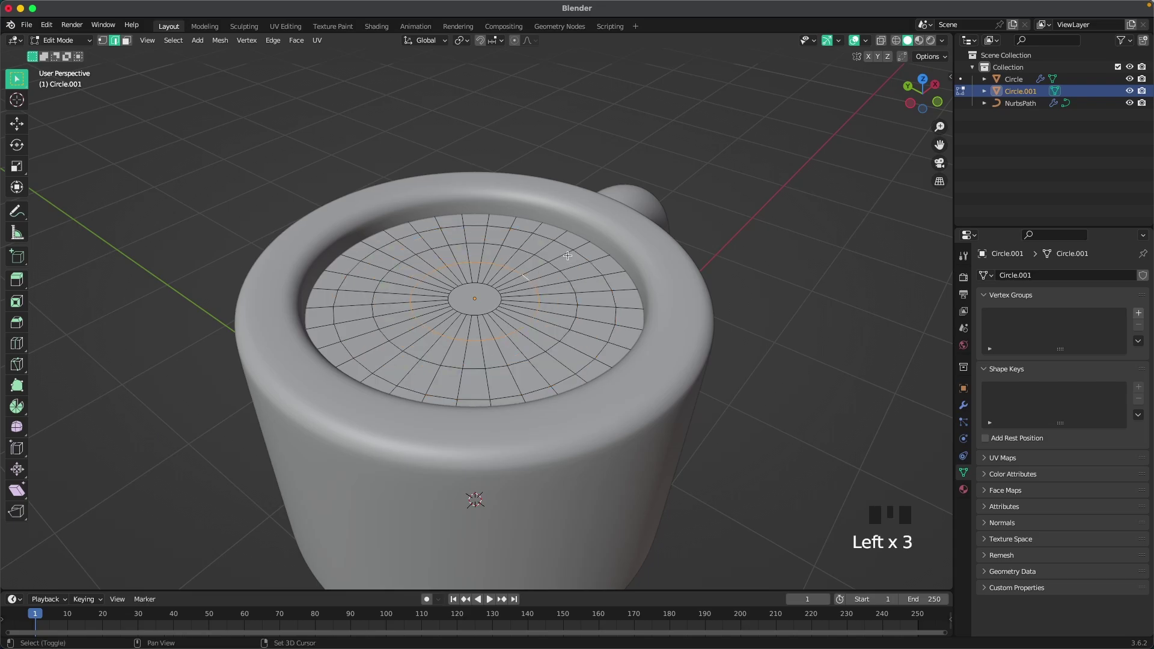
shift+click(578, 255)
shift+double_click(578, 254)
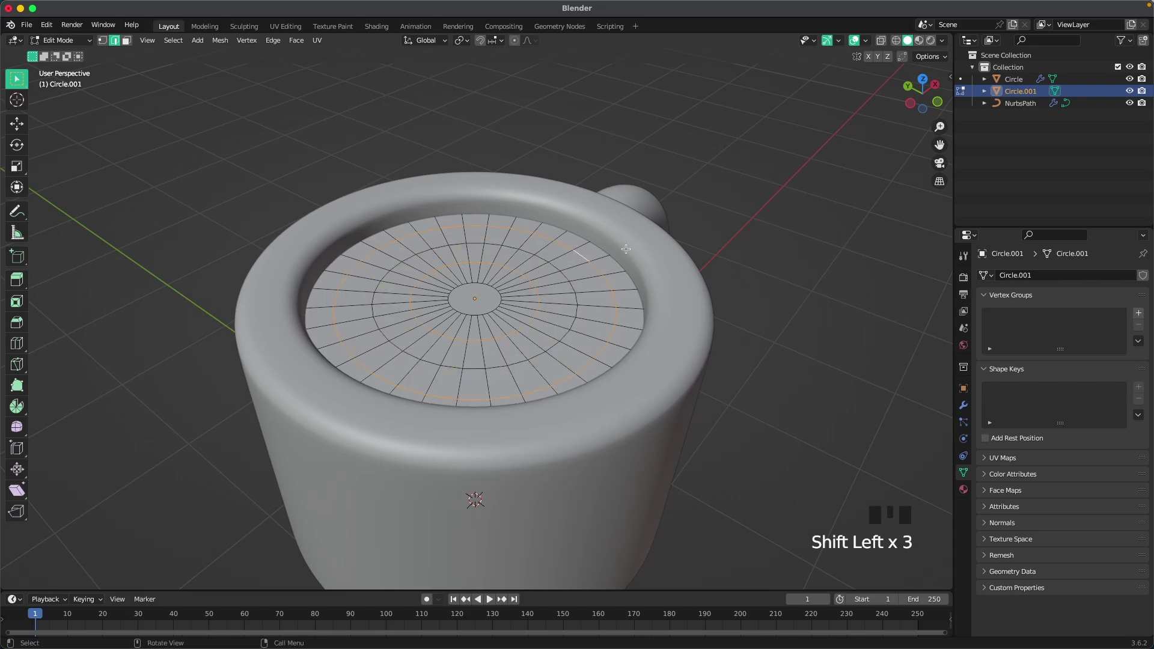
key(g)
key(z)
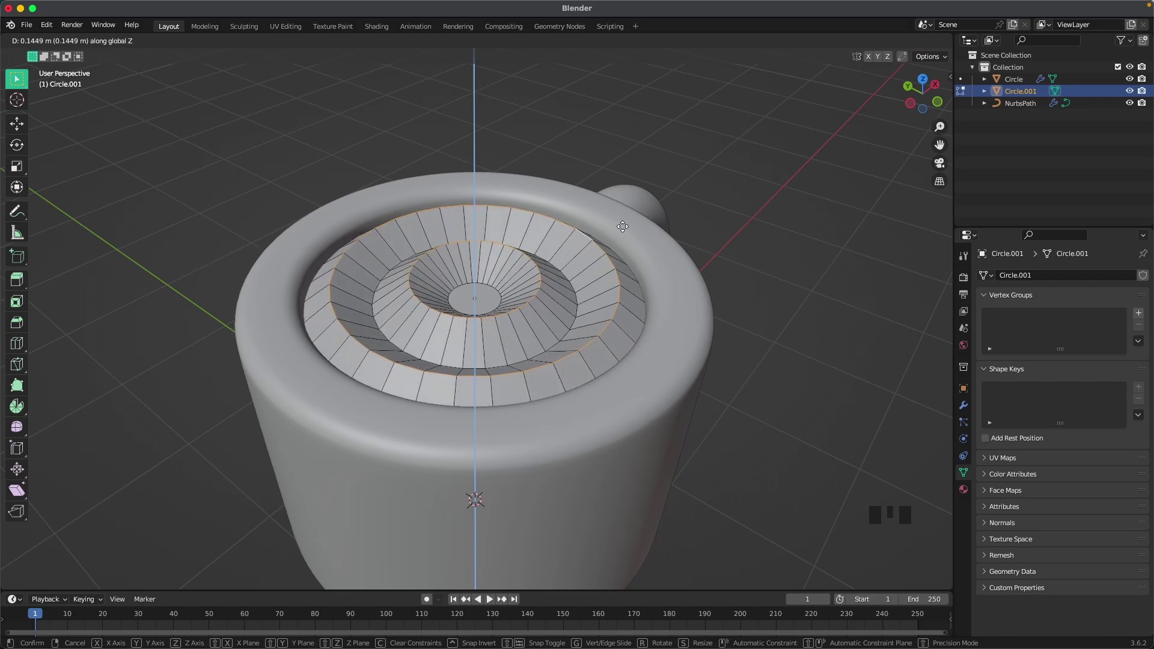
click(622, 227)
- Return to Object Mode, apply a level 2 subdivision surface to the liquid, and shade it smooth
key(Tab)
key(ctrl+2)
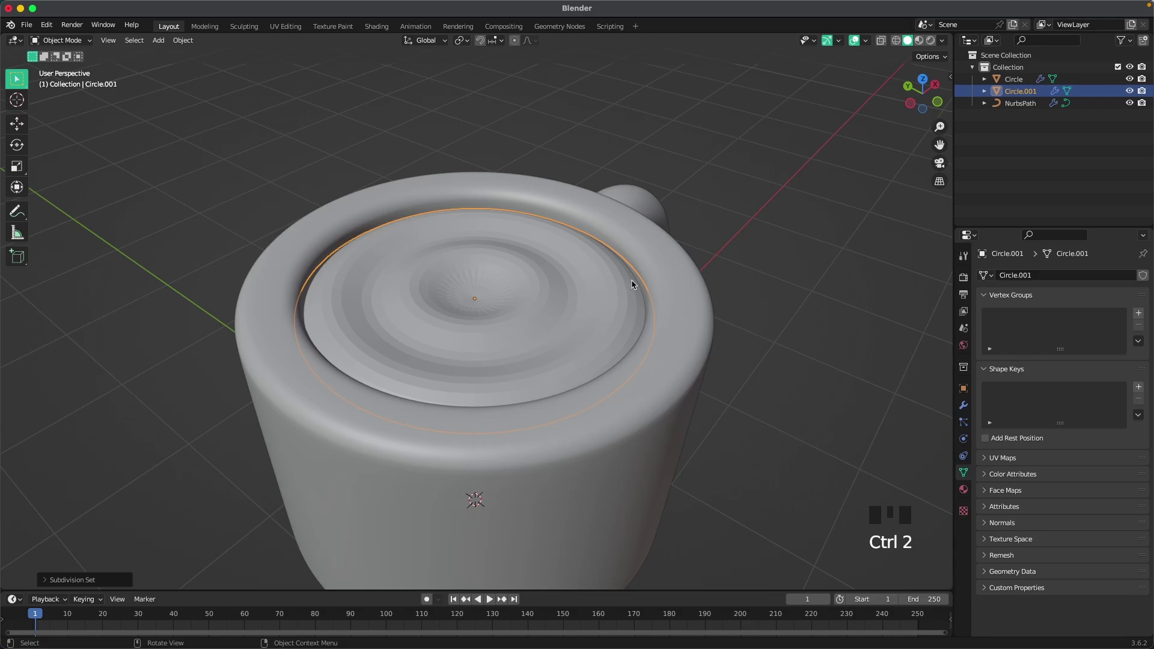
right_click(553, 310)
click(566, 307)
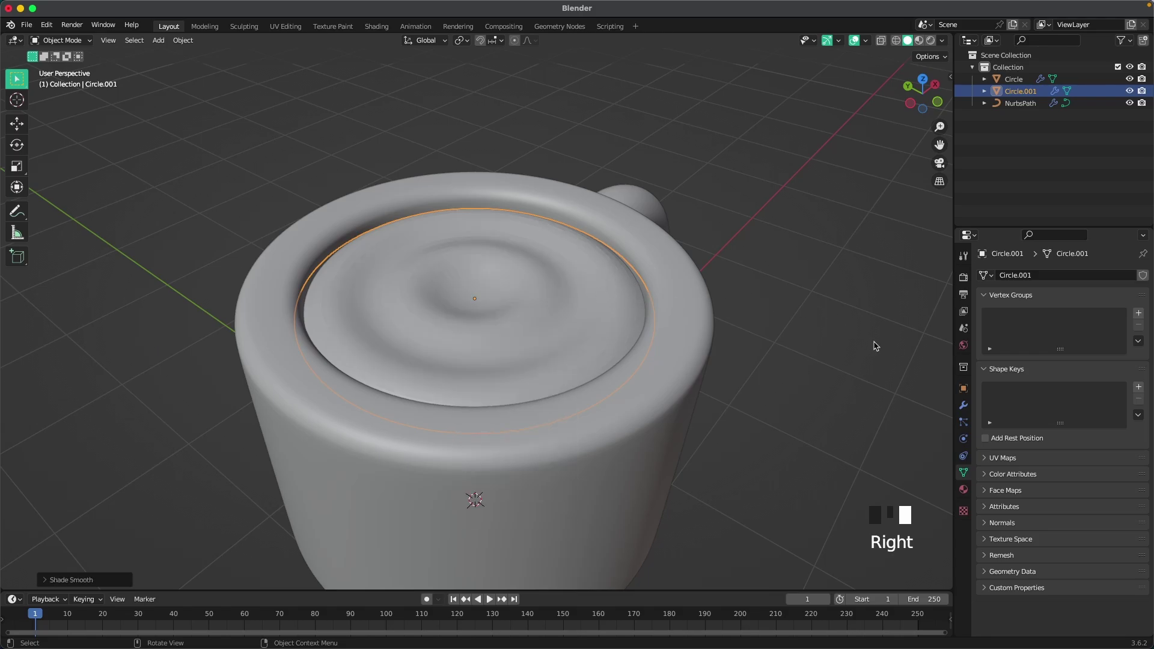
- In Edit Mode, inset the liquid surface's centre face by about 0.015 m
middle_drag(640, 351, 479, 300)
key(Tab)
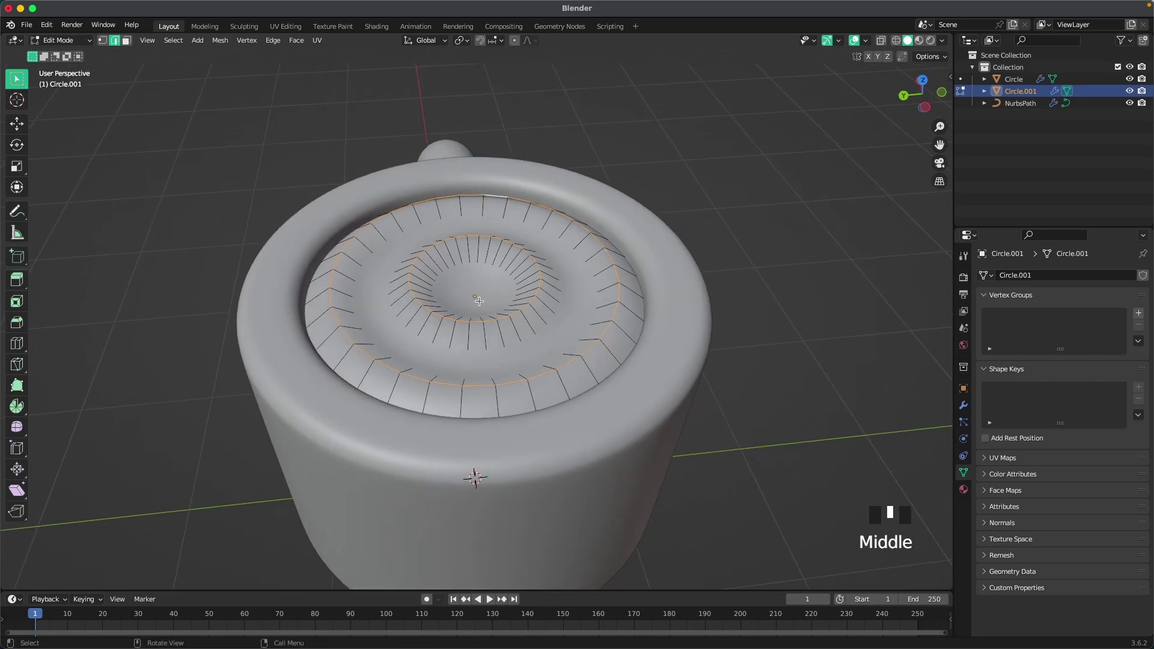
key(3)
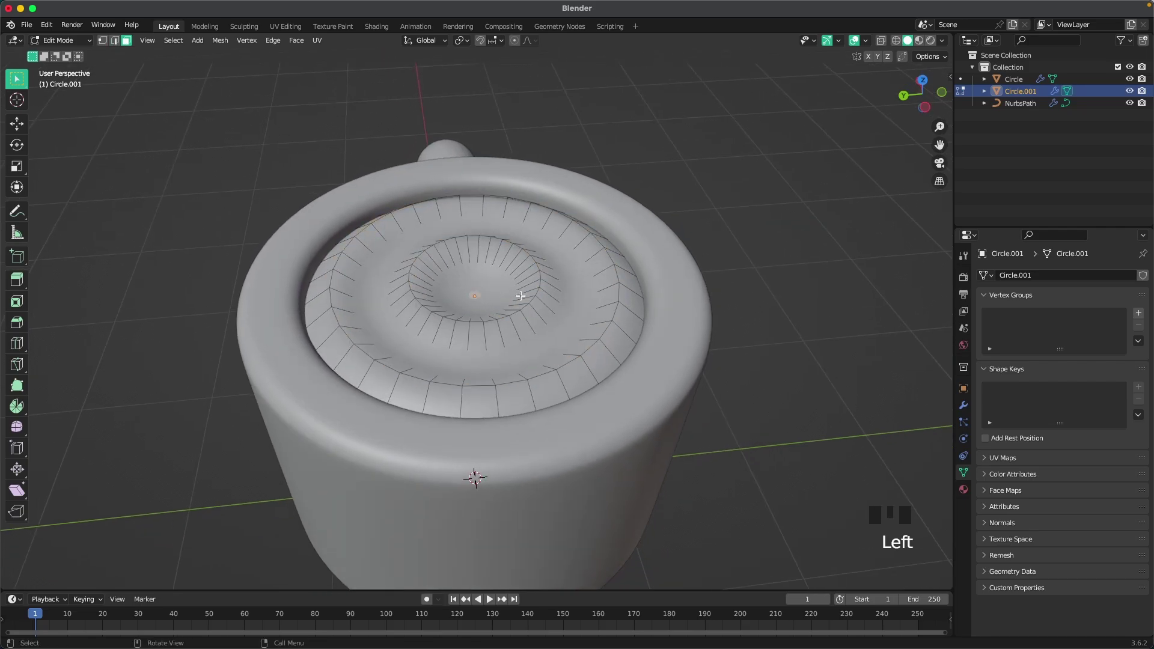
key(i)
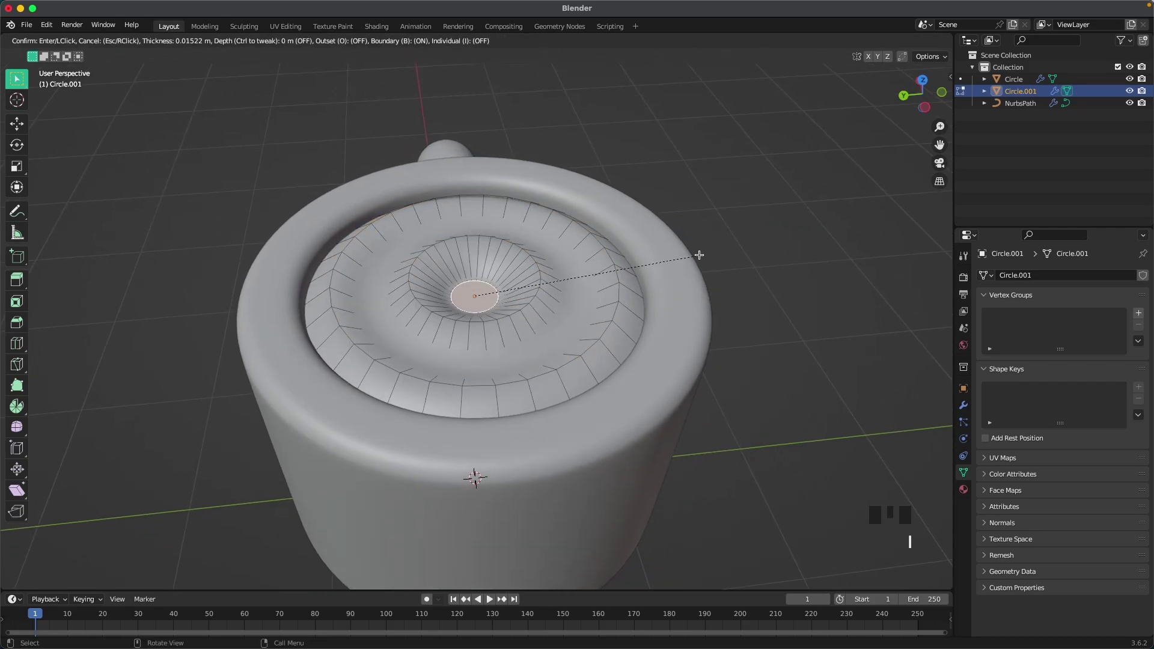
click(701, 255)
- Add a loop cut just inside the outer raised ring and another close to the liquid surface's outer edge
key(ctrl+r)
click(586, 252)
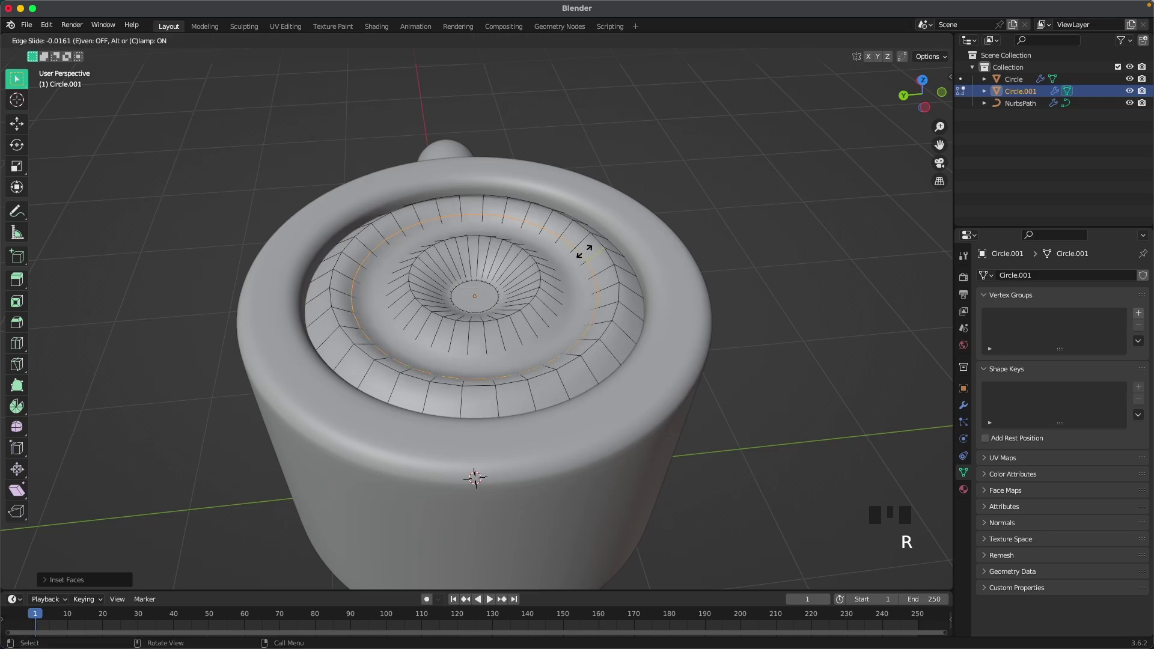
click(545, 304)
key(ctrl+r)
click(625, 342)
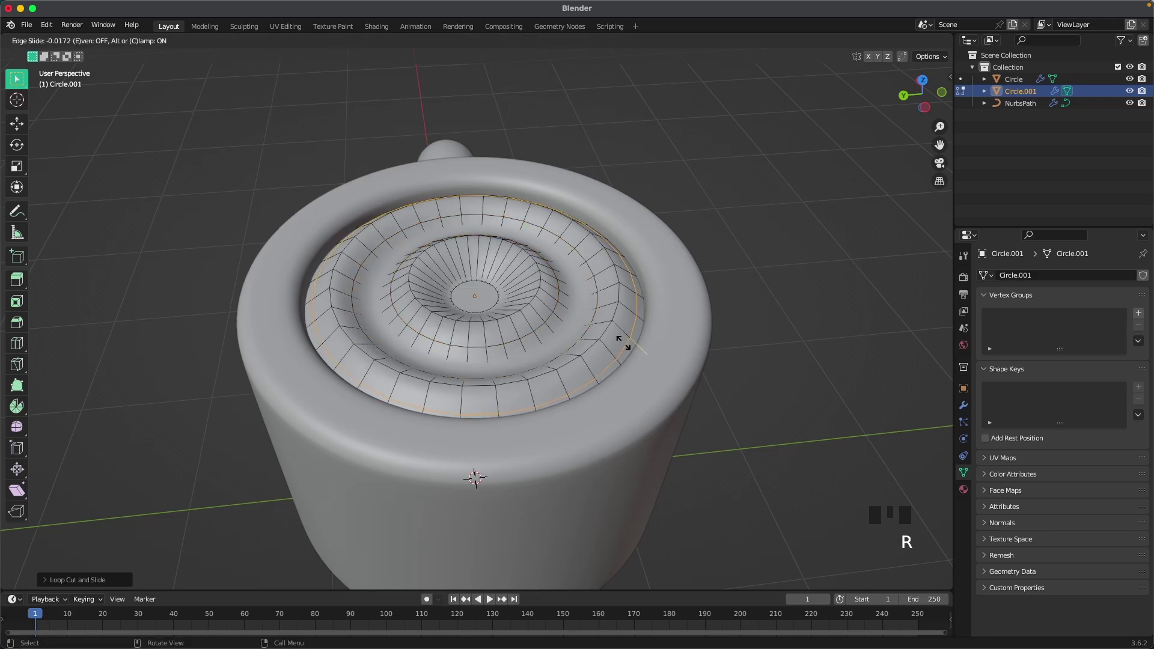
click(683, 341)
- Leave Edit Mode and lower the liquid surface slightly along Z inside the mug
middle_drag(684, 342, 739, 283)
key(Tab)
key(g)
key(z)
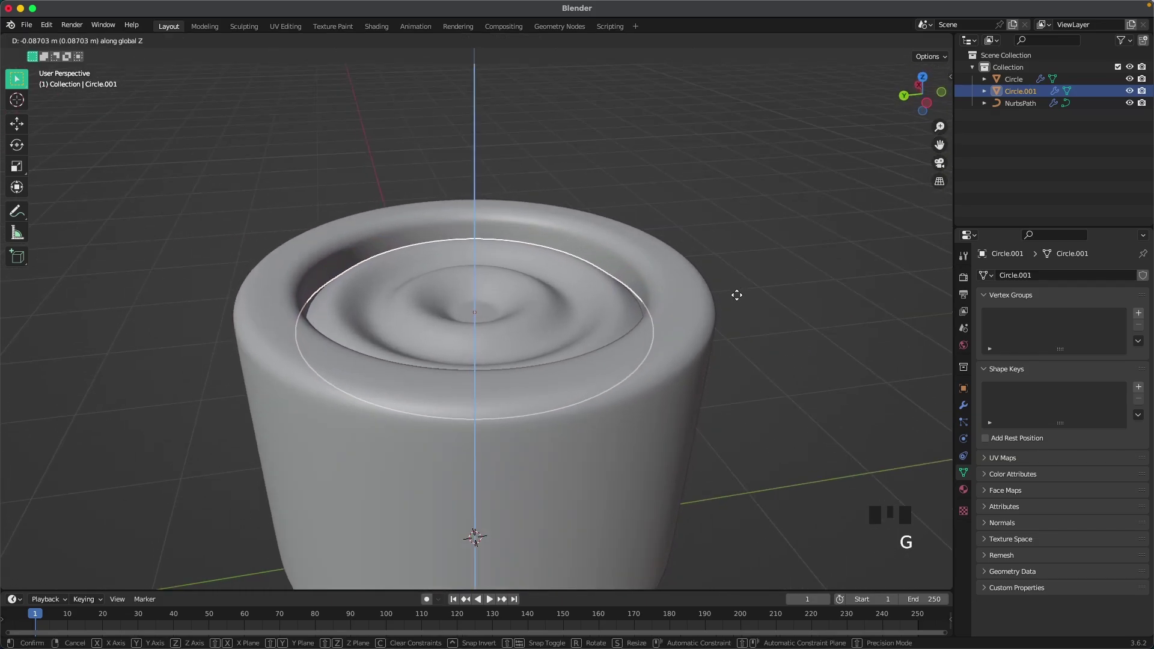
click(736, 299)
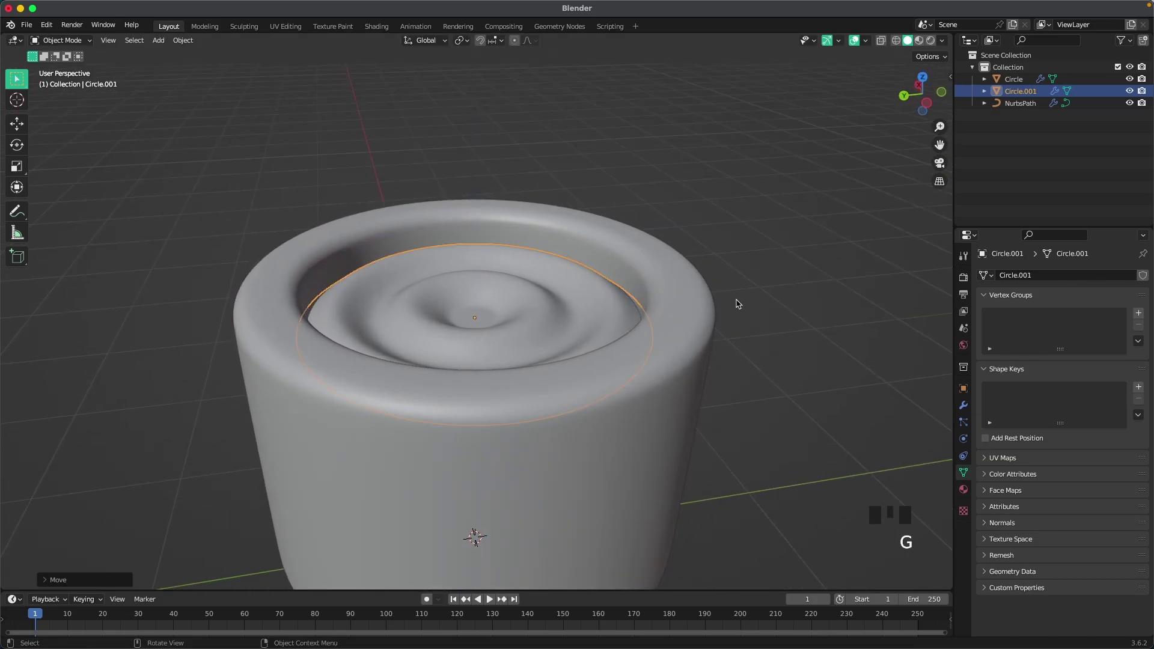
- Deselect the liquid, add a cube mesh, and move it up above the mug
scroll(740, 306, down, 4)
middle_drag(741, 305, 689, 360)
click(708, 363)
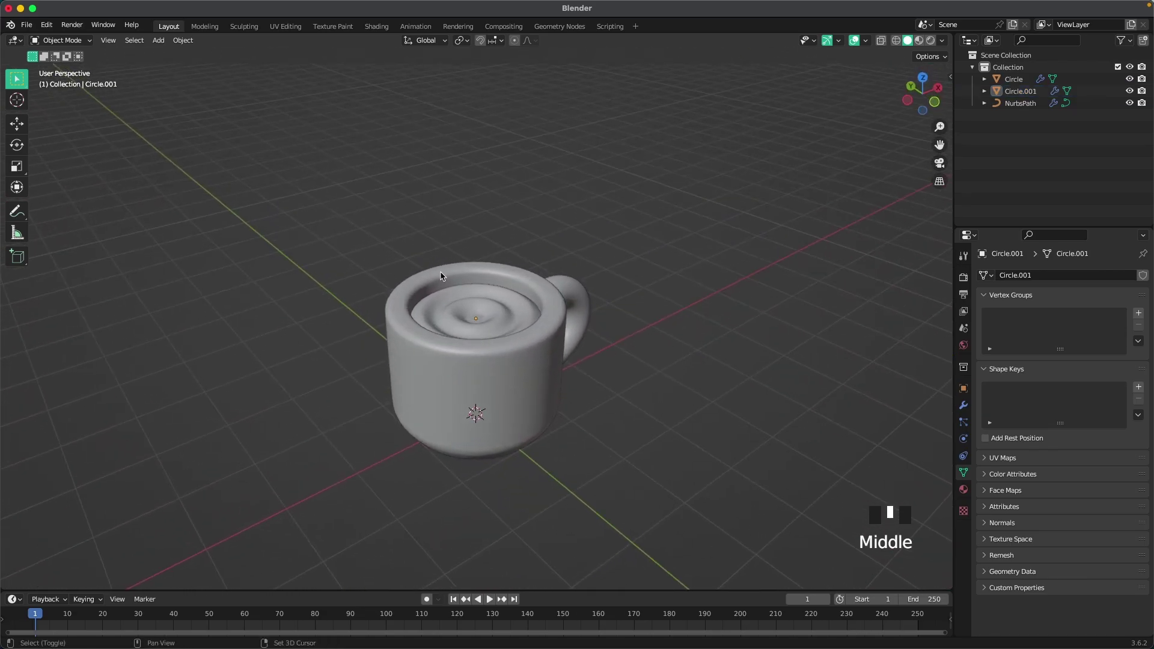
key(shift+a)
mouse_move(340, 208)
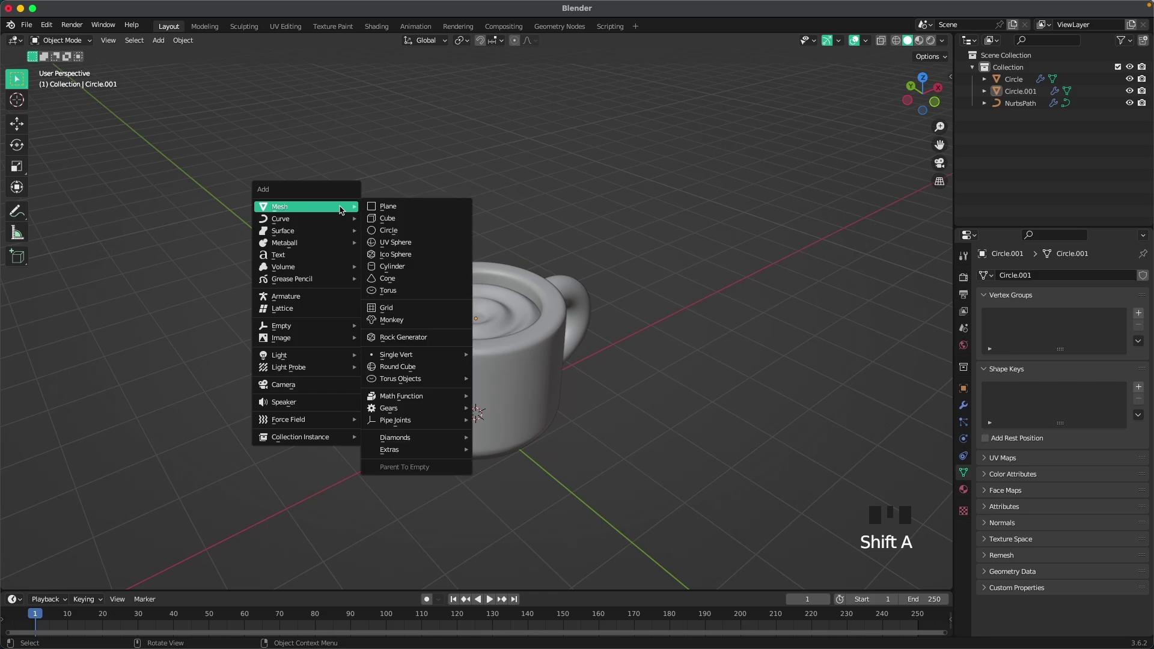
click(397, 218)
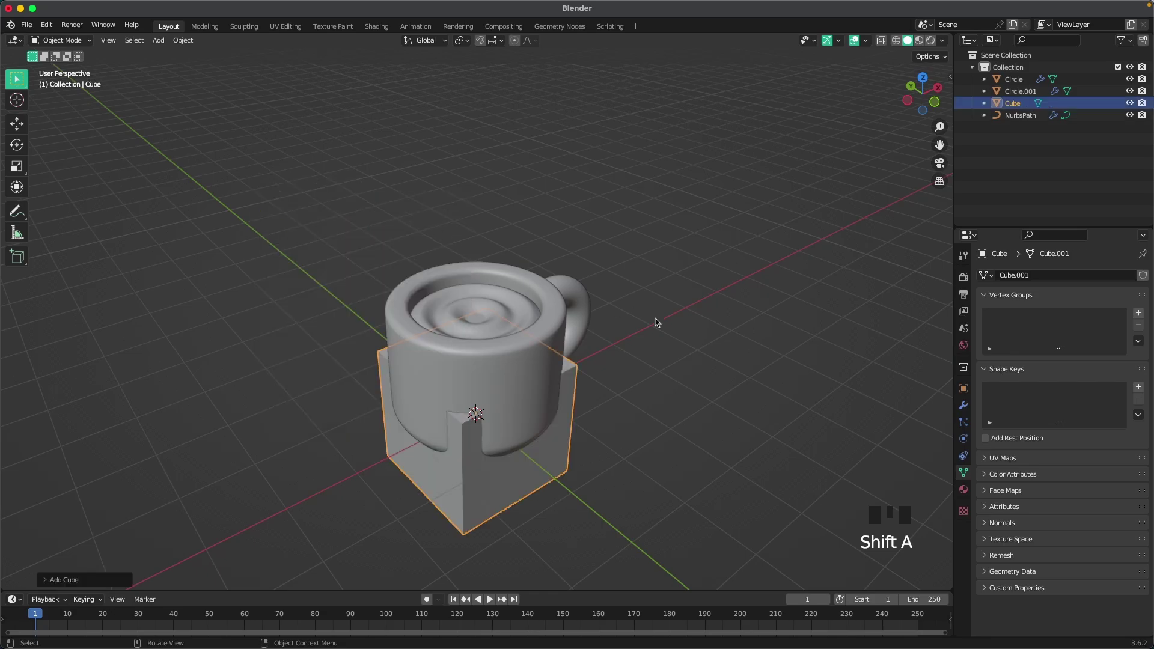
key(g)
click(661, 118)
- Scale the cube's mesh down in Edit Mode to roughly a third of its size
key(Tab)
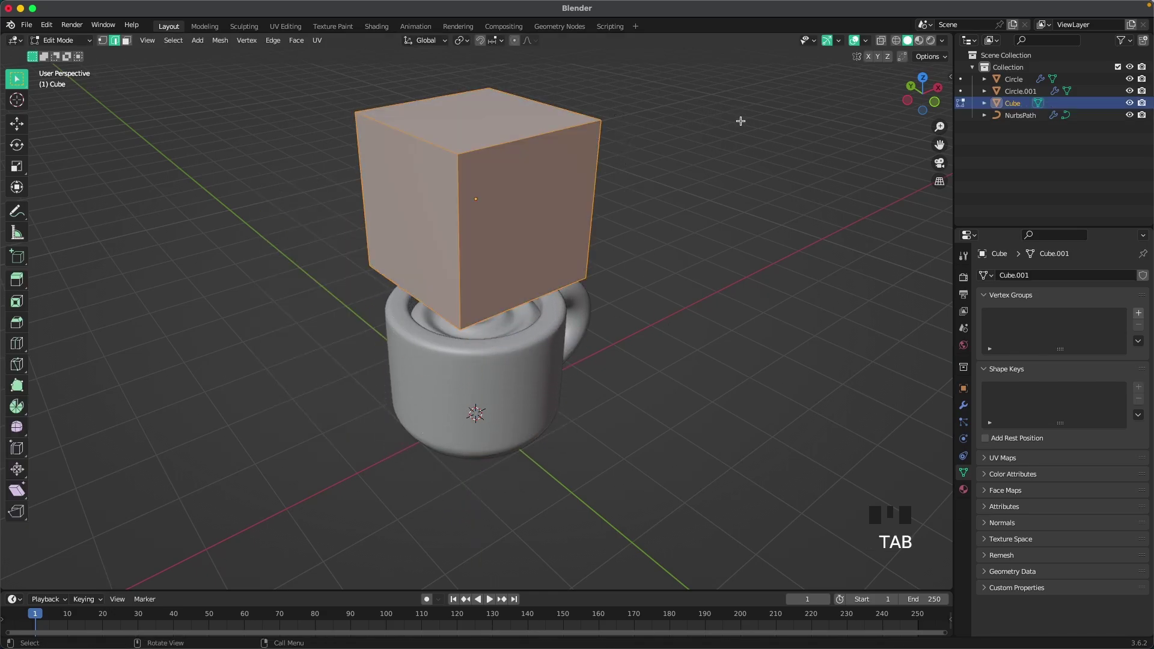
key(s)
click(497, 206)
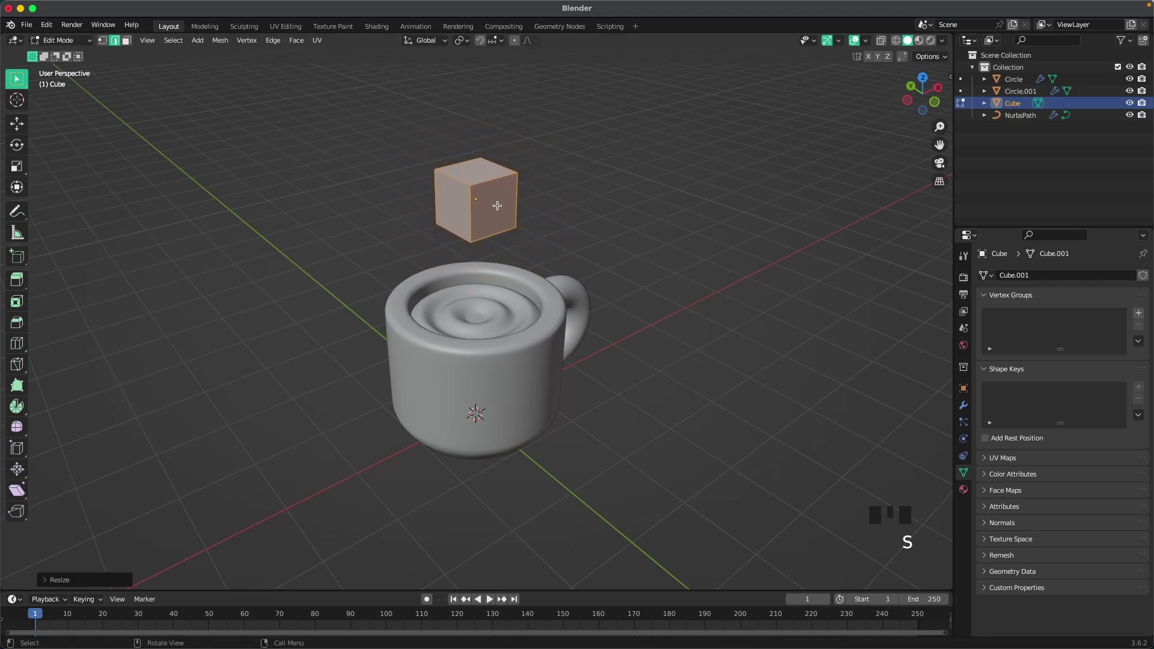
- Add a centred horizontal loop cut around the cube and scale it inward to pinch the waist
key(ctrl+r)
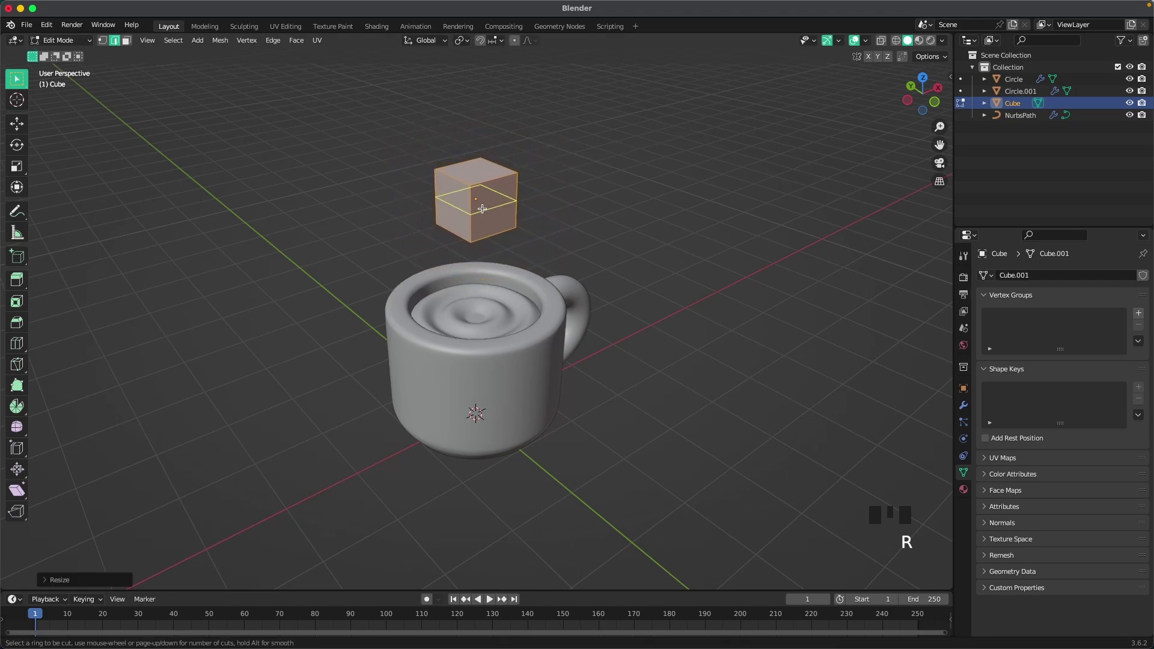
click(482, 208)
click(482, 208)
shift+middle_drag(595, 206, 667, 227)
key(s)
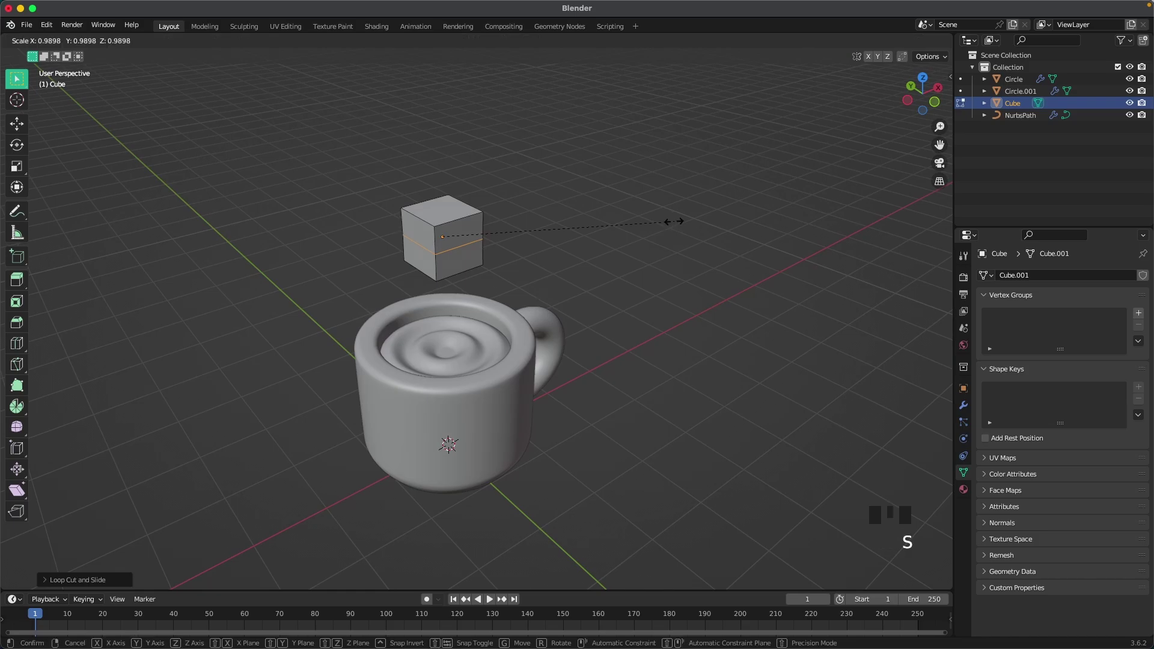
click(627, 223)
- In Object Mode, apply a level 3 subdivision surface to the cube and shade it smooth
key(Tab)
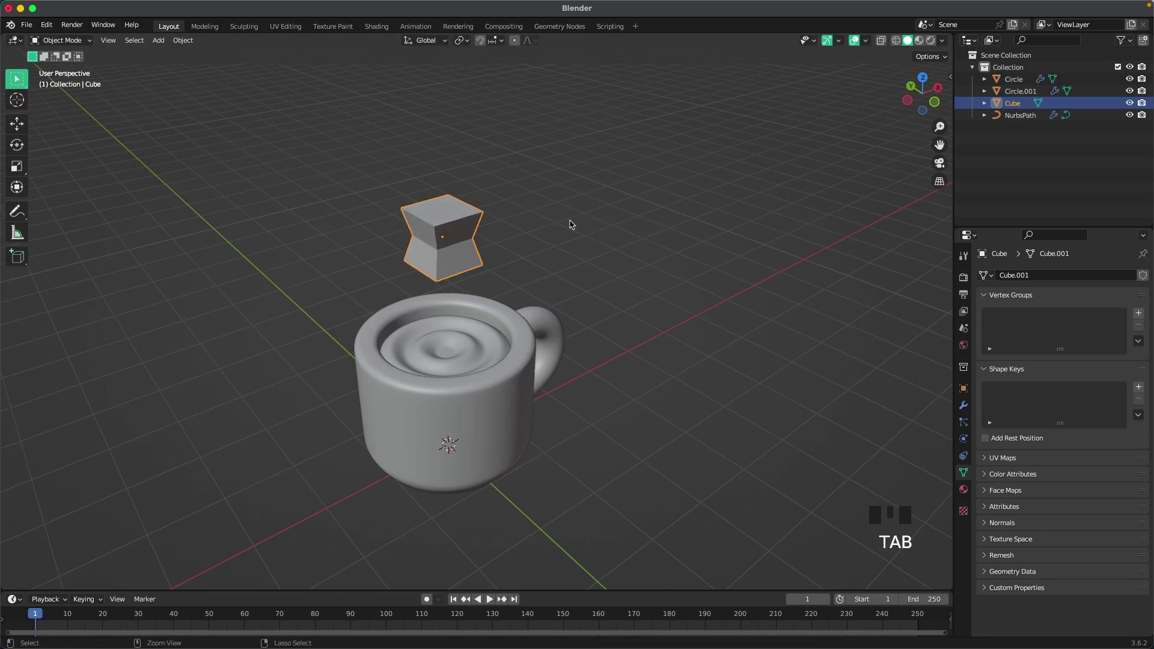
key(ctrl+3)
shift+middle_drag(567, 226, 607, 234)
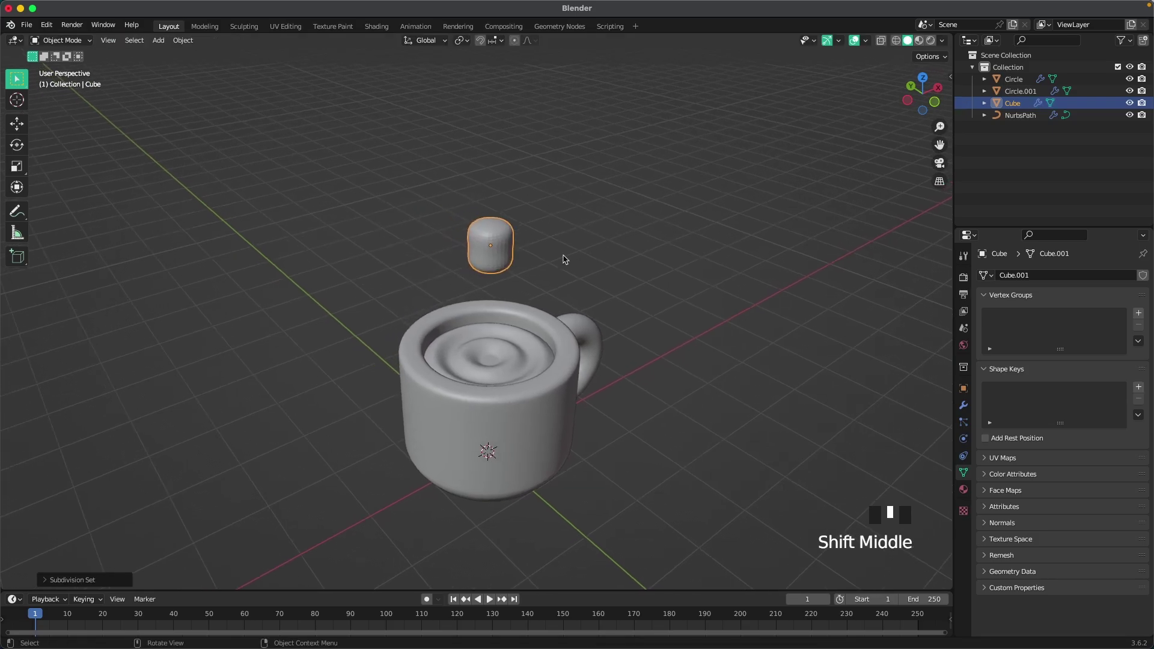
scroll(519, 254, up, 2)
right_drag(508, 182, 509, 174)
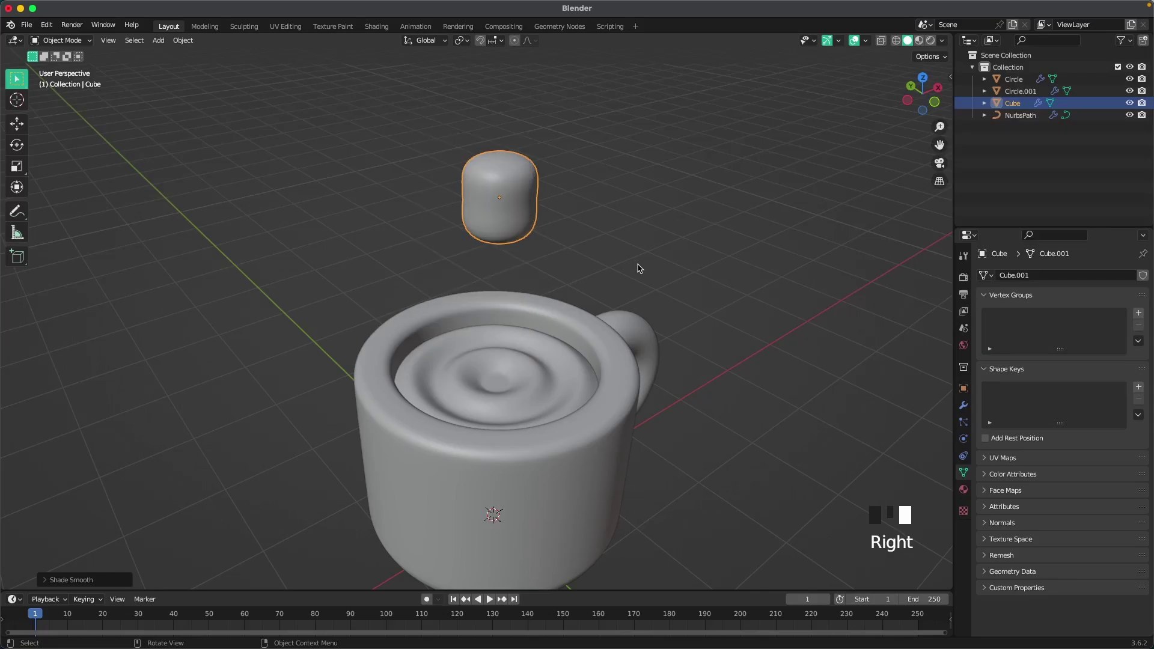
- Move the rounded cube about 1.58 m down along Z so it sits partly in the liquid
shift+middle_drag(571, 207, 670, 250)
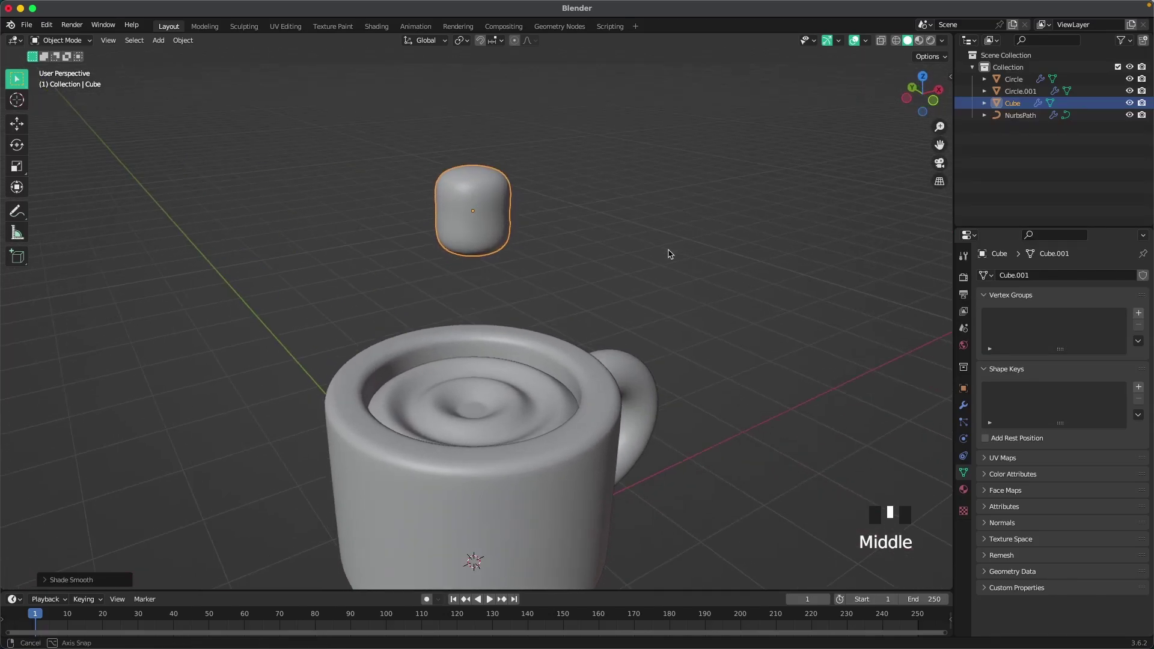
scroll(601, 269, down, 2)
key(g)
key(z)
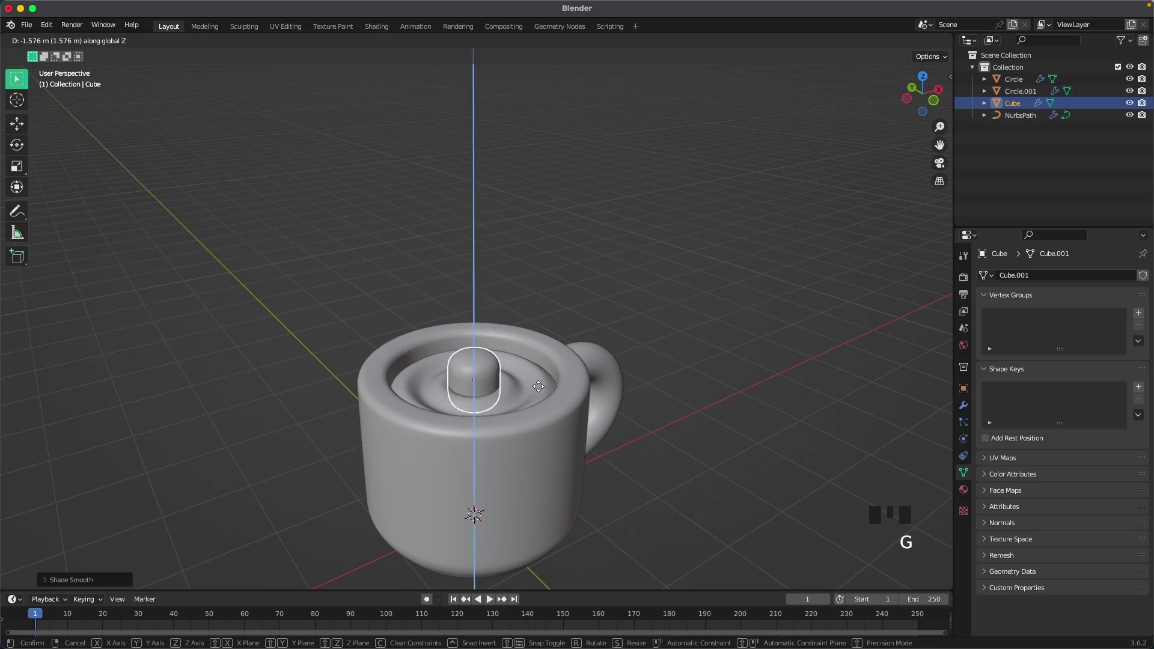
click(537, 386)
- Tilt the rounded cube with trackball rotation and shift it horizontally away from the handle, adjusting its height in the liquid
key(r)
key(r)
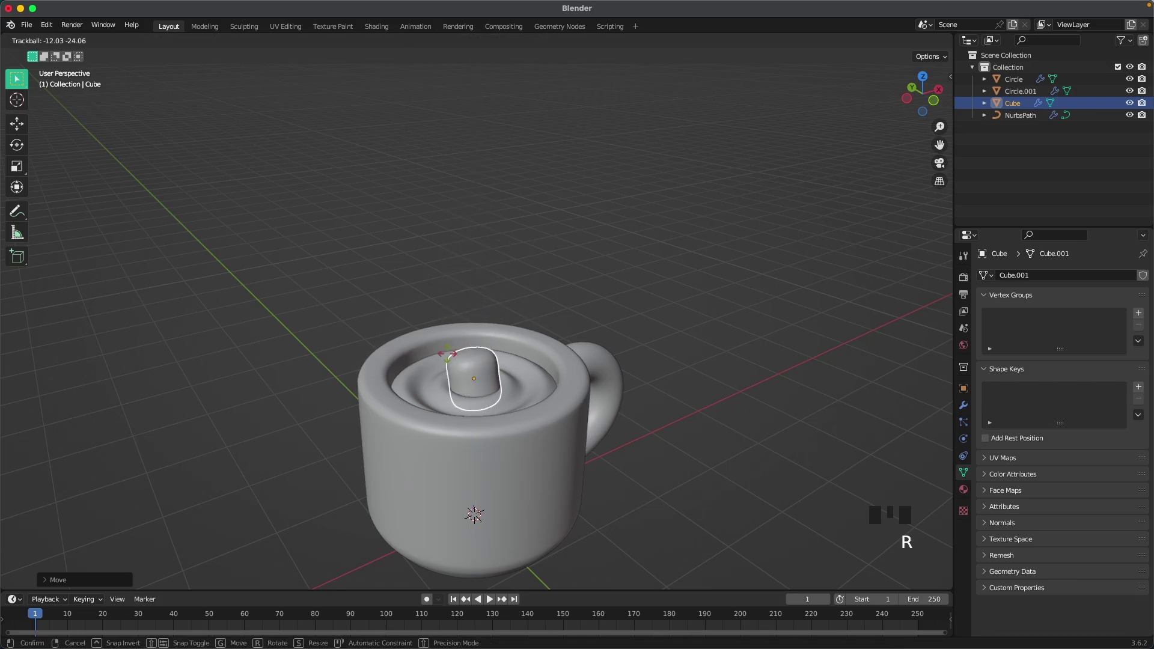
click(427, 317)
key(g)
key(shift+z)
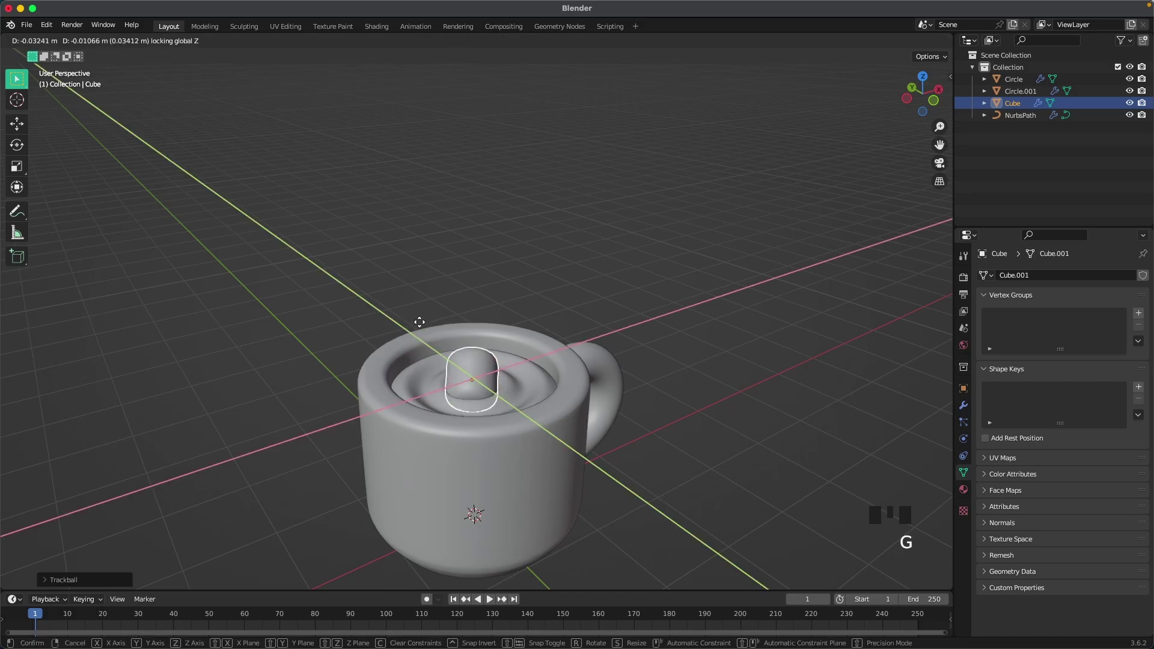
key(g)
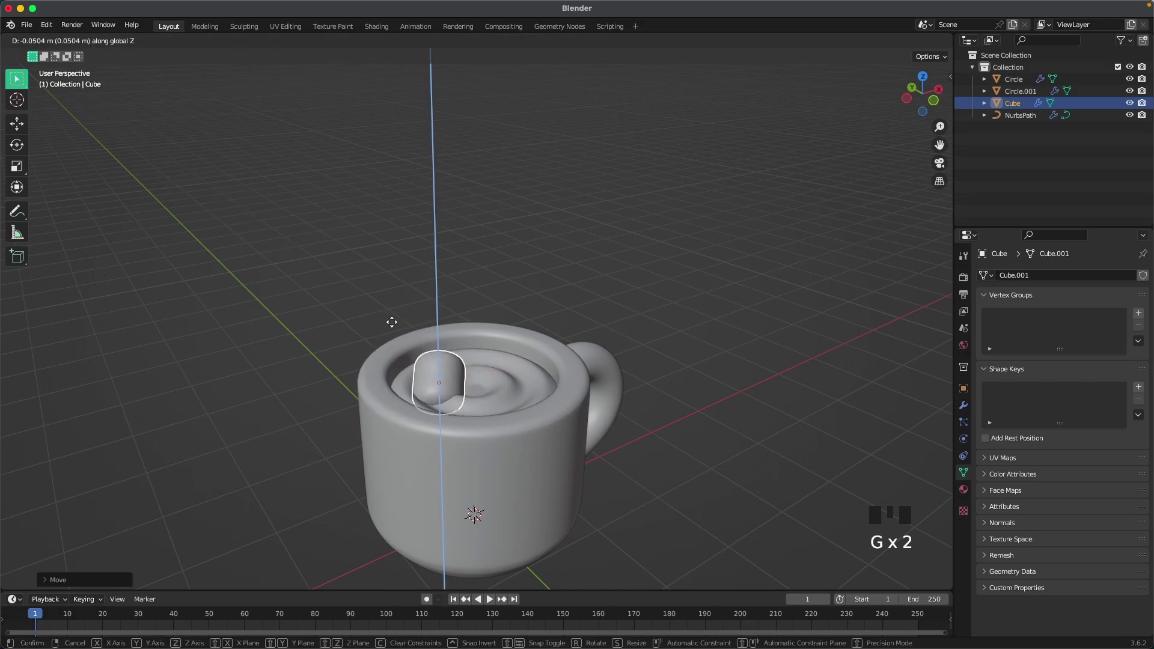
click(403, 324)
- Duplicate the rounded cube and place the copy in the liquid nearer the handle, keeping its height
middle_drag(535, 353, 521, 368)
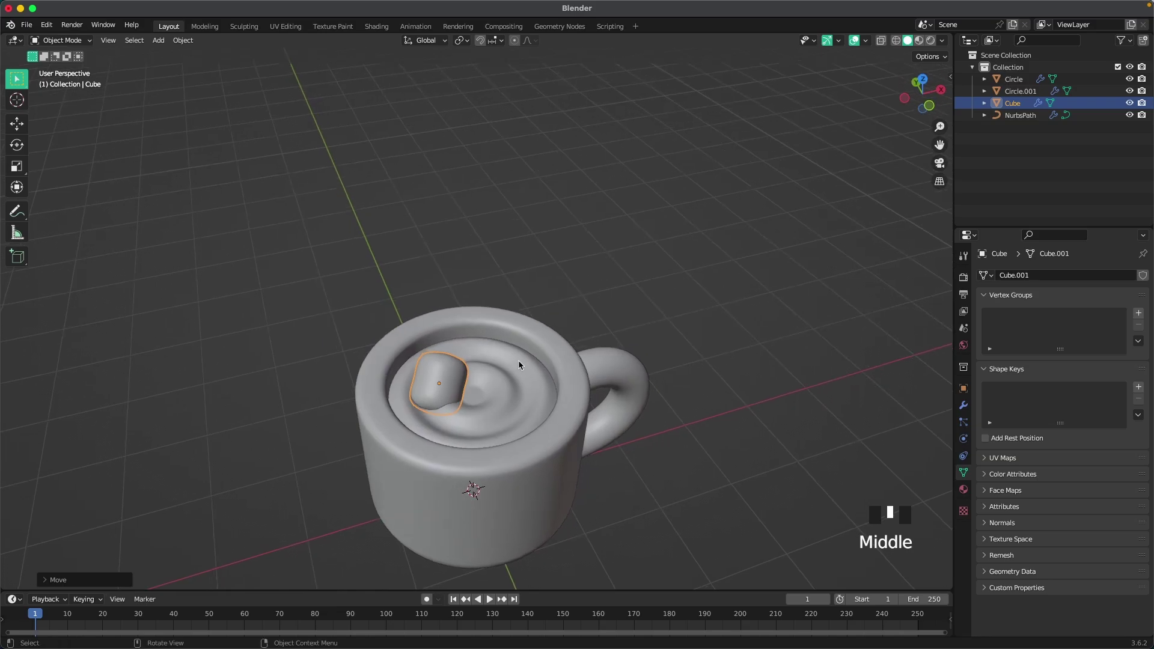
key(shift+d)
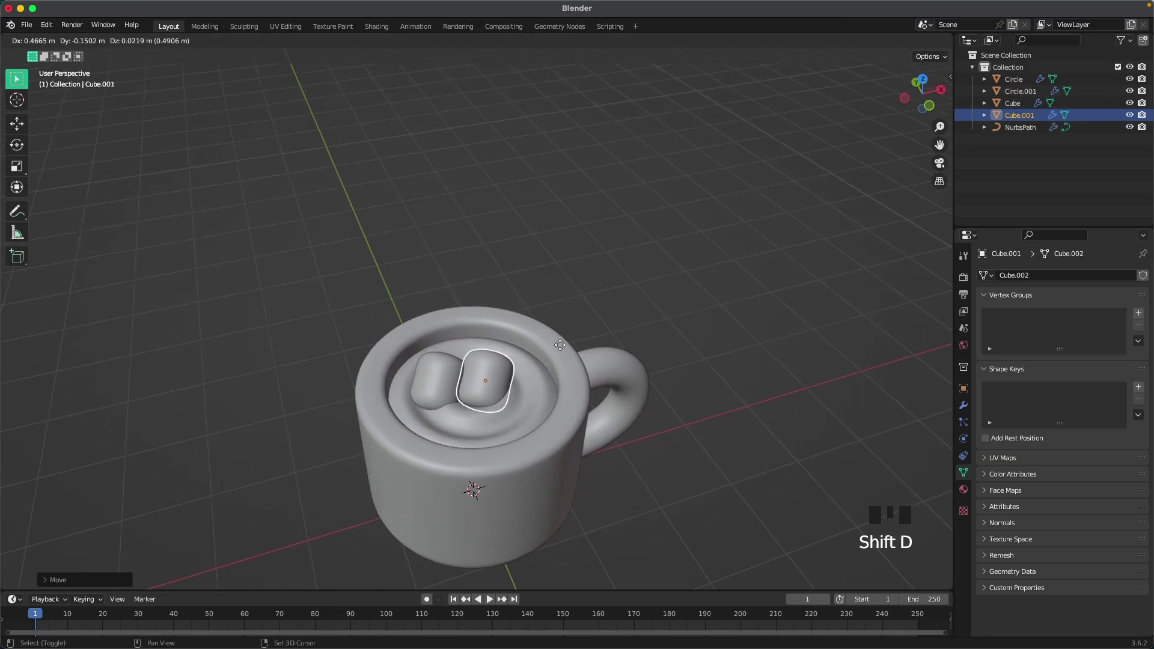
key(shift+z)
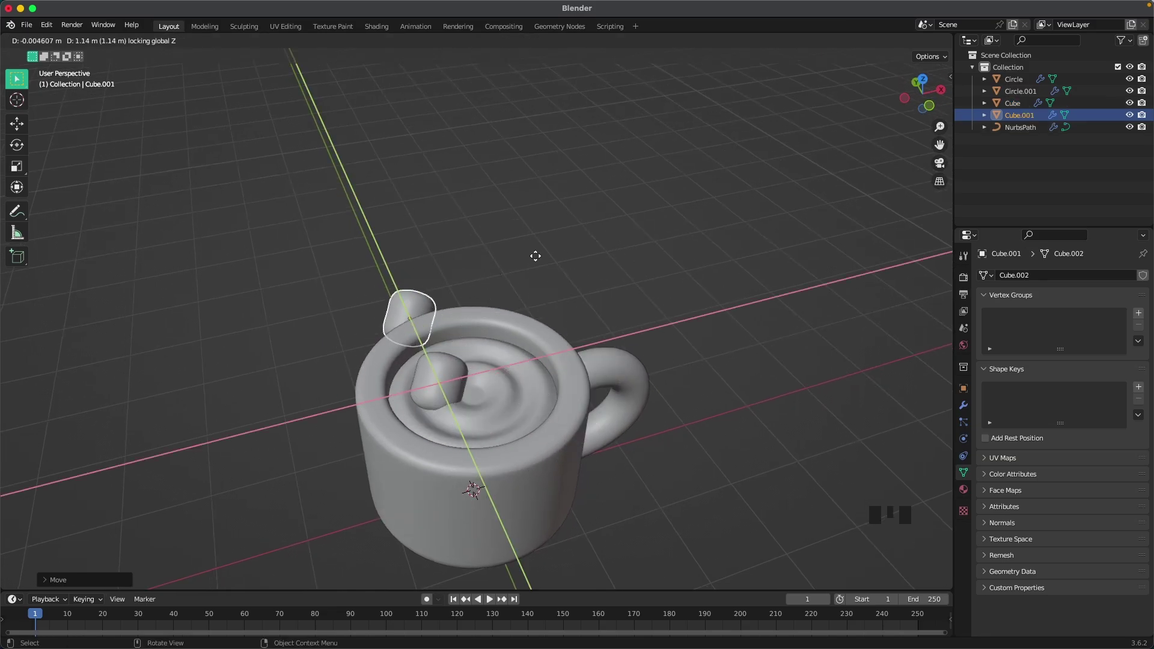
- Rotate the copied rounded cube onto a different slant and move it slightly lower into the liquid
key(r)
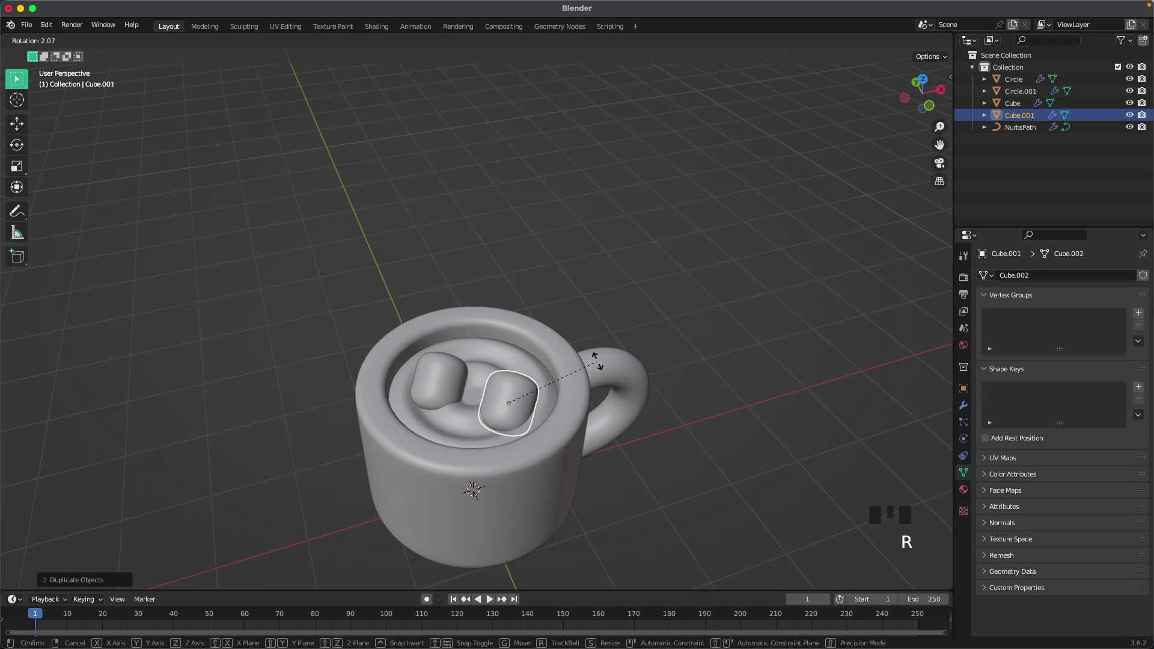
click(604, 444)
key(g)
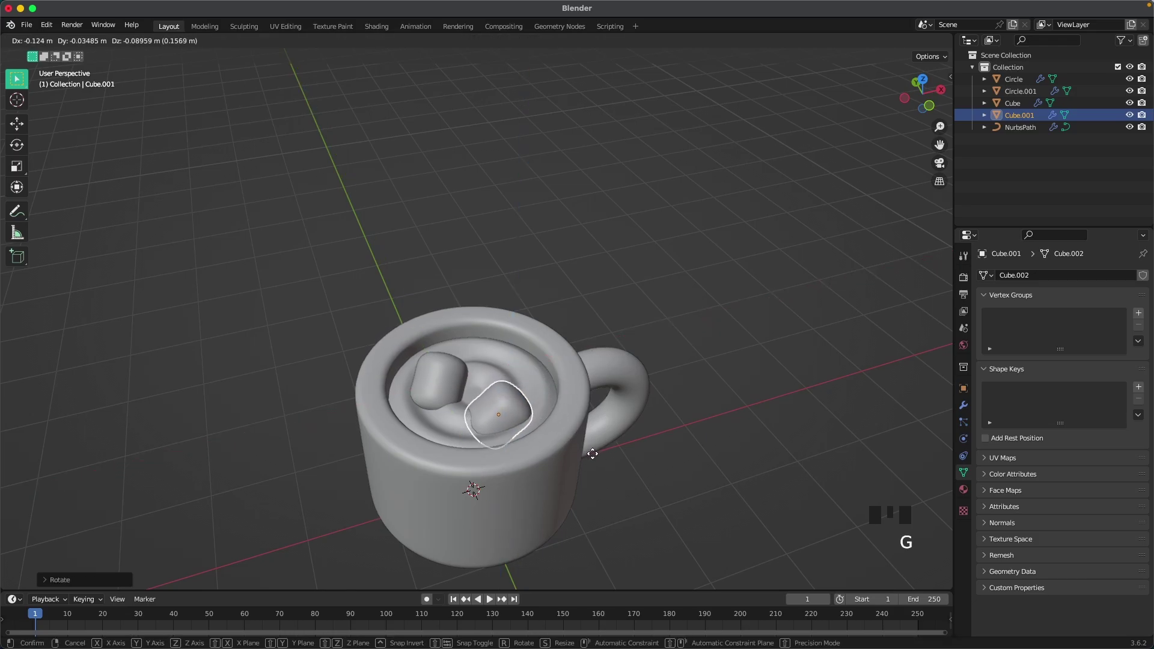
click(597, 453)
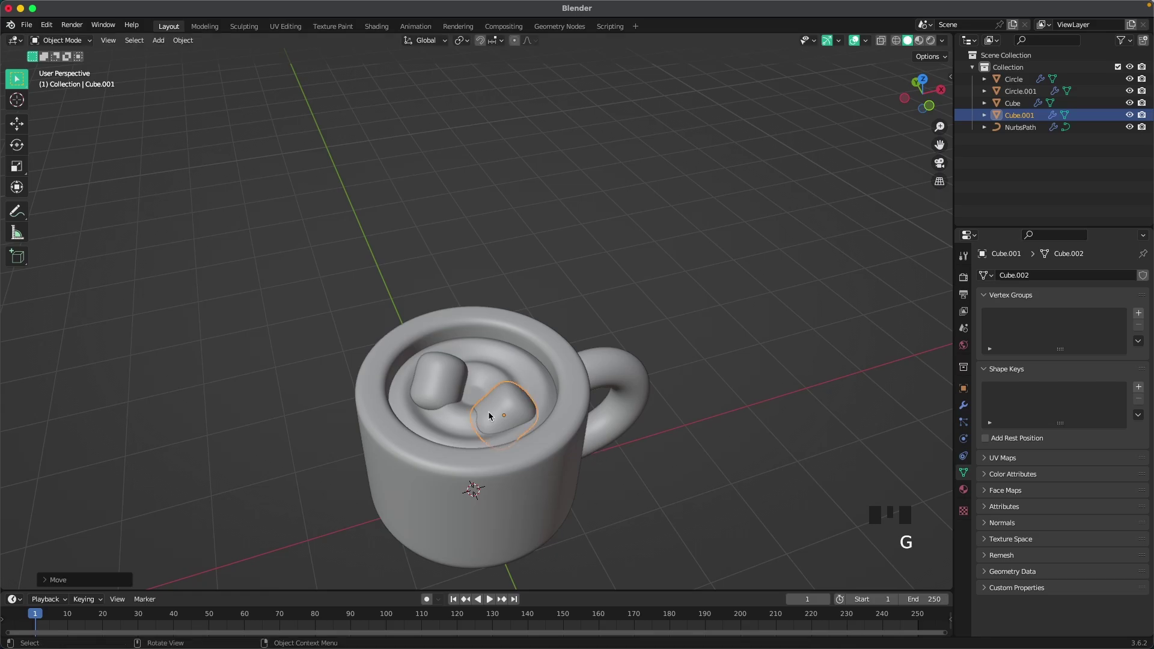
- Shift the original rounded cube slightly farther away from the handle and from the copied cube
click(436, 379)
key(g)
click(431, 385)
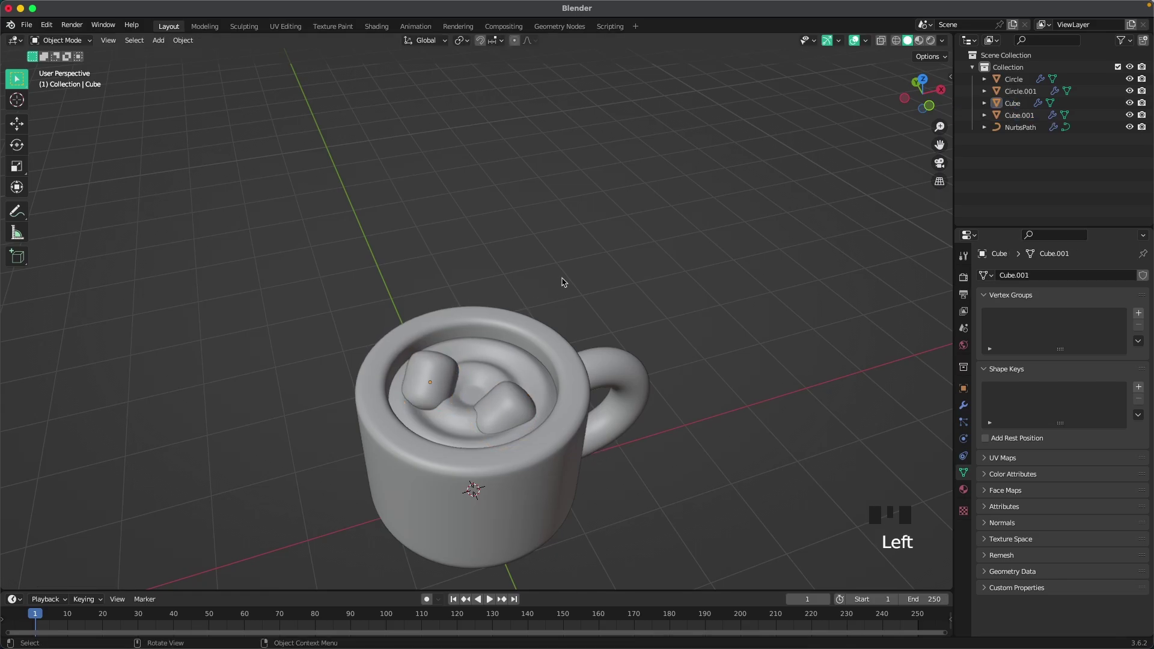
- Add a mesh circle and move it about 5.1 m along X, out past the mug's handle
scroll(608, 283, down, 2)
middle_drag(608, 421, 514, 373)
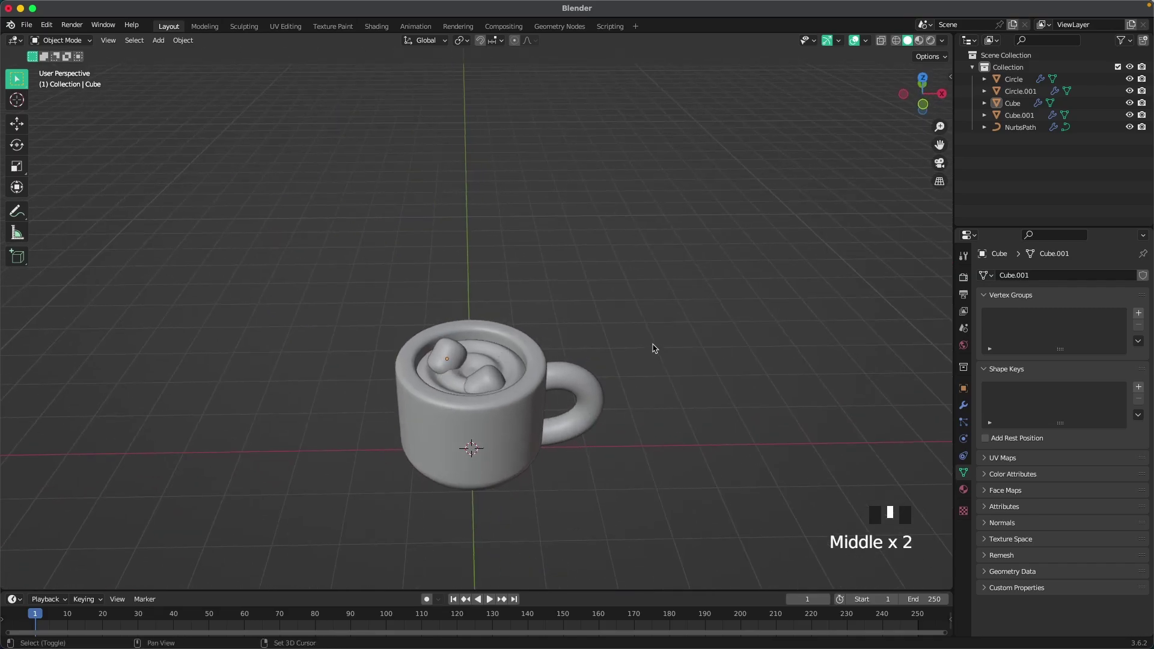
shift+middle_drag(654, 349, 528, 315)
key(shift+a)
mouse_move(491, 303)
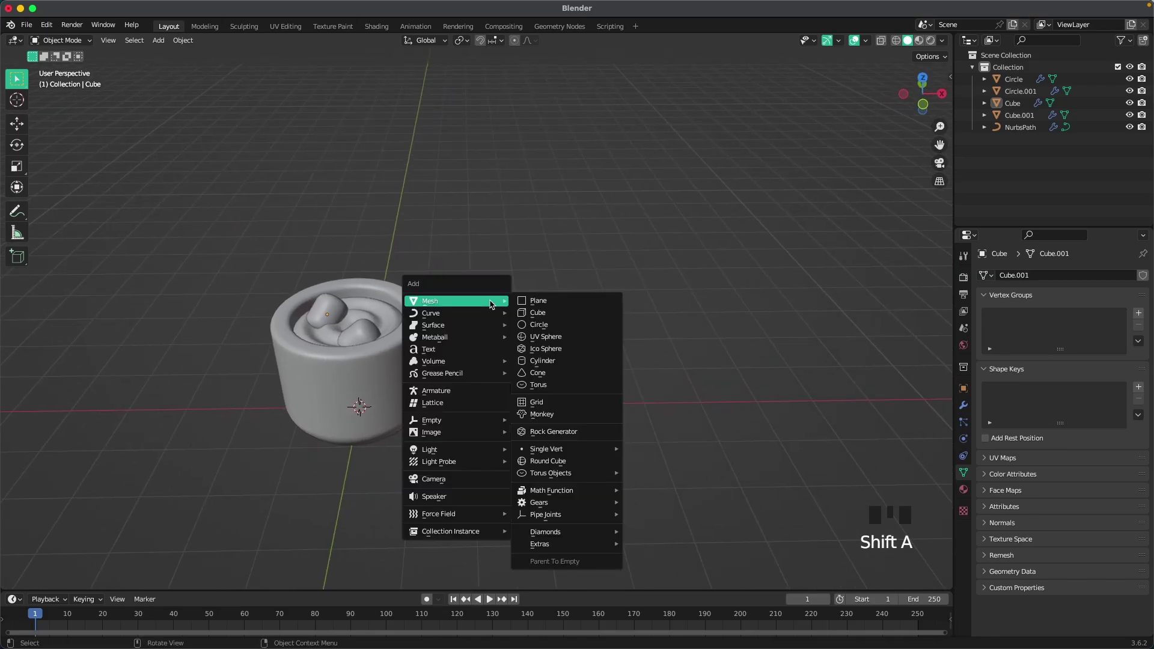
click(563, 327)
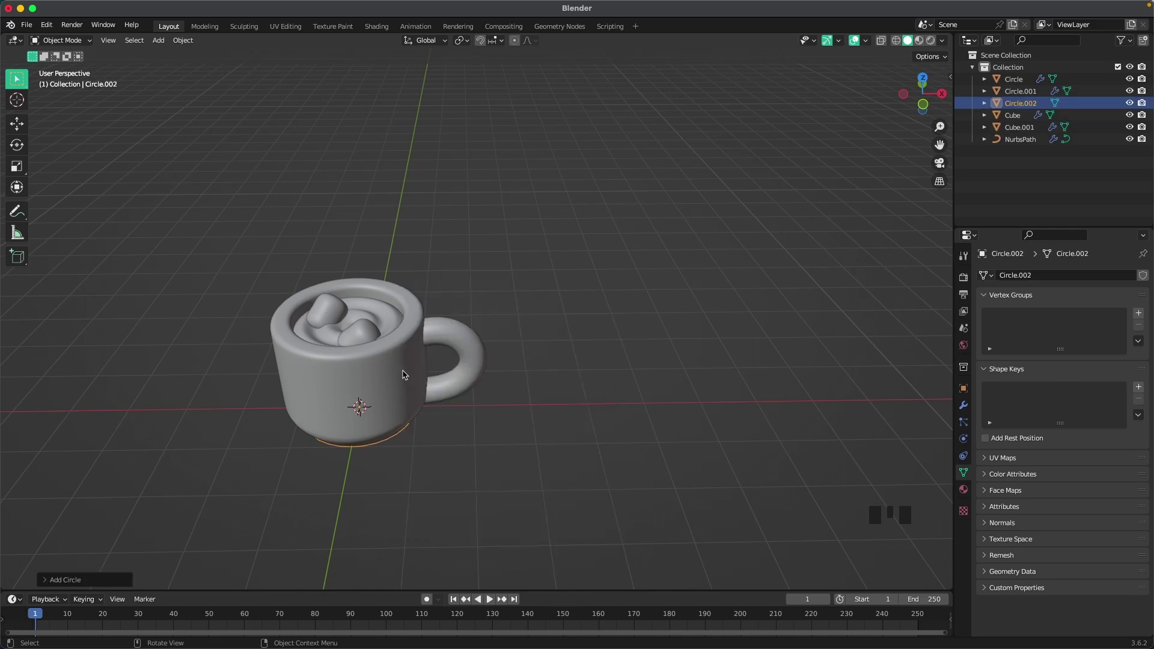
key(g)
key(x)
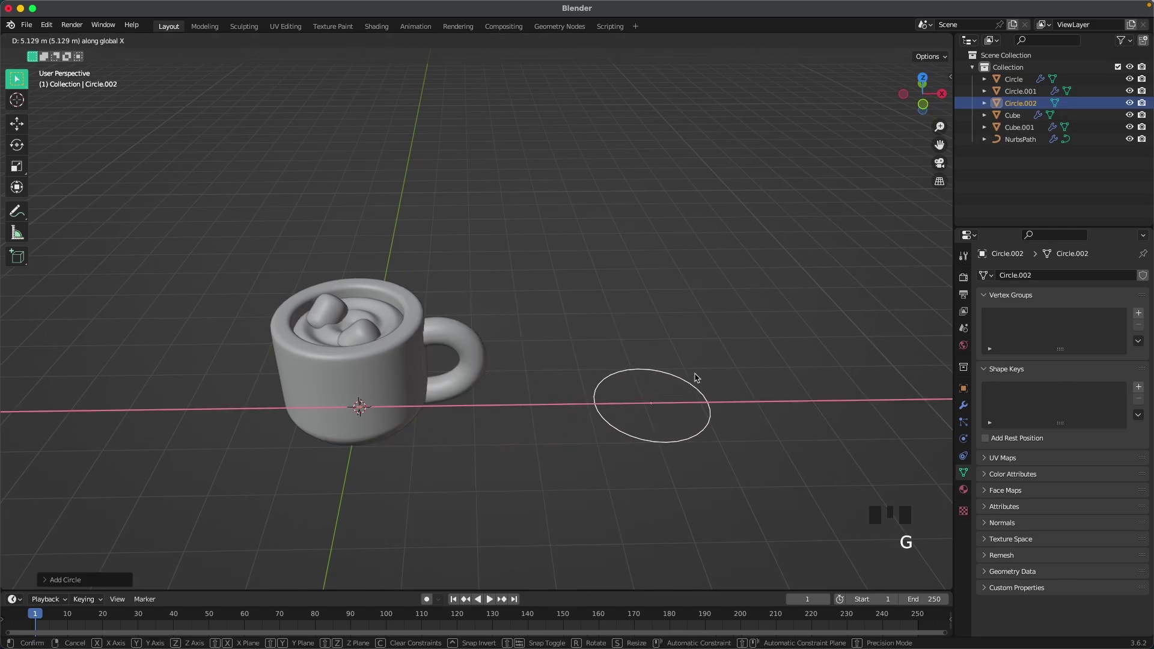
click(698, 382)
- In top view, delete the vertices of the new circle's half below the X axis, leaving an open semicircular arc
shift+middle_drag(697, 382, 607, 345)
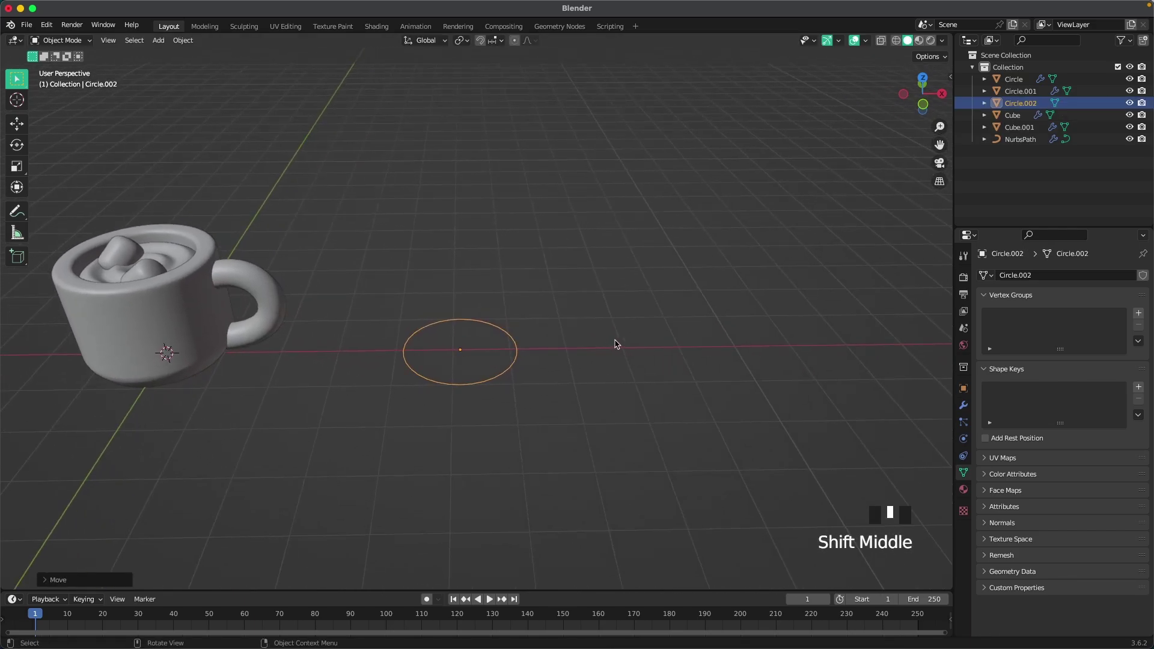
key(grave)
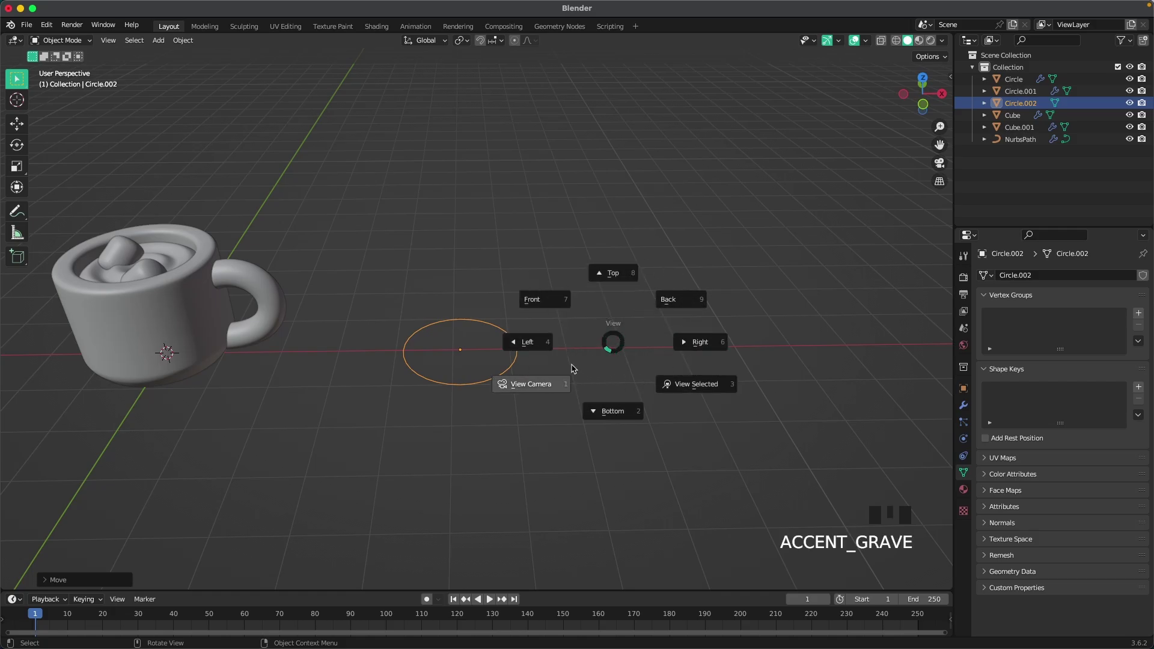
click(615, 272)
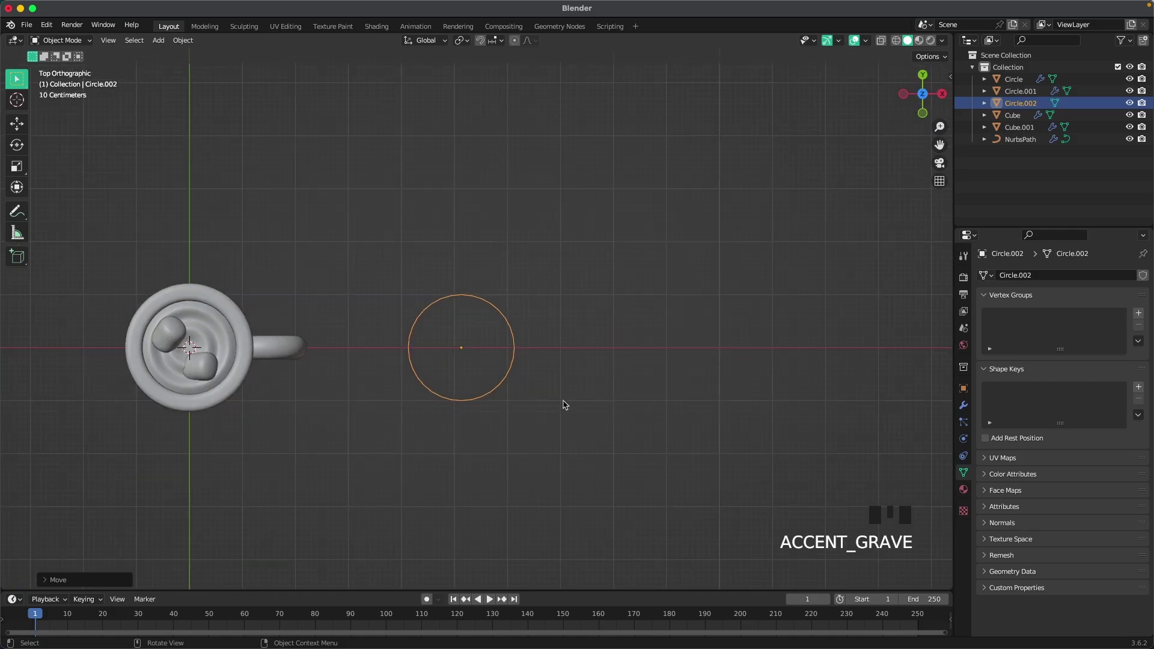
key(Tab)
scroll(510, 429, up, 3)
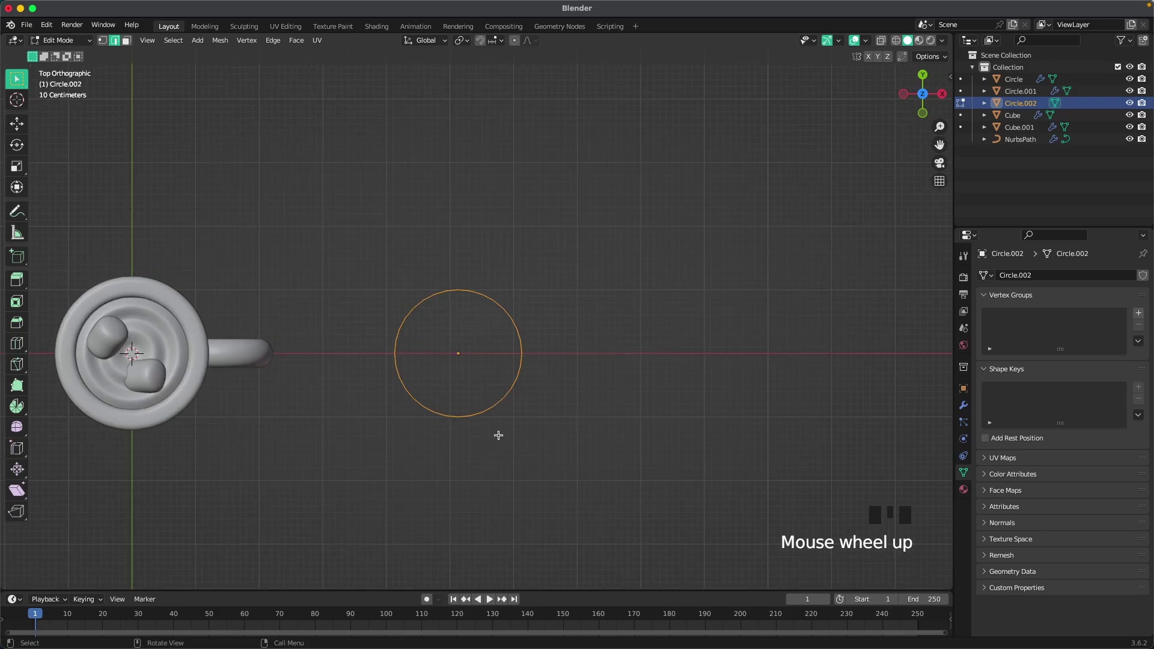
key(1)
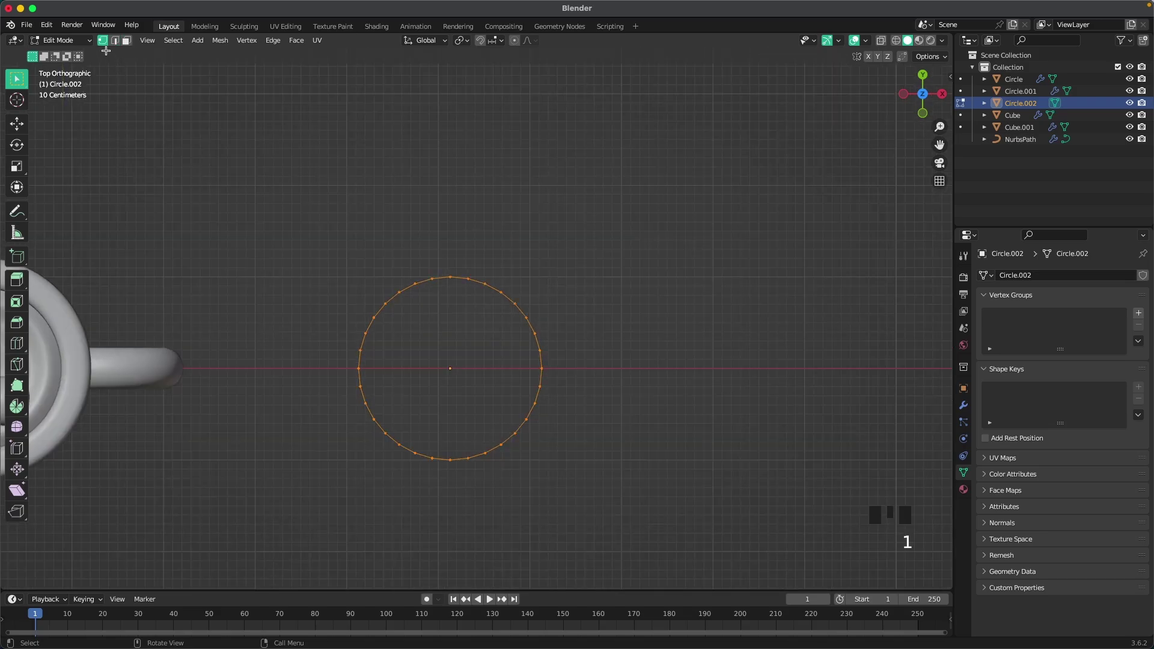
shift+middle_drag(509, 393, 479, 305)
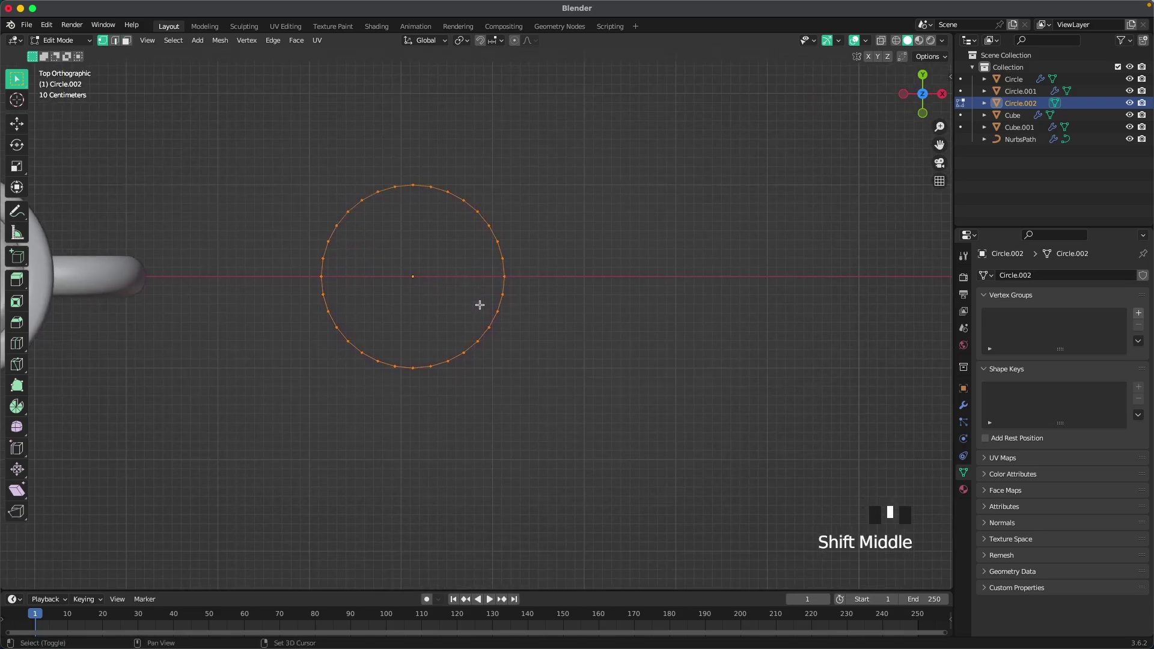
drag(260, 459, 605, 281)
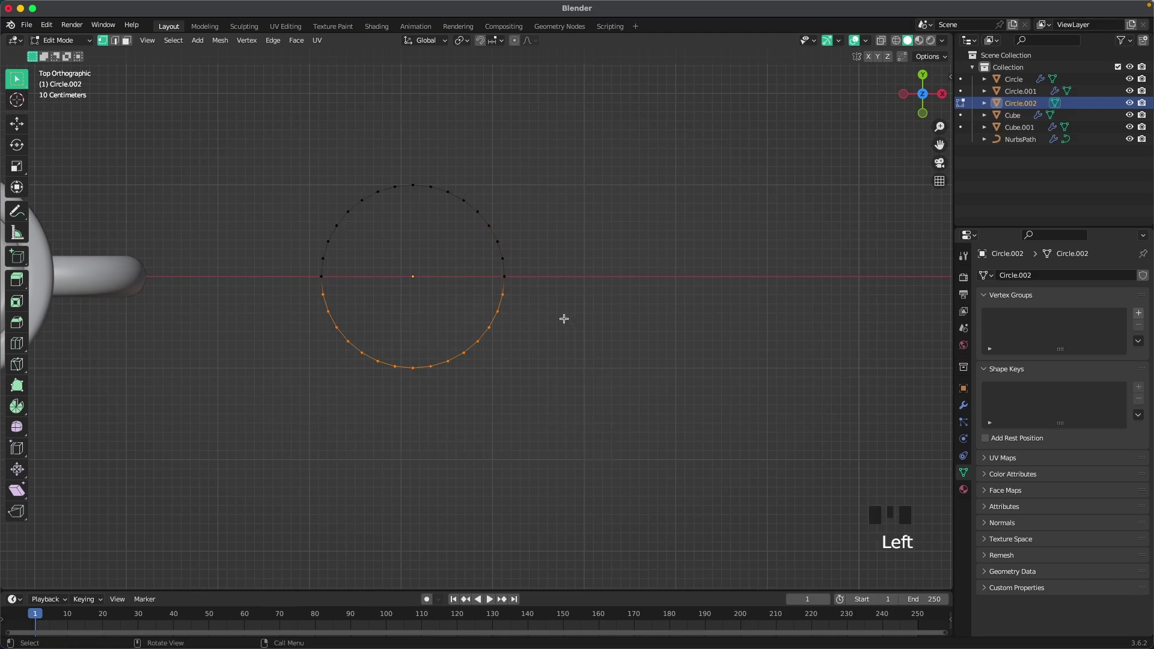
scroll(479, 297, up, 1)
key(x)
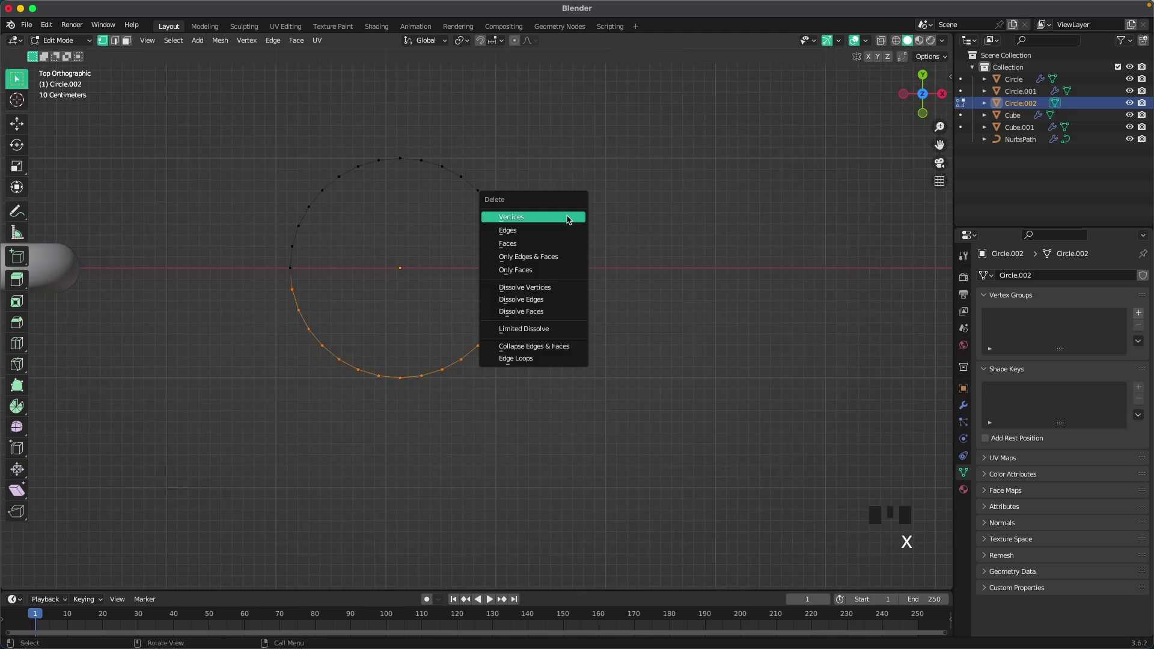
click(566, 216)
- Extrude both end vertices of the arc about 0.2 m in the negative Y direction
drag(530, 281, 550, 289)
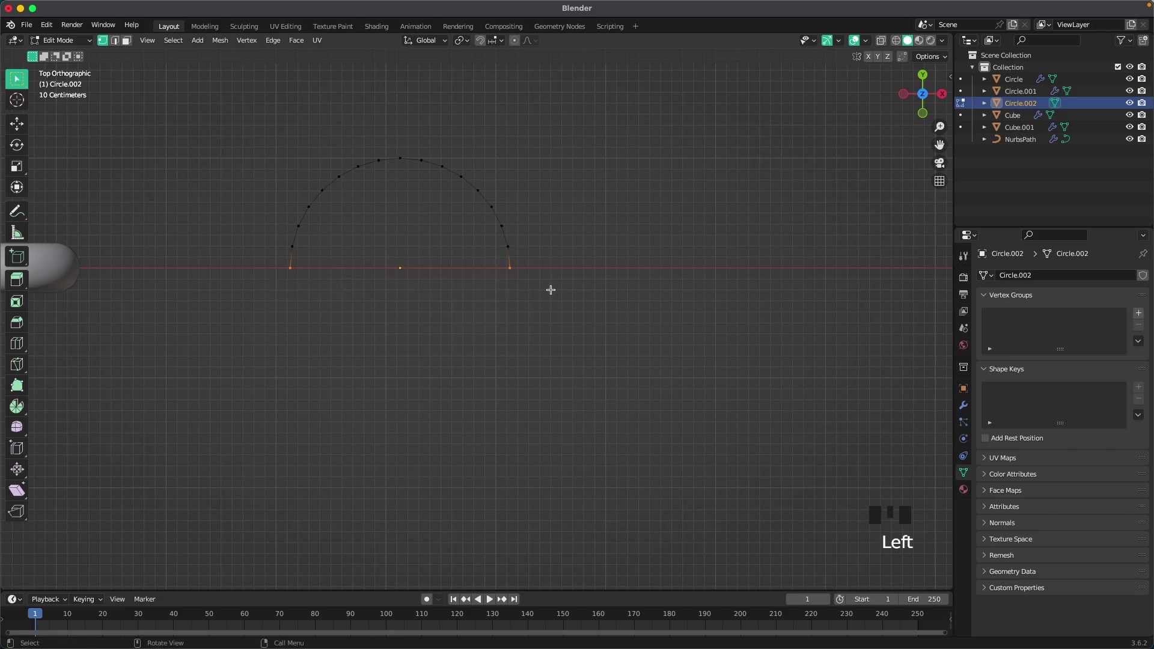
key(e)
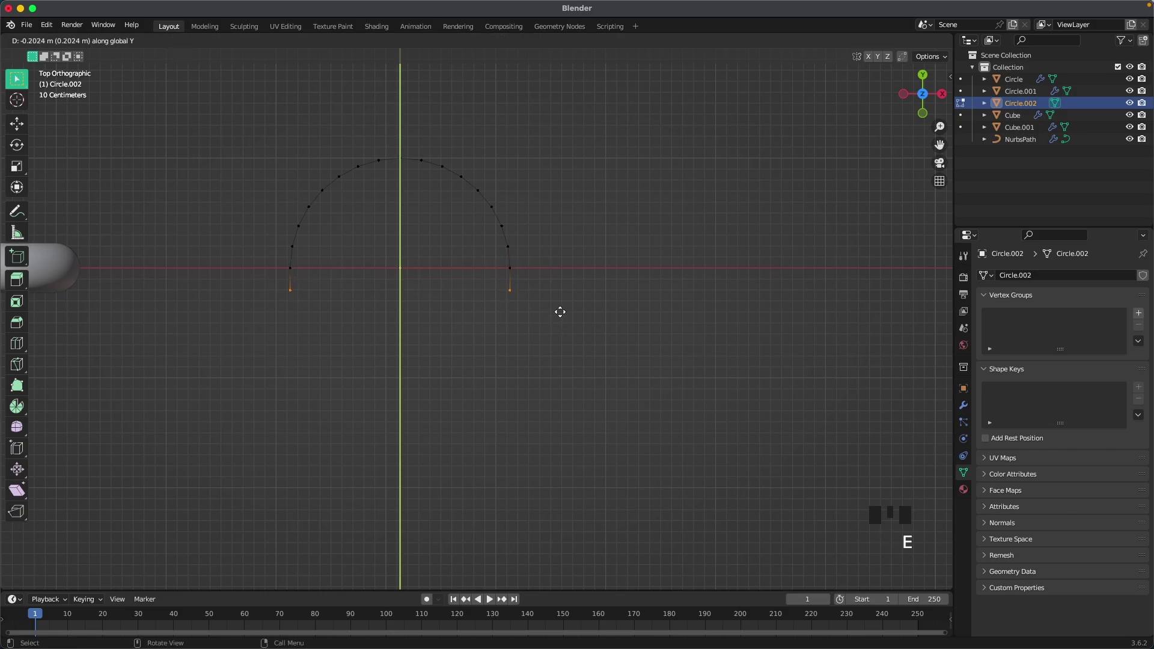
click(559, 312)
- Move the arc's end vertex nearest the mug about 2.2 m along negative Y to form a long straight leg
drag(277, 281, 332, 339)
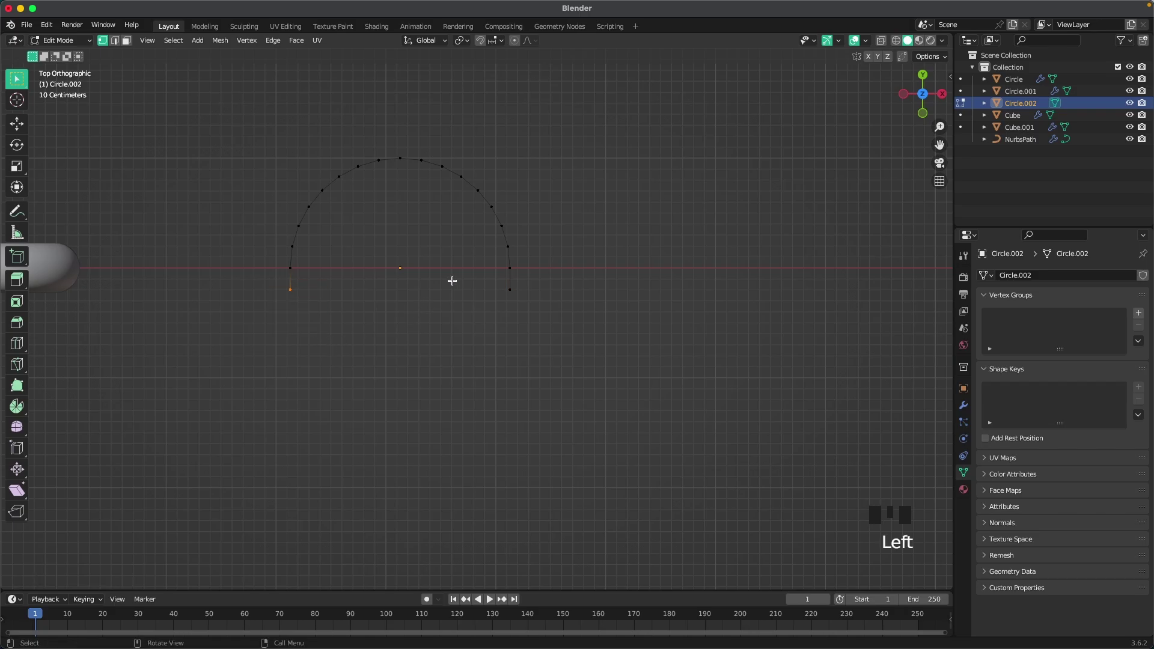
key(g)
key(y)
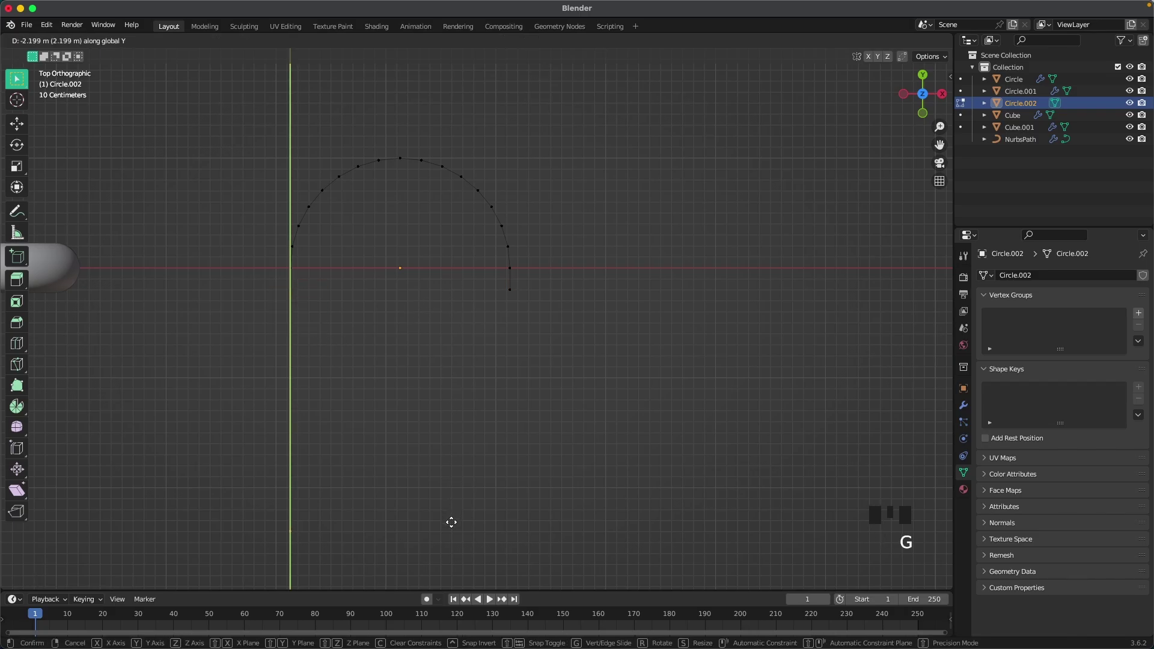
click(451, 523)
- Subdivide the long straight leg with 11 evenly spaced loop cuts, without sliding them
key(super+r)
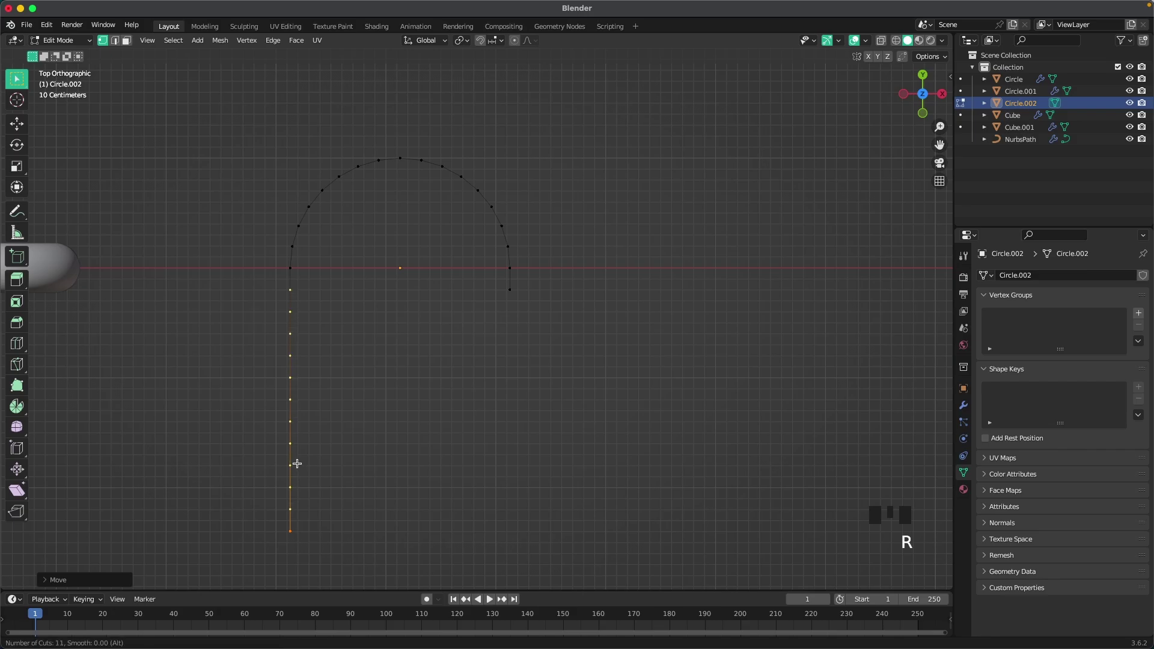
click(297, 463)
right_click(299, 463)
click(462, 415)
- Convert the hook-shaped outline to a curve and set its round bevel depth to 0.44 m
scroll(459, 340, up, 1)
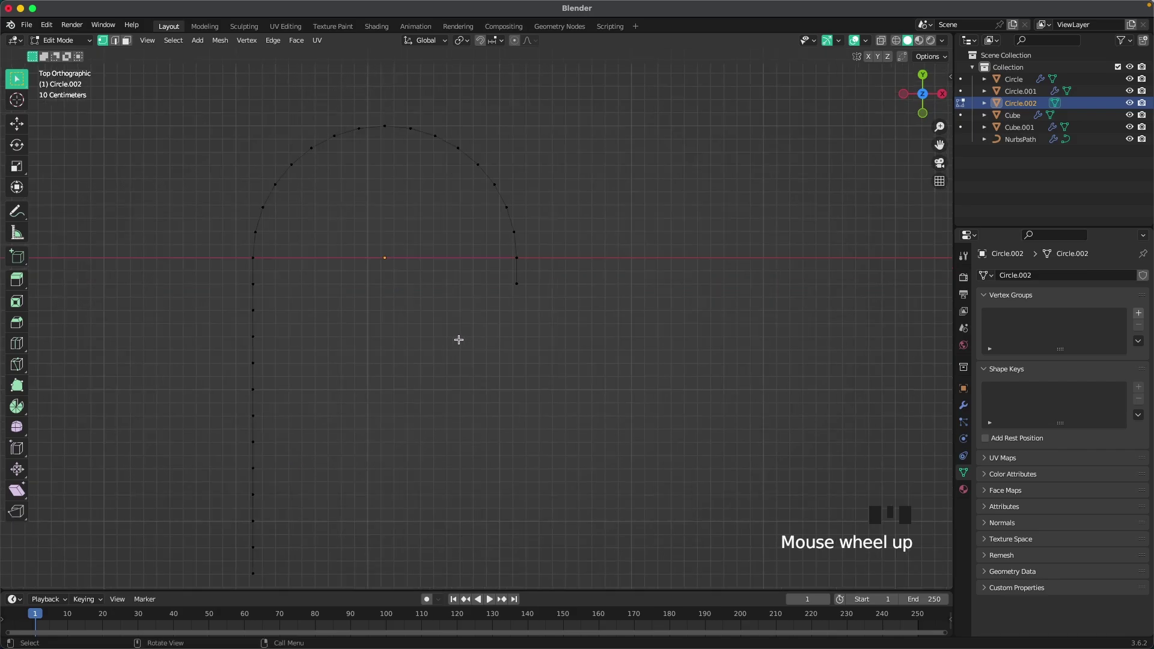
scroll(471, 332, down, 2)
key(Tab)
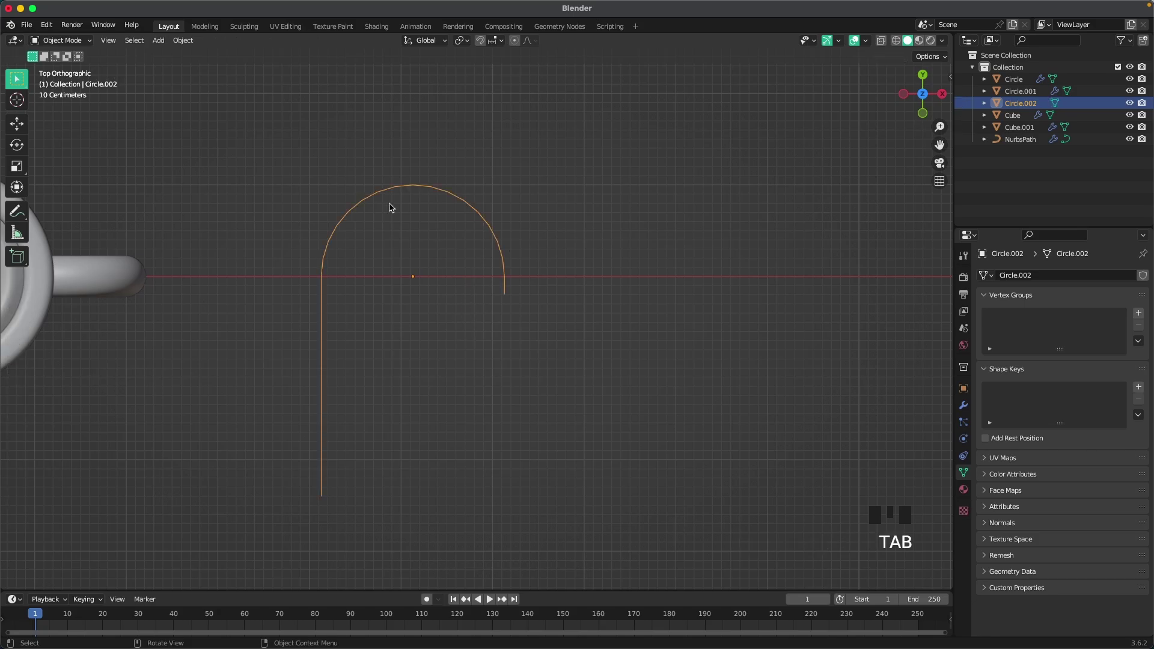
click(187, 45)
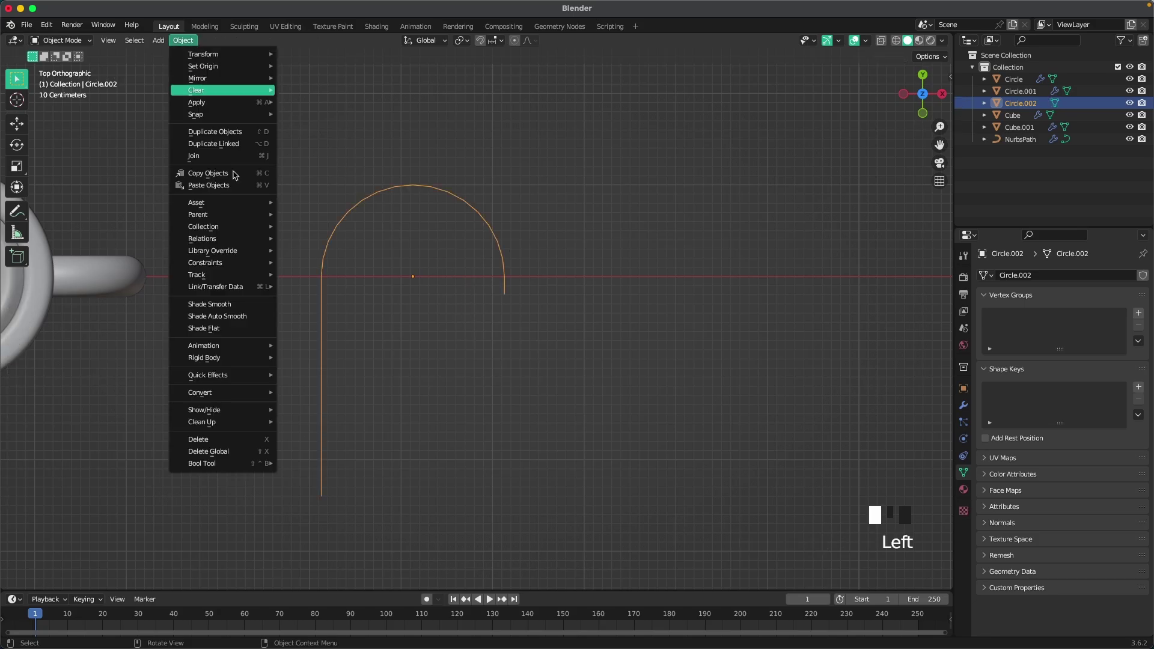
mouse_move(231, 394)
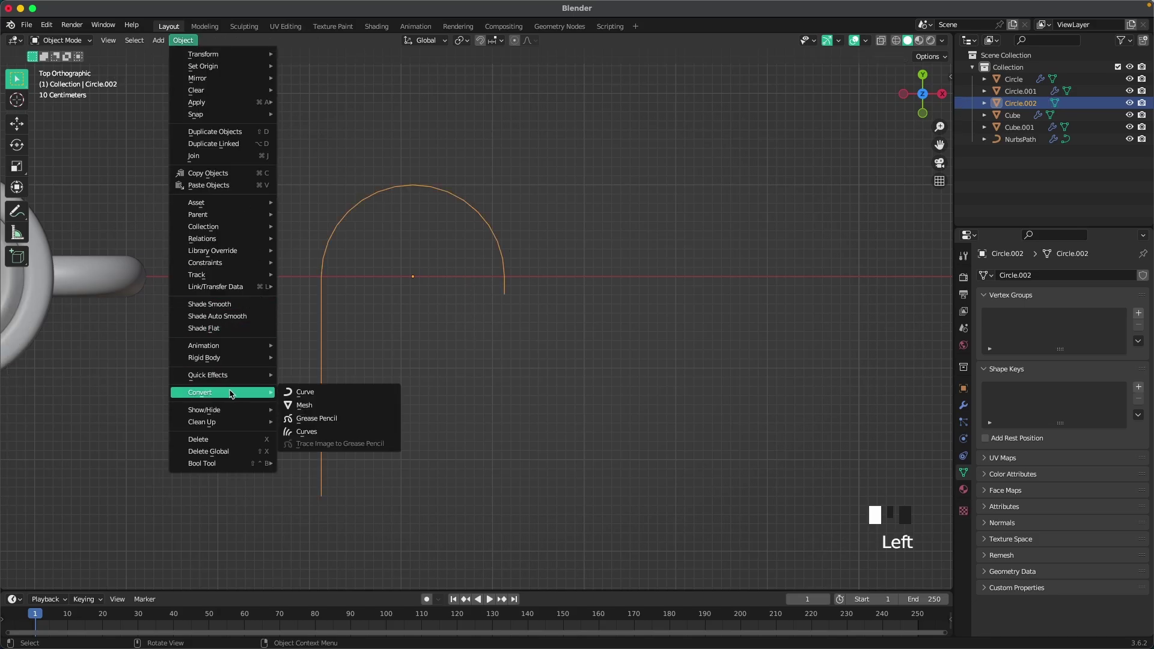
click(316, 397)
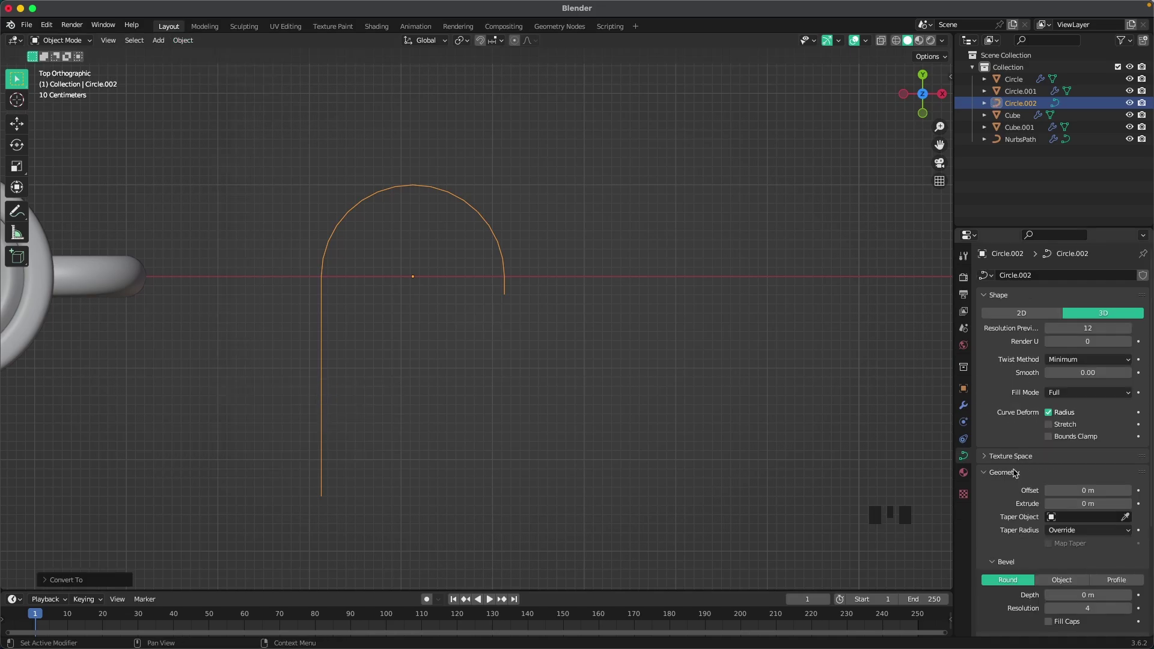
scroll(1019, 494, down, 4)
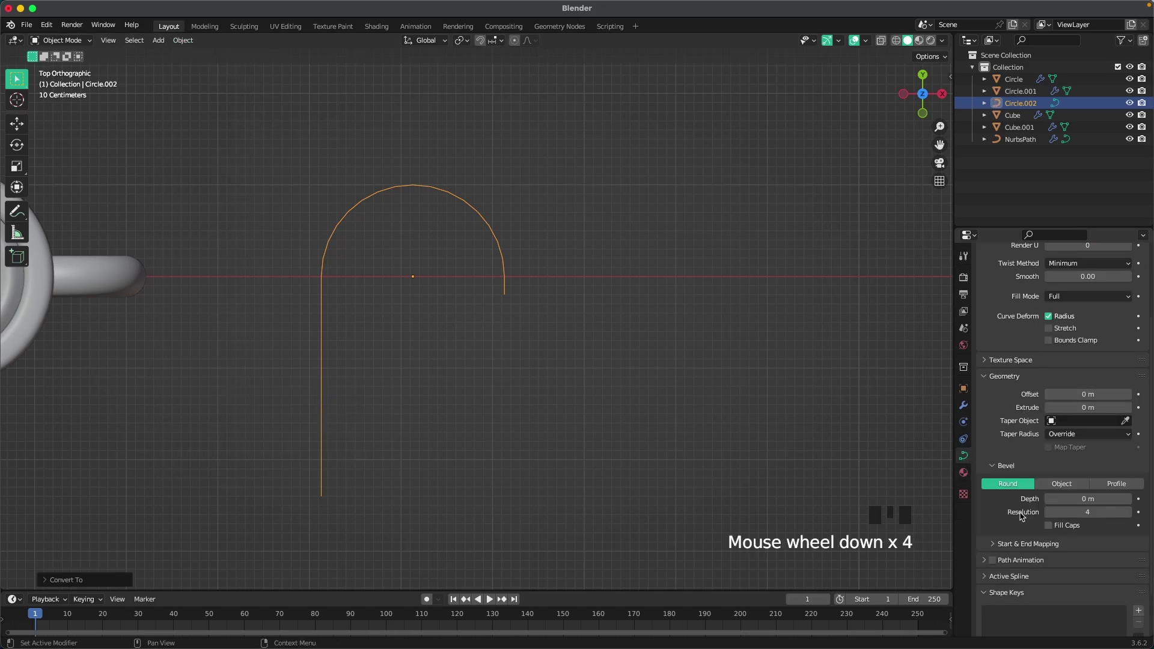
drag(1069, 499, 1125, 499)
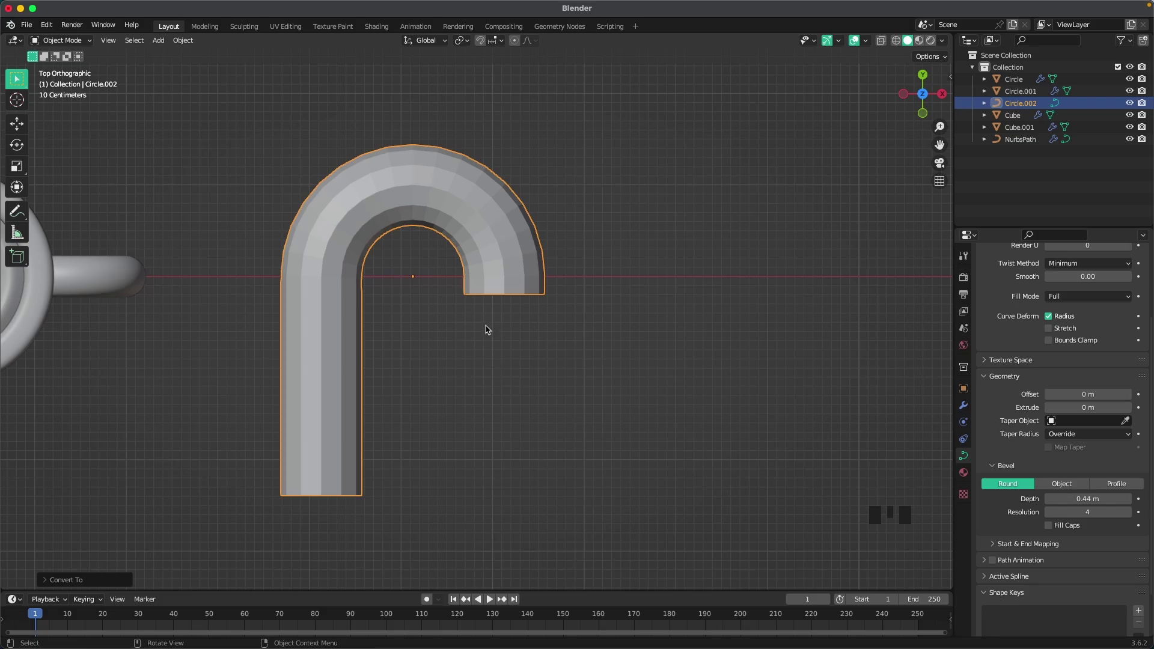
- Convert the thick hook-shaped curve to a mesh
right_click(385, 196)
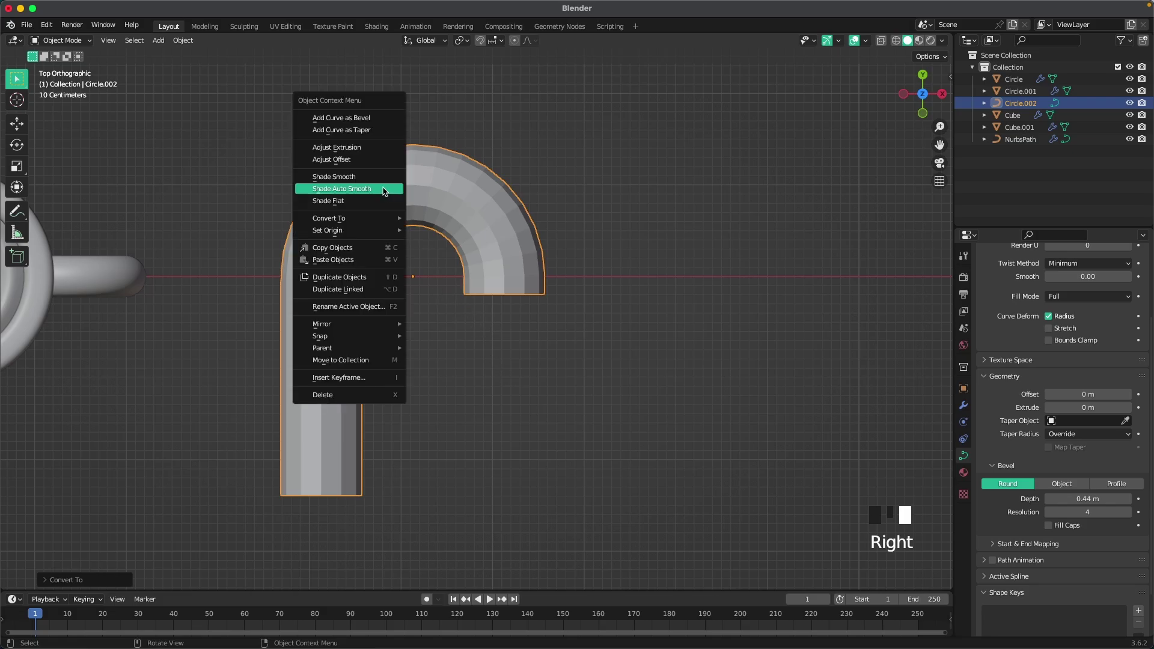
mouse_move(394, 220)
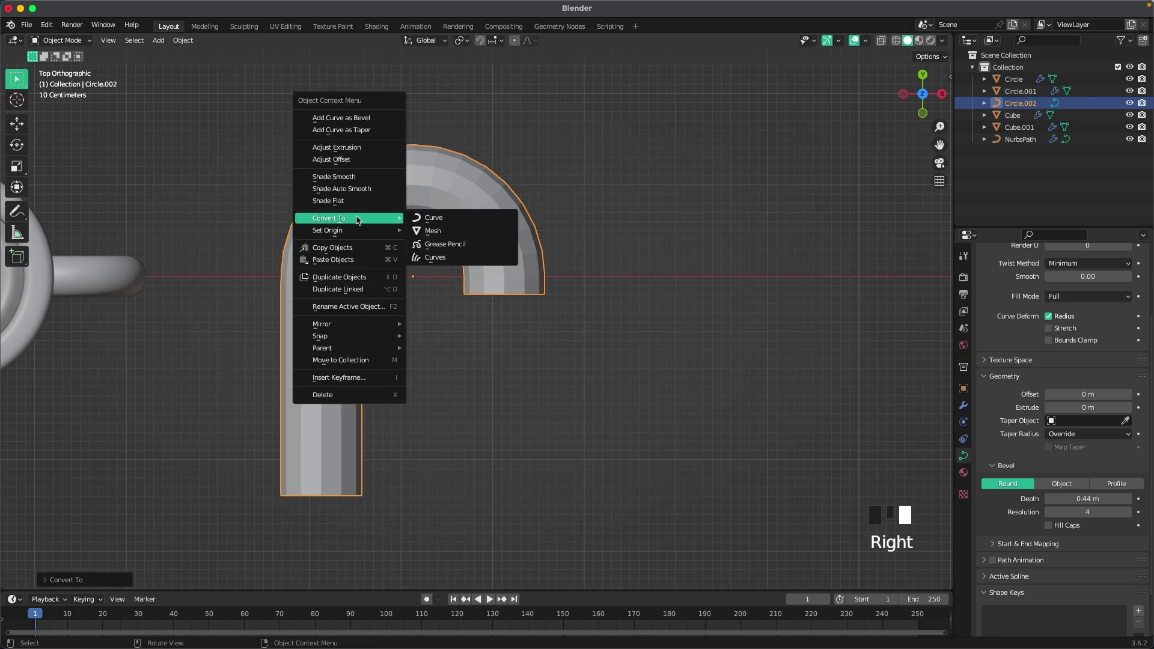
click(446, 231)
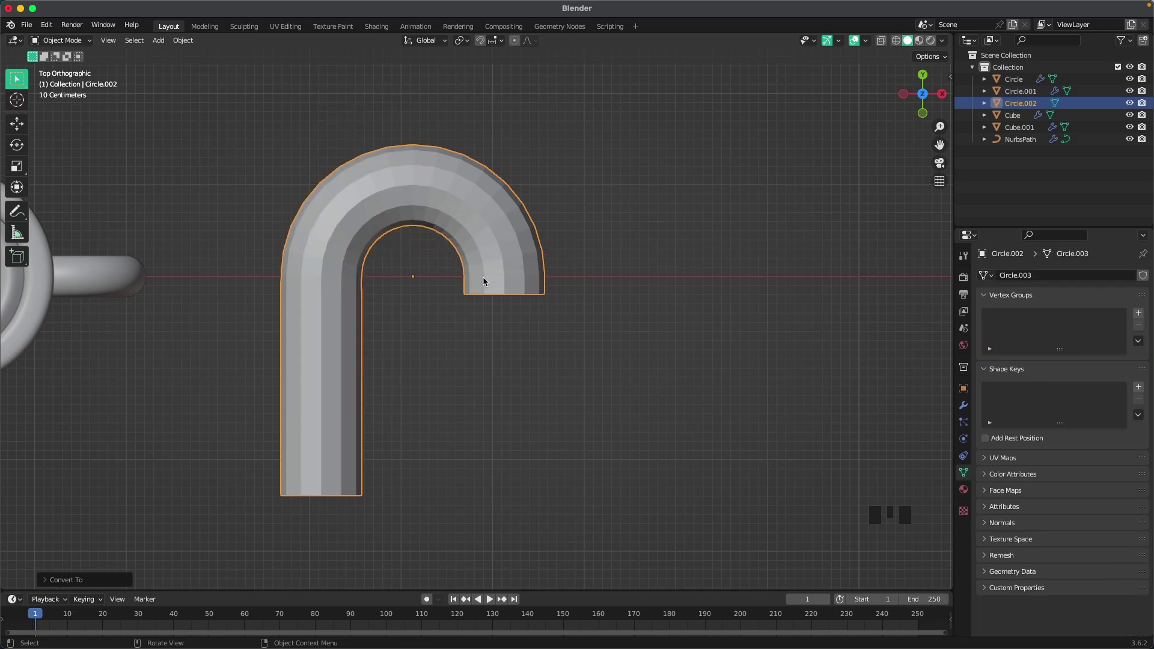
- Move the tube's two open end edge loops about 0.2 m along negative Y and fill both with faces
key(Tab)
shift+middle_drag(520, 340, 527, 286)
key(2)
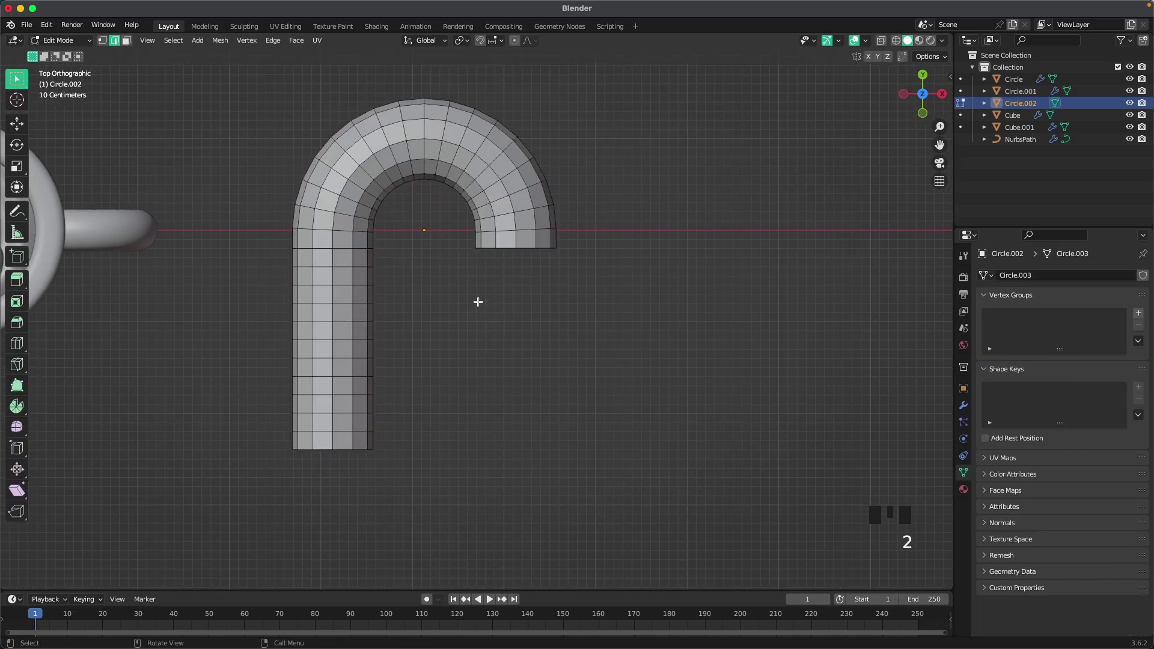
middle_drag(440, 314, 471, 259)
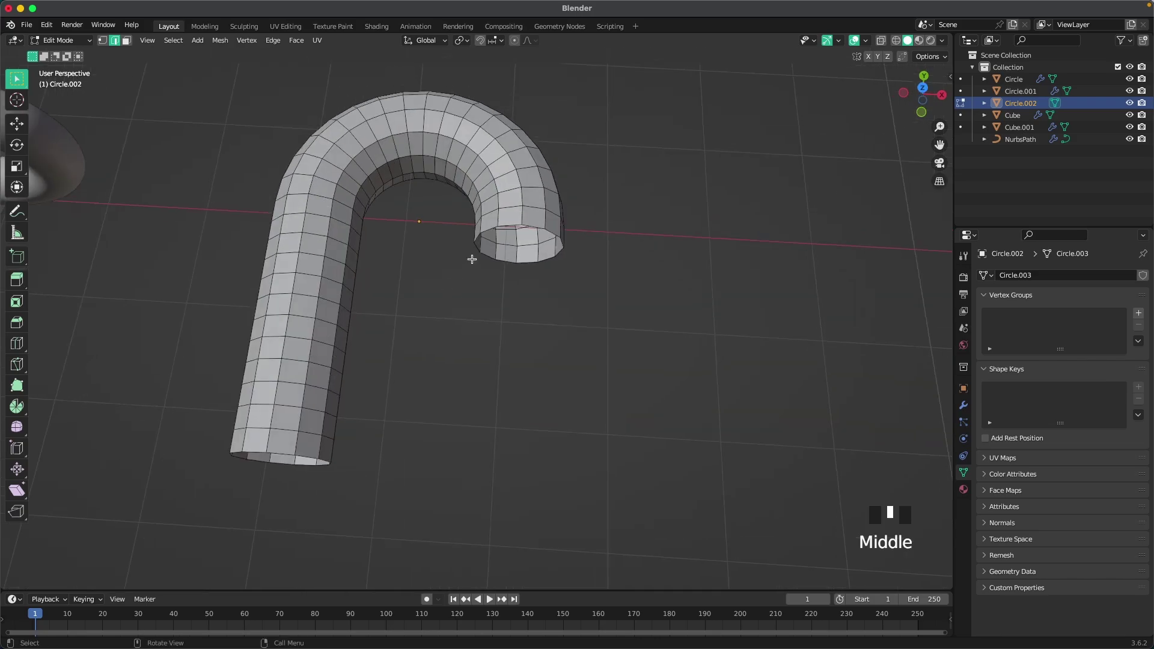
triple_click(507, 226)
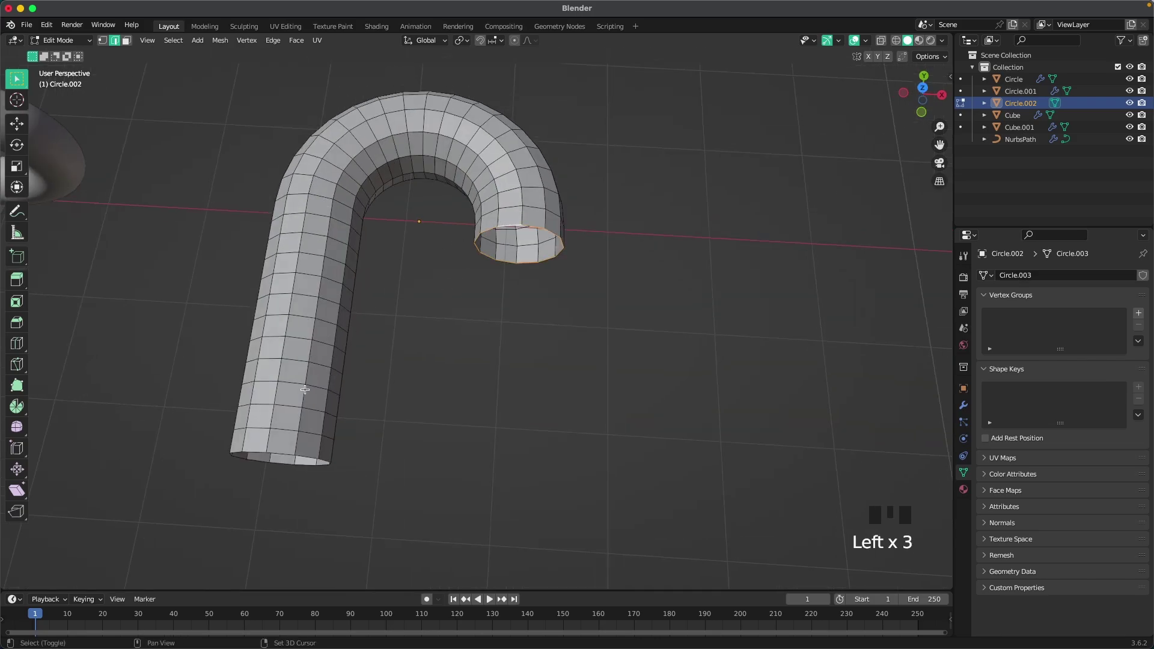
shift+triple_click(274, 457)
middle_drag(482, 316, 487, 323)
key(g)
key(y)
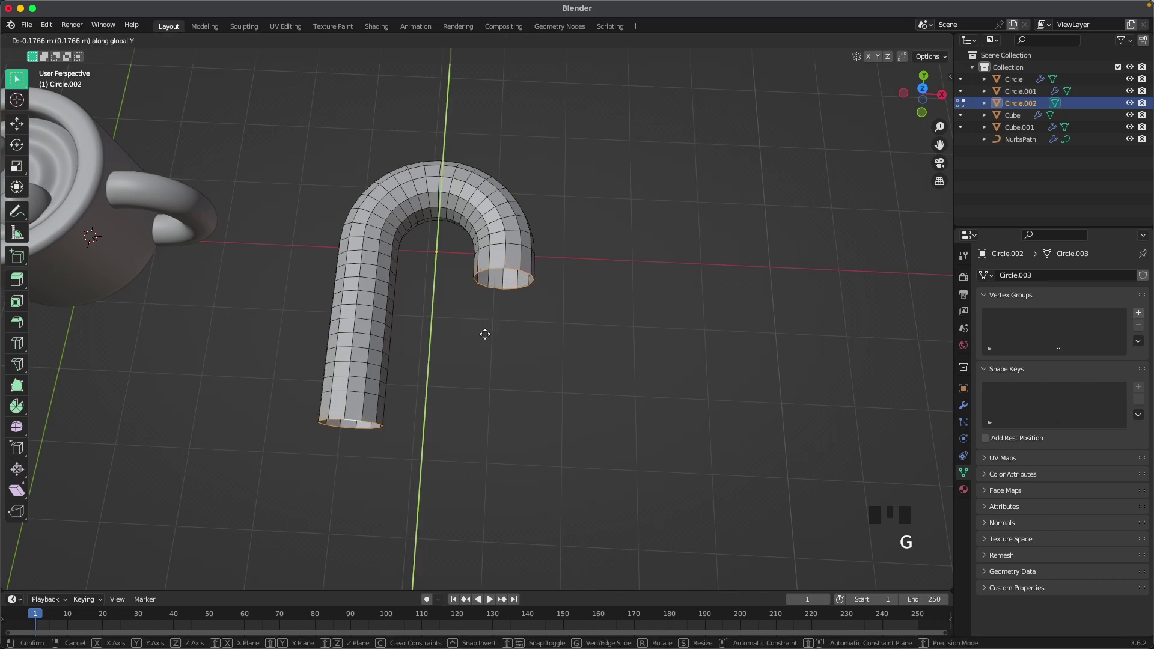
click(485, 336)
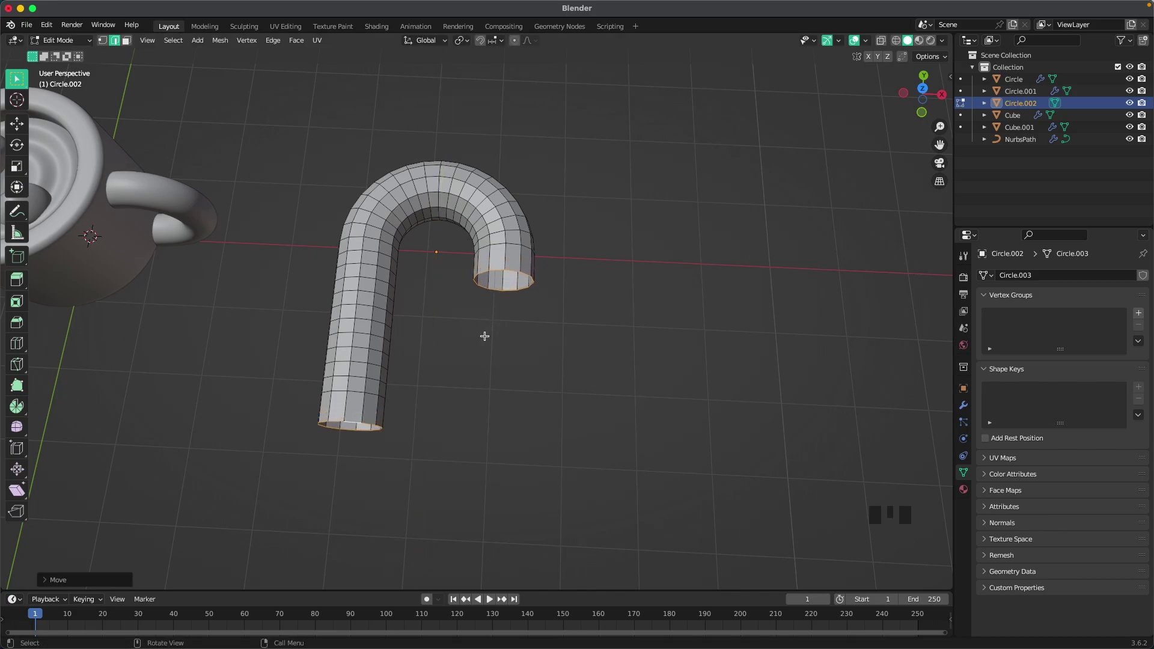
key(f)
scroll(480, 379, up, 1)
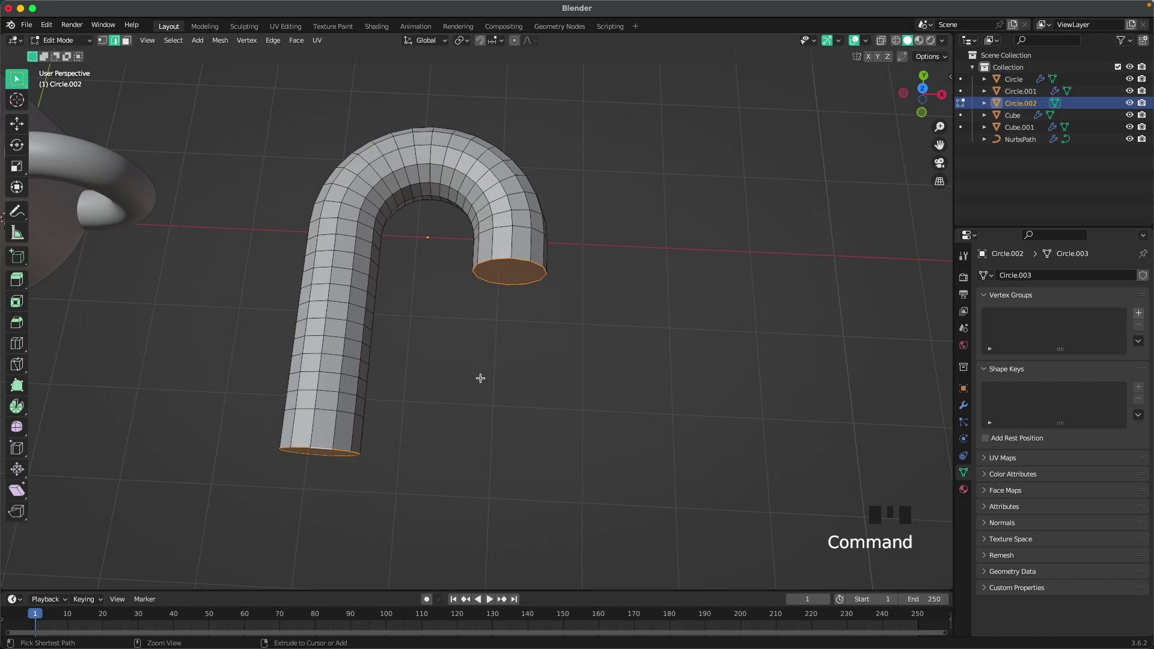
key(ctrl+b)
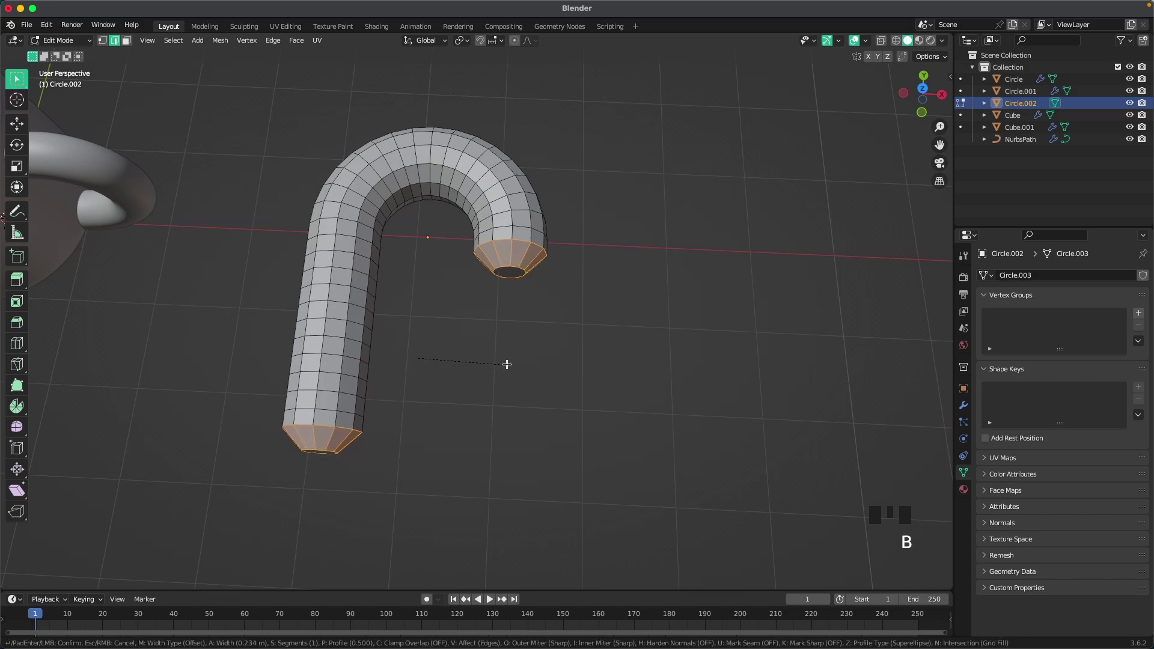
scroll(508, 364, up, 3)
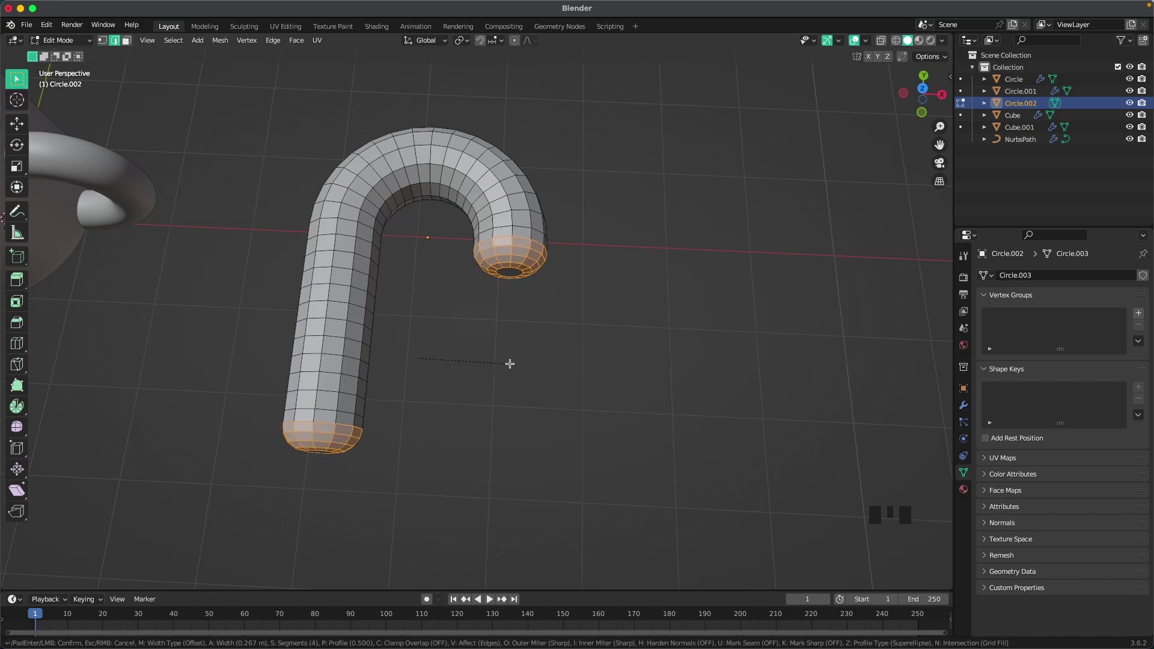
key(Escape)
- Bevel the rim edges of both tube end caps about 0.33 m wide with 4 segments
key(super+b)
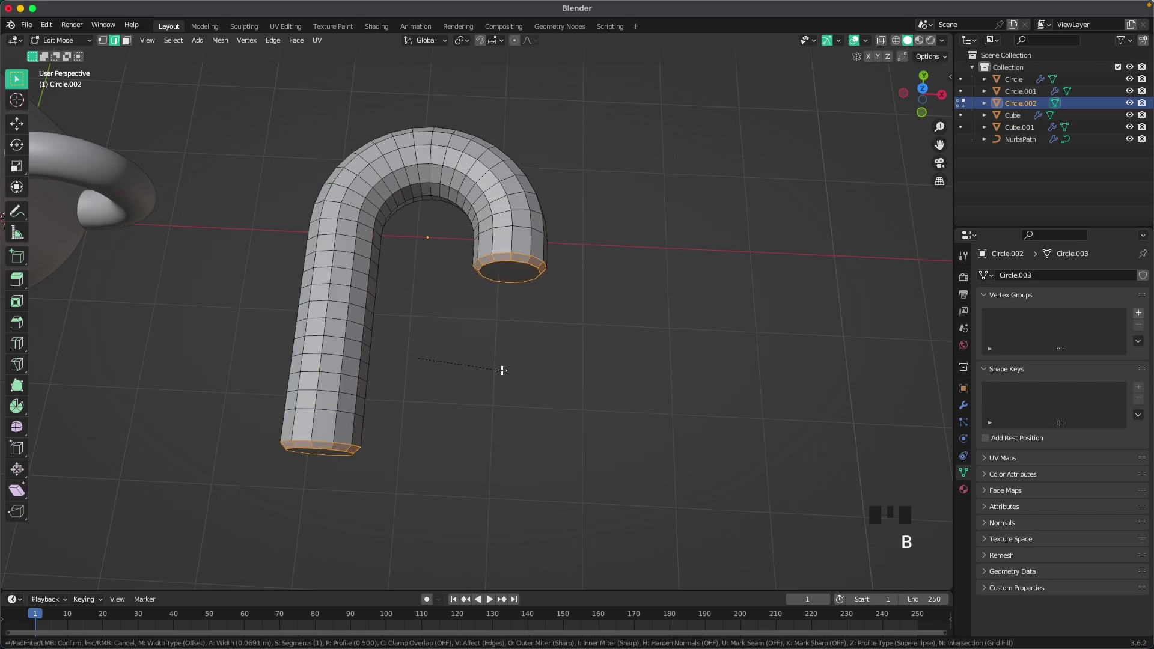
scroll(514, 364, up, 2)
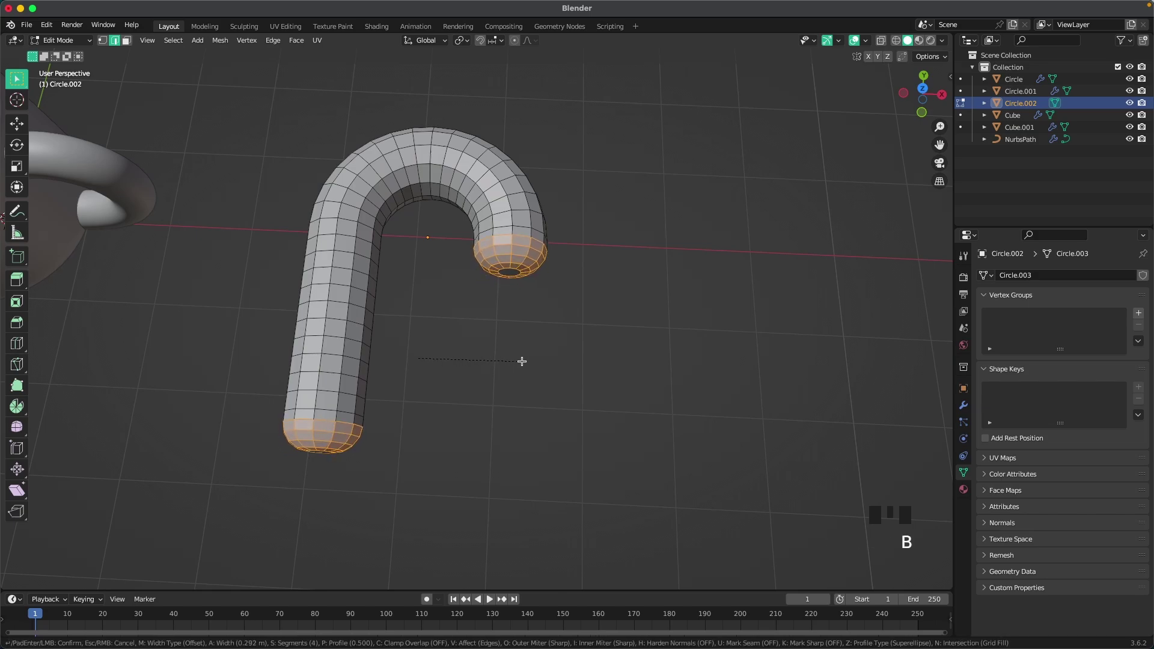
scroll(523, 361, up, 1)
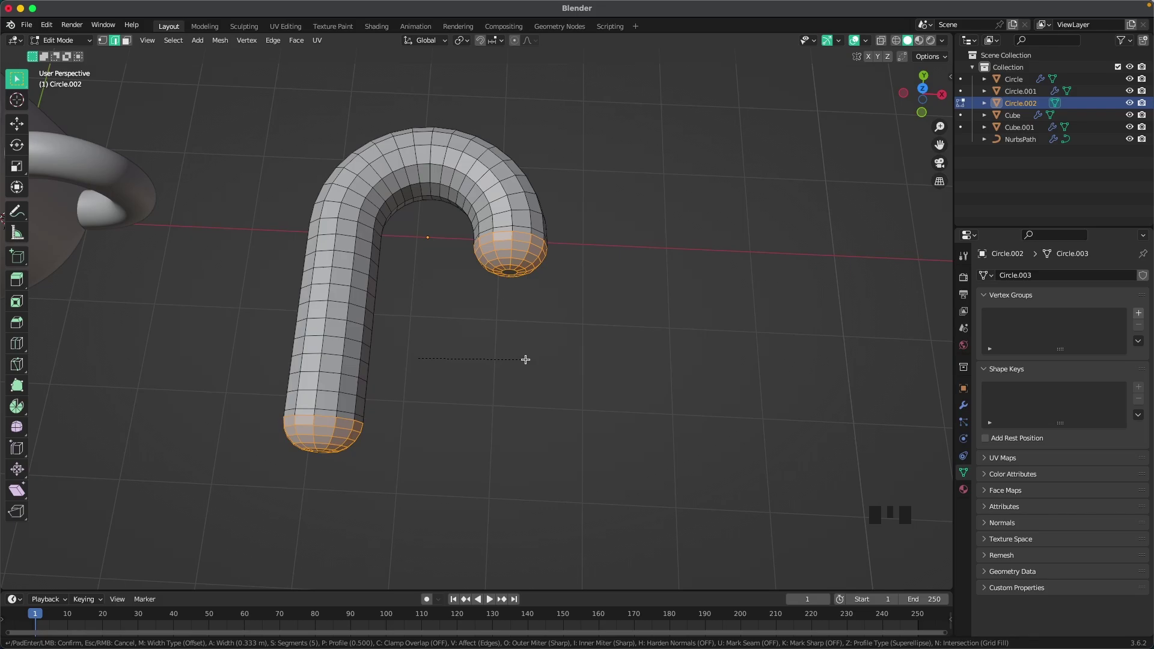
scroll(526, 359, down, 1)
click(525, 360)
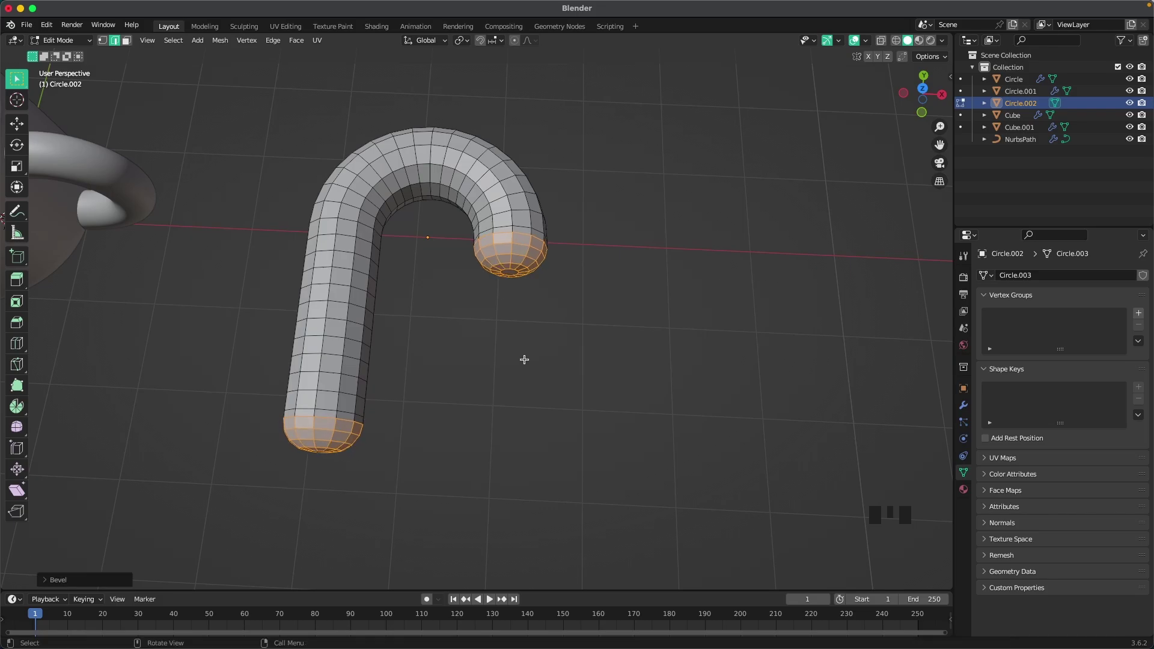
- Give the candy-cane tube a level 2 Subdivision Surface modifier and shade it auto smooth
key(Tab)
middle_drag(523, 368, 488, 310)
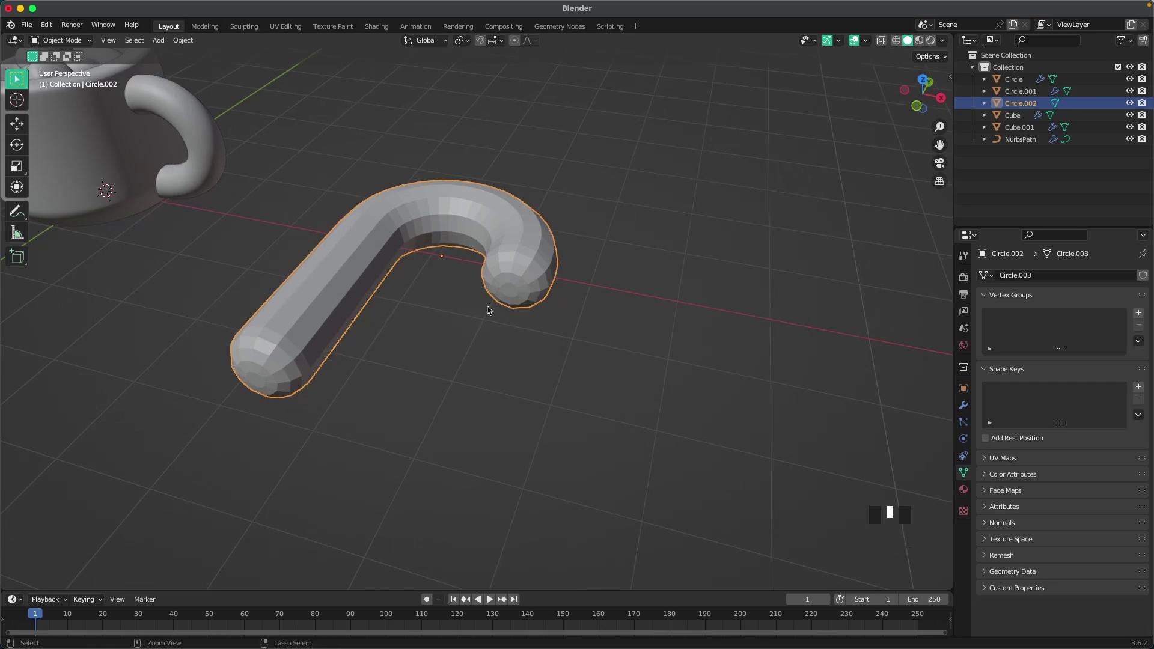
key(ctrl+2)
right_click(366, 286)
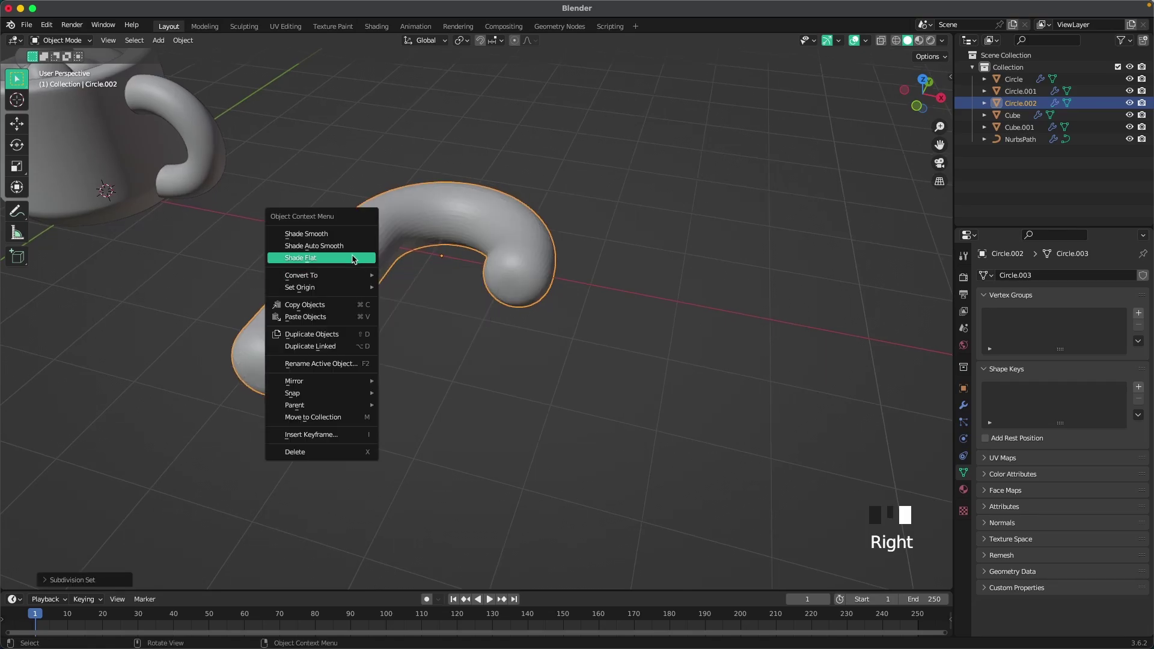
click(355, 248)
shift+middle_drag(428, 328, 463, 378)
- Un-subdivide the candy cane's entire mesh with 1 iteration and return to Object Mode
key(Tab)
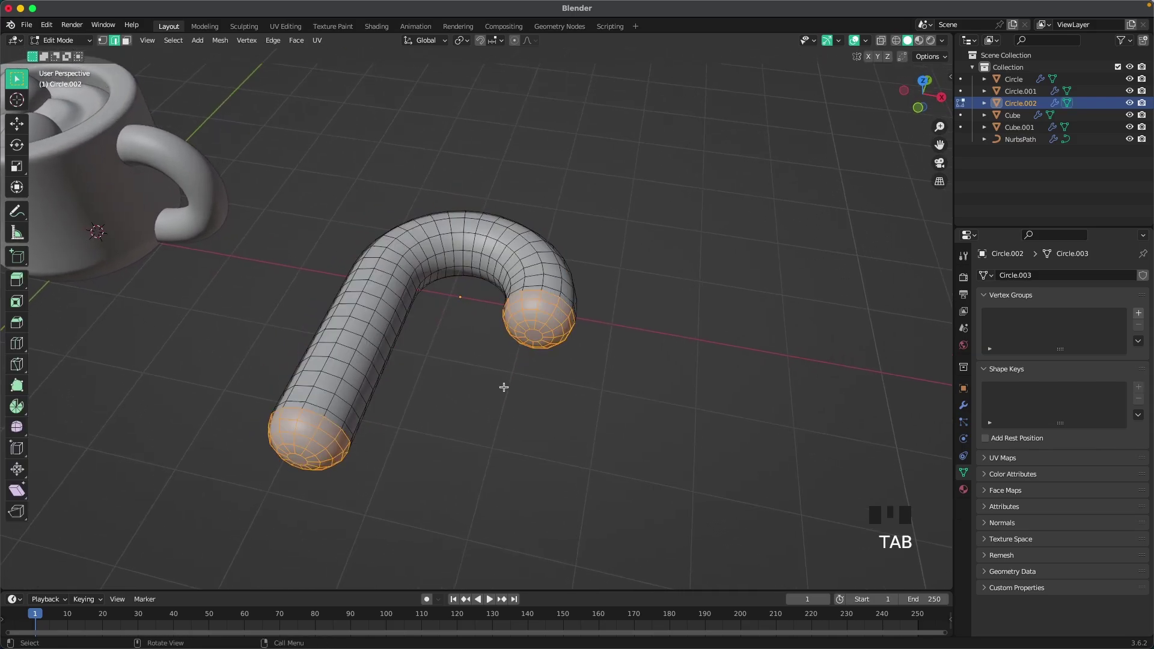
key(a)
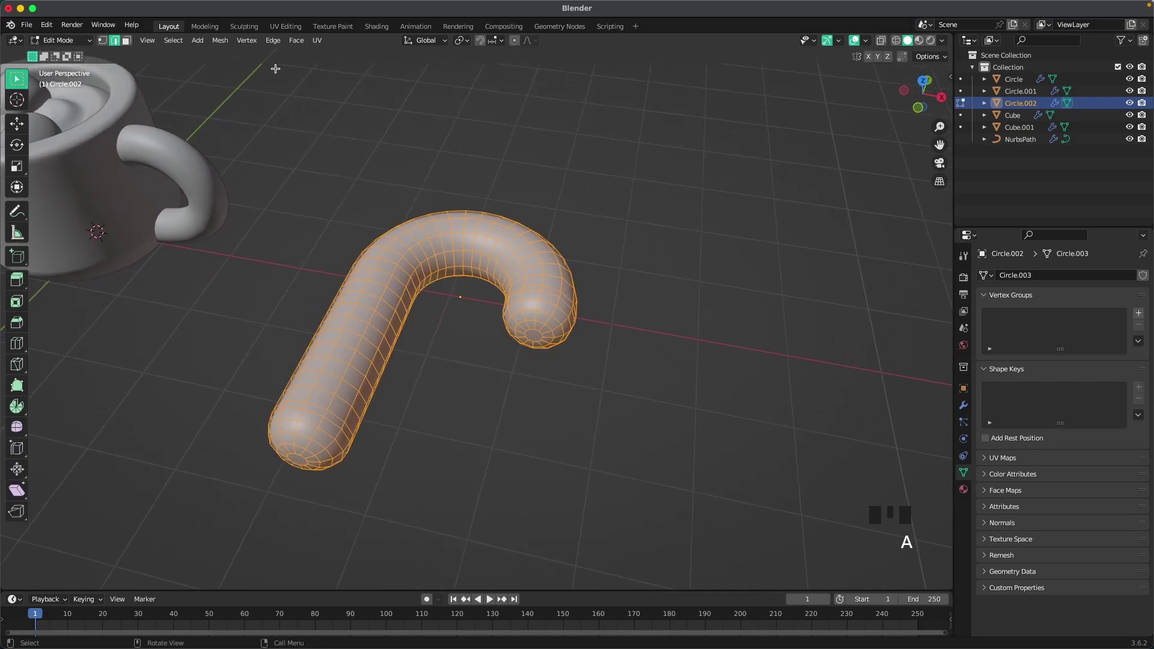
click(273, 43)
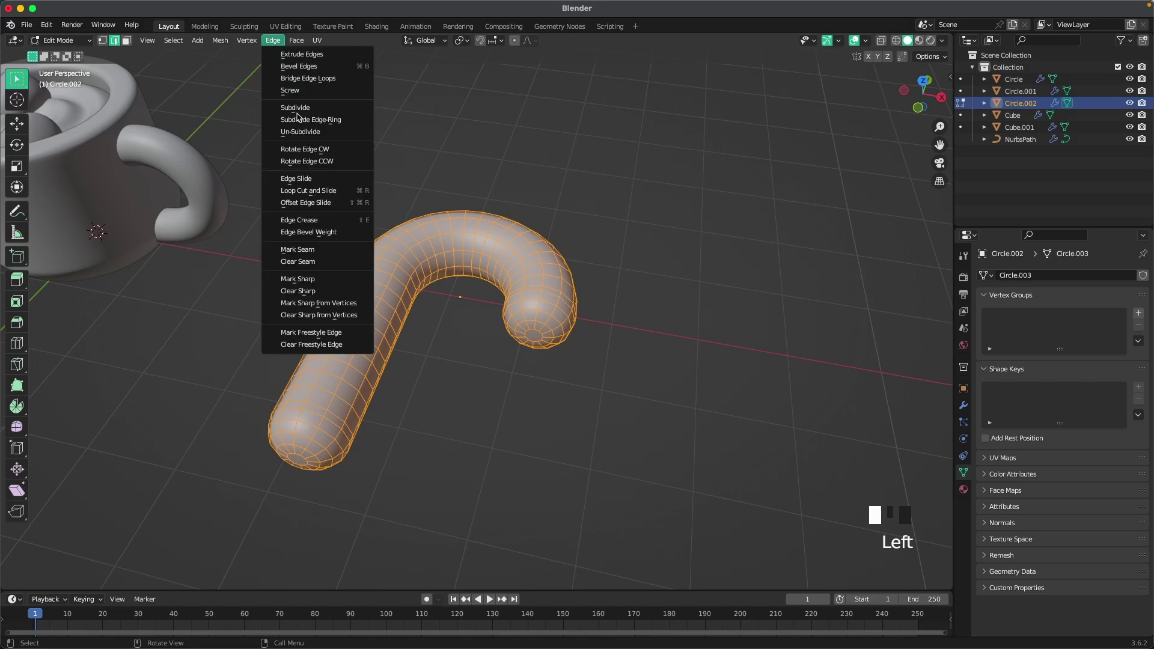
click(304, 131)
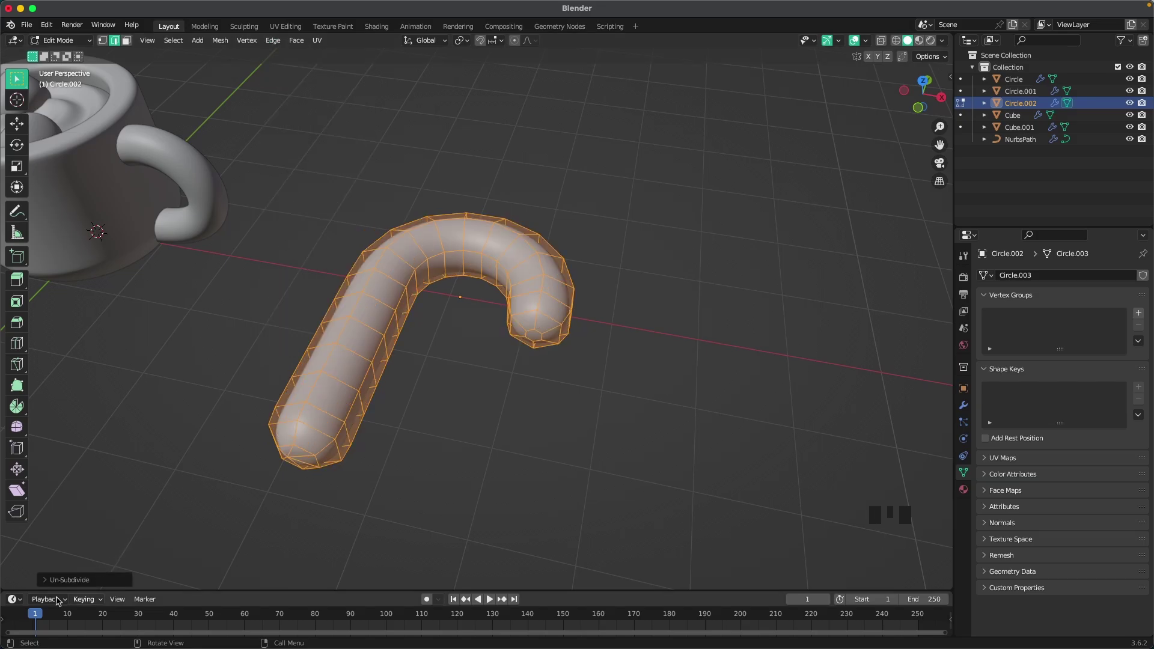
click(44, 580)
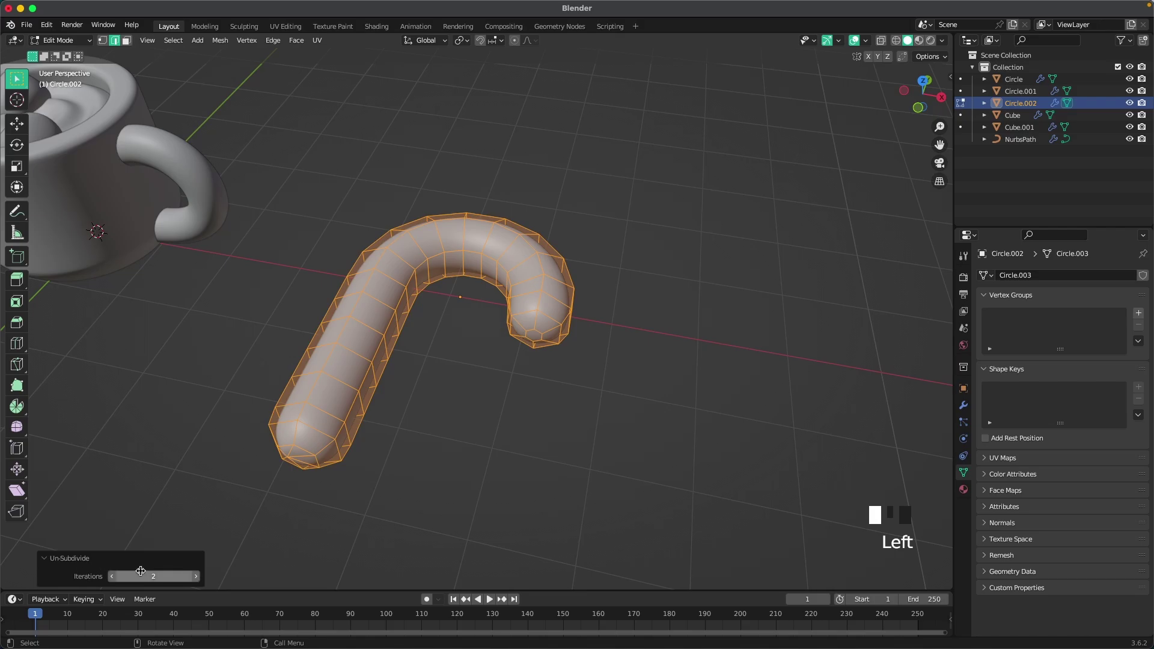
click(113, 576)
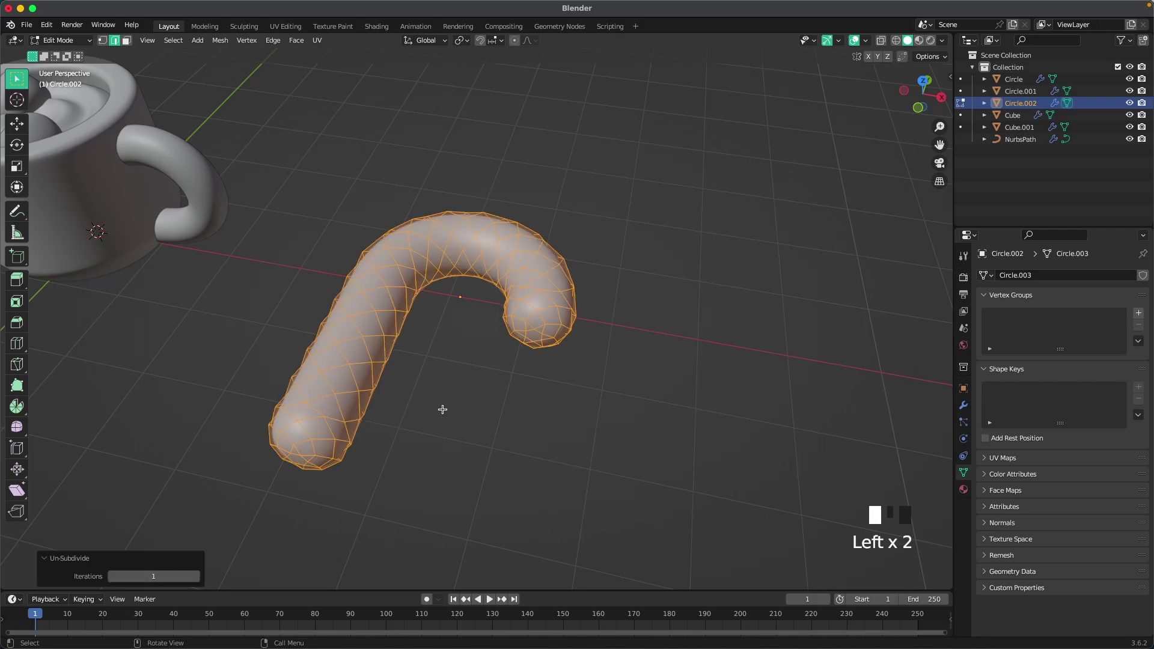
key(Tab)
- Rotate the candy cane 90° about the global X axis in the front view
shift+middle_drag(286, 325, 409, 325)
key(grave)
click(386, 305)
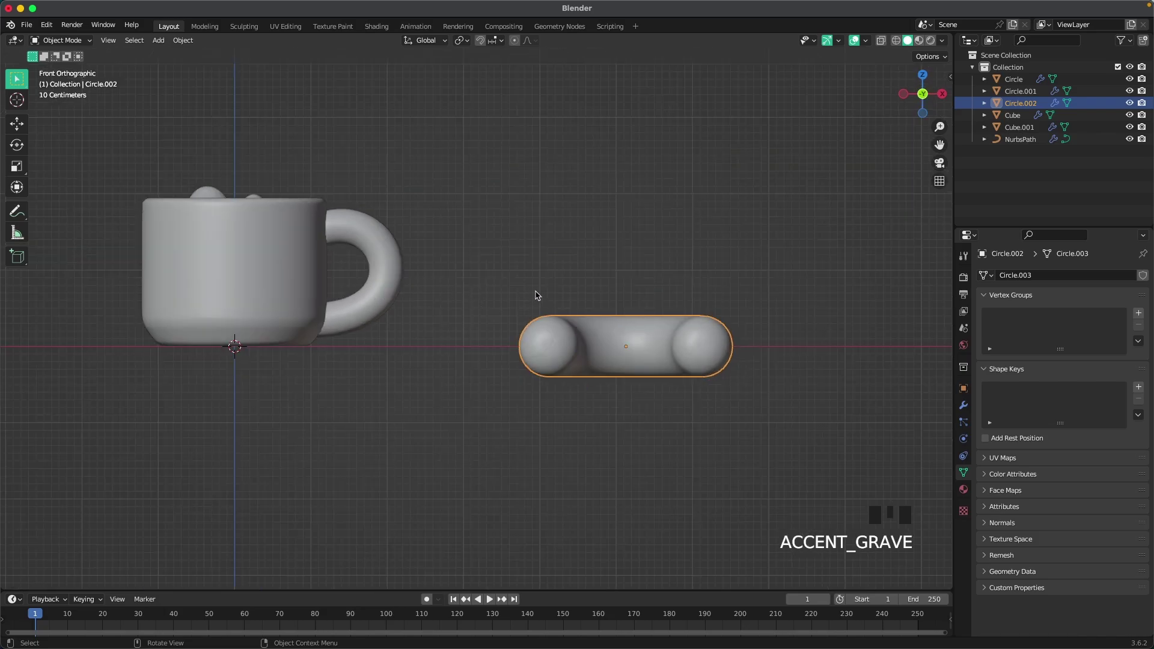
key(r)
key(x)
key(9)
key(0)
key(Return)
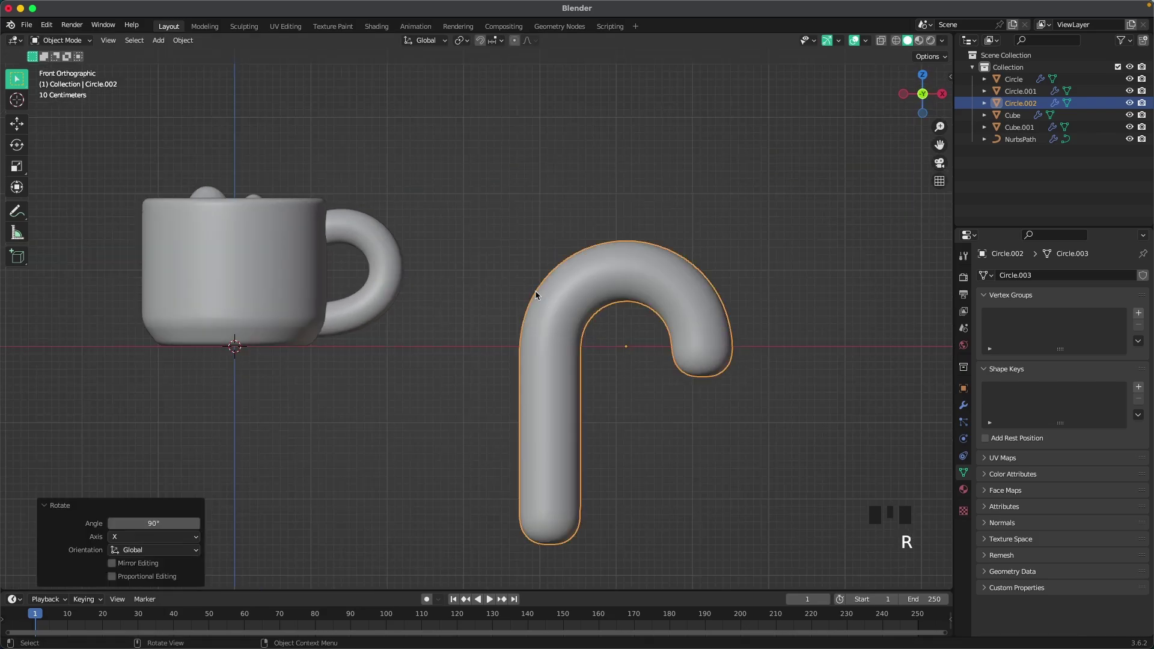
- Scale the candy cane's mesh down to about two thirds and move the cane so its straight leg dips into the mug
key(s)
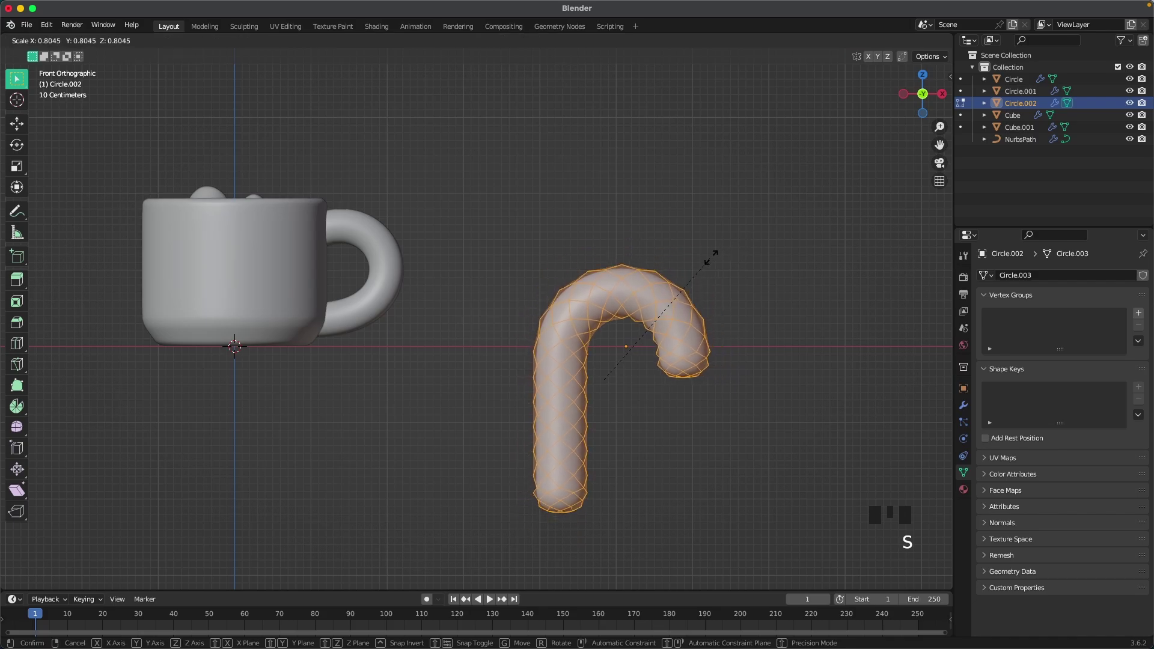
click(690, 278)
key(g)
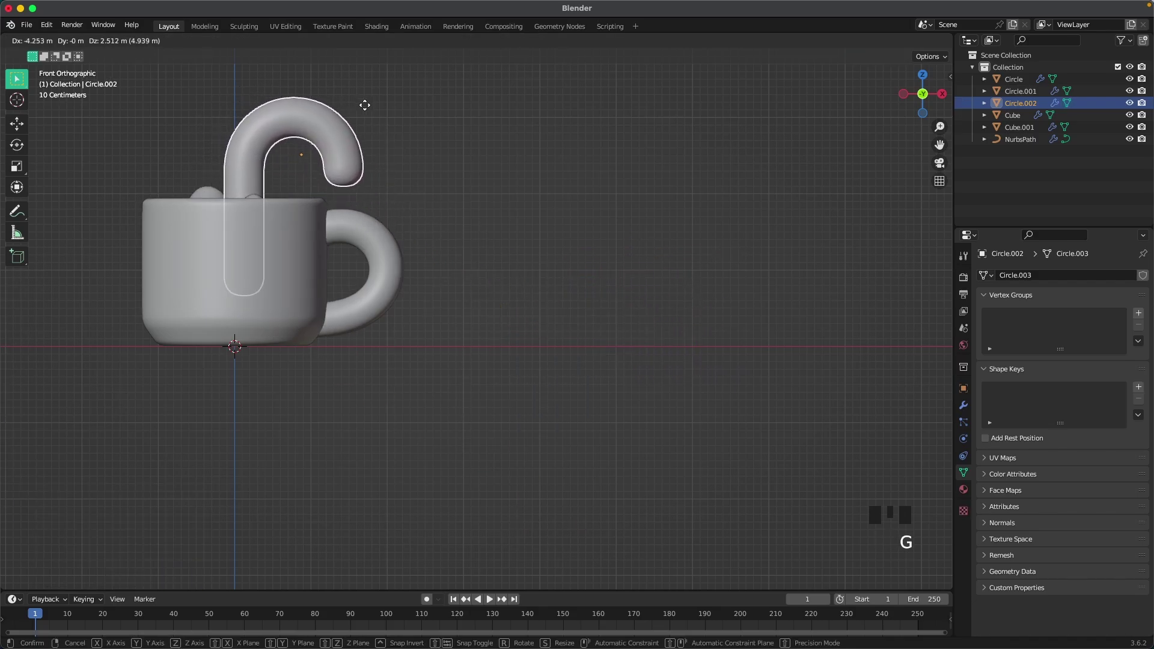
click(376, 106)
- Tilt the candy cane about 22.9° in the front view and shift it about 0.25 m along X and -0.49 m along Z
key(r)
click(402, 129)
key(g)
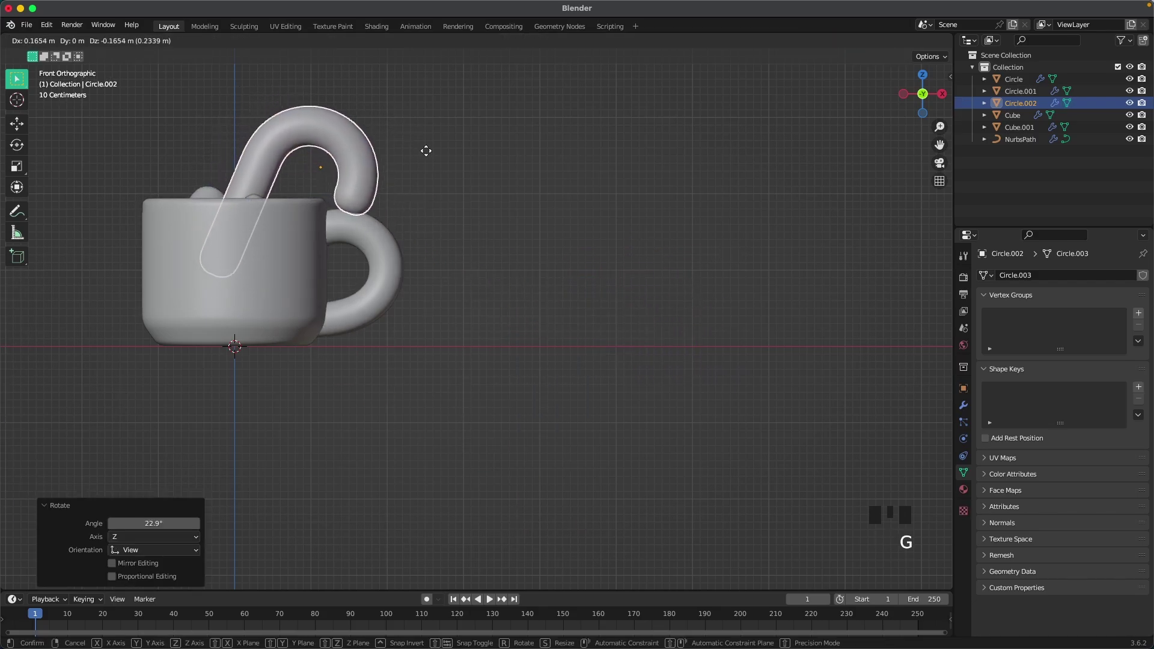
click(428, 174)
- Set the pivot point to the 3D cursor and rotate the candy cane about 18.3° around global Z
middle_drag(387, 171, 529, 307)
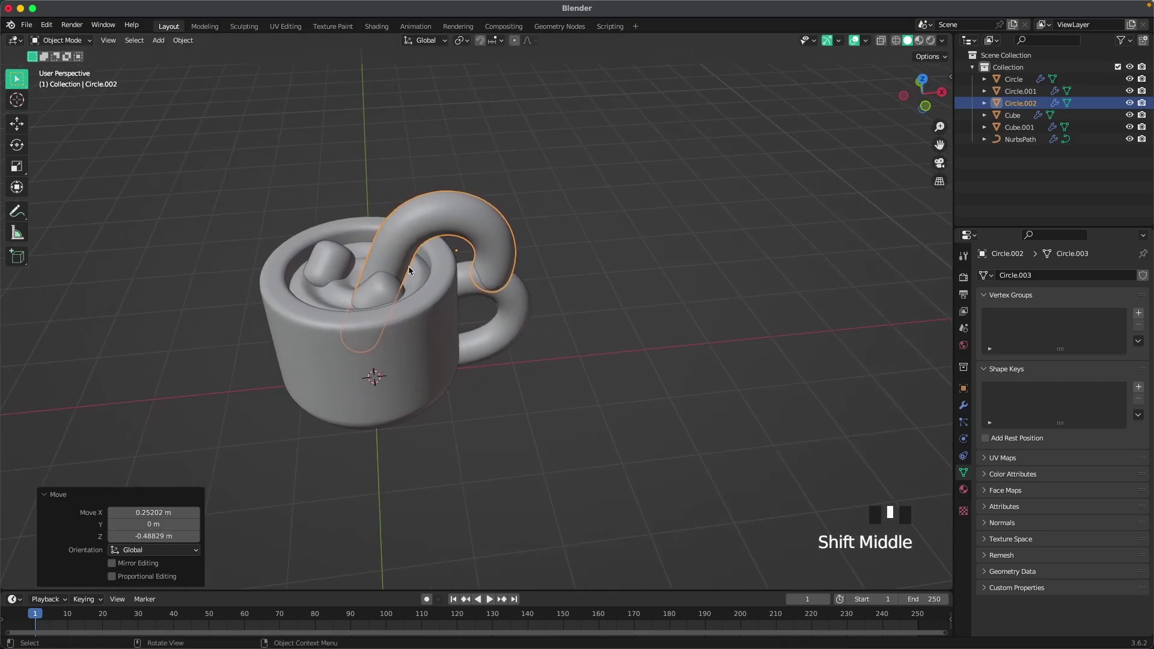
key(period)
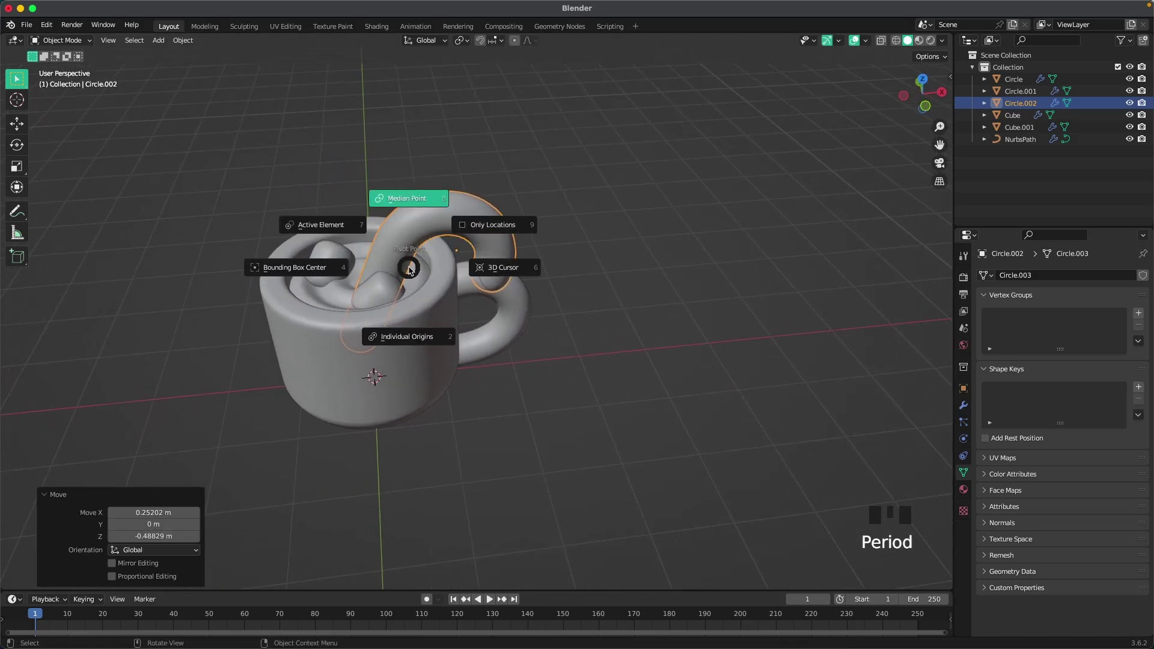
click(490, 267)
key(r)
key(z)
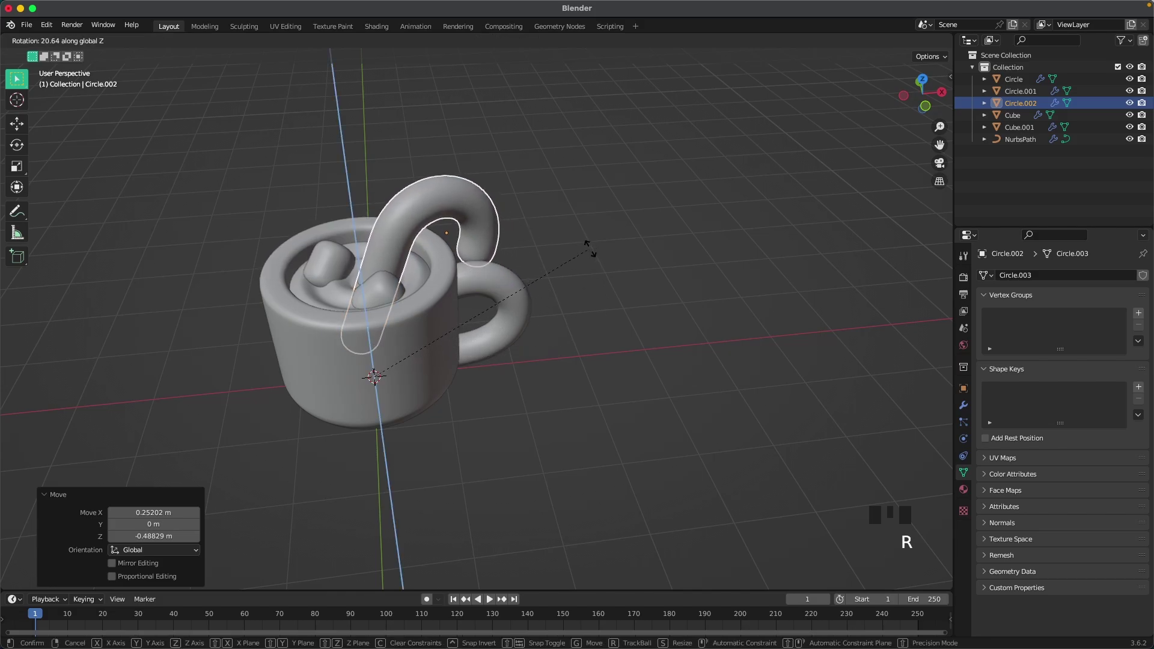
click(544, 250)
- Trackball-rotate the candy cane more upright and move it horizontally about 0.13 m along X and -0.13 m along Y
key(r)
key(r)
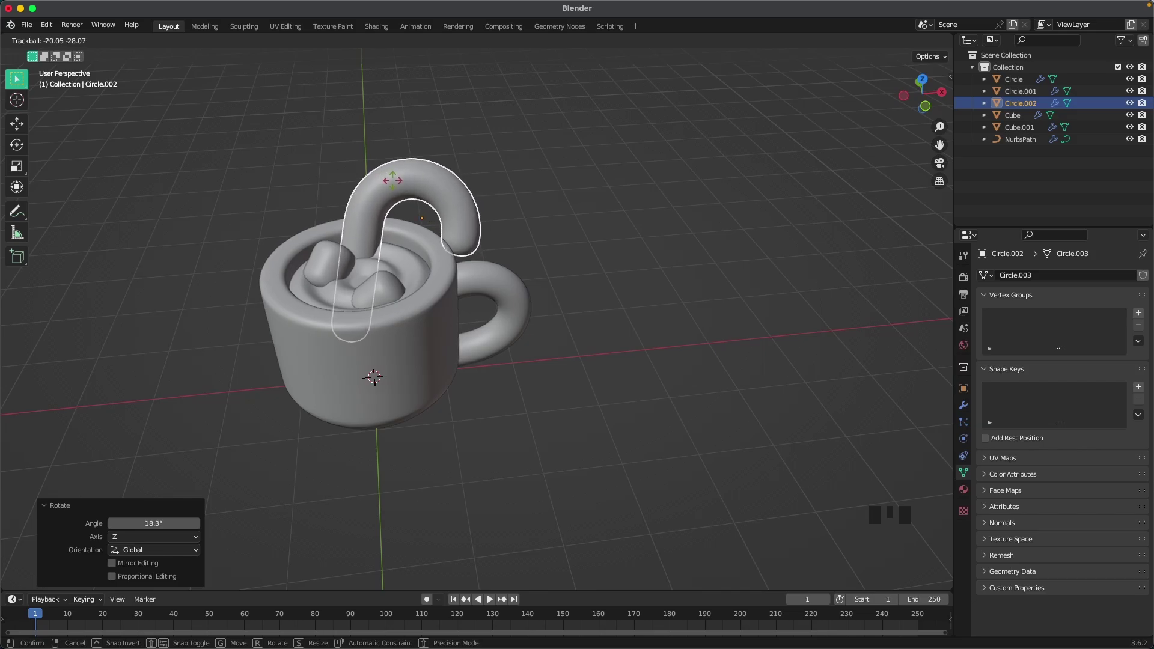
click(392, 180)
key(g)
key(shift+z)
click(407, 188)
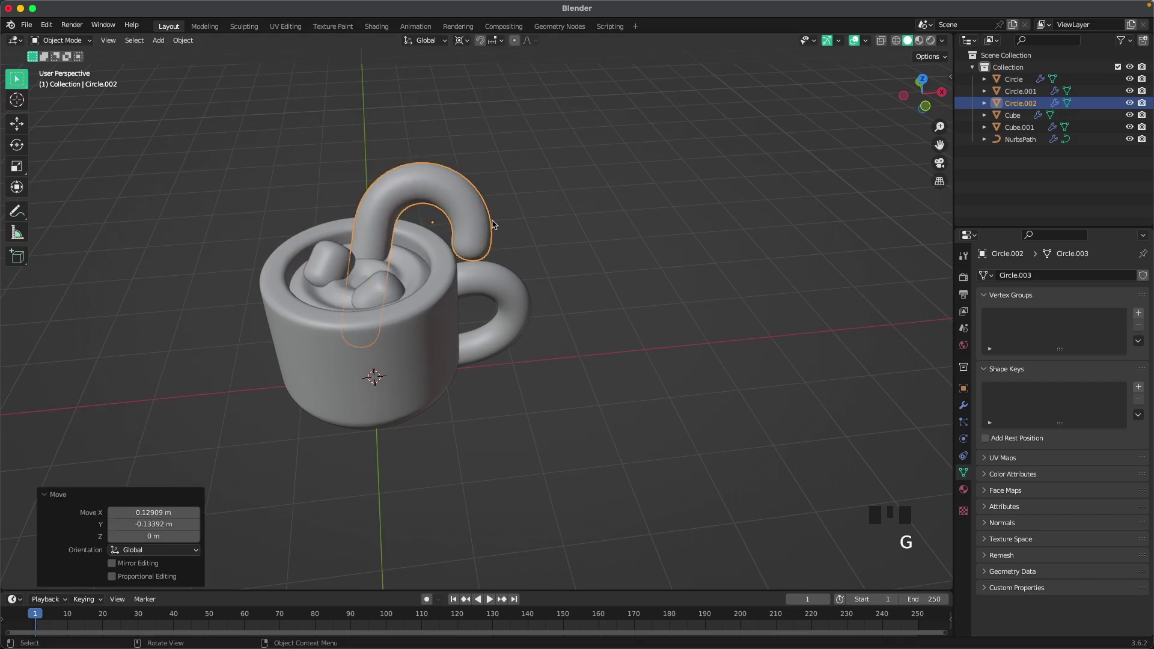
- Rotate the candy cane about 2.2° more around global Z
key(r)
key(z)
click(555, 226)
middle_drag(552, 262, 546, 275)
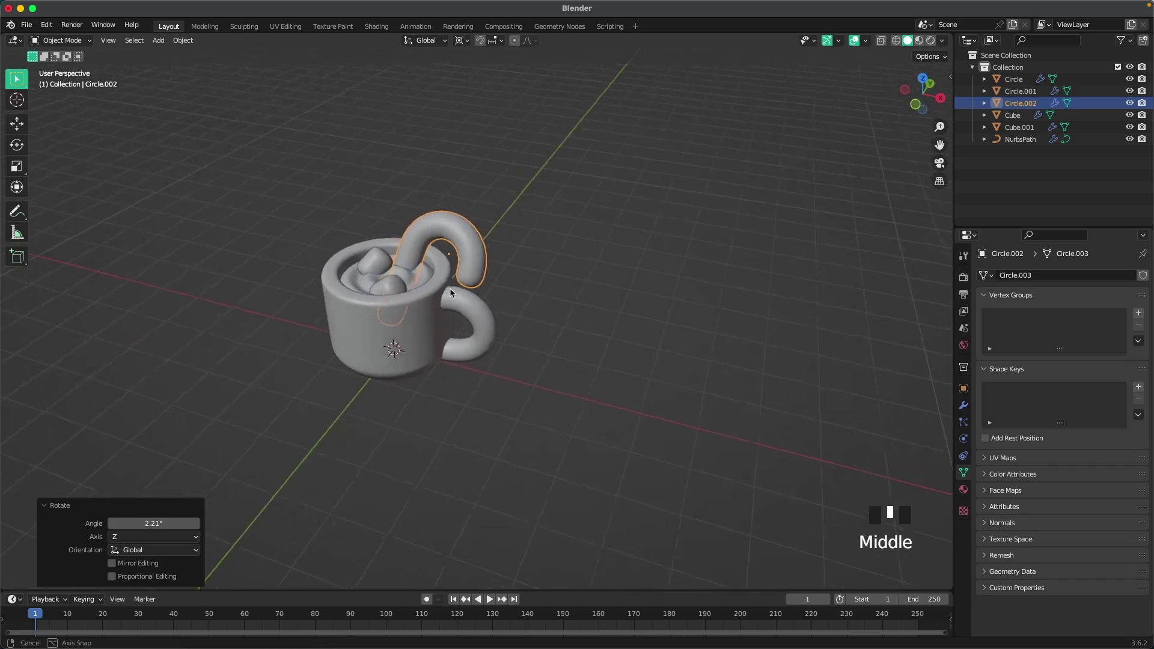
click(545, 276)
- Shrink the candy cane's mesh slightly and raise the cane along Z so it rests in the liquid above the handle
shift+middle_drag(438, 273, 379, 301)
scroll(402, 288, up, 1)
scroll(375, 302, up, 2)
click(473, 178)
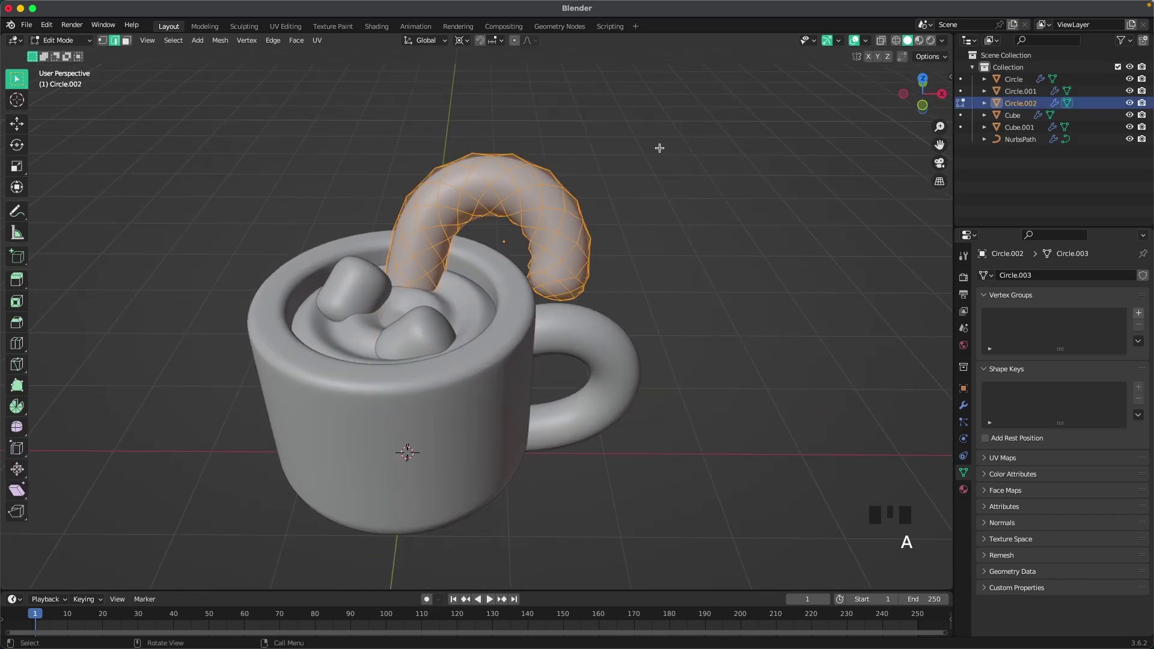
key(Tab)
key(g)
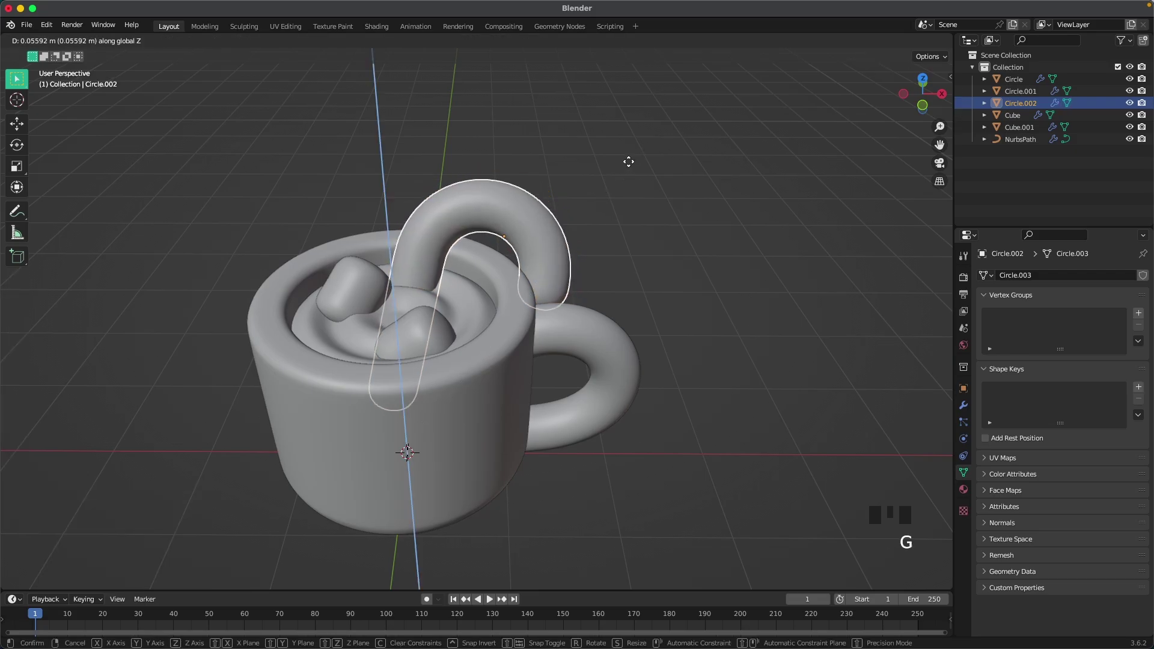
click(633, 162)
key(g)
- Set the pivot point to Median Point and slightly enlarge the mesh of the floating cube farther from the handle
click(351, 288)
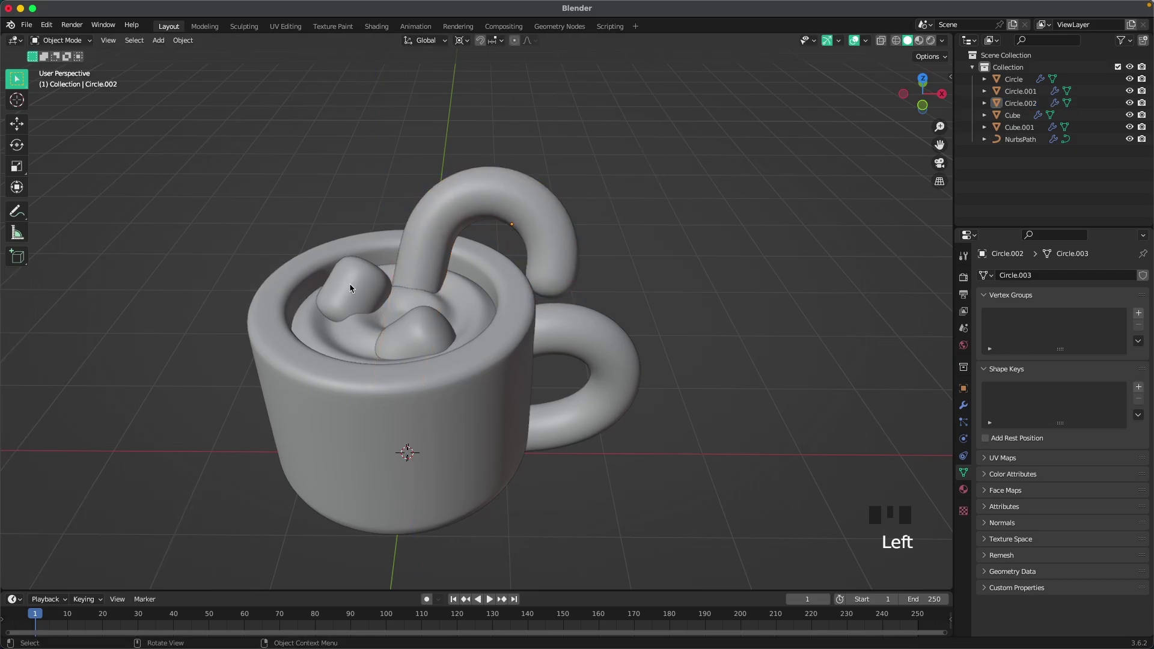
key(Tab)
key(s)
click(516, 218)
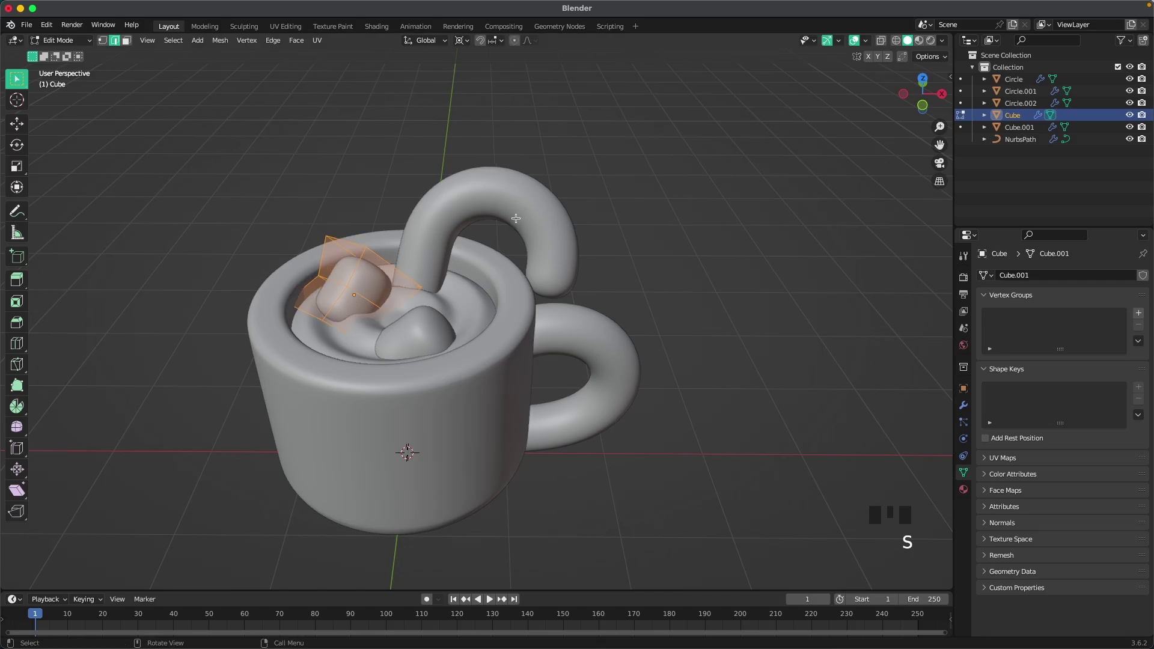
key(period)
click(516, 205)
key(s)
click(415, 282)
key(Tab)
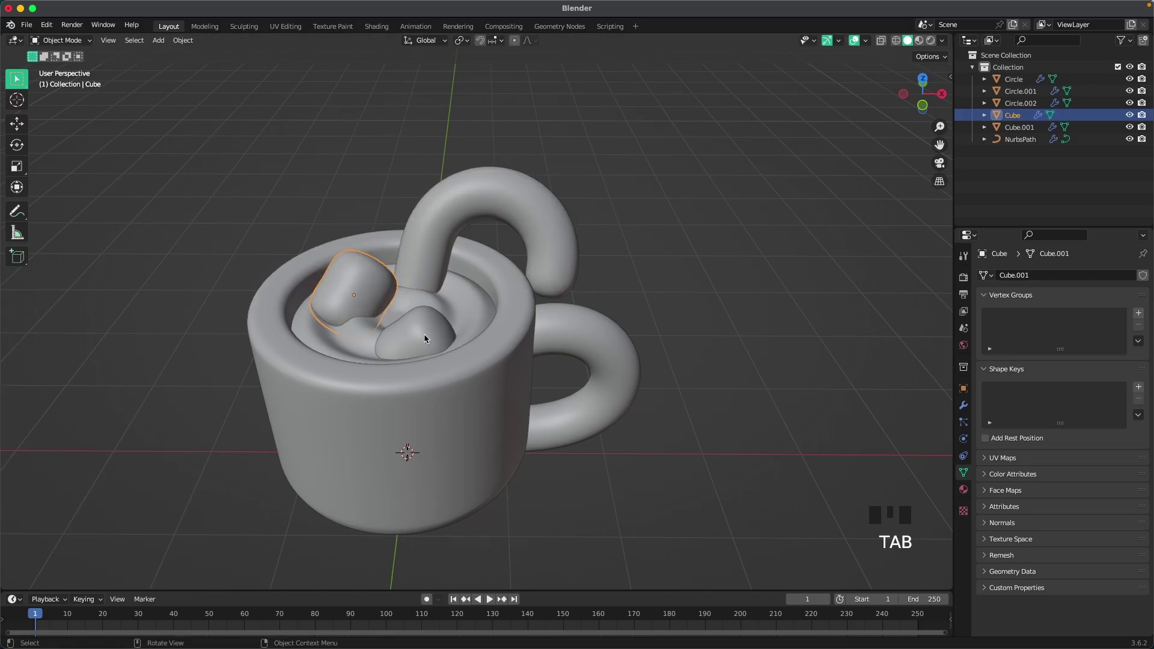
- Scale the mesh of the floating cube nearer the mug's front rim by about 1.12
click(420, 330)
key(Tab)
key(a)
key(s)
click(544, 313)
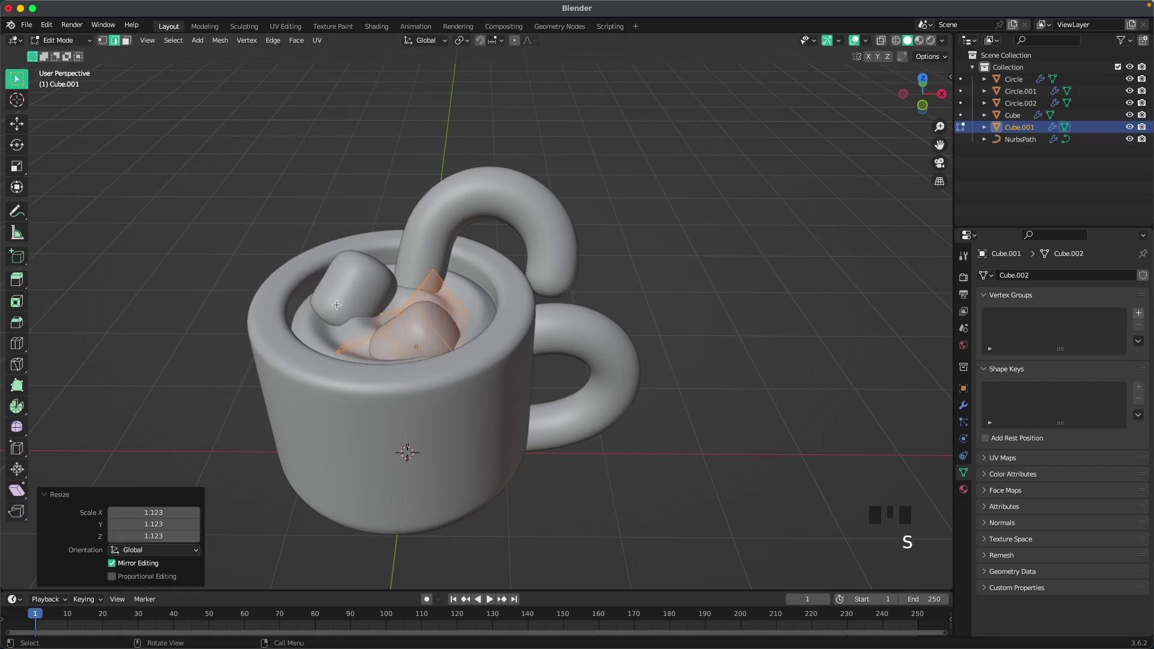
click(335, 300)
key(Tab)
- Nudge both floating cubes slightly to adjust their spacing on the liquid inside the mug
click(347, 291)
key(g)
key(shift+z)
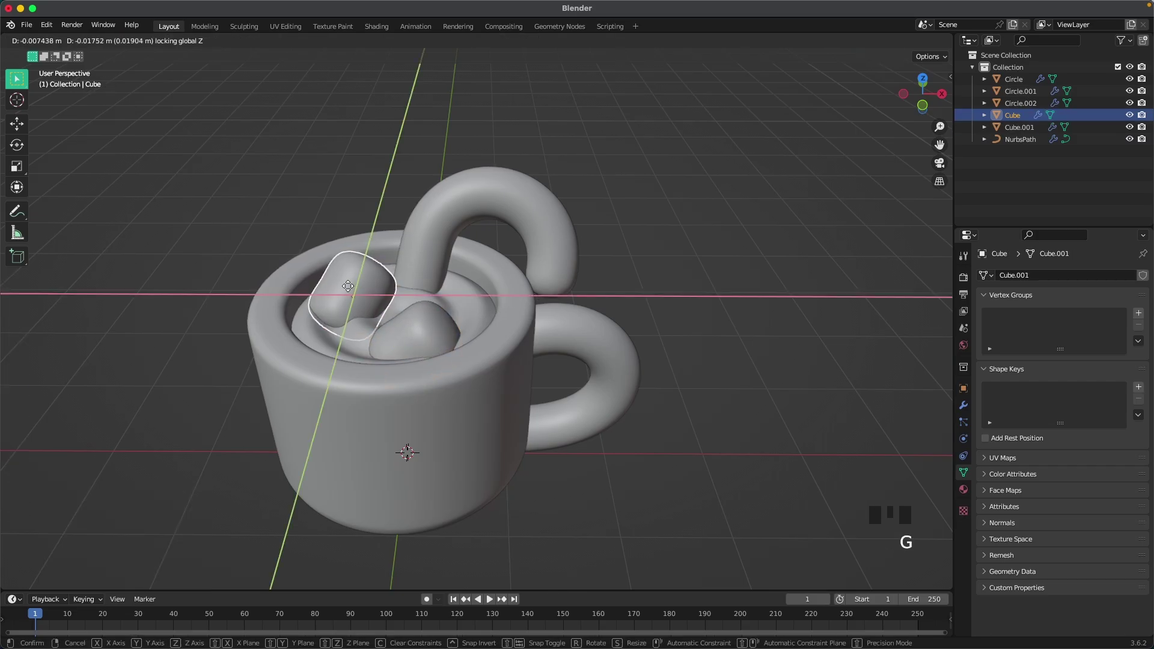
click(347, 293)
click(414, 327)
key(g)
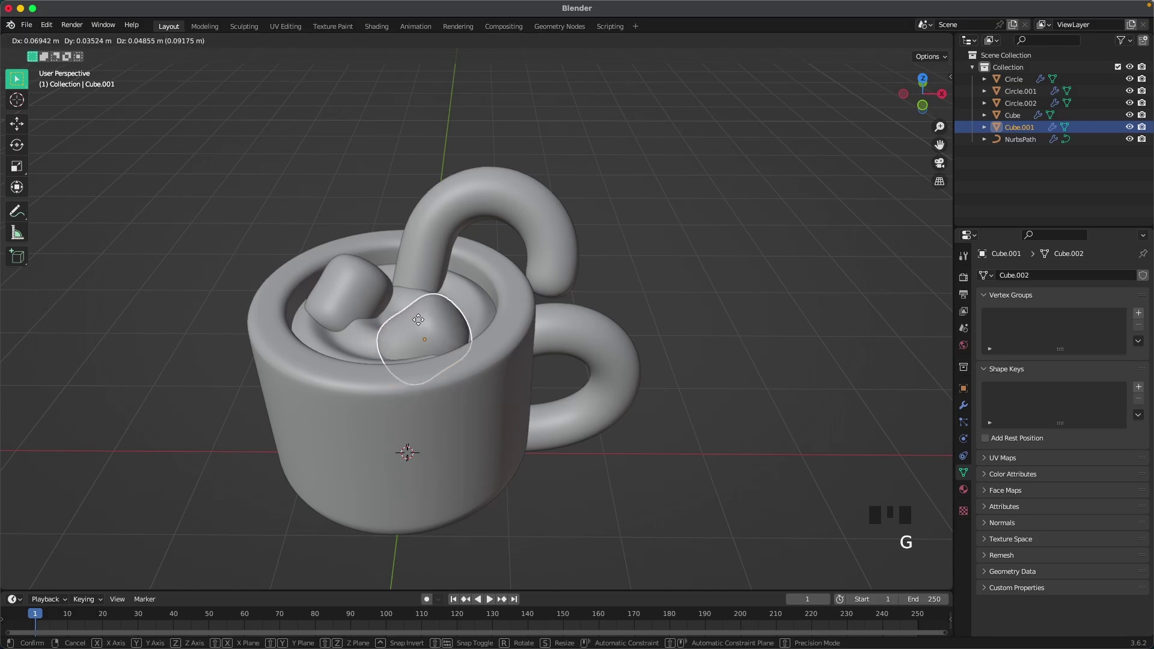
click(420, 324)
click(351, 301)
key(g)
click(351, 308)
- Add a plane under the mug and scale its mesh by about 13.5 to make a large floor
middle_drag(351, 308, 499, 303)
scroll(508, 372, down, 4)
click(528, 307)
key(shift+a)
mouse_move(491, 299)
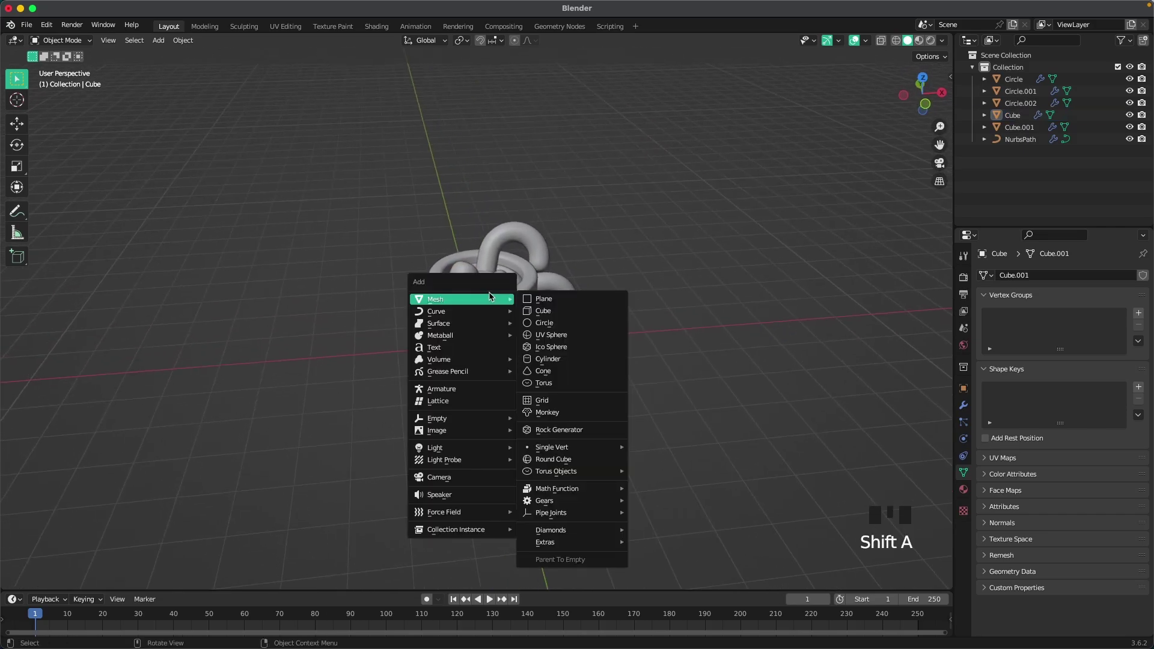
click(580, 300)
key(Tab)
key(s)
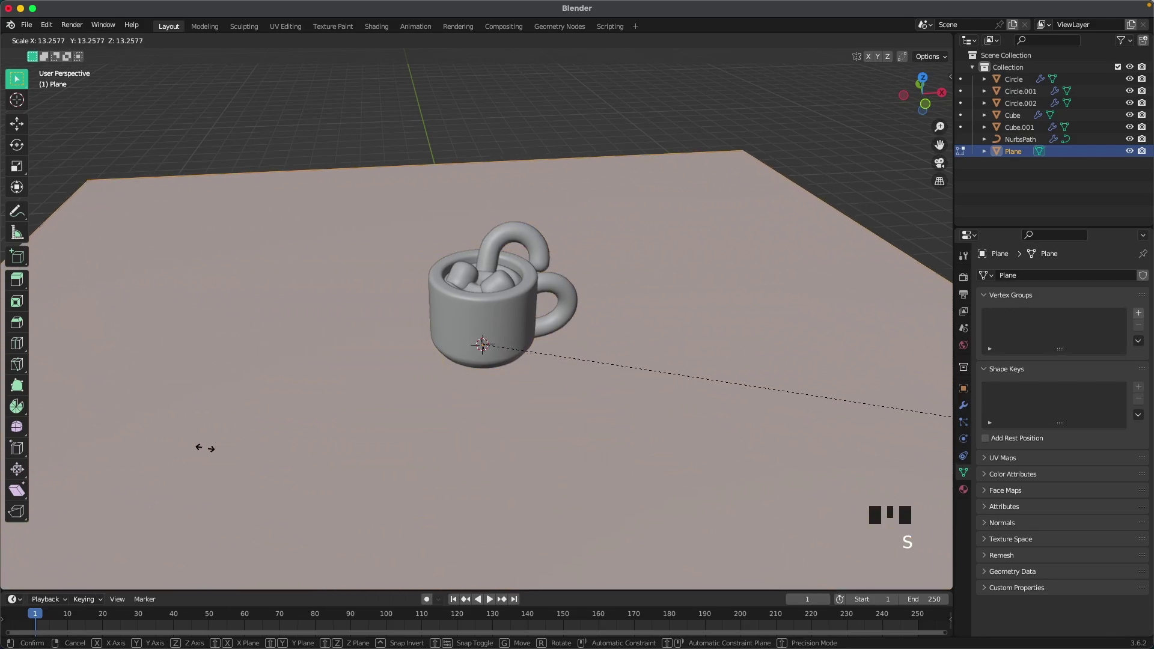
click(212, 415)
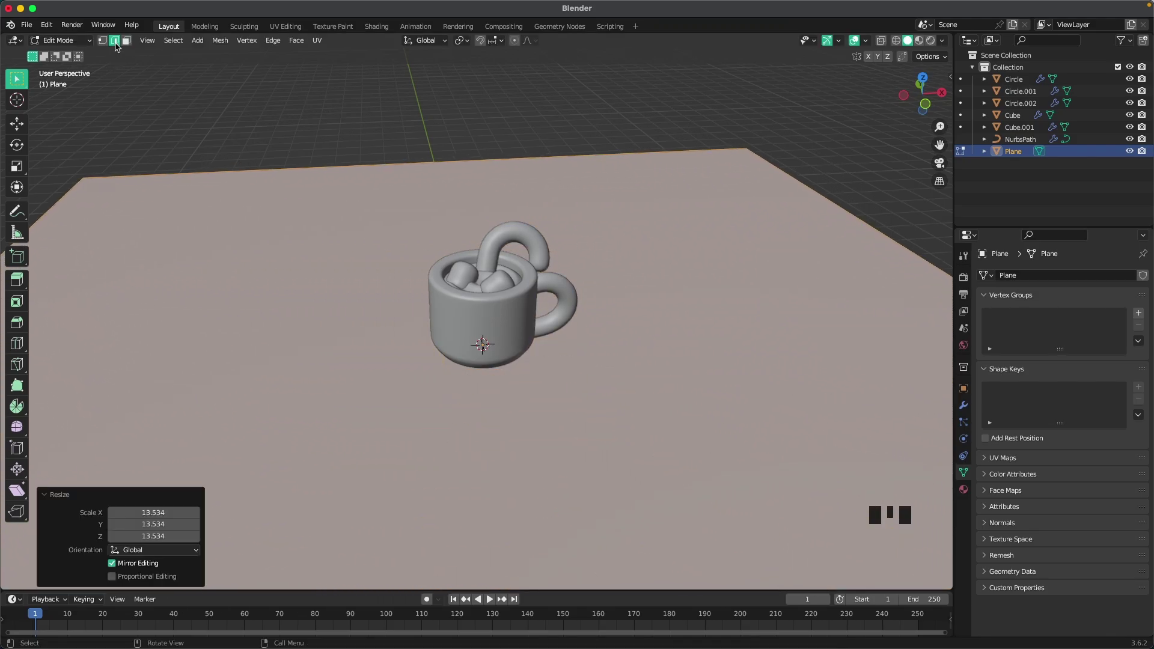
- Extrude the floor plane's rear edge straight up by about 9.7 m to form a back wall
click(322, 177)
shift+middle_drag(324, 180, 430, 203)
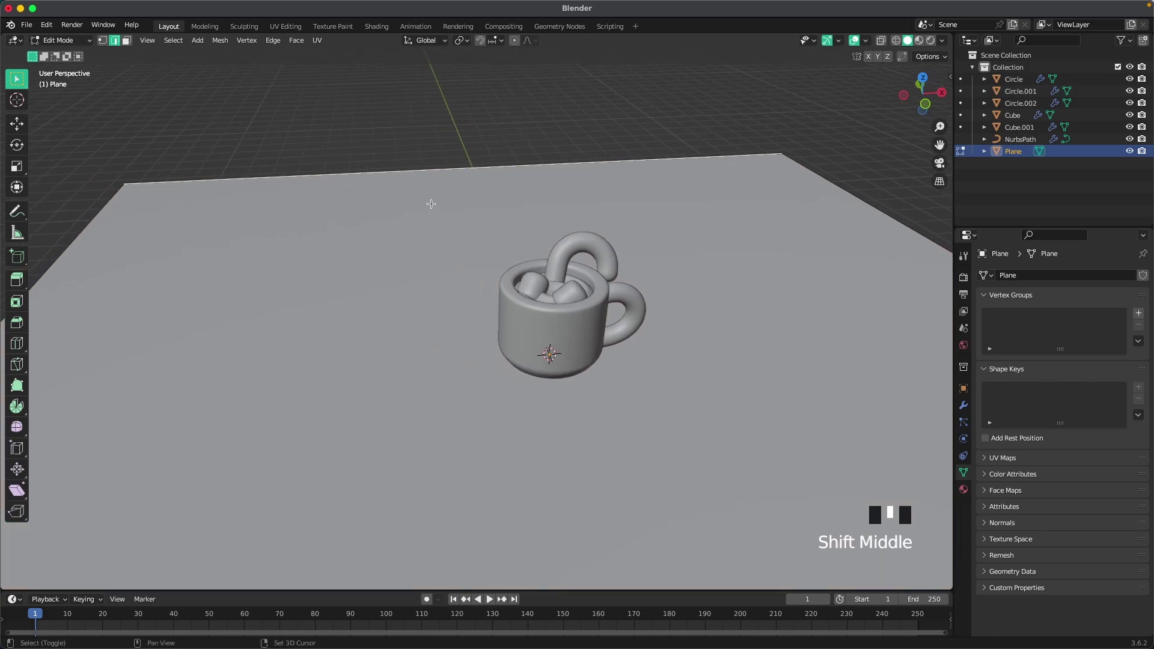
scroll(443, 214, down, 2)
key(e)
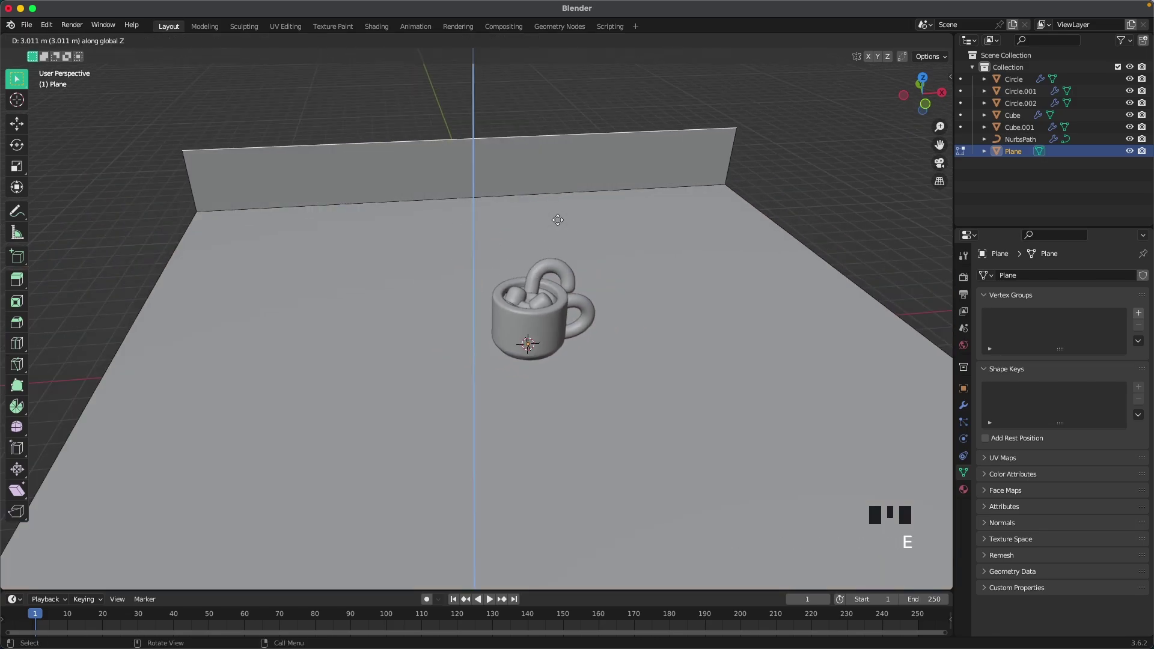
click(569, 69)
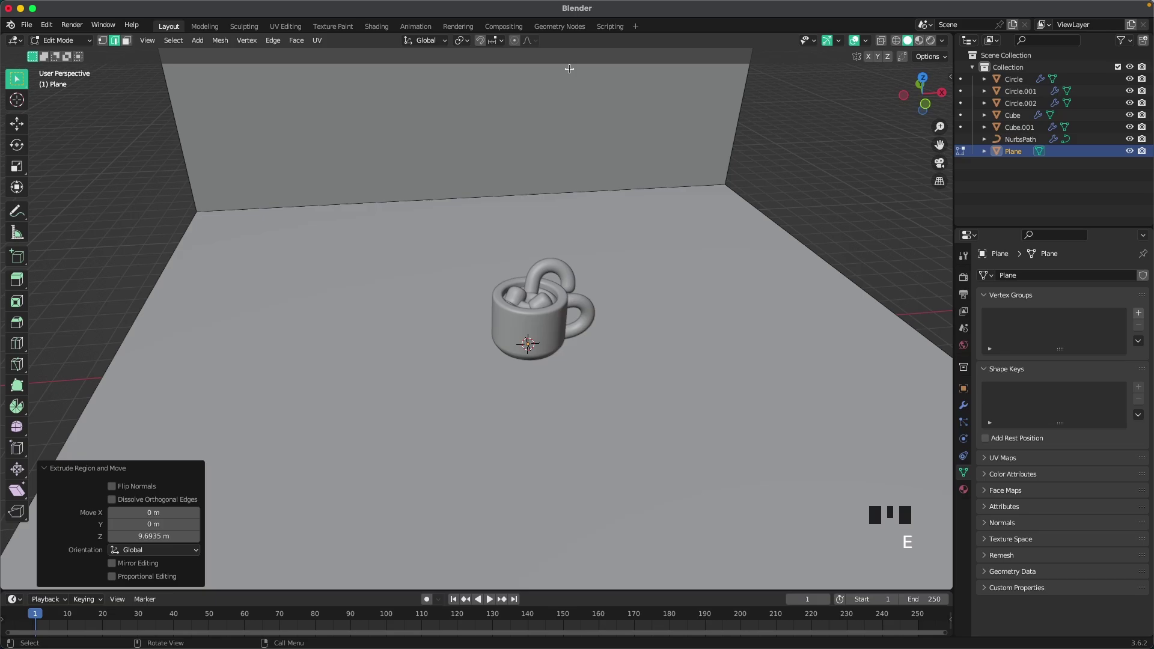
- Bevel the edge between floor and back wall by about 3.6 m with 10 segments
click(585, 181)
key(super+b)
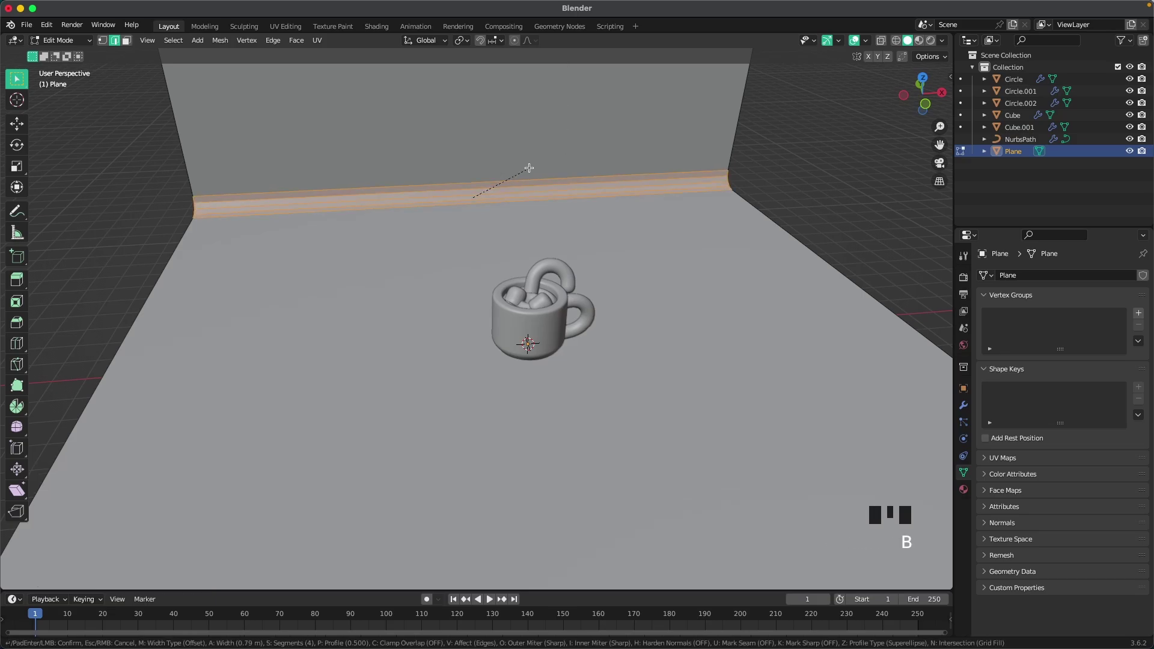
scroll(559, 156, up, 6)
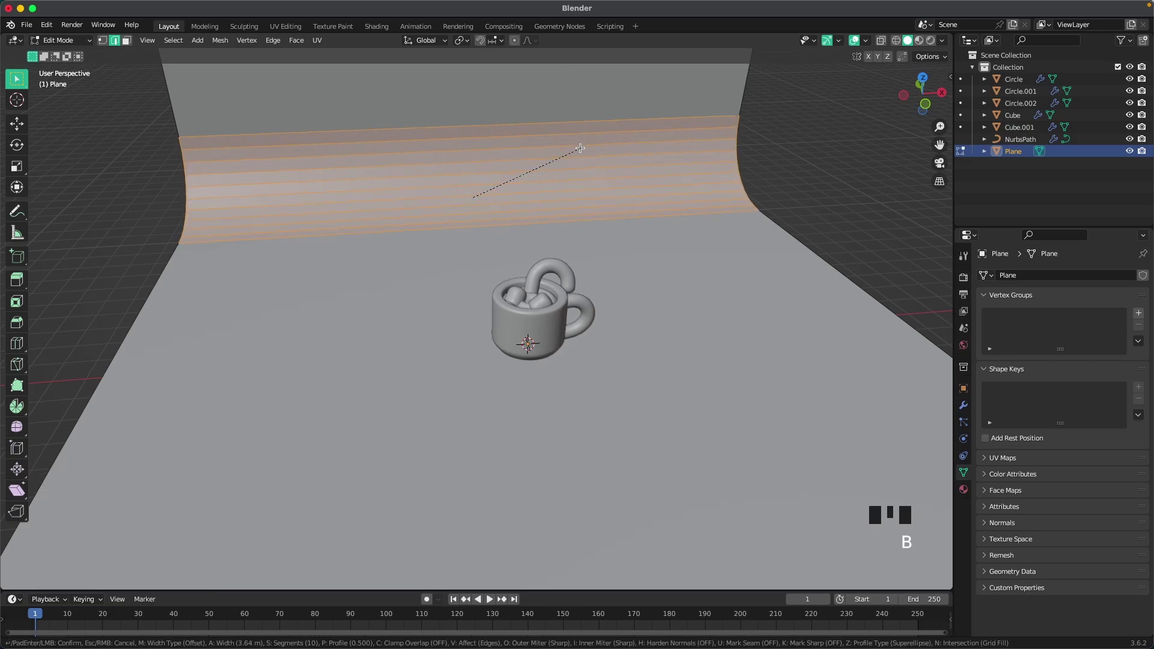
click(580, 147)
- Return to Object Mode and apply Shade Auto Smooth to the curved backdrop
key(Tab)
right_click(503, 165)
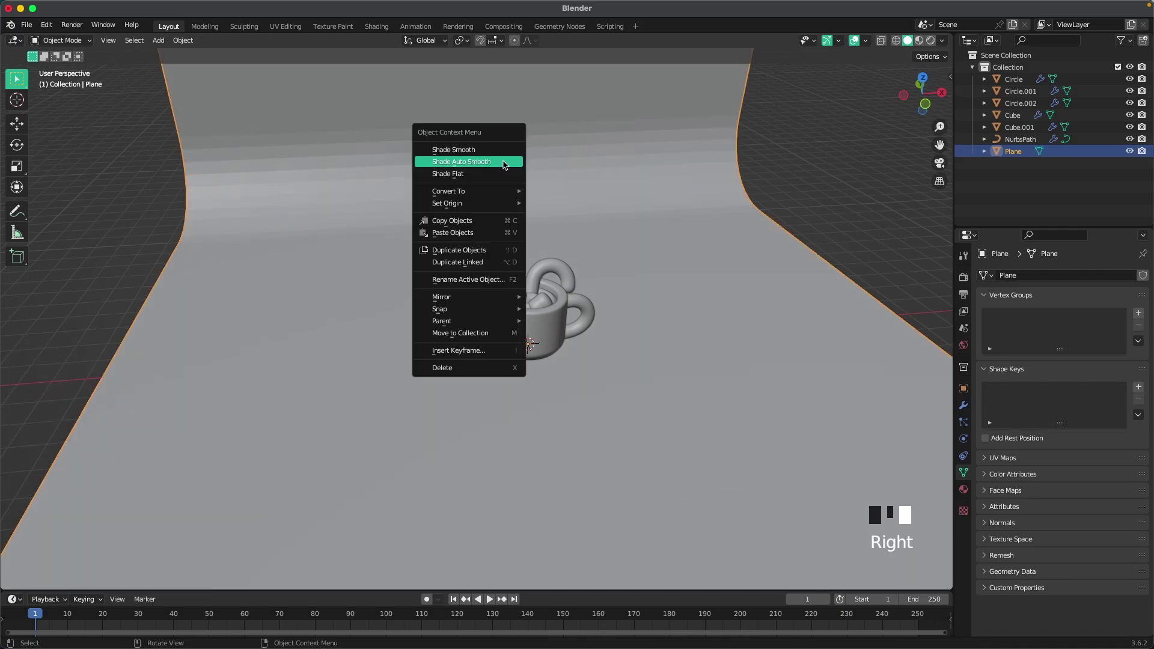
click(503, 166)
click(803, 190)
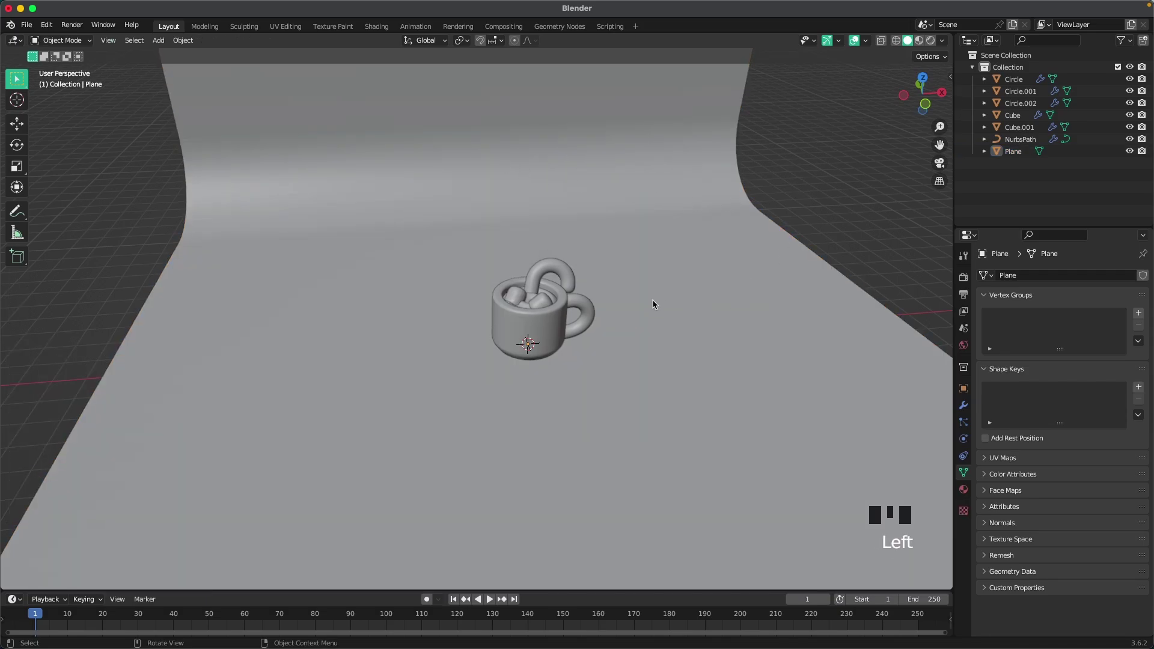
- Switch to the front view and add a camera at the world origin
key(grave)
click(602, 270)
shift+middle_drag(625, 301, 558, 291)
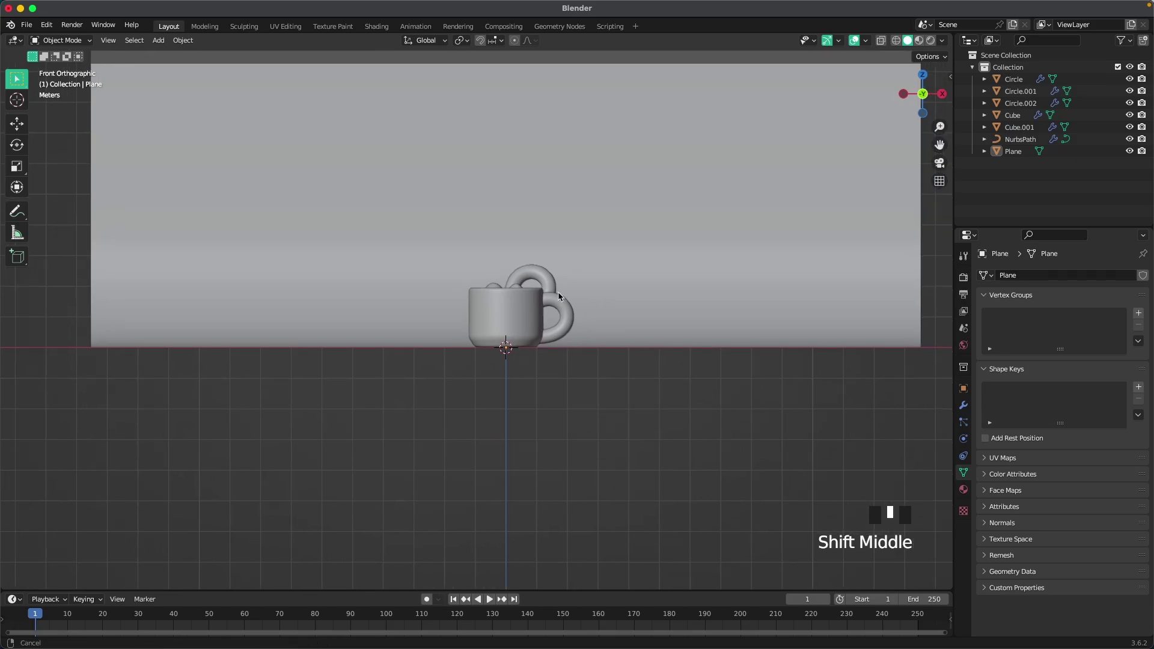
scroll(515, 292, up, 3)
key(shift+a)
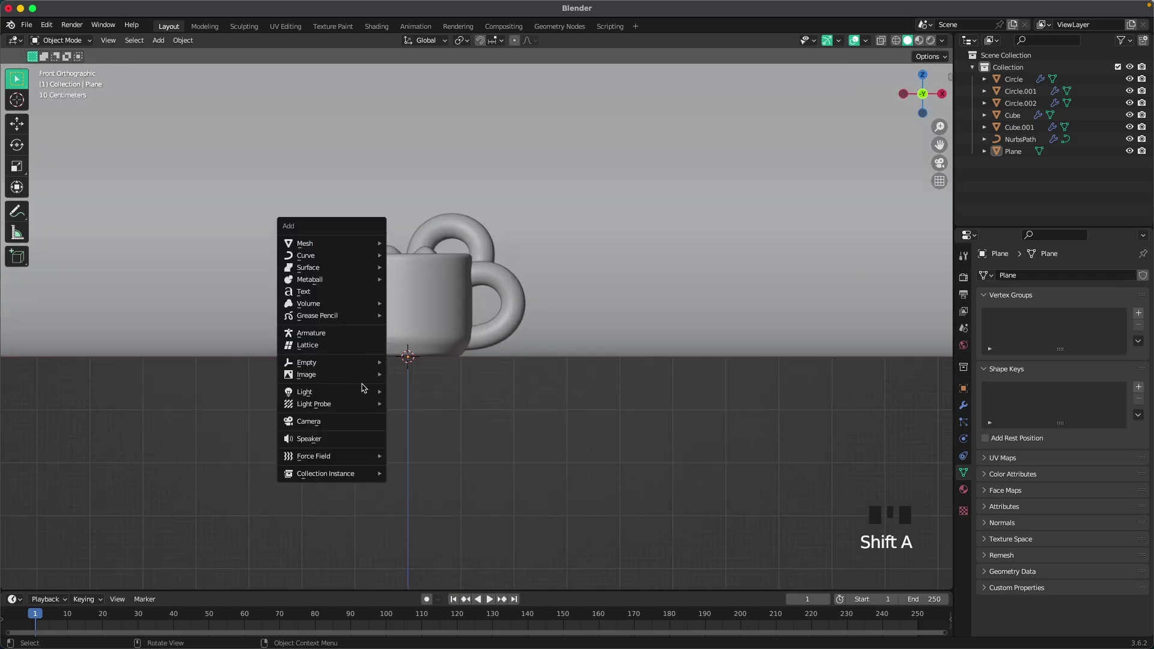
click(325, 424)
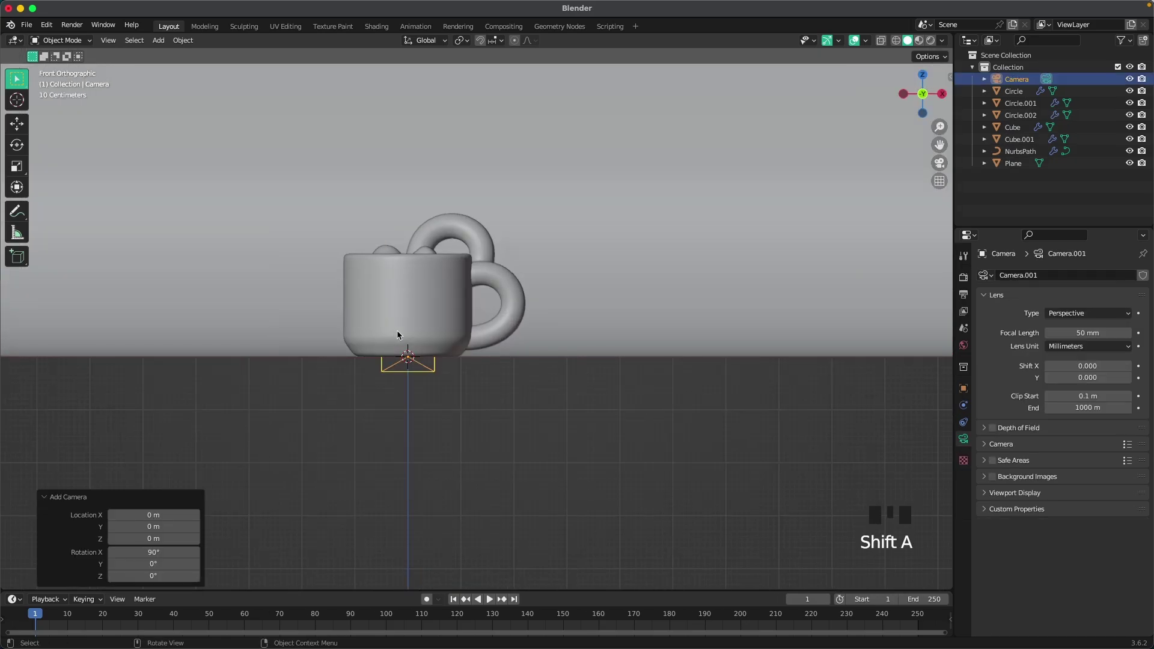
- Move the camera -5 m along the Y axis, in front of the mug
middle_drag(421, 385, 466, 358)
scroll(466, 359, down, 2)
key(g)
key(y)
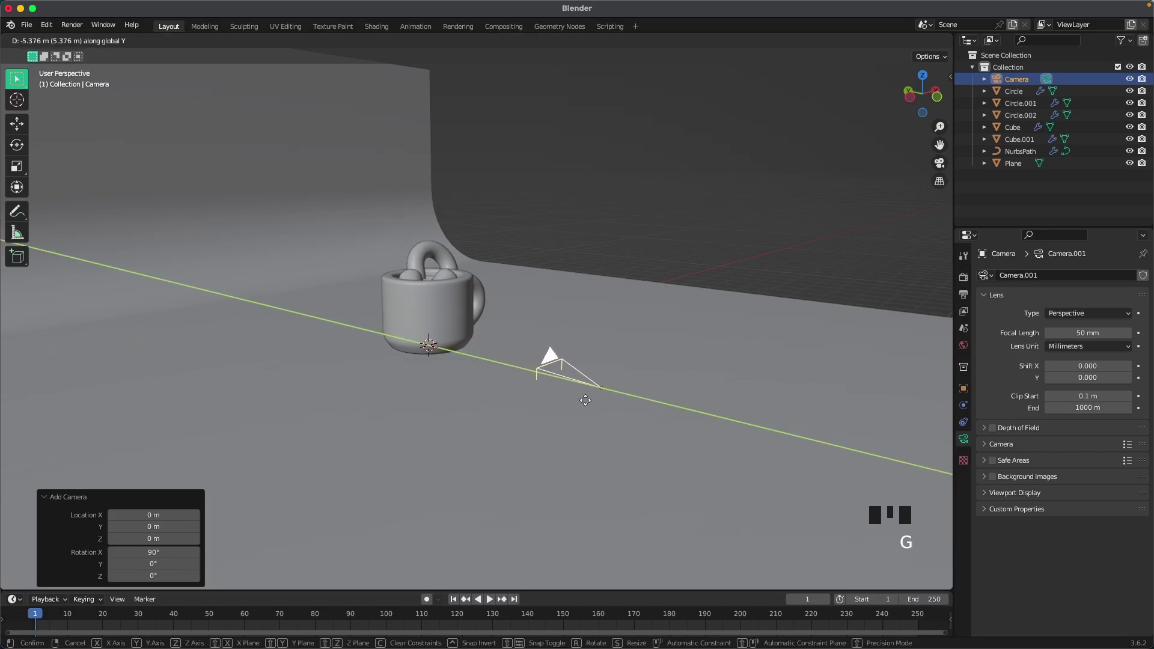
key(minus)
key(5)
key(Return)
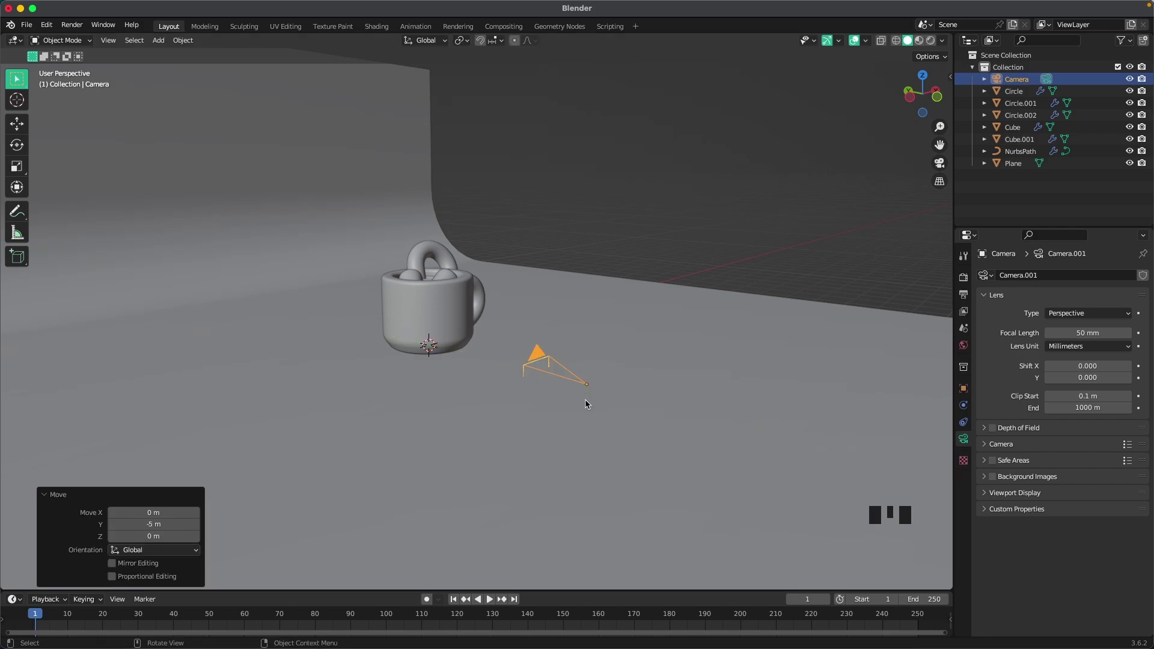
- Look through the camera and pull it back about 5 m along its local Z axis
key(grave)
click(544, 437)
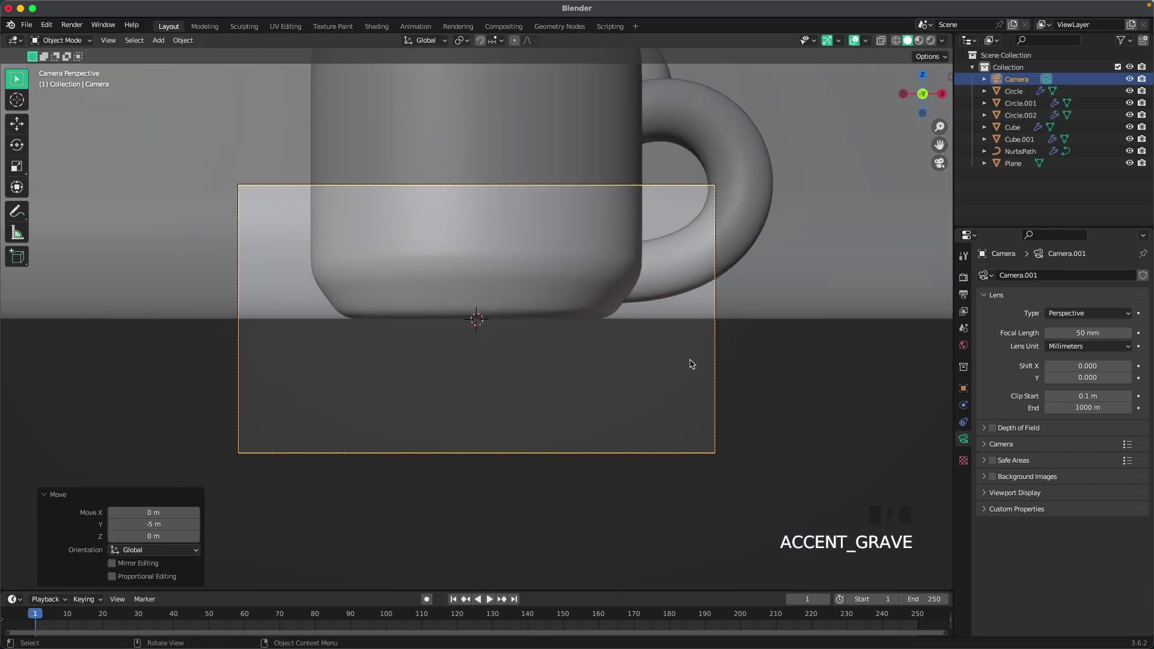
key(g)
middle_drag(691, 361, 741, 478)
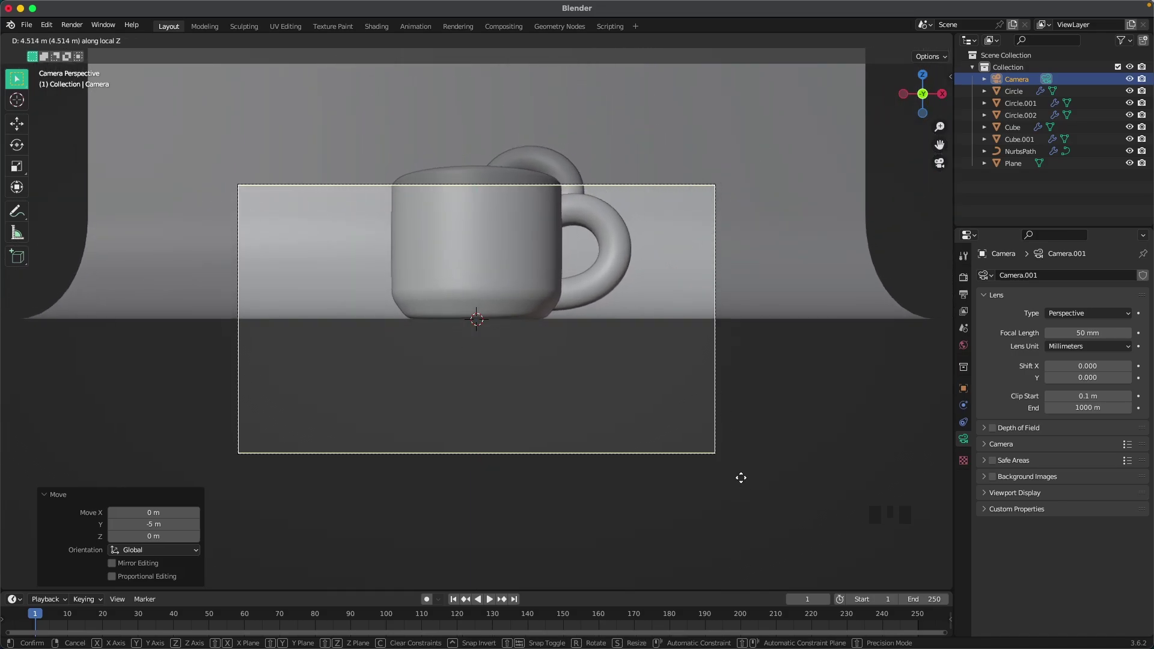
click(744, 486)
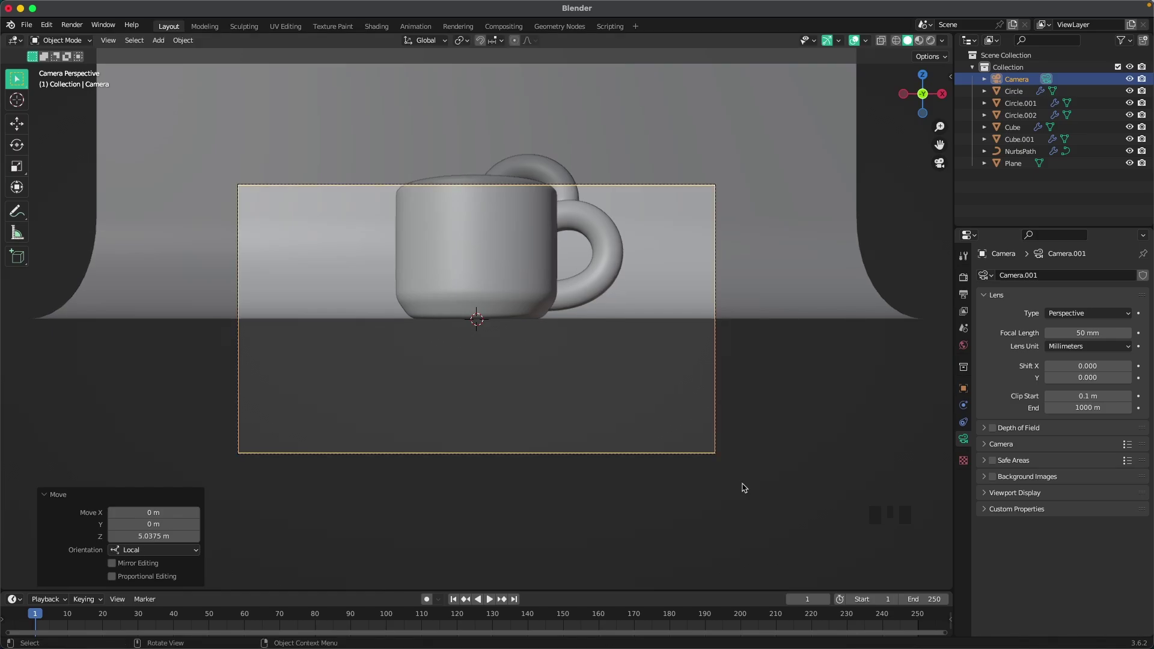
- Raise the camera about 4.1 m along global Z and tilt it about -16.4° around X toward the mug
key(g)
middle_drag(744, 486, 630, 565)
click(631, 565)
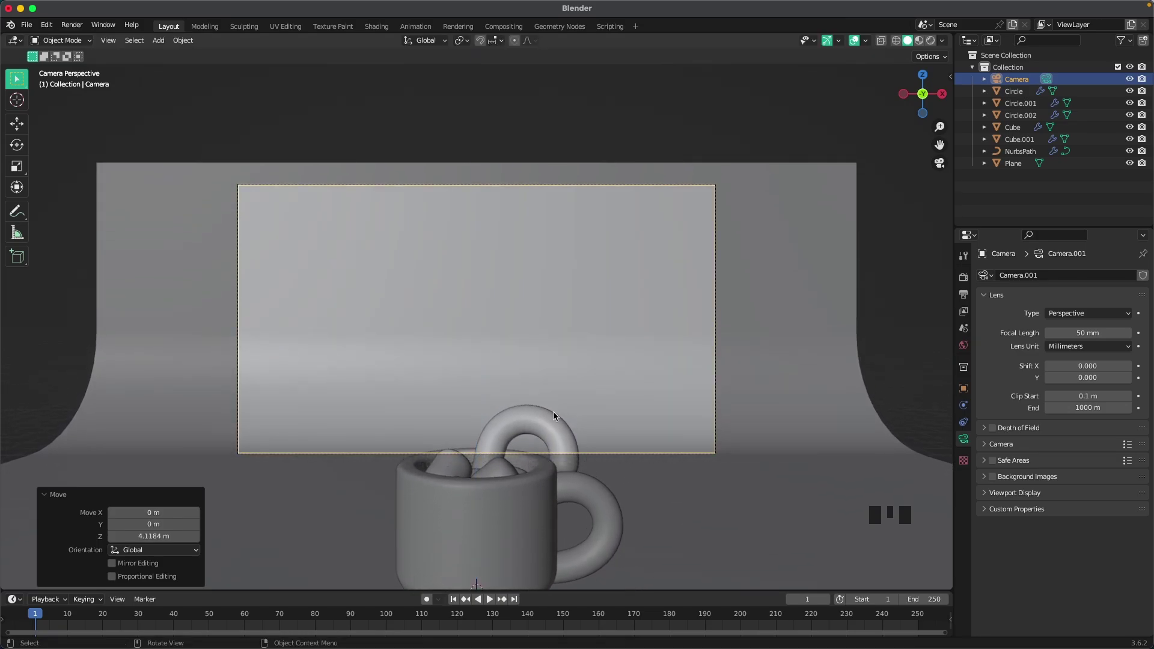
key(r)
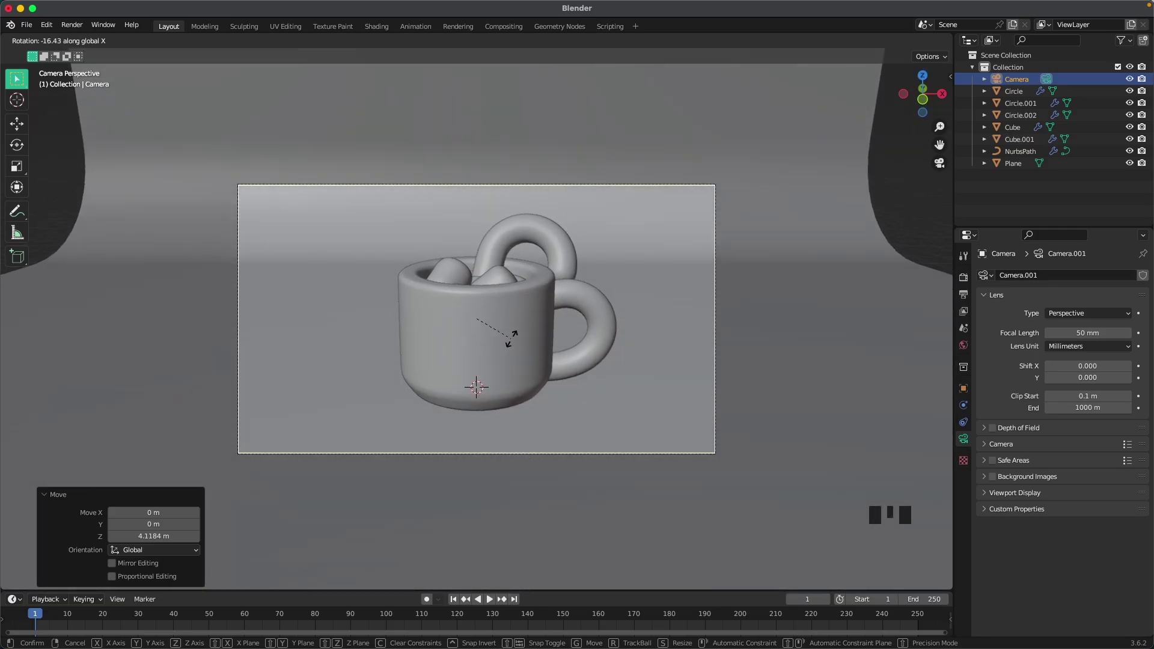
click(514, 342)
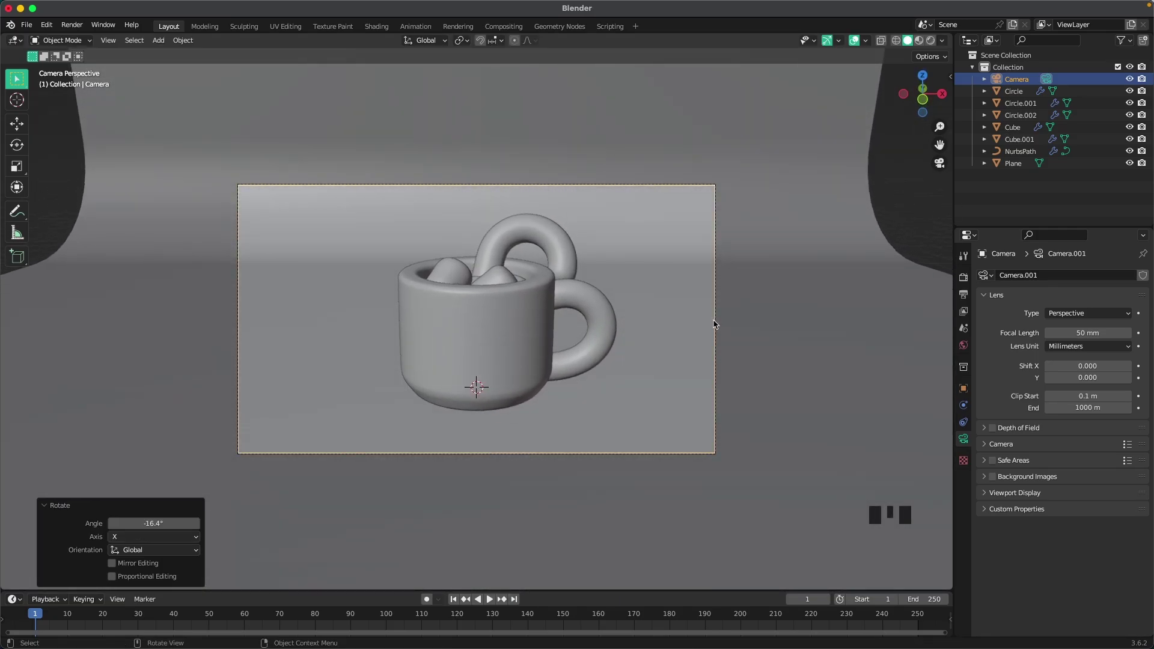
- Set the output resolution Y to 1920 px for a square render frame
click(963, 295)
click(1090, 303)
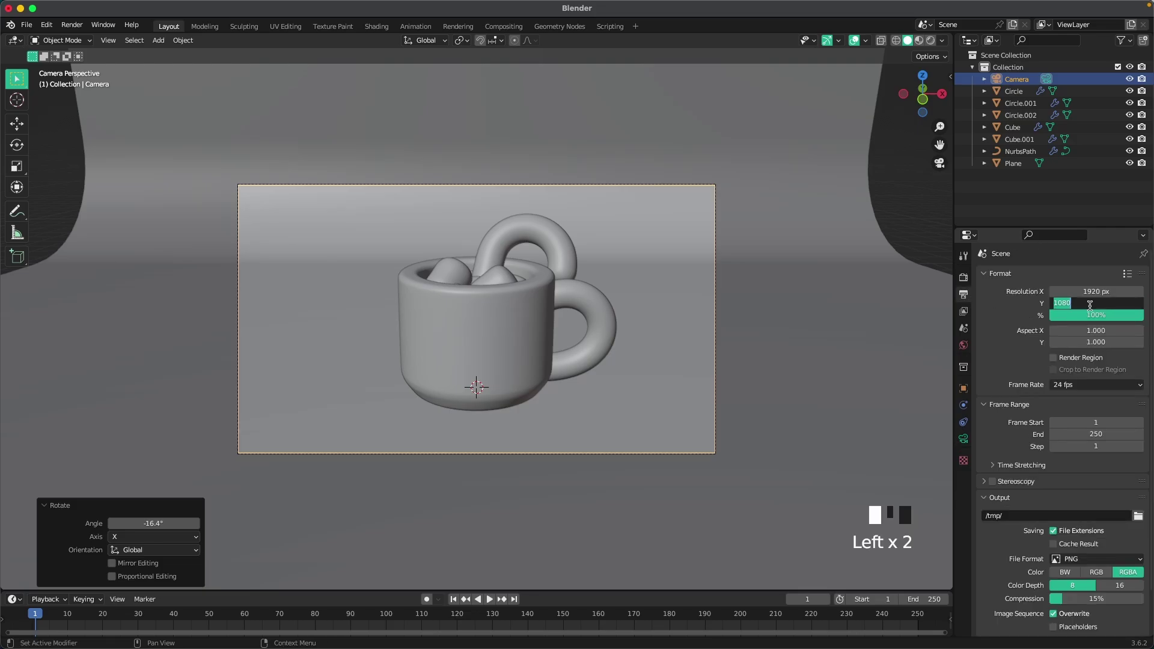
text(1920)
key(Return)
scroll(540, 310, down, 1)
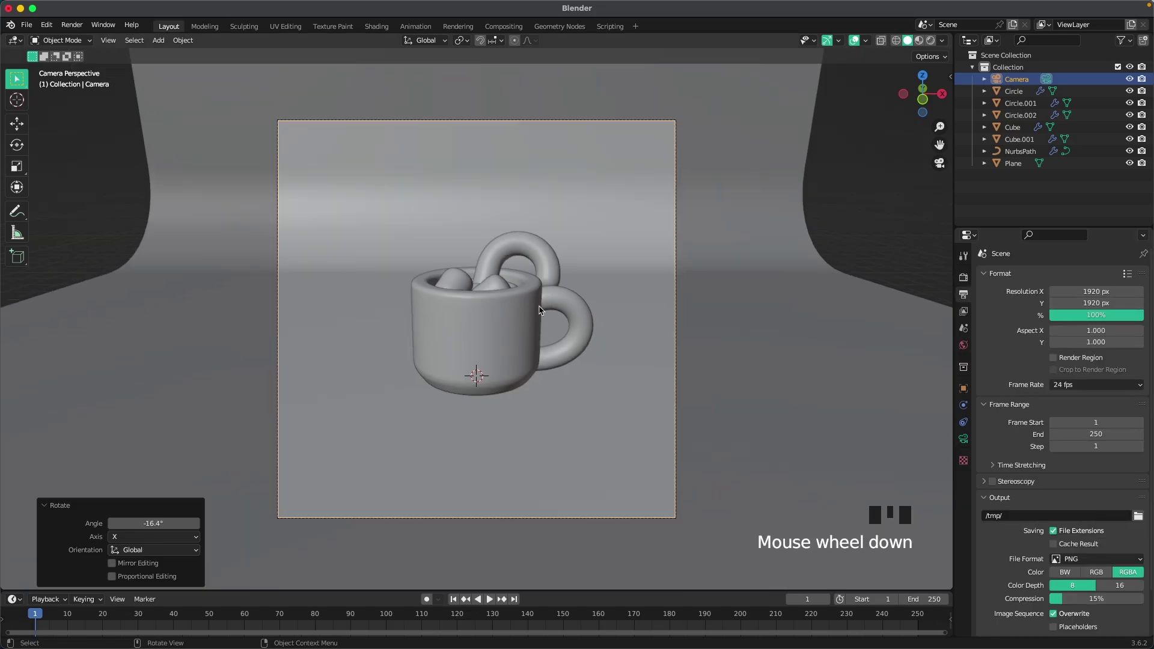
- Rotate the mug with all its contents about -30.8° around global Z, leaving the backdrop out of the selection
click(425, 221)
drag(604, 394, 604, 388)
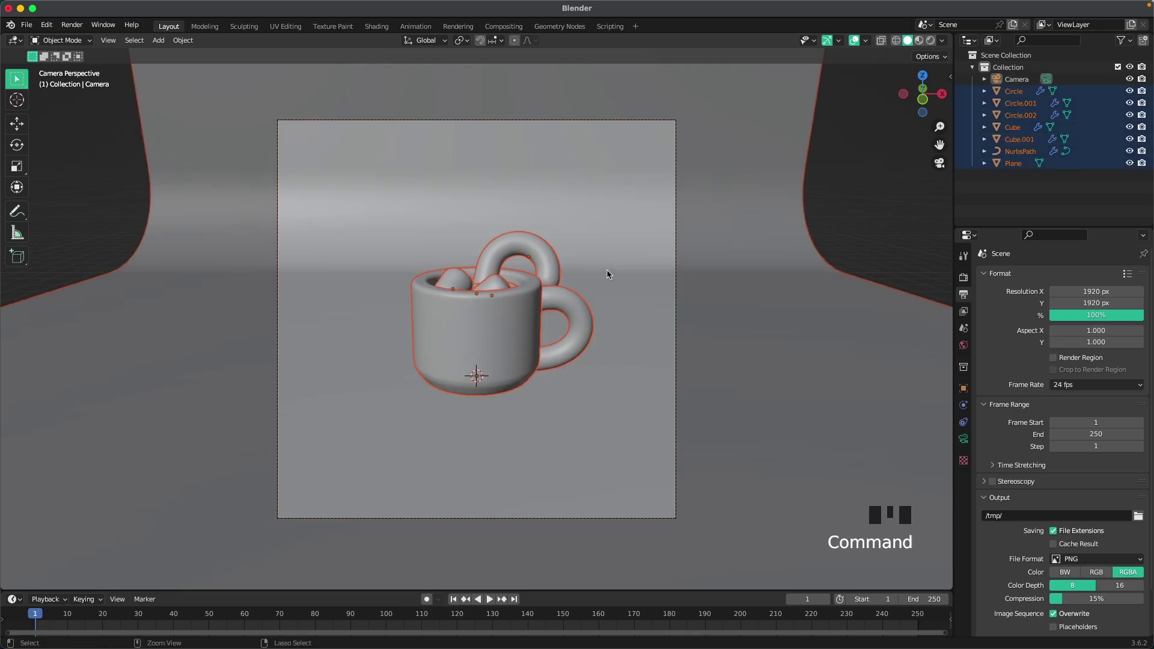
key(r)
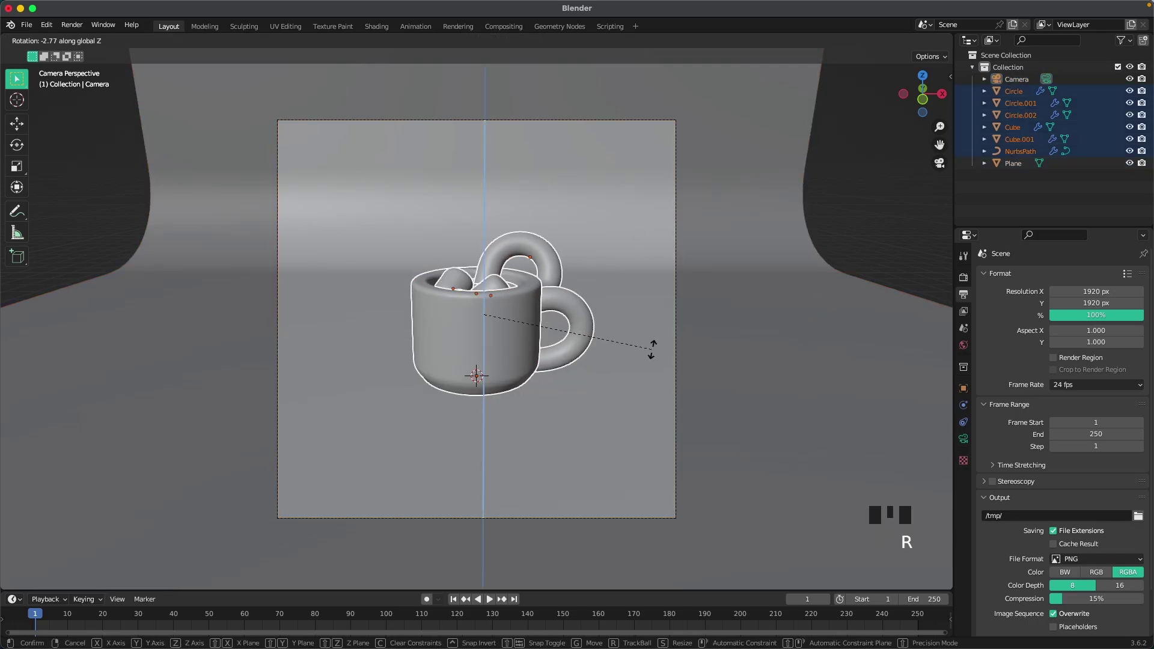
click(588, 387)
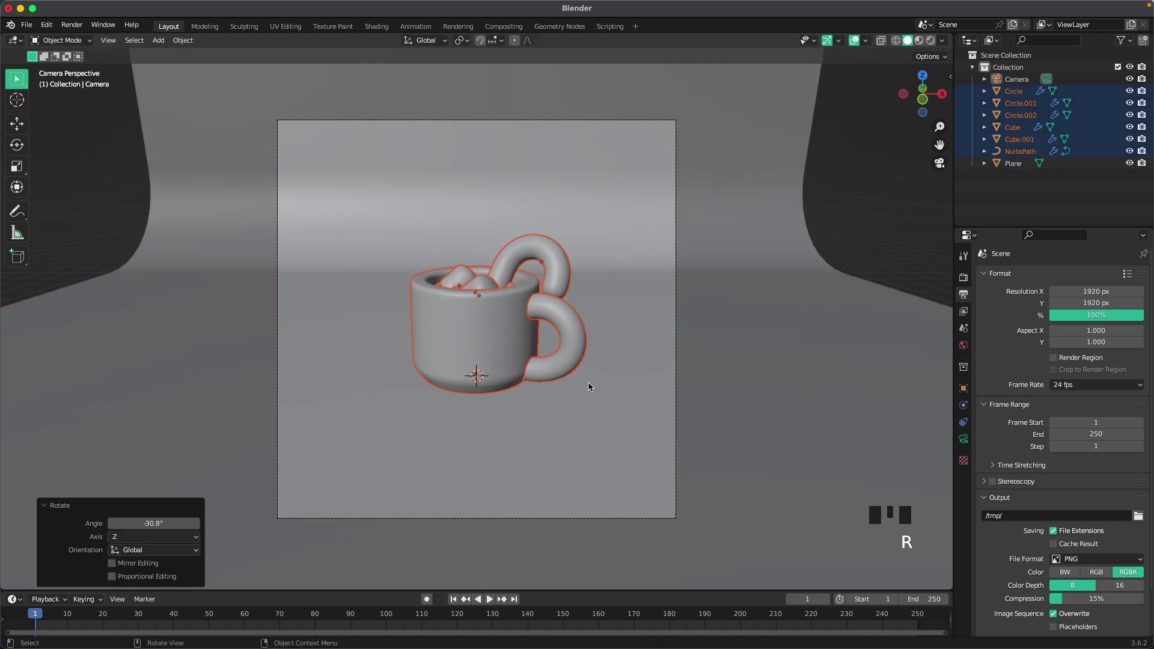
- Rotate the candy cane about 3.35° around its local Z and raise it slightly, by about 0.12 m
click(555, 286)
key(r)
key(z)
key(z)
click(618, 290)
key(g)
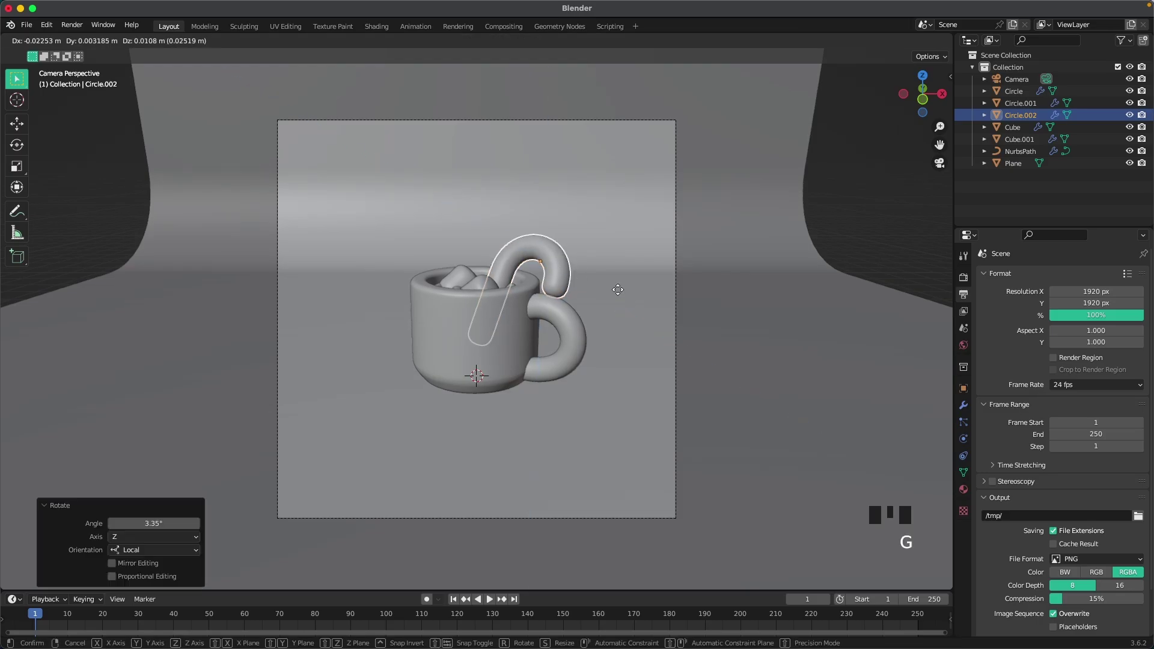
click(619, 290)
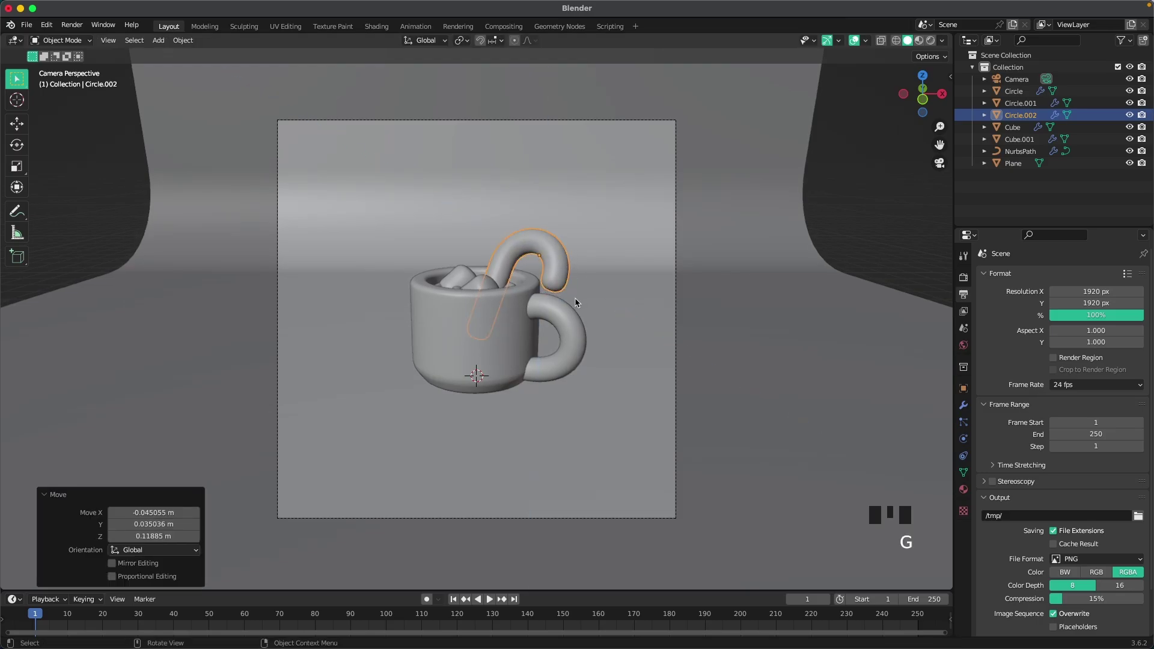
- Move the camera about 2.34 m closer along its local Z and raise it about 1.04 m along global Z
click(603, 519)
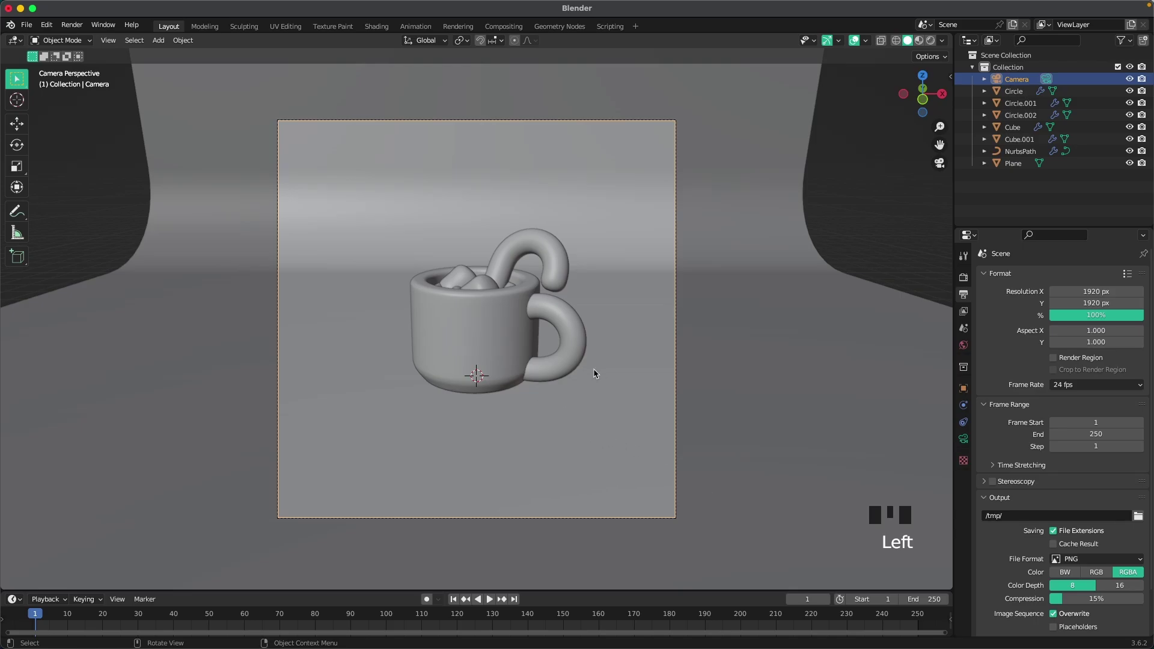
key(g)
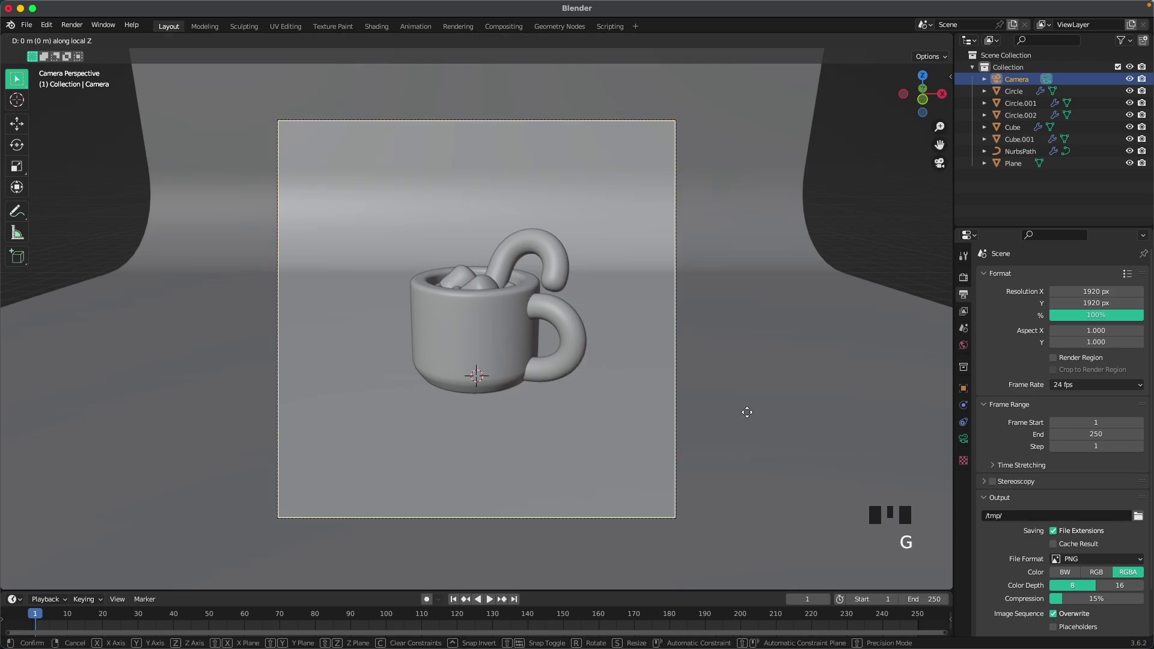
click(705, 342)
key(g)
key(z)
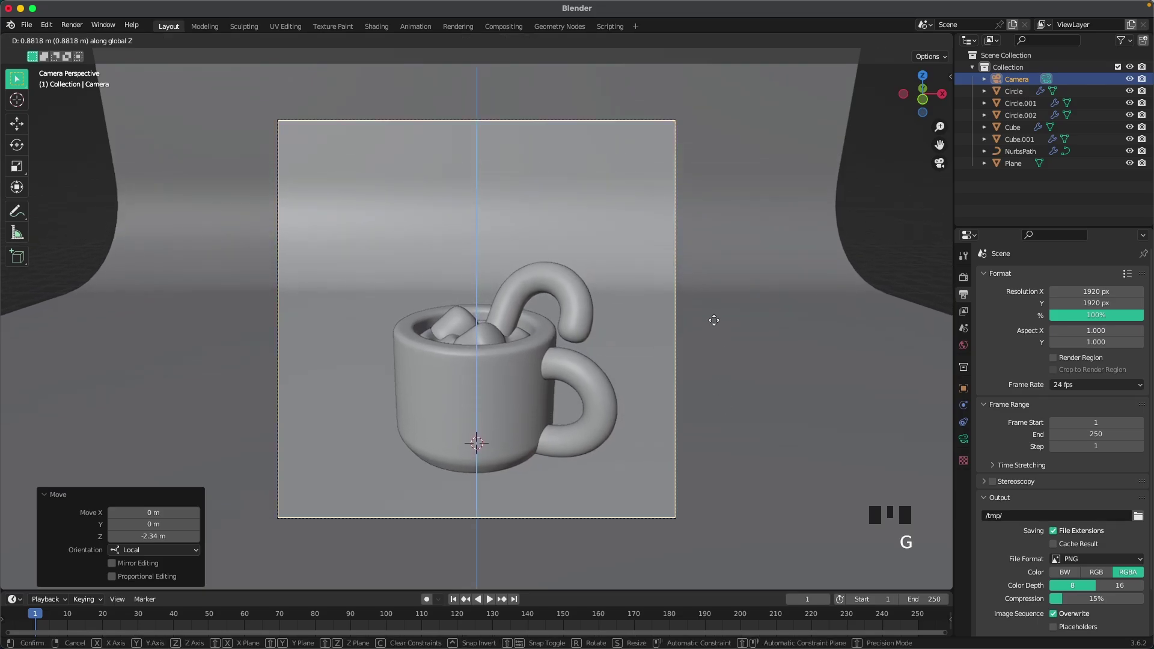
click(711, 304)
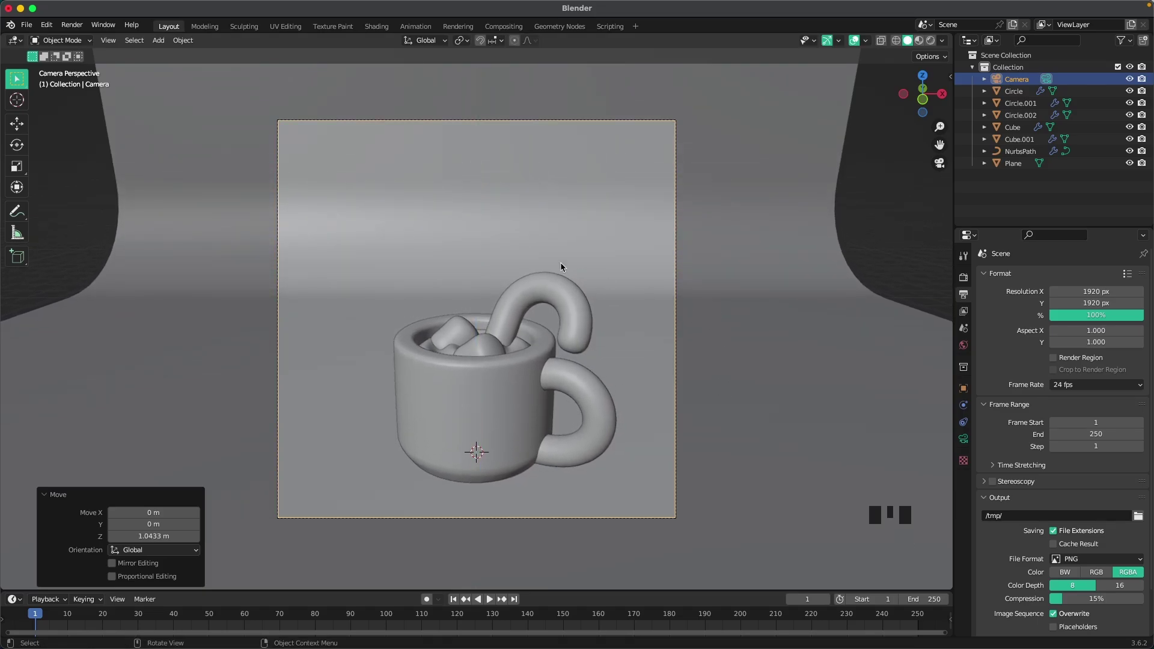
- Tilt the camera about -5.57° around the global X axis to recentre the mug in the frame
key(r)
key(x)
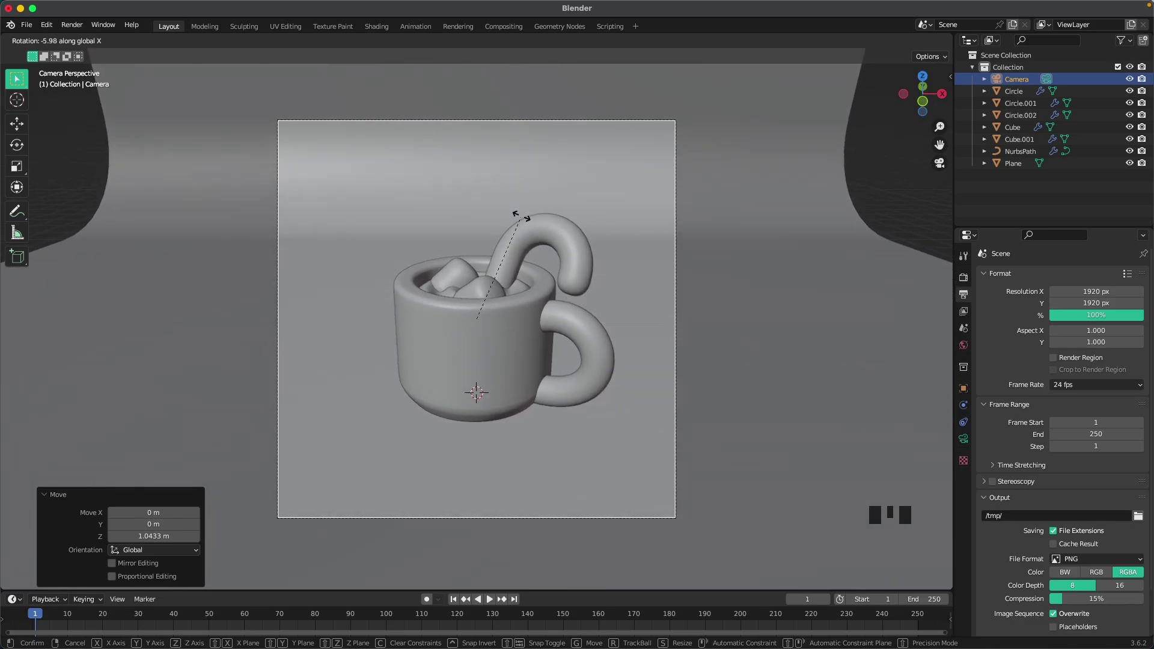
click(515, 219)
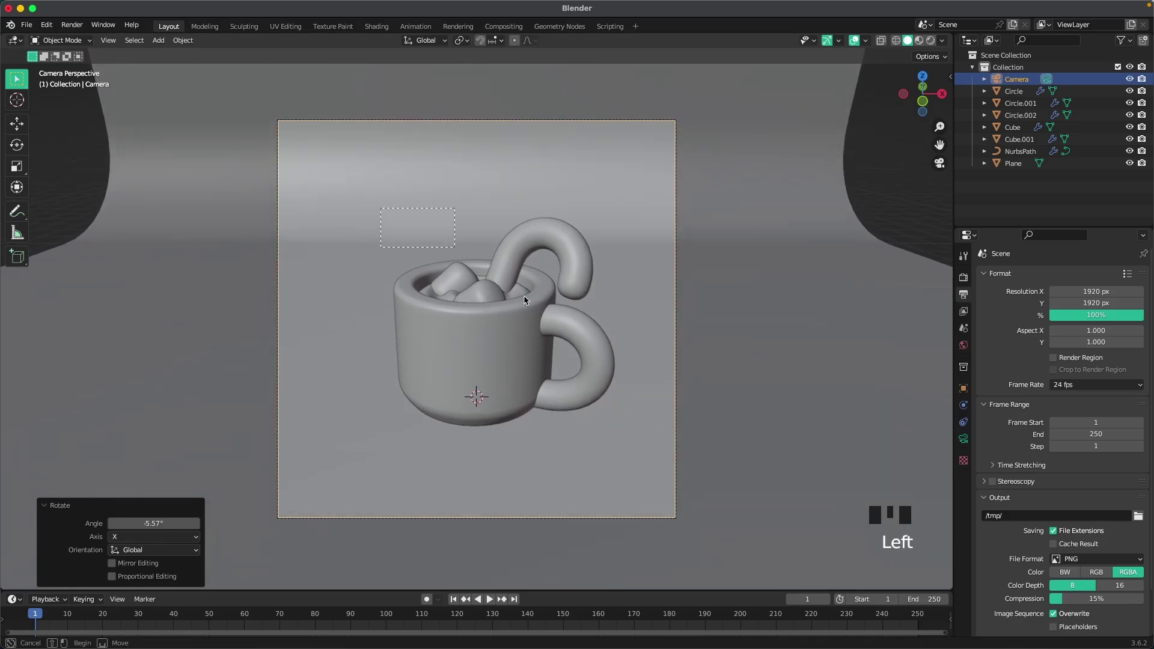
- Shift the mug with all its contents about -0.20 m along global X and clear the selection
drag(524, 300, 601, 420)
key(g)
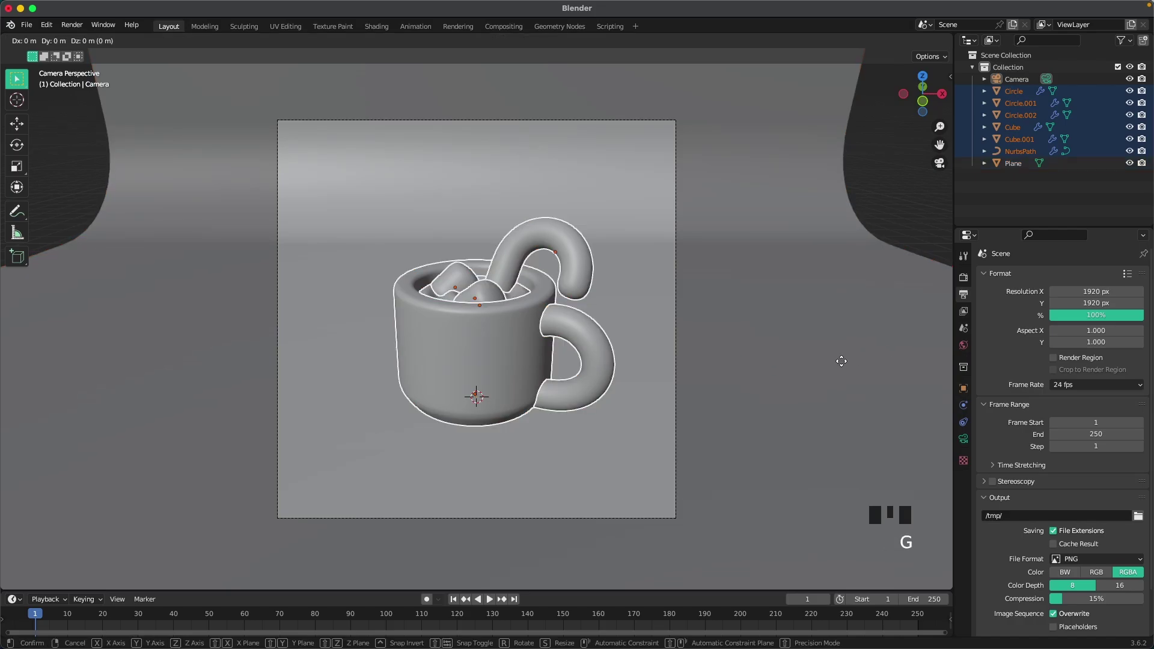
key(y)
key(x)
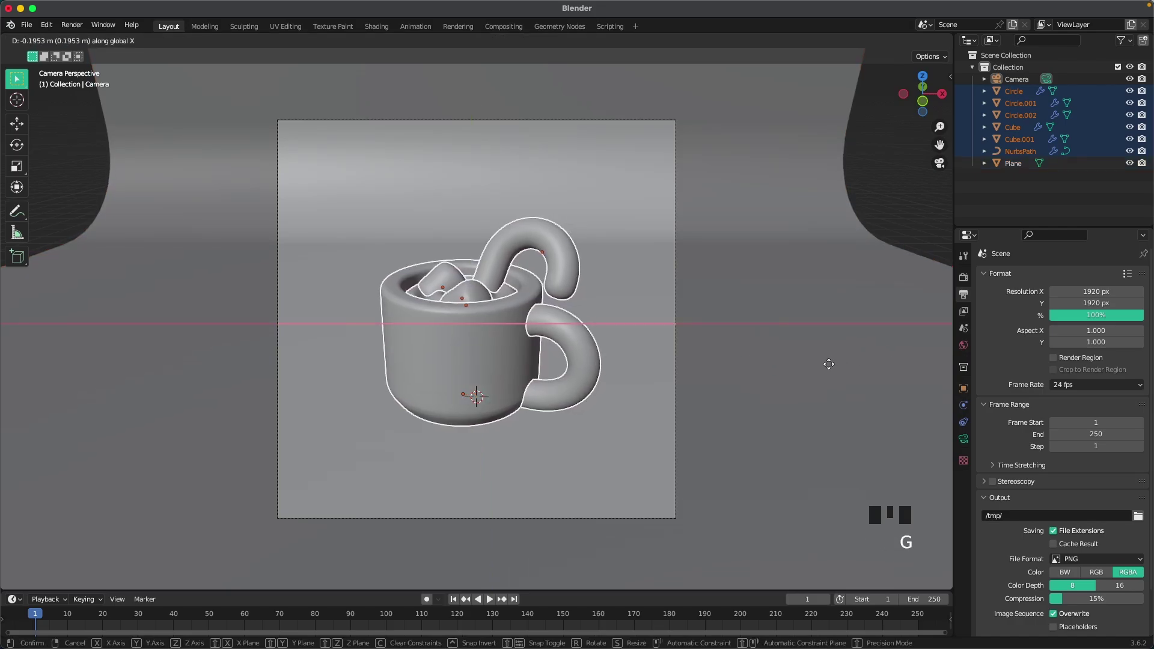
click(830, 366)
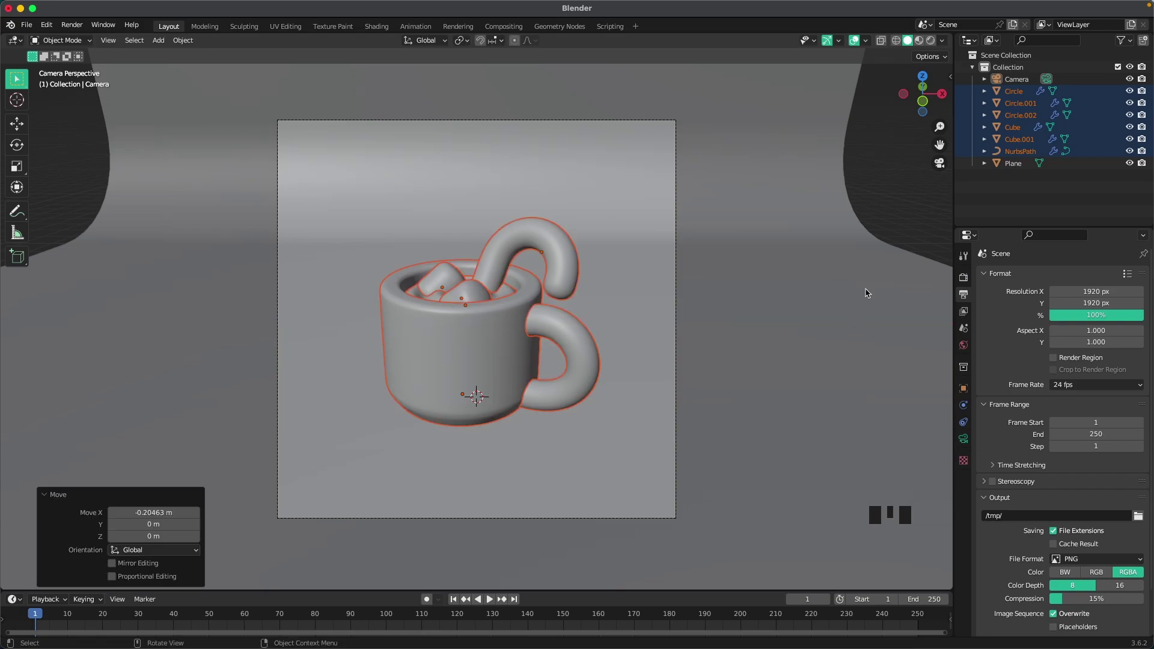
click(888, 232)
- Switch the viewport shading to Rendered in the camera view
scroll(633, 281, down, 1)
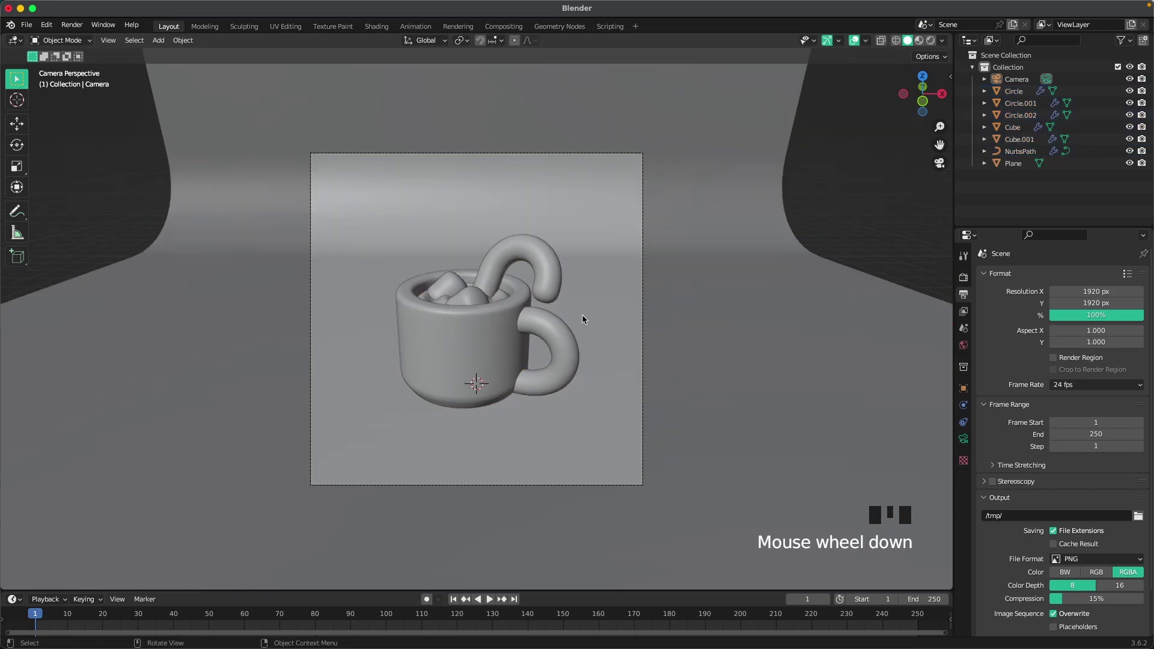
shift+middle_drag(511, 346, 533, 351)
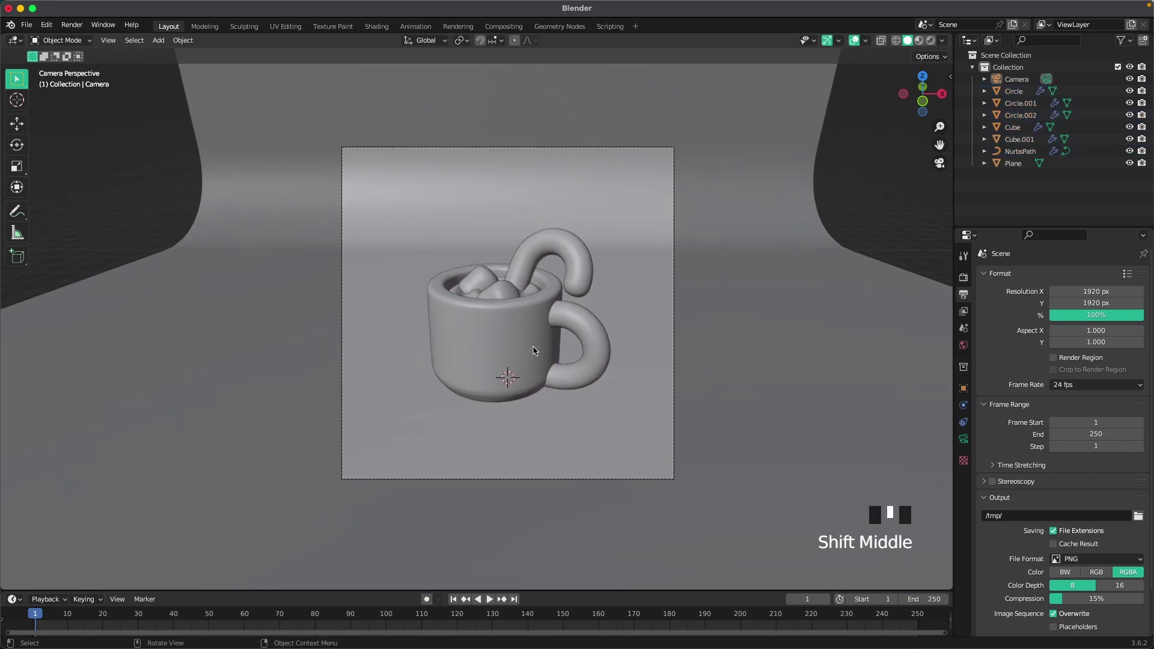
key(z)
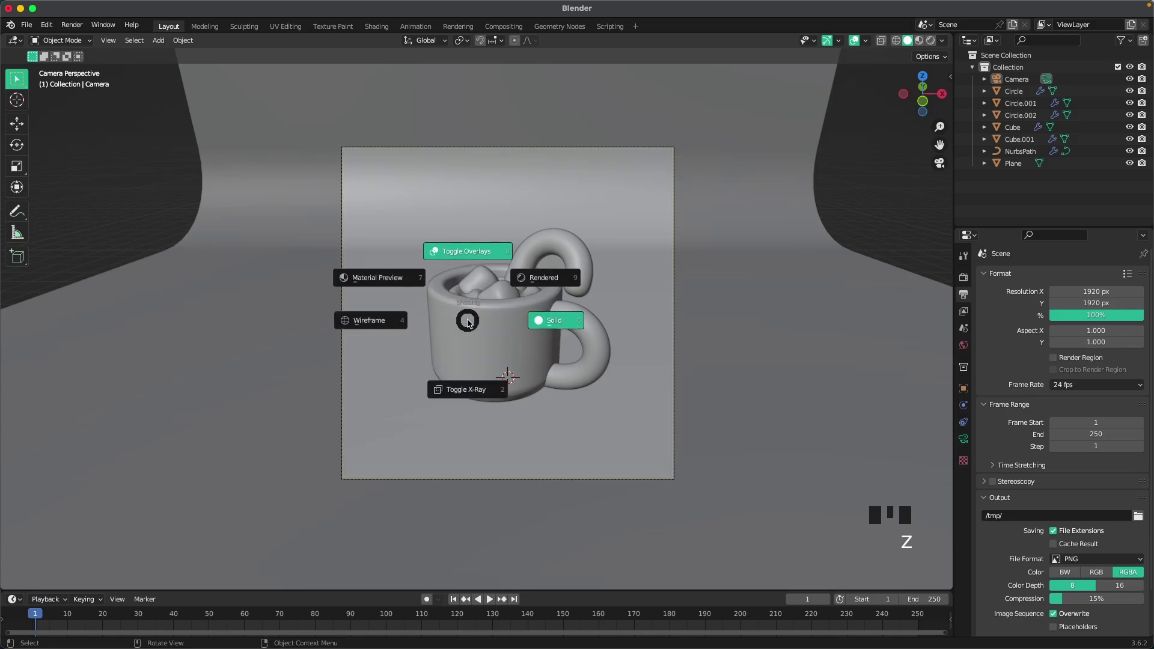
click(533, 282)
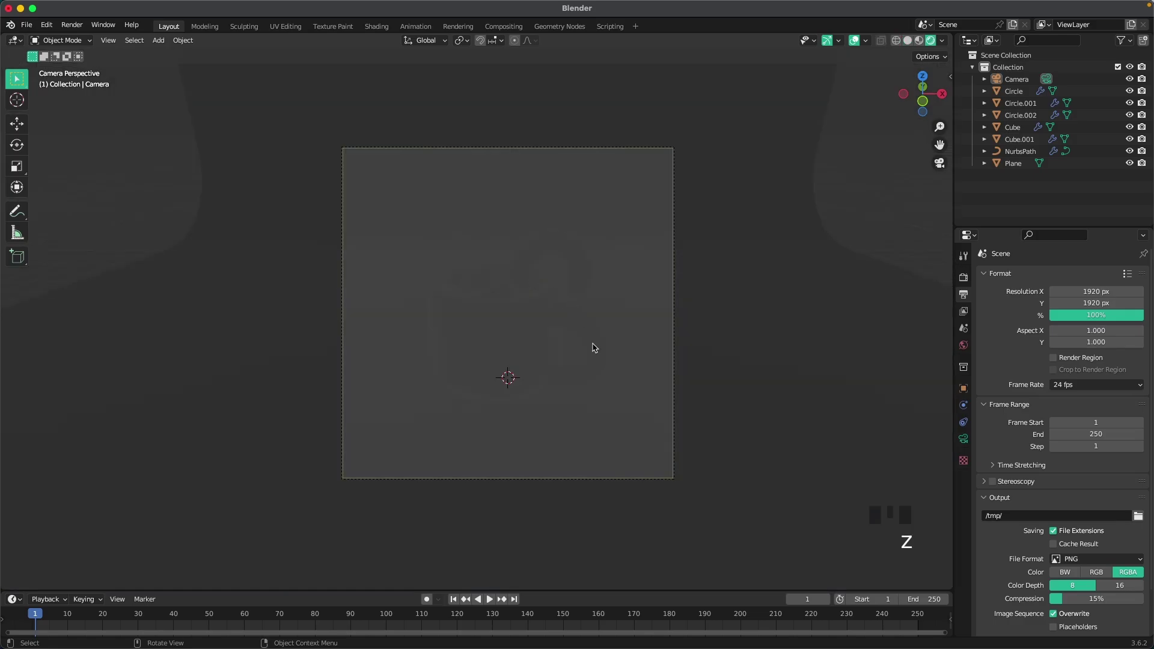
- Add an area light and raise it about 5.22 m along global Z above the mug
key(shift+a)
mouse_move(521, 345)
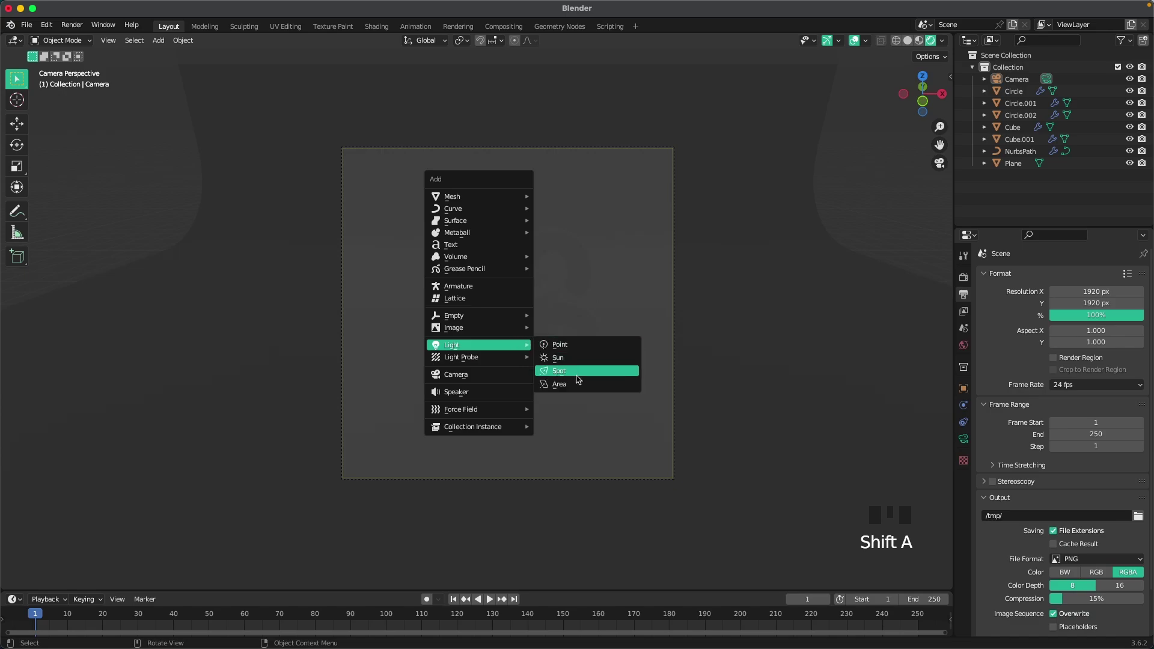
click(577, 384)
key(g)
key(z)
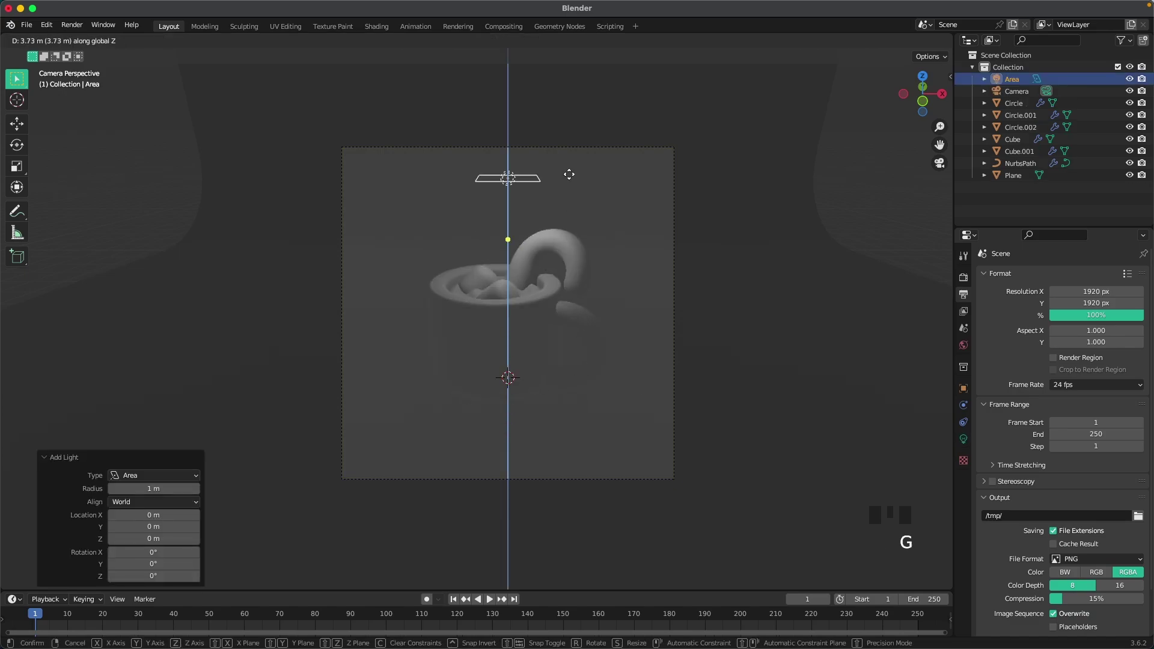
click(567, 96)
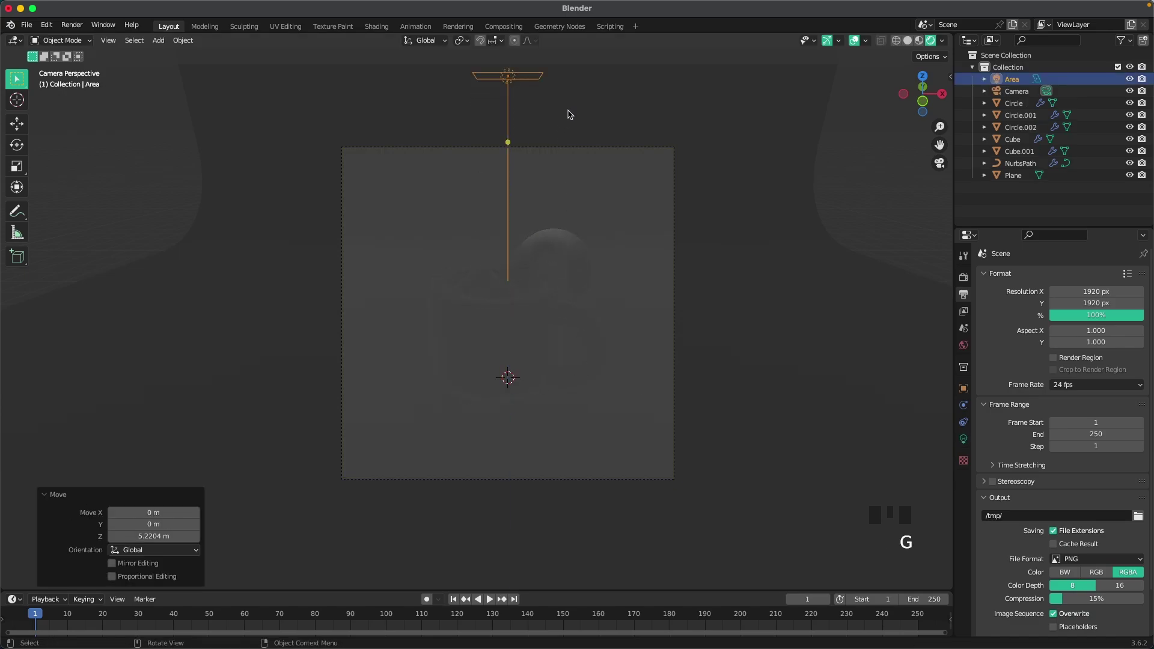
- Set the pivot point to 3D Cursor and rotate the area light -40° around global X
key(period)
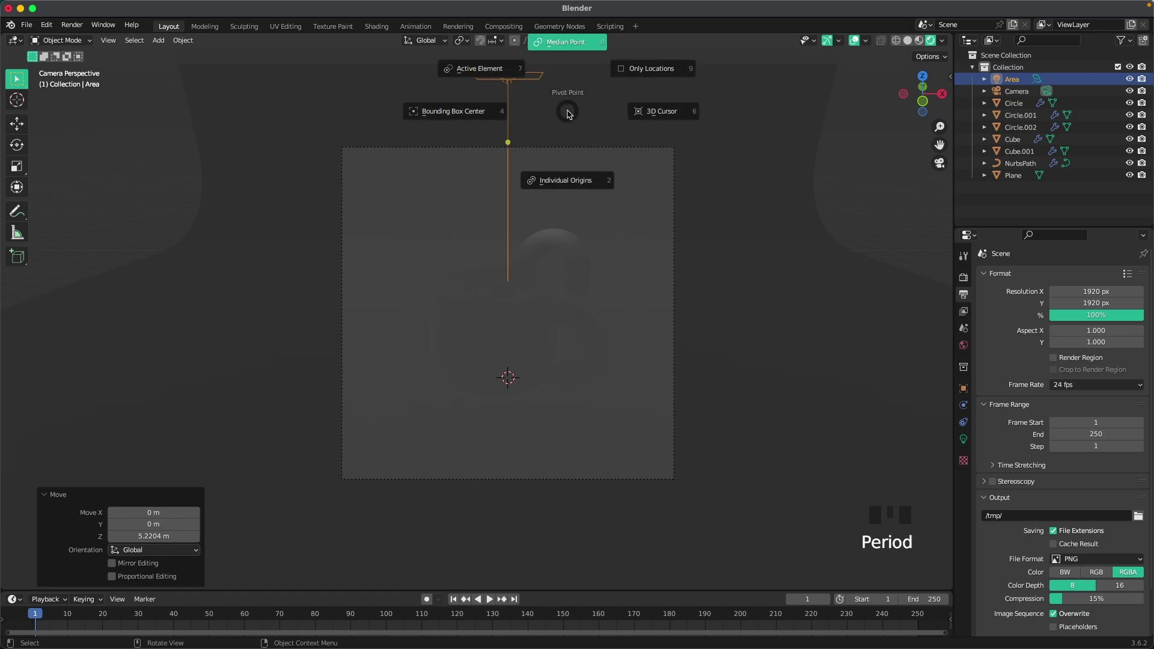
click(665, 111)
text(rx)
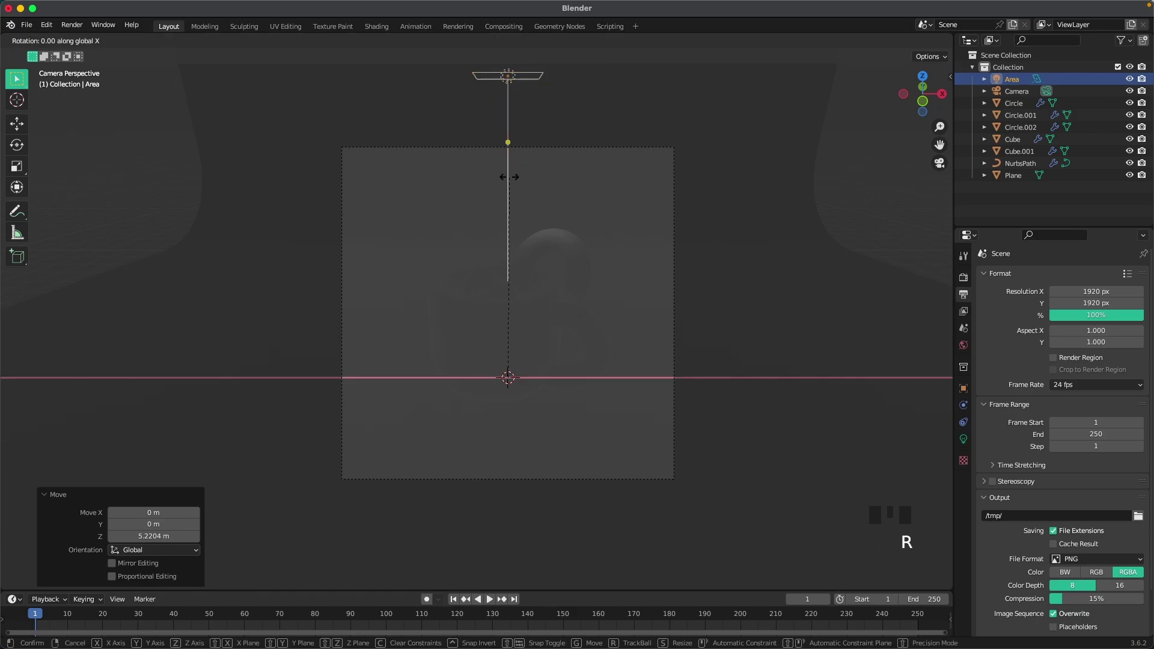
text(40)
key(Return)
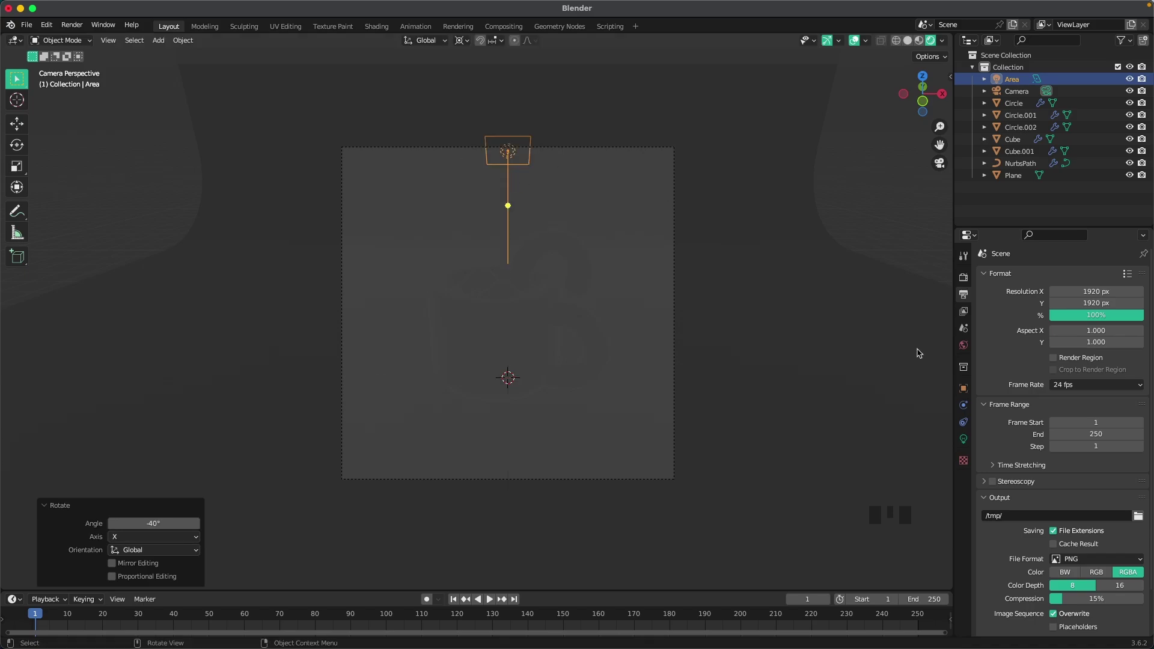
- Set the area light's power to 150 W
click(963, 439)
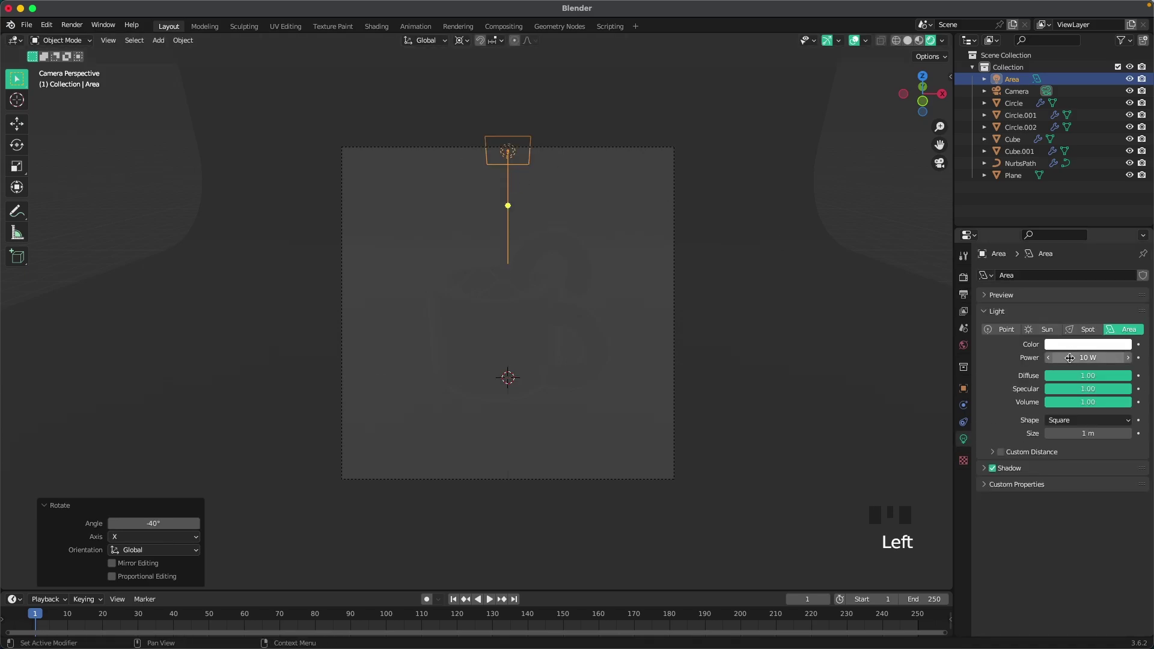
double_click(1070, 359)
text(150)
key(Return)
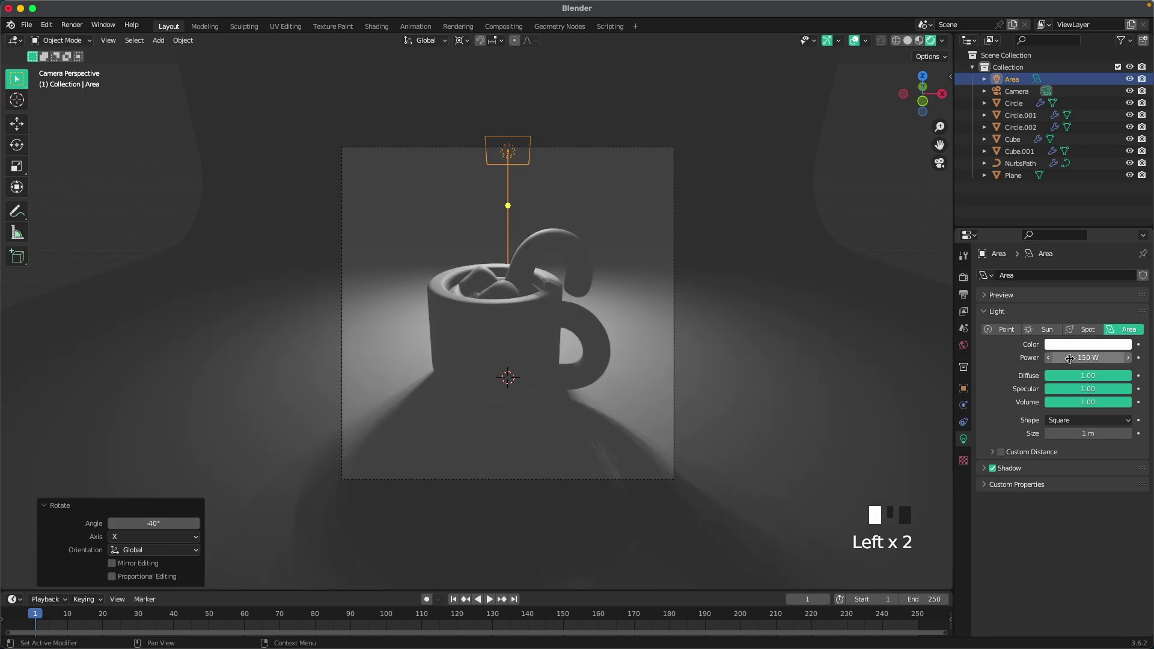
- Raise the area light about 0.43 m along global Z
middle_drag(463, 339, 534, 344)
scroll(532, 344, down, 2)
key(g)
key(z)
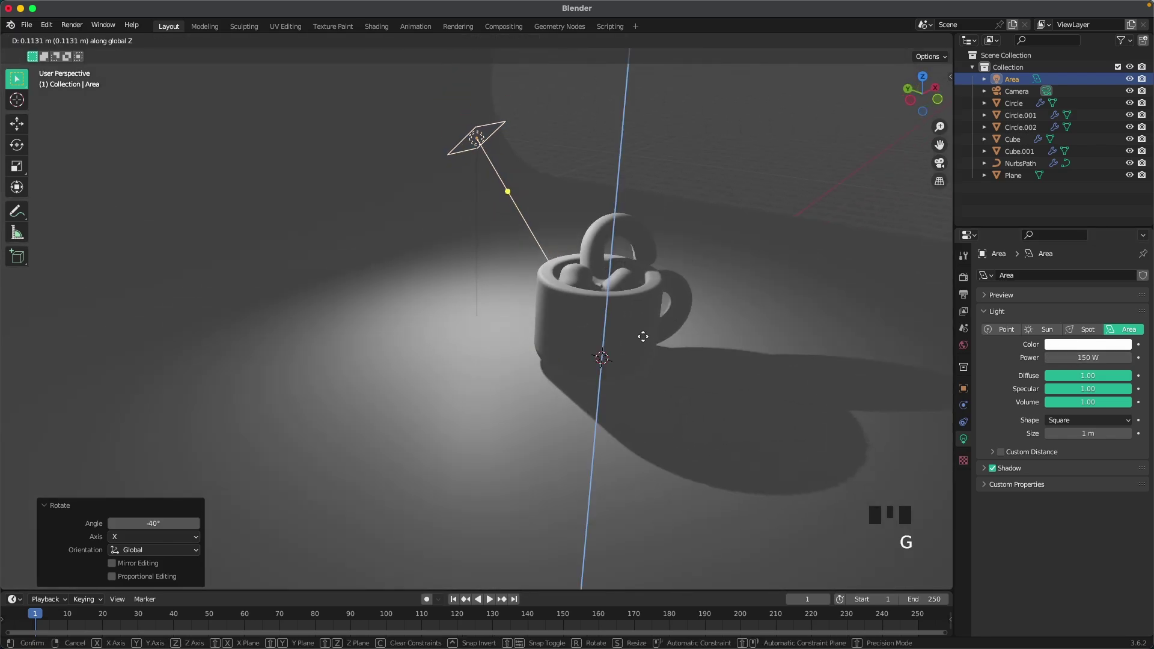
click(652, 334)
- Duplicate the area light rotated 120° around global Z, and repeat the duplication to ring the mug with three lights
key(grave)
click(606, 382)
scroll(588, 390, down, 1)
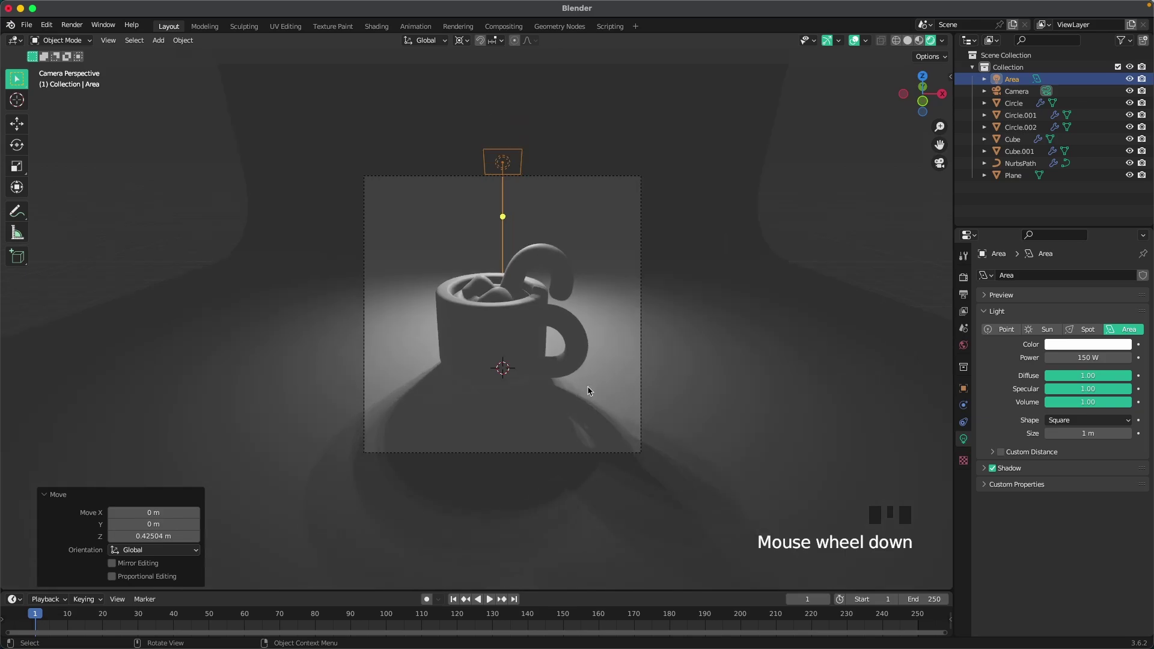
key(shift)
key(shift+d)
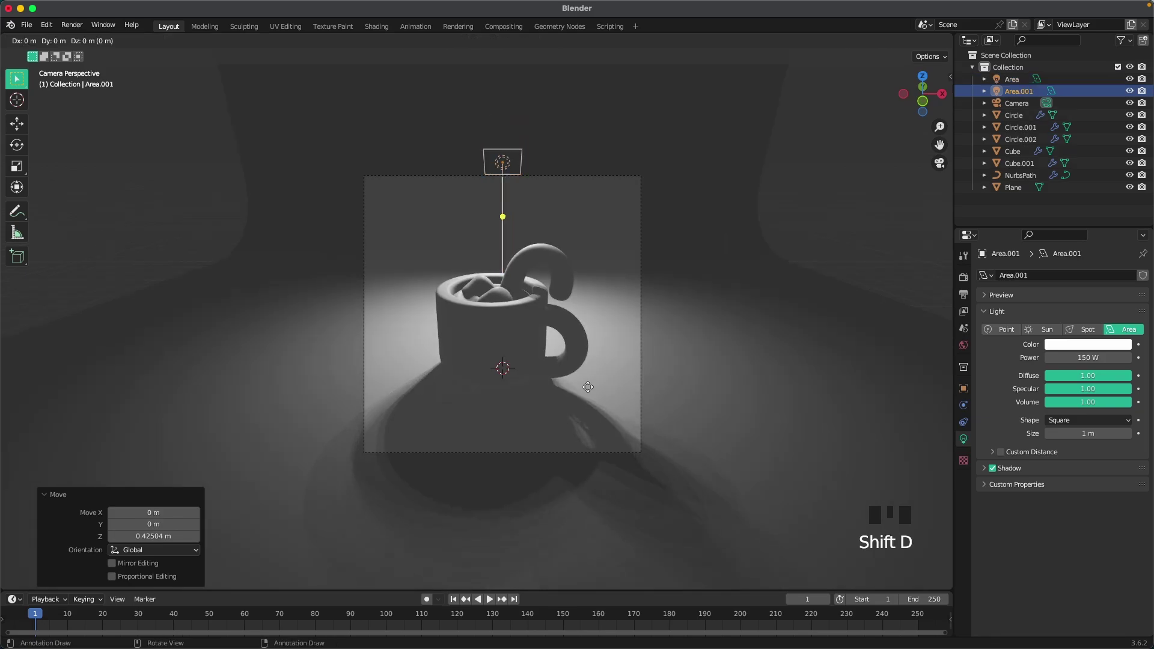
text(rz120)
key(Return)
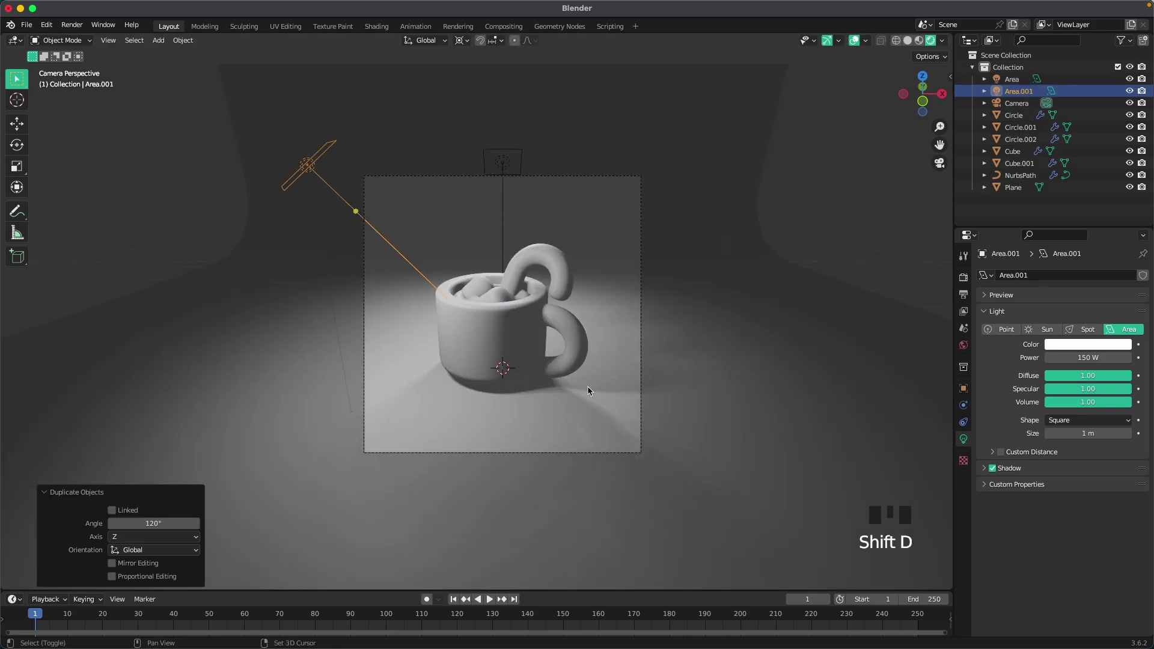
key(shift+r)
click(838, 198)
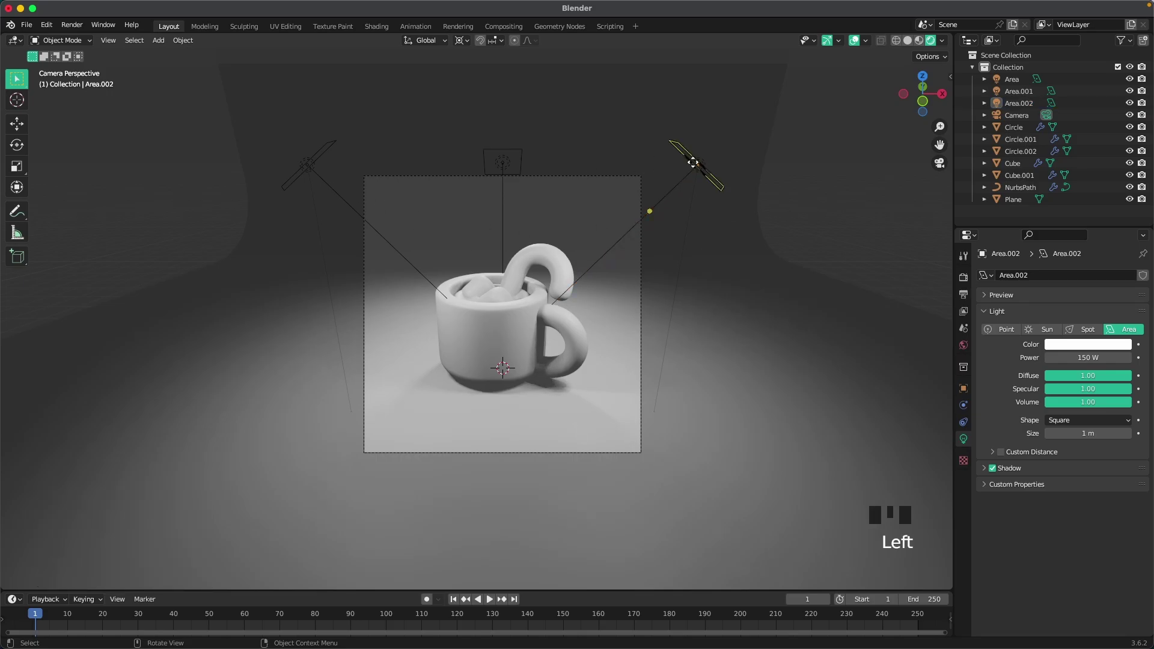
- Set the power of the third light, on the mug's handle side, to 80 W and deselect it
click(694, 164)
click(1082, 358)
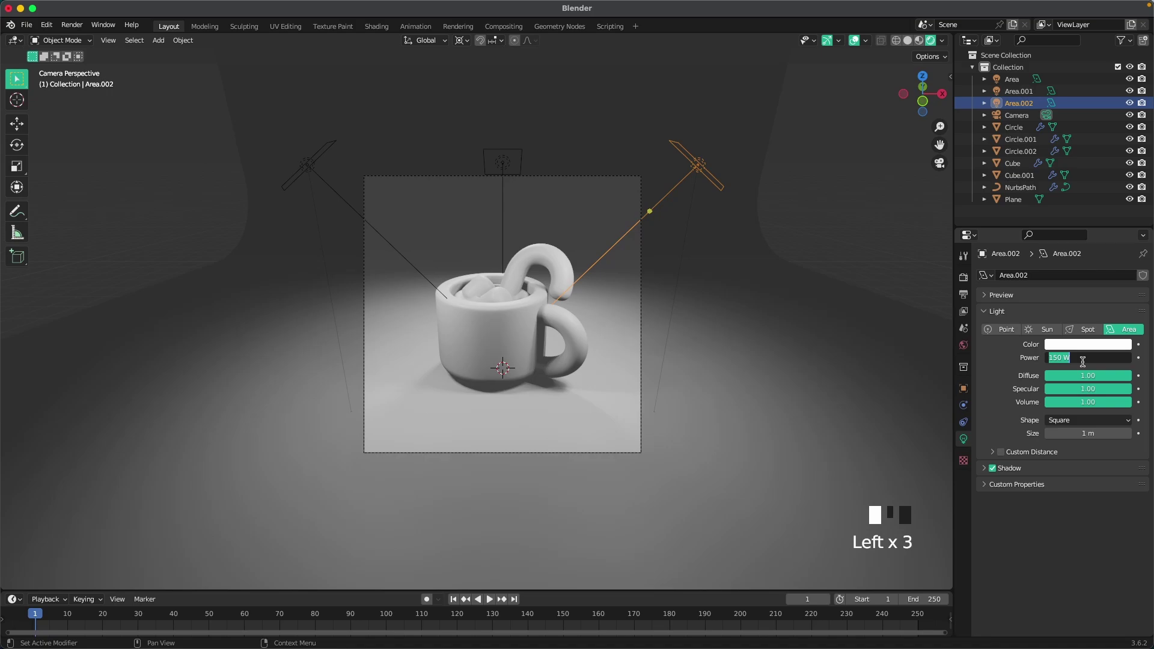
text(80)
key(Return)
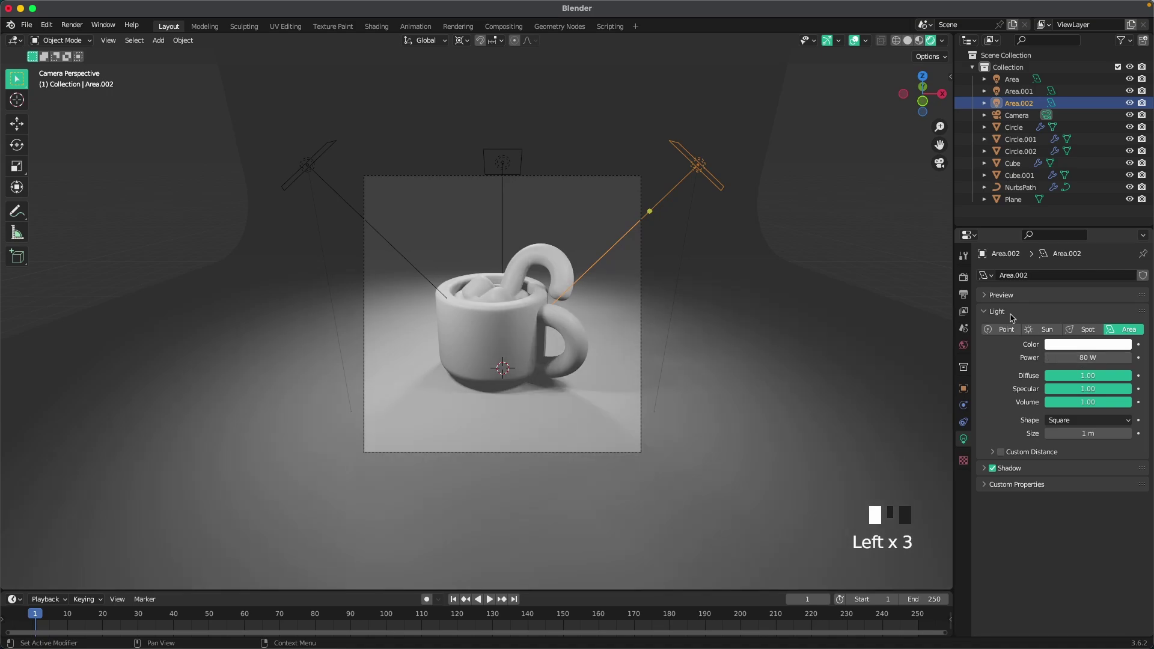
click(860, 235)
- Add a fourth area light and raise it about 5.45 m along global Z
scroll(504, 250, down, 2)
middle_drag(504, 250, 580, 247)
scroll(580, 247, down, 4)
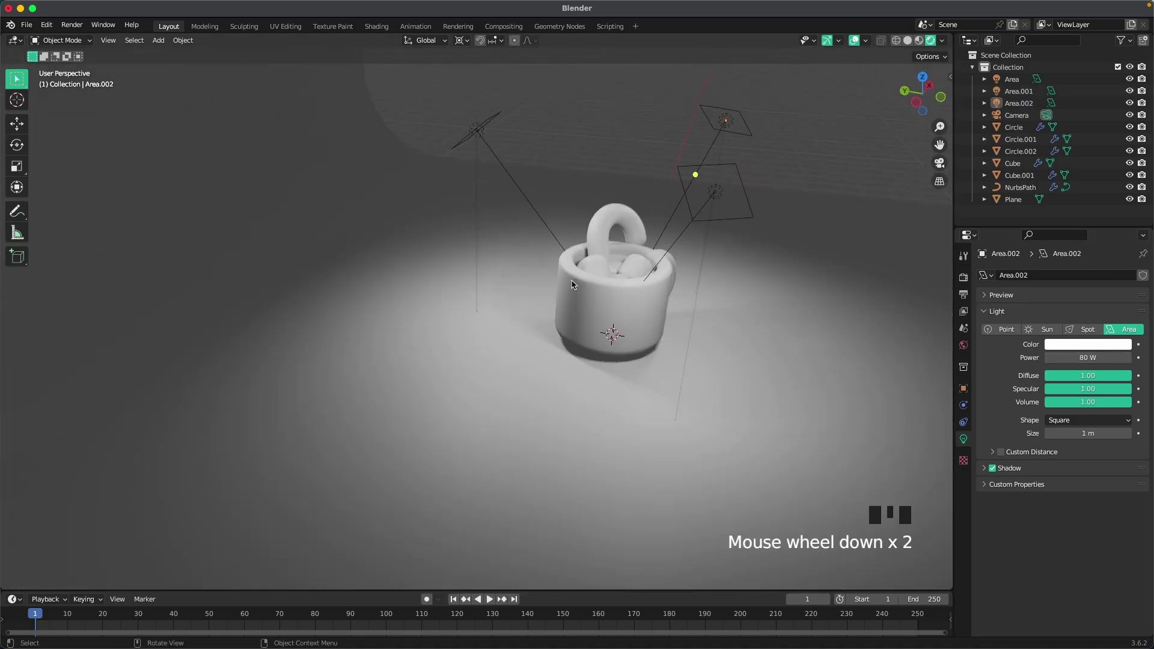
key(shift+a)
mouse_move(525, 311)
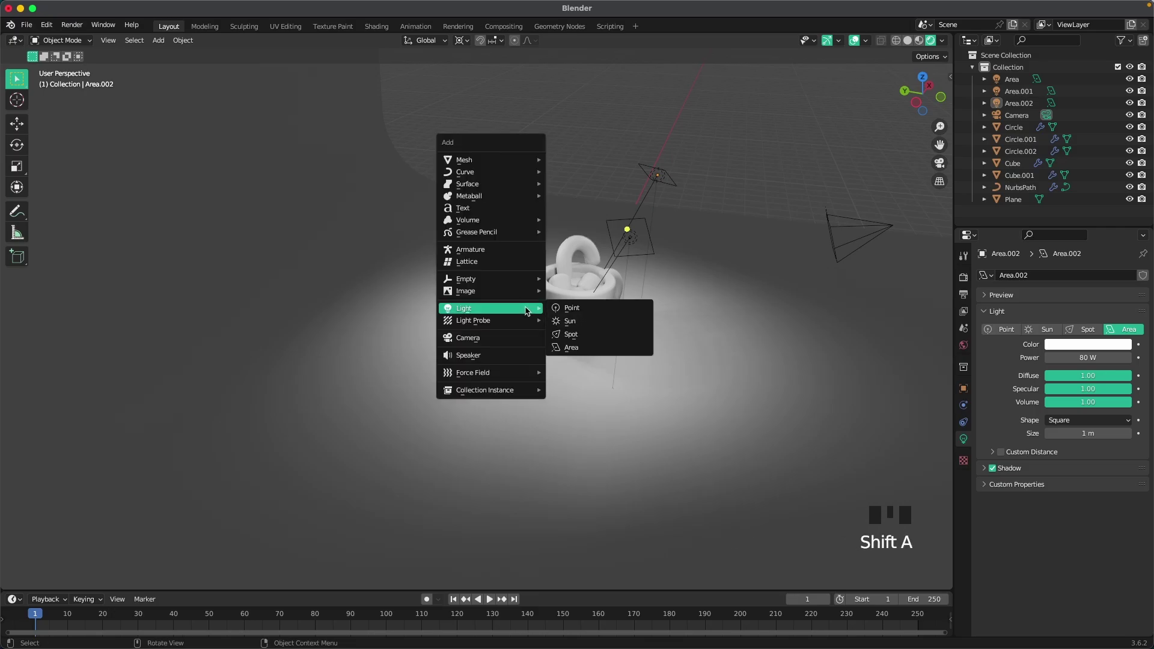
click(571, 347)
key(g)
key(z)
click(628, 209)
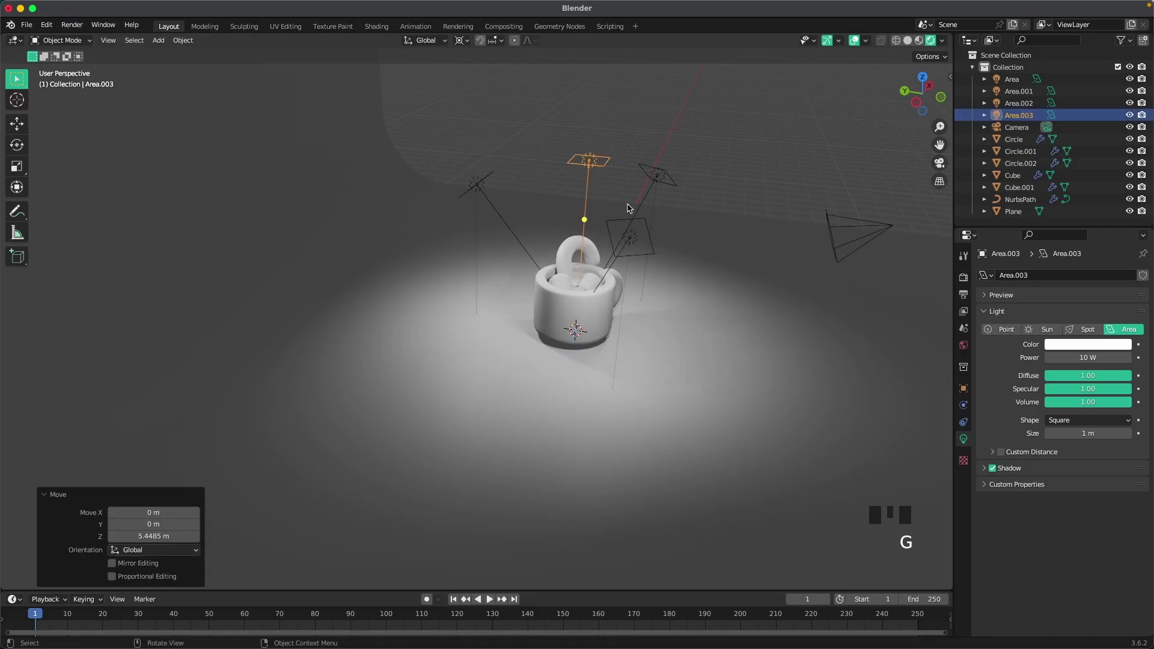
- Set the pivot point to Median Point and rotate the new light about 67° around global X towards the backdrop
key(period)
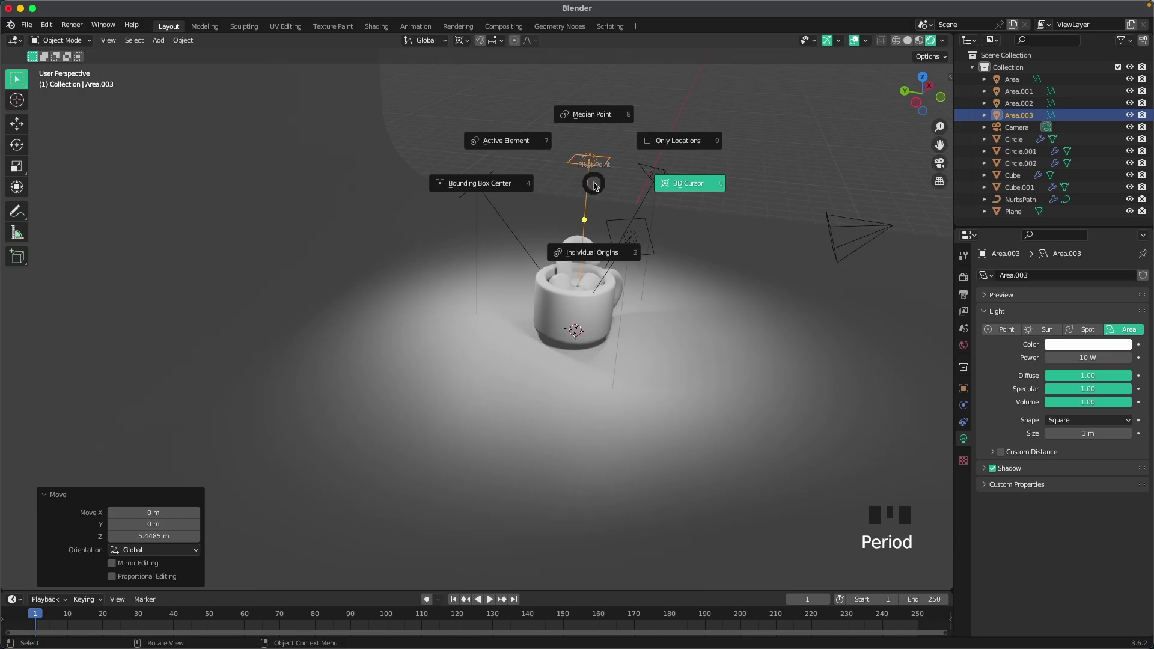
click(592, 114)
key(r)
key(x)
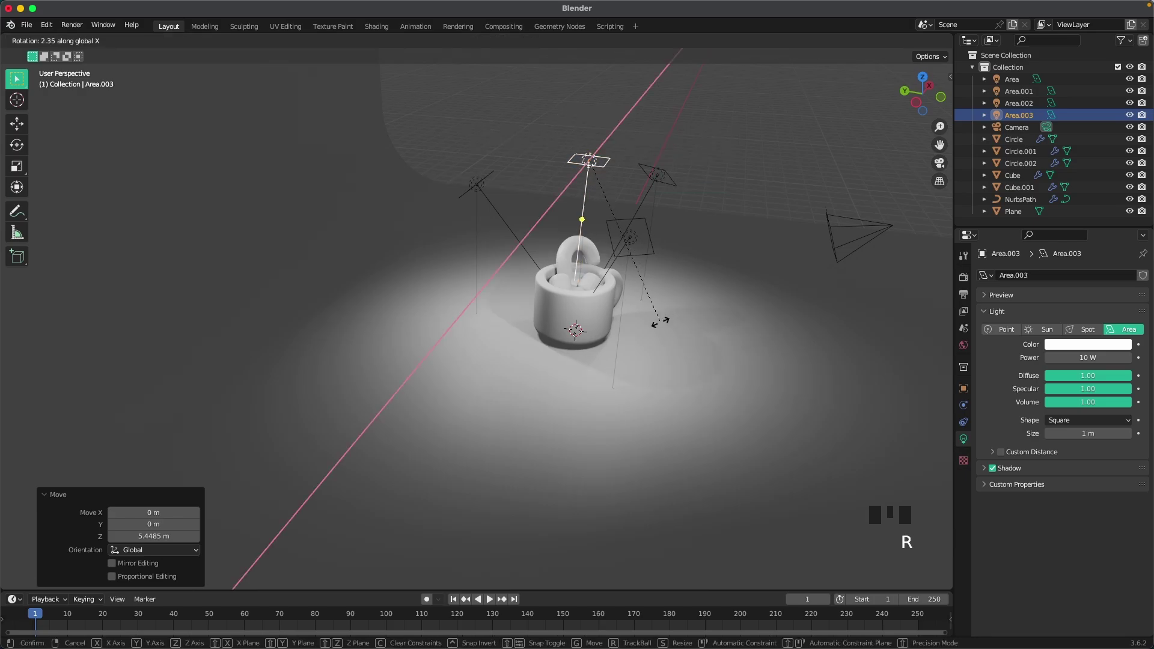
click(432, 335)
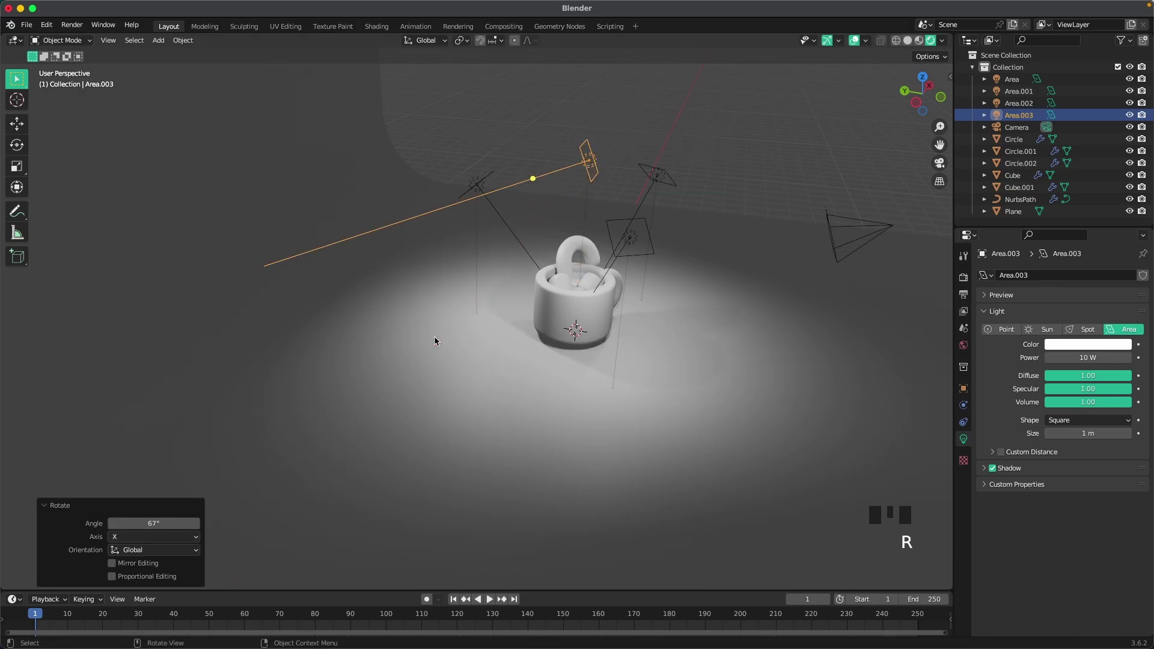
- Move the backdrop light about 5.11 m along global Y and set its power to 200 W
key(g)
key(y)
click(513, 338)
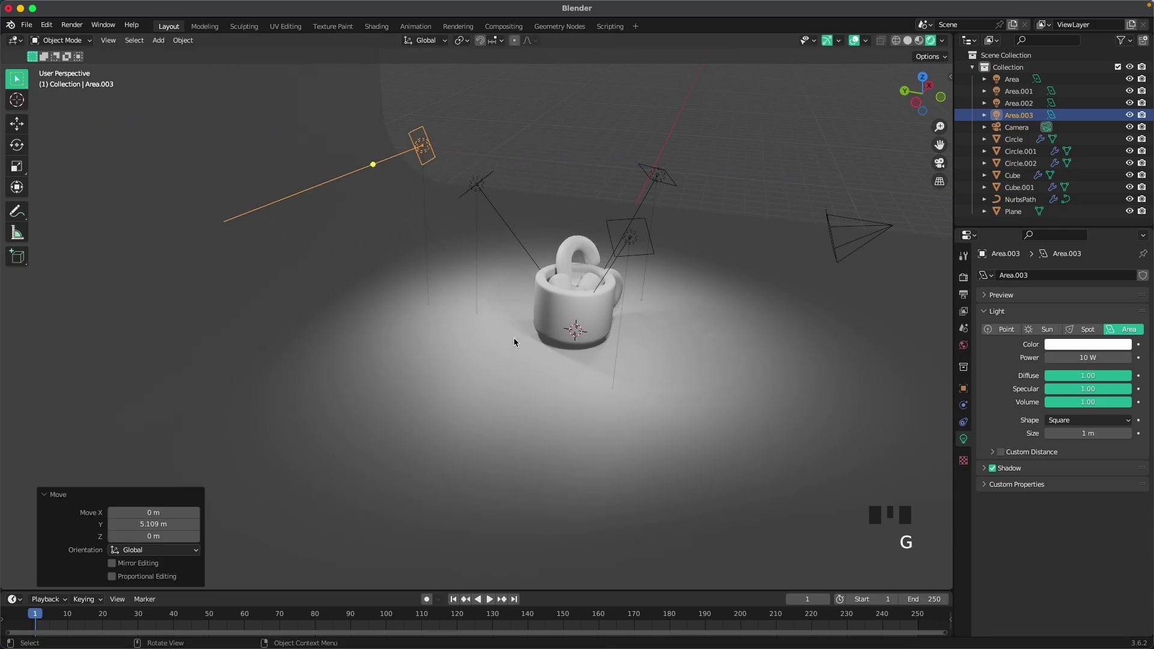
click(1093, 357)
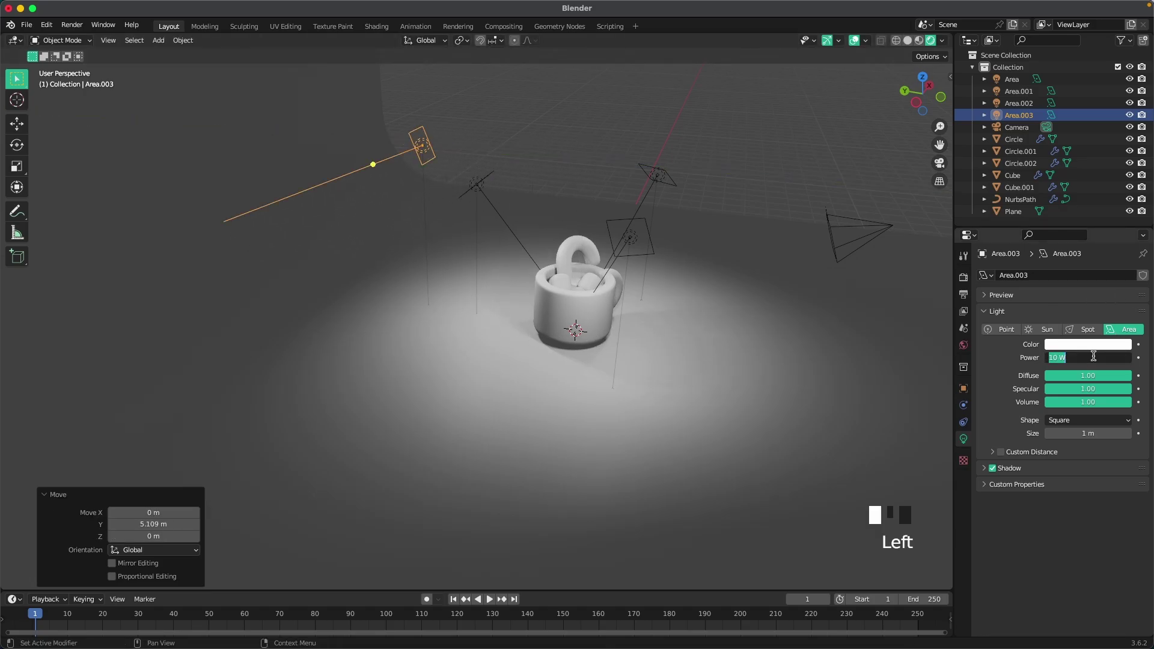
text(200)
key(Return)
- Lower the backdrop light about 1.53 m along global Z, judging it from the camera view
key(grave)
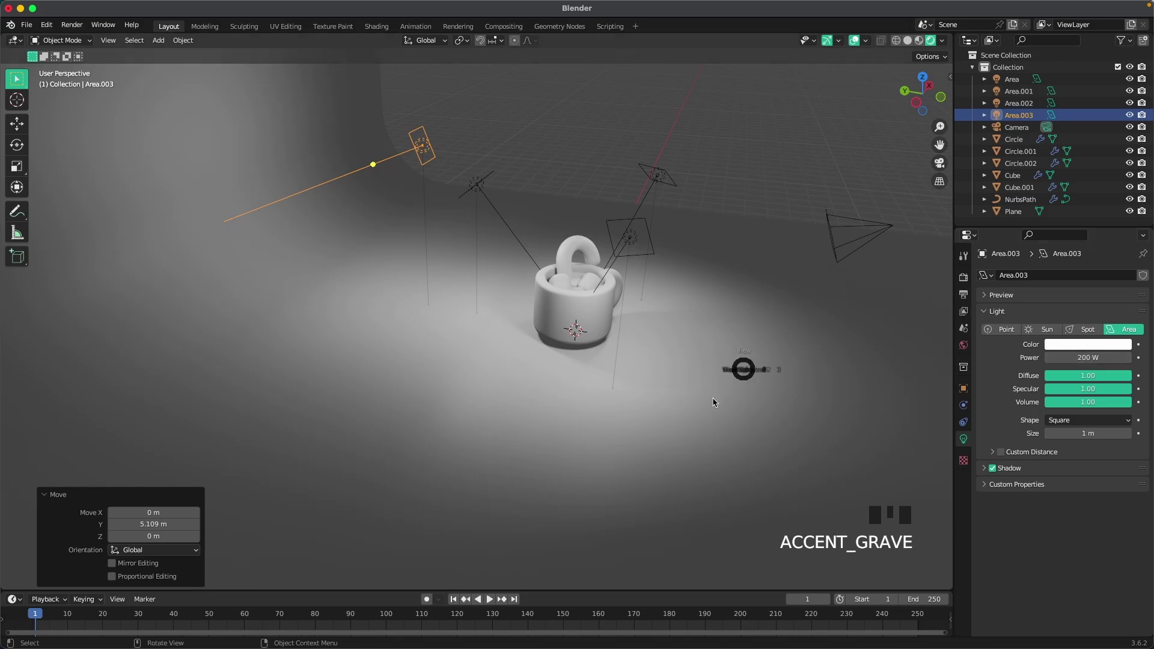
scroll(599, 346, up, 2)
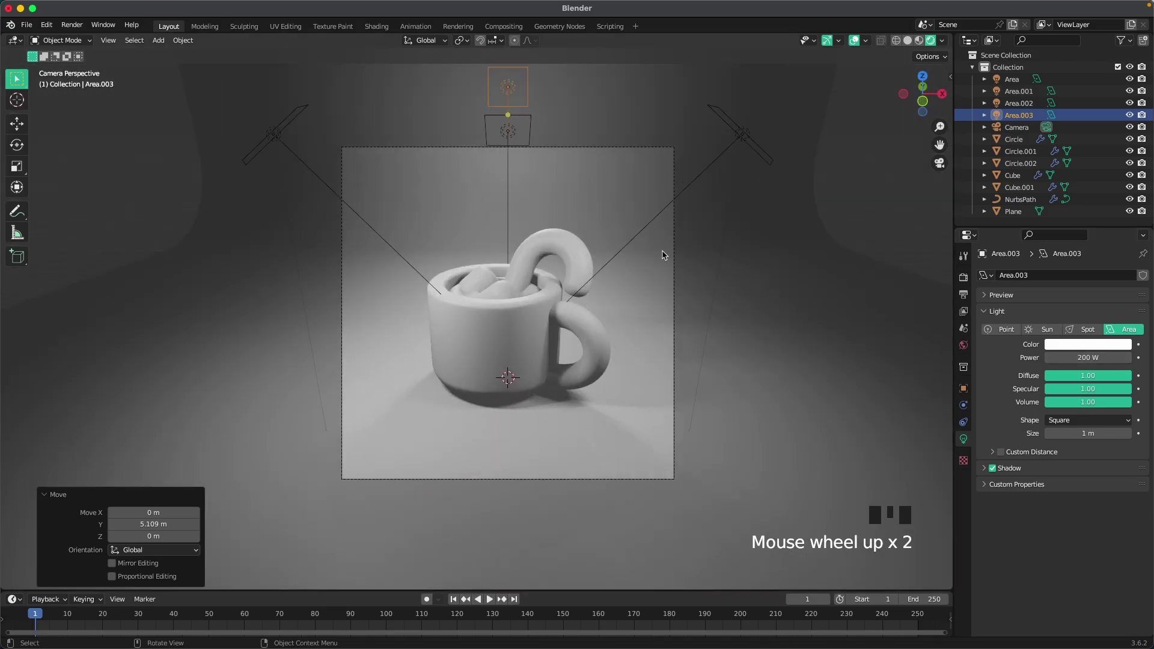
key(g)
key(z)
click(473, 268)
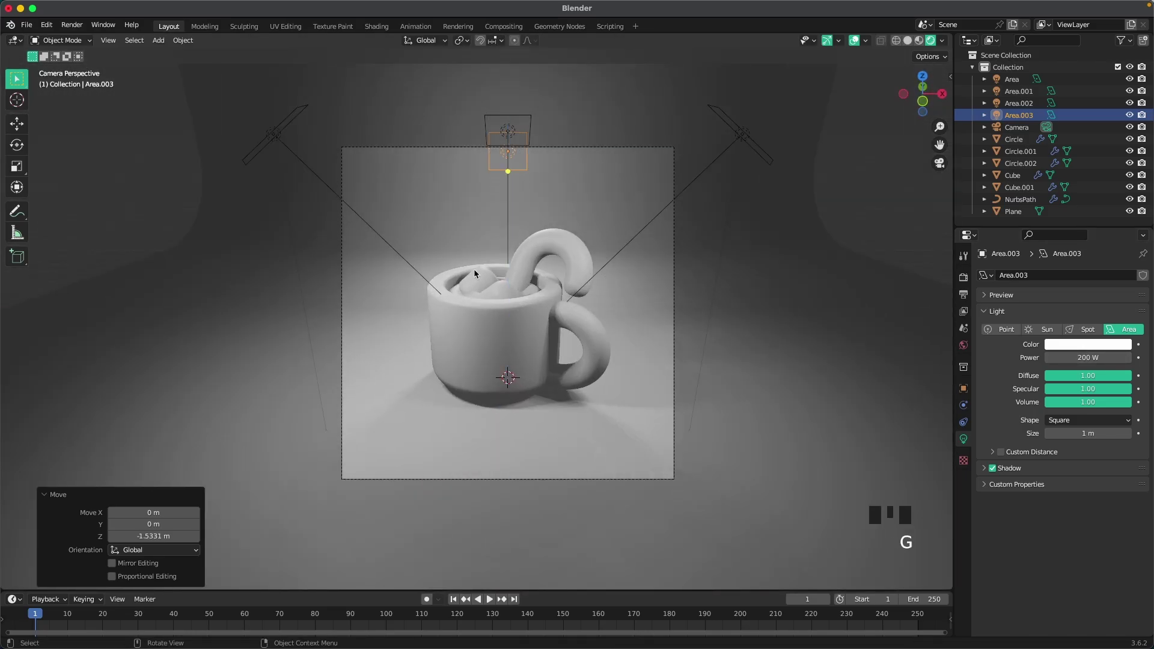
- Tilt the backdrop light about -10.7° around global X
middle_drag(473, 269, 584, 277)
scroll(583, 279, down, 2)
key(r)
key(x)
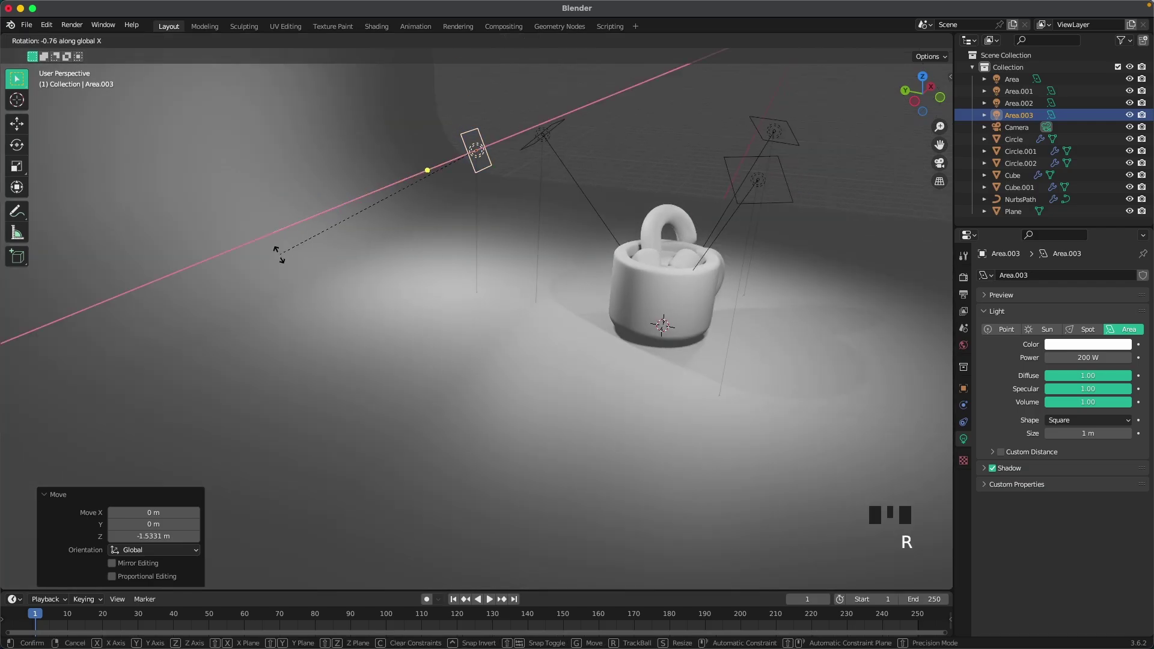
click(285, 278)
- Set the backdrop light's power to 400 W
click(1092, 358)
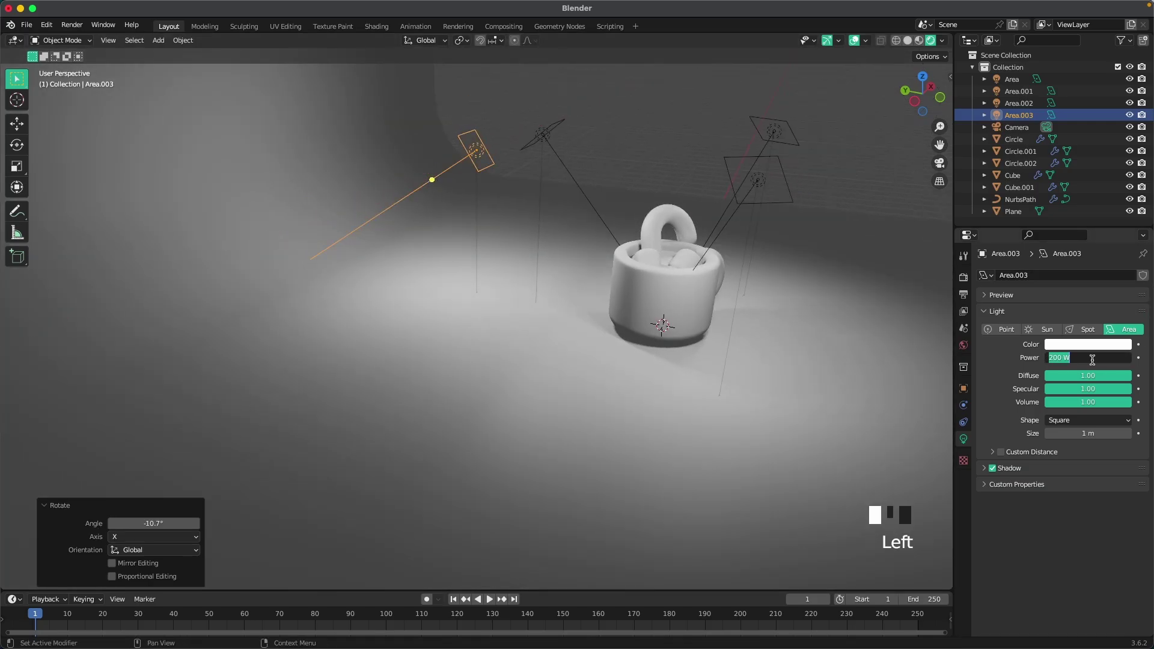
text(400)
key(Return)
- Raise the backdrop light about 1.26 m along its local Z axis, judging it from the camera view
key(grave)
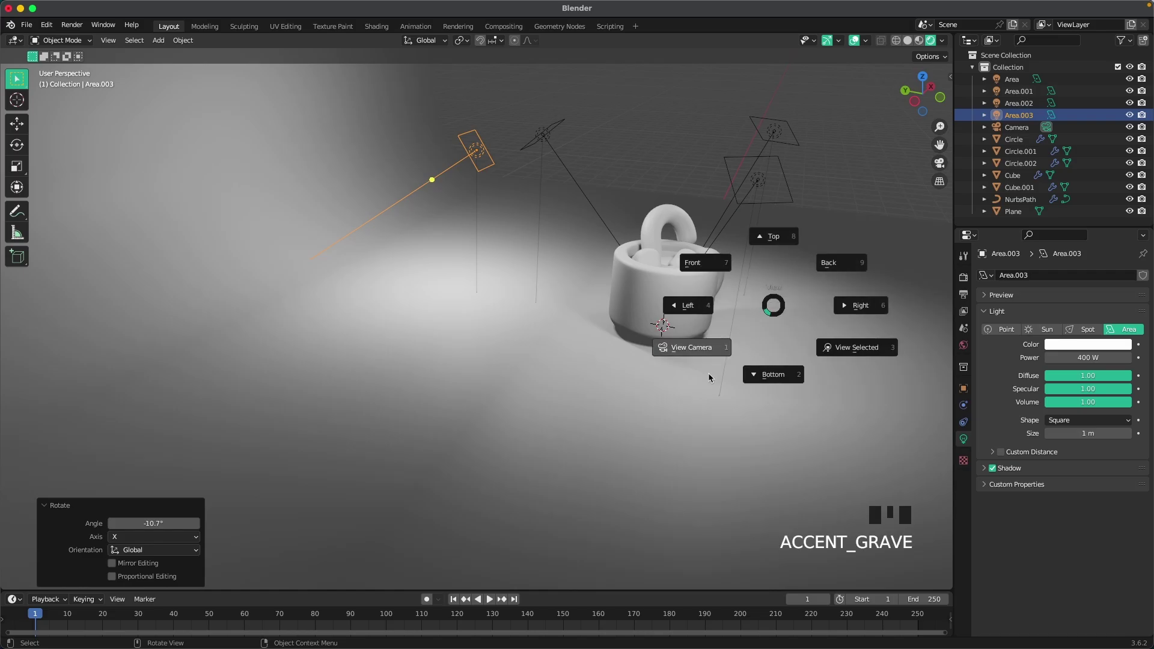
key(g)
key(z)
key(z)
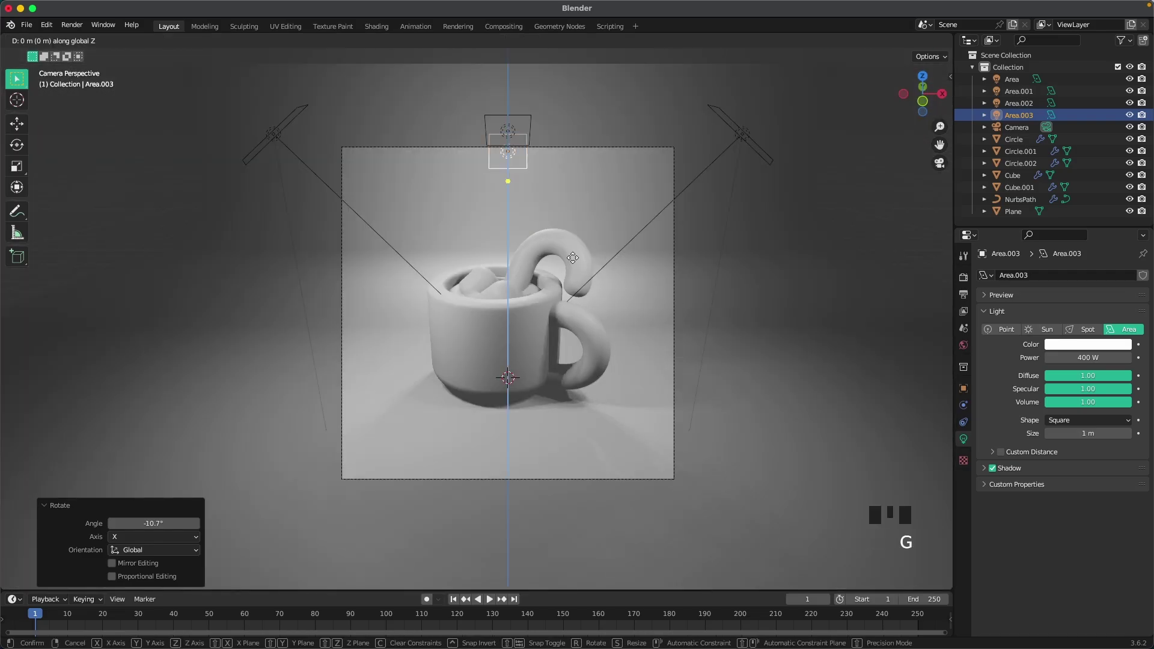
click(565, 229)
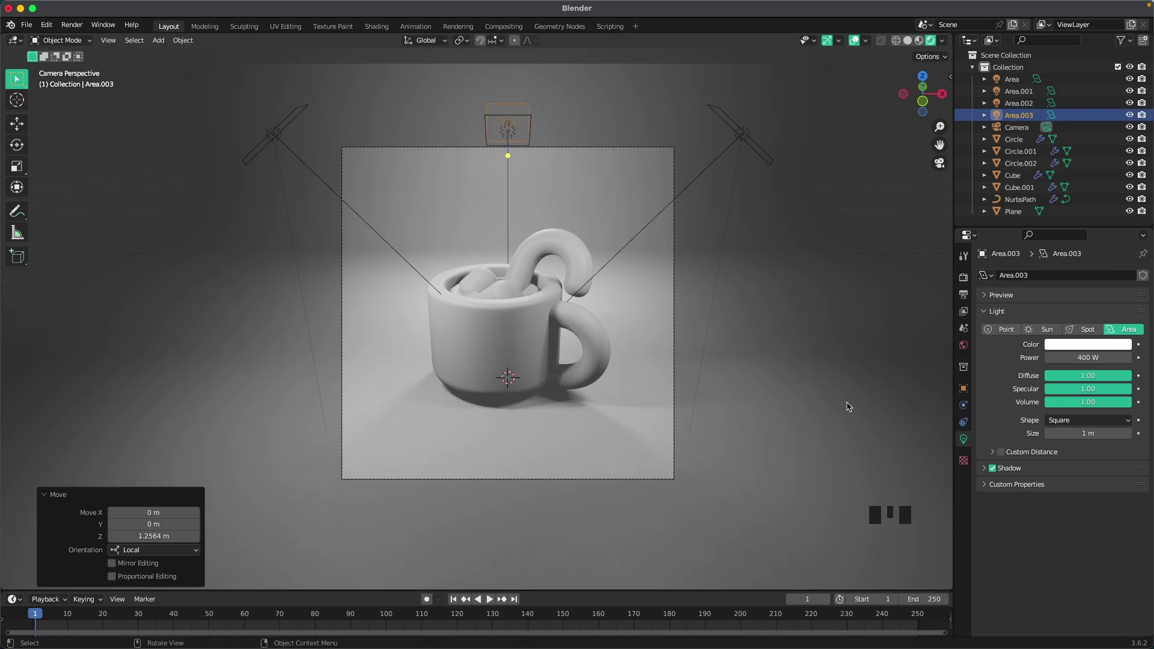
- Move the curved backdrop plane along global Y in the negative direction, judging it from the camera view
click(845, 404)
key(g)
key(y)
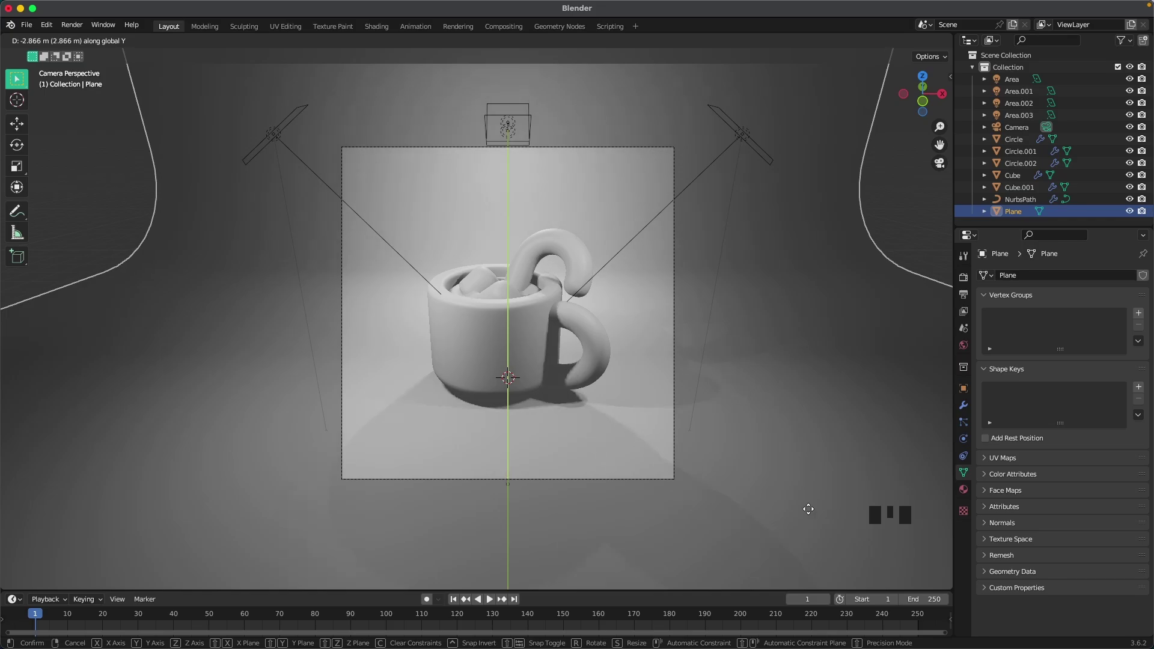
click(788, 523)
click(799, 402)
scroll(793, 354, down, 2)
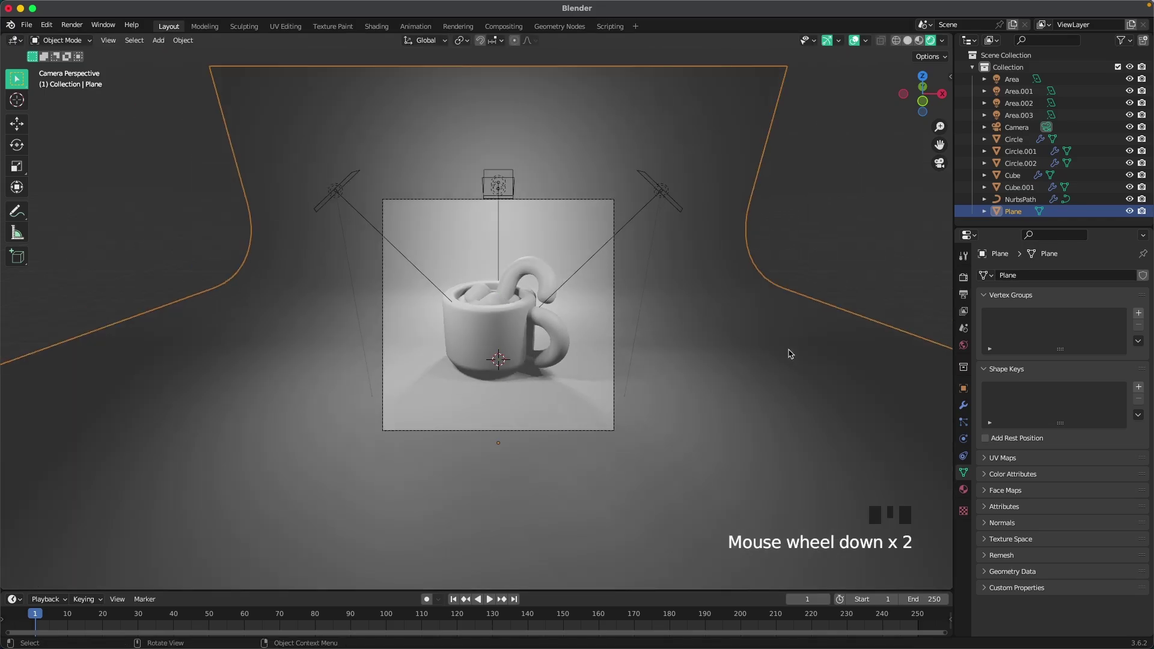
click(871, 221)
scroll(547, 364, up, 3)
scroll(661, 359, up, 1)
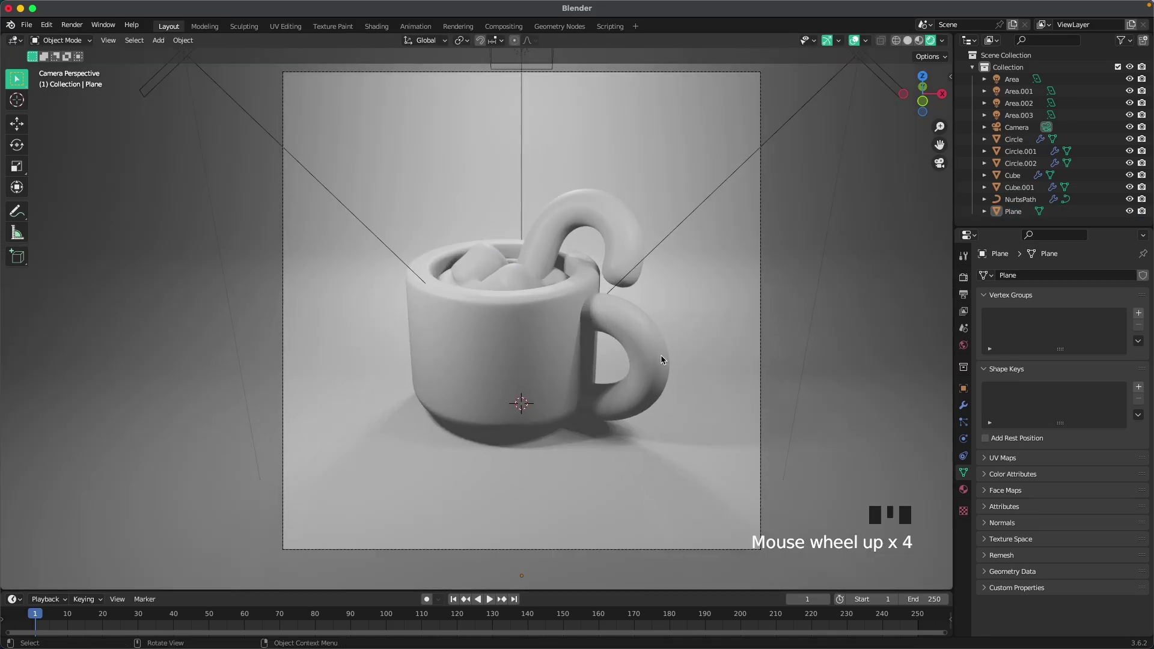
- Set the power of the area light on the mug's left side to 200 W
click(227, 97)
click(228, 96)
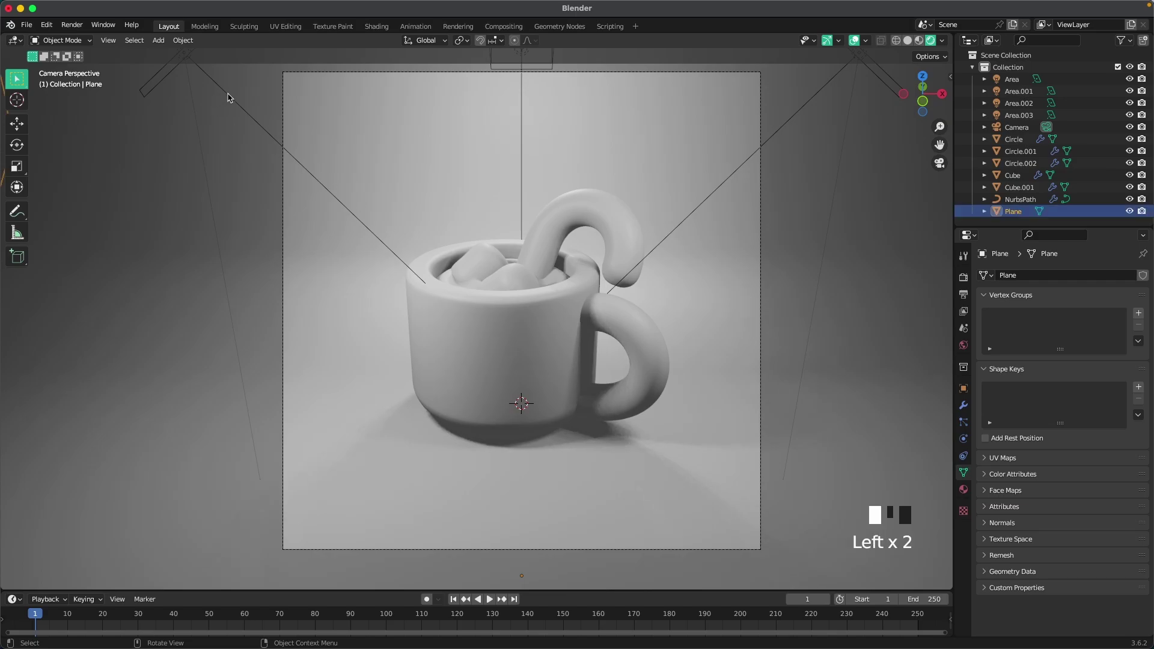
click(1082, 356)
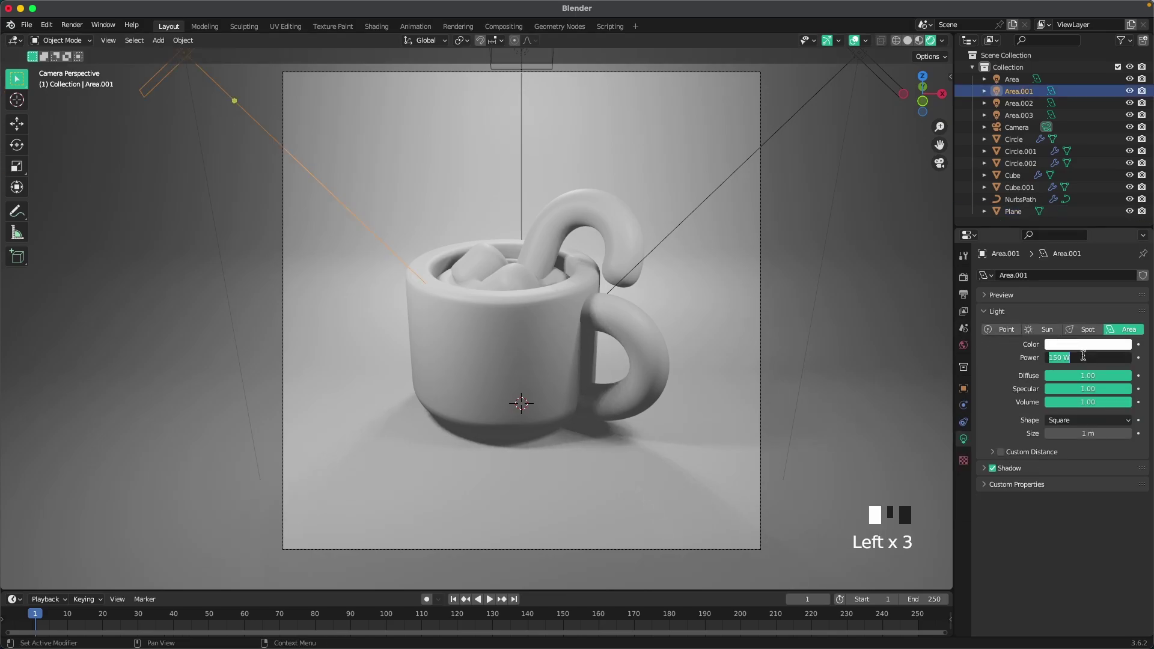
text(200)
click(821, 365)
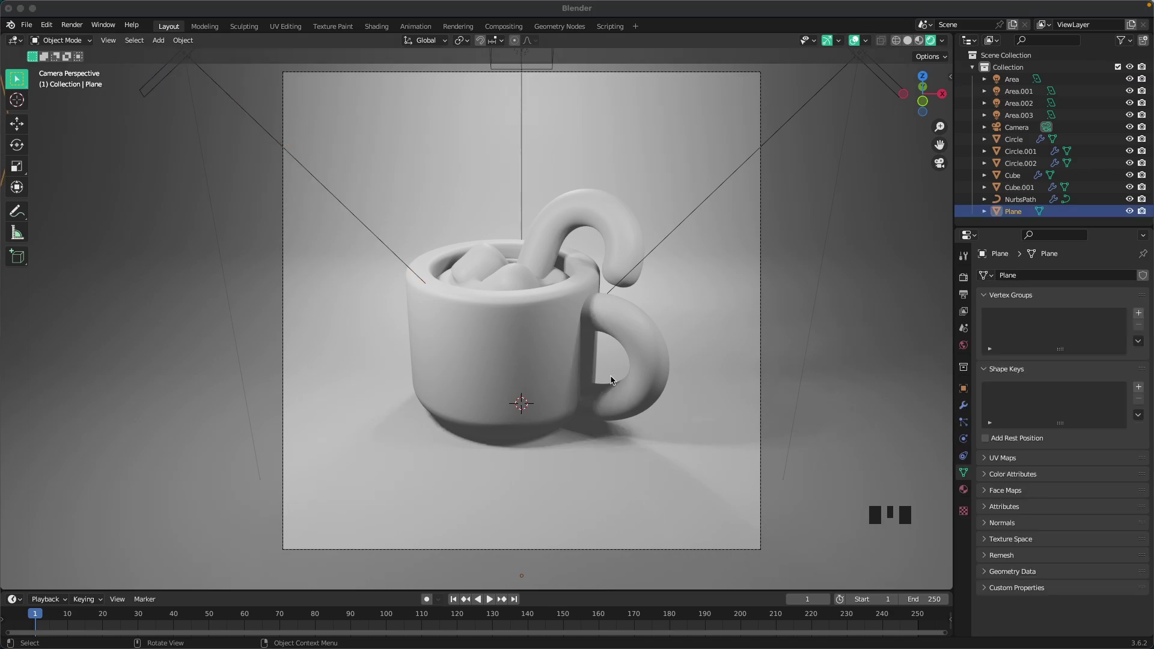
- Create a new material on the curved backdrop plane and name it Background
click(806, 293)
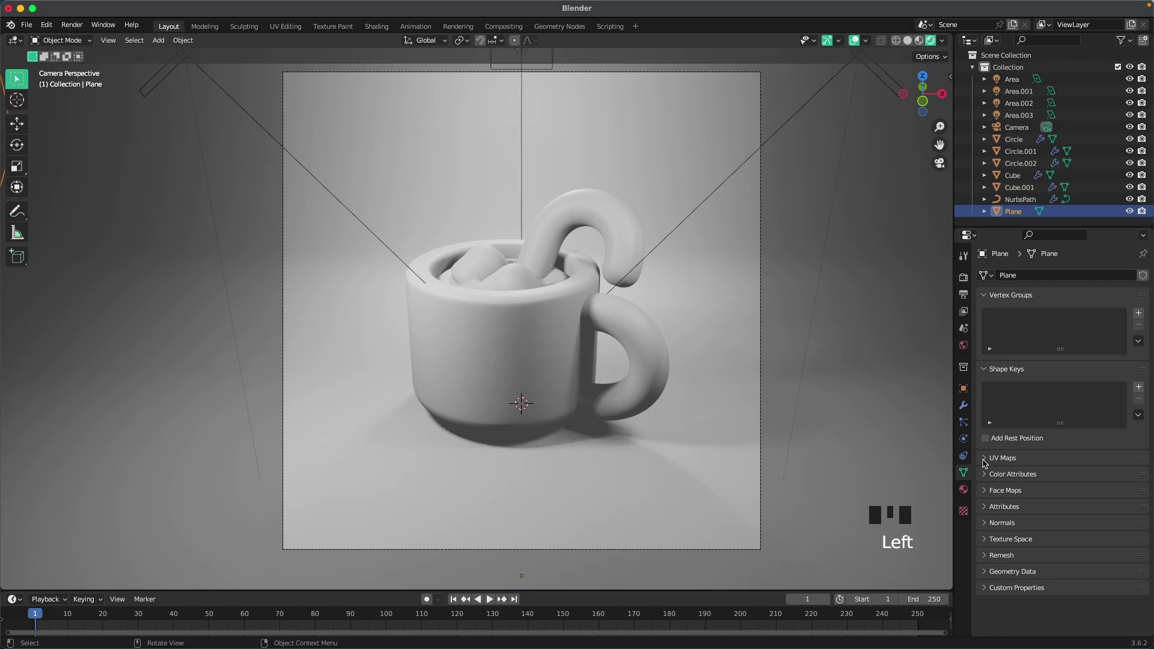
click(963, 489)
scroll(687, 413, down, 4)
scroll(688, 413, up, 3)
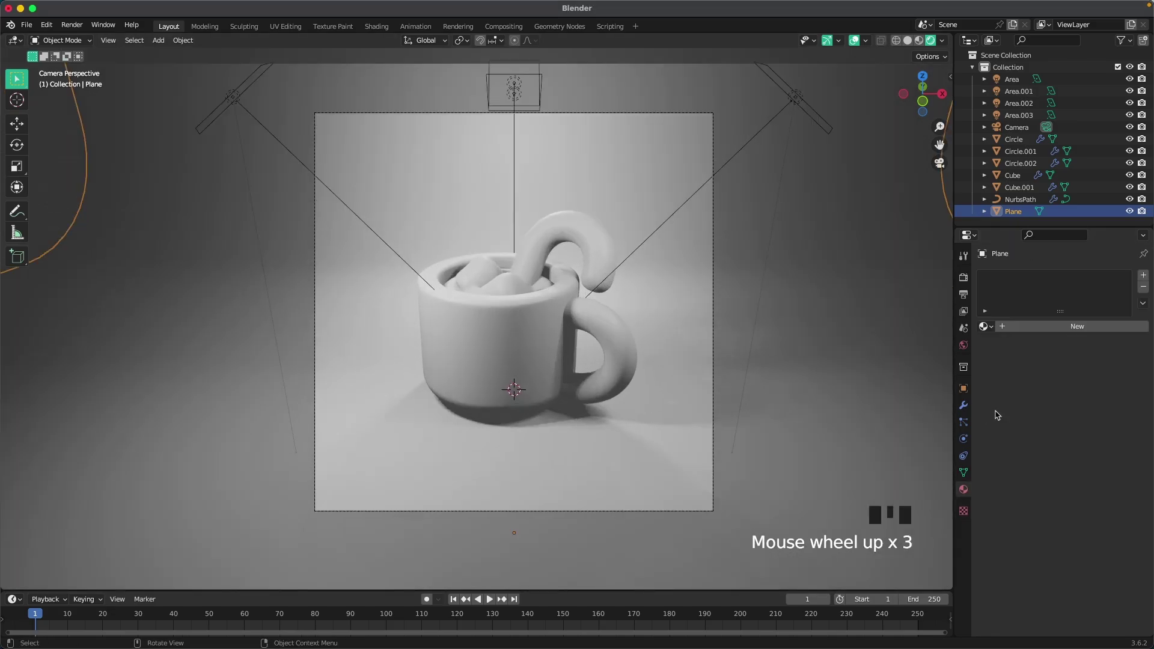
click(1038, 326)
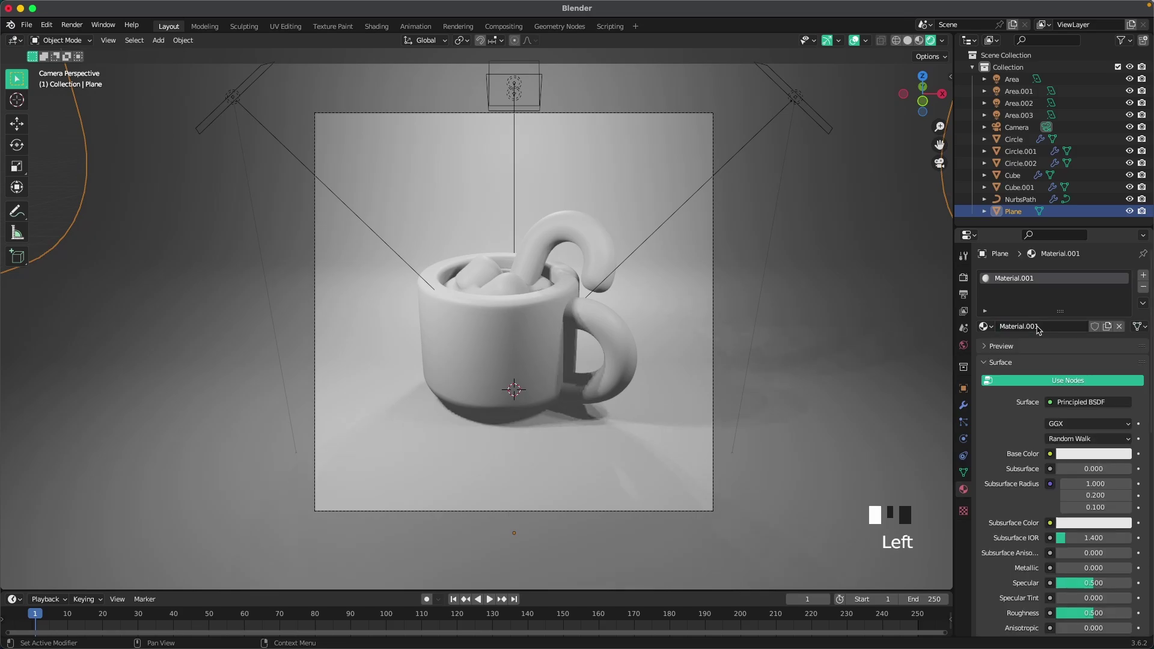
double_click(1037, 326)
text(Backgr)
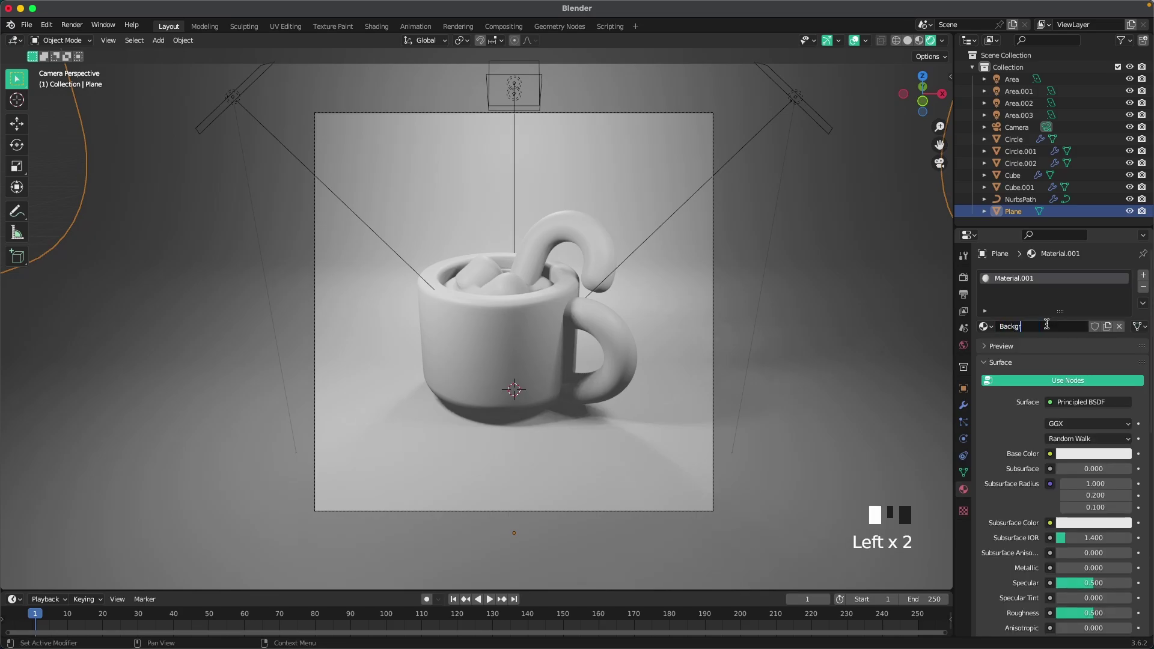
text(ound)
key(Return)
- Set the Background material's base color to hex E7BC94
click(1093, 454)
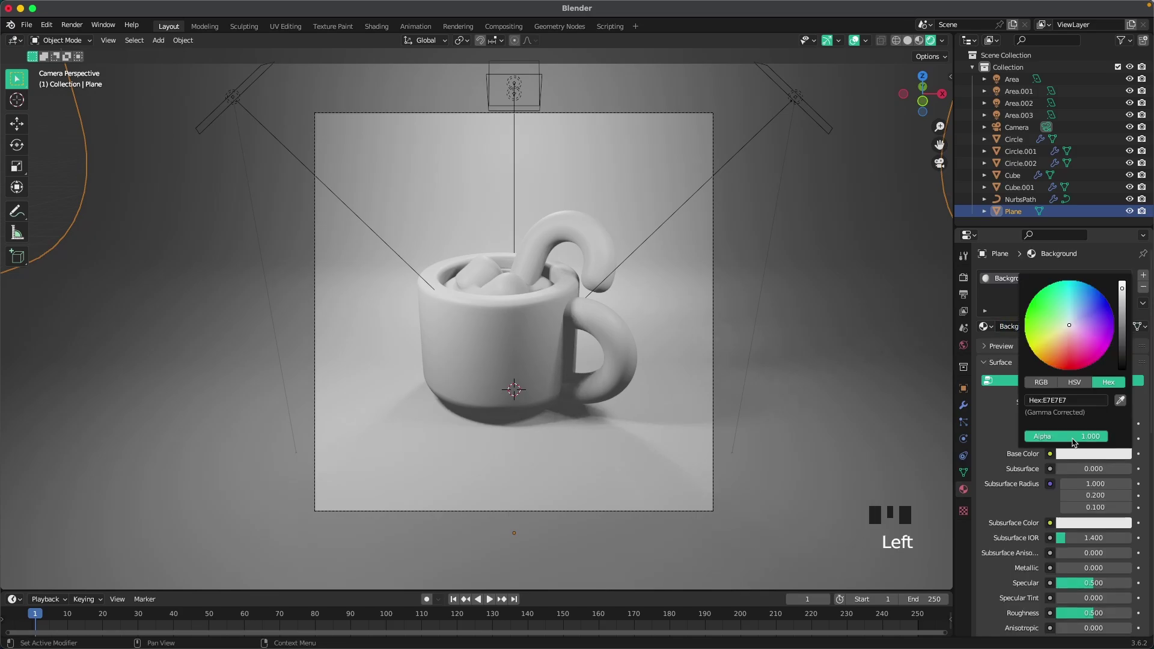
click(1065, 401)
text(E7BC94)
key(Return)
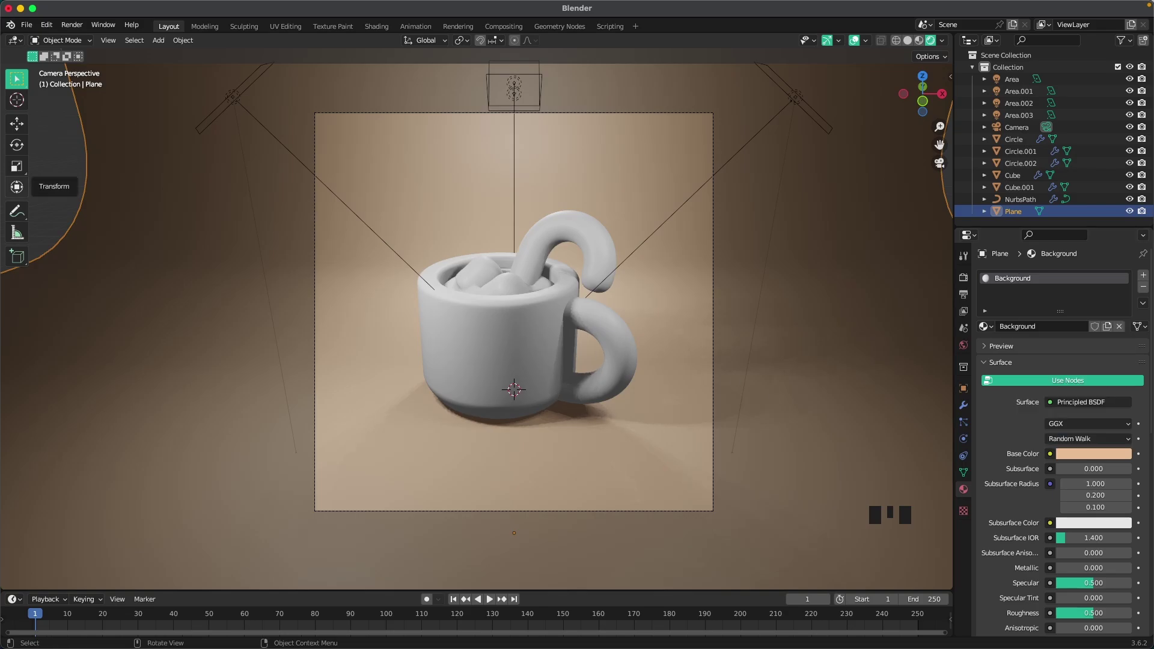
- Create a new material on the mug body and name it Cup
click(542, 330)
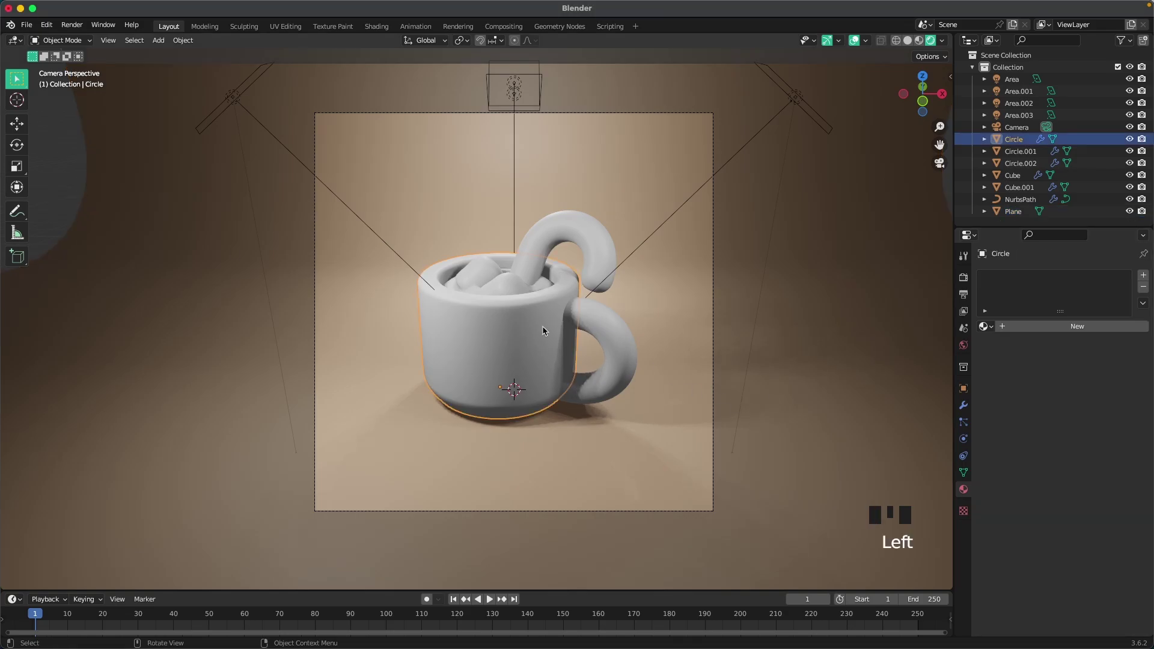
click(1050, 328)
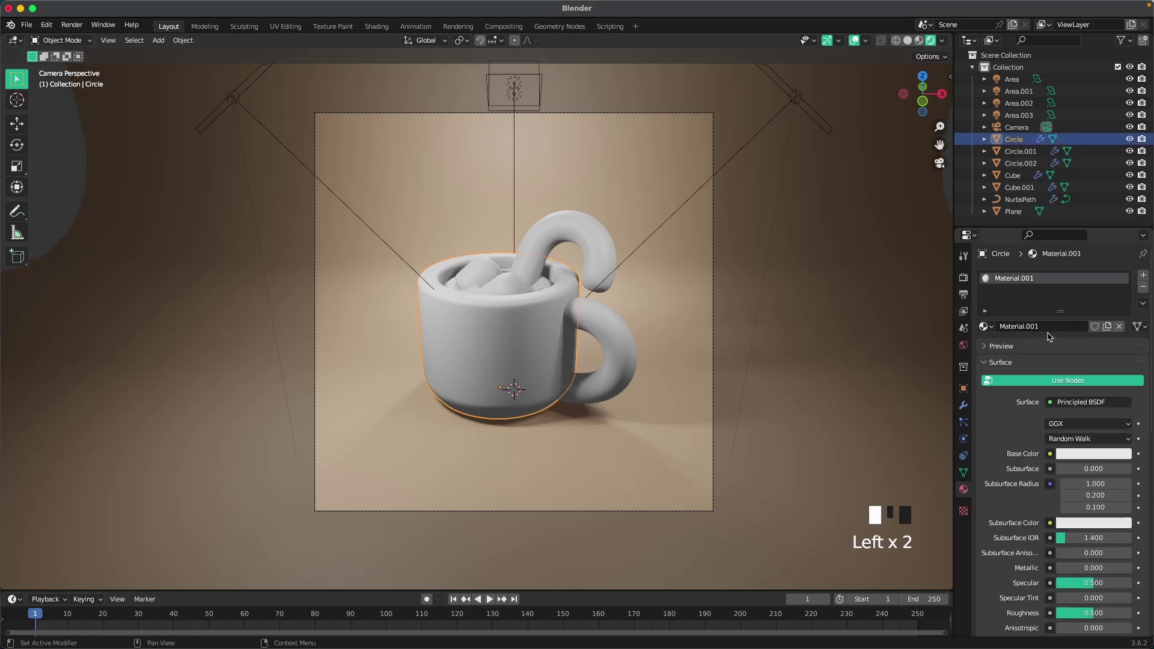
click(1048, 327)
text(Purple)
key(BackSpace)
key(BackSpace)
key(BackSpace)
key(BackSpace)
key(BackSpace)
key(BackSpace)
text(Cup)
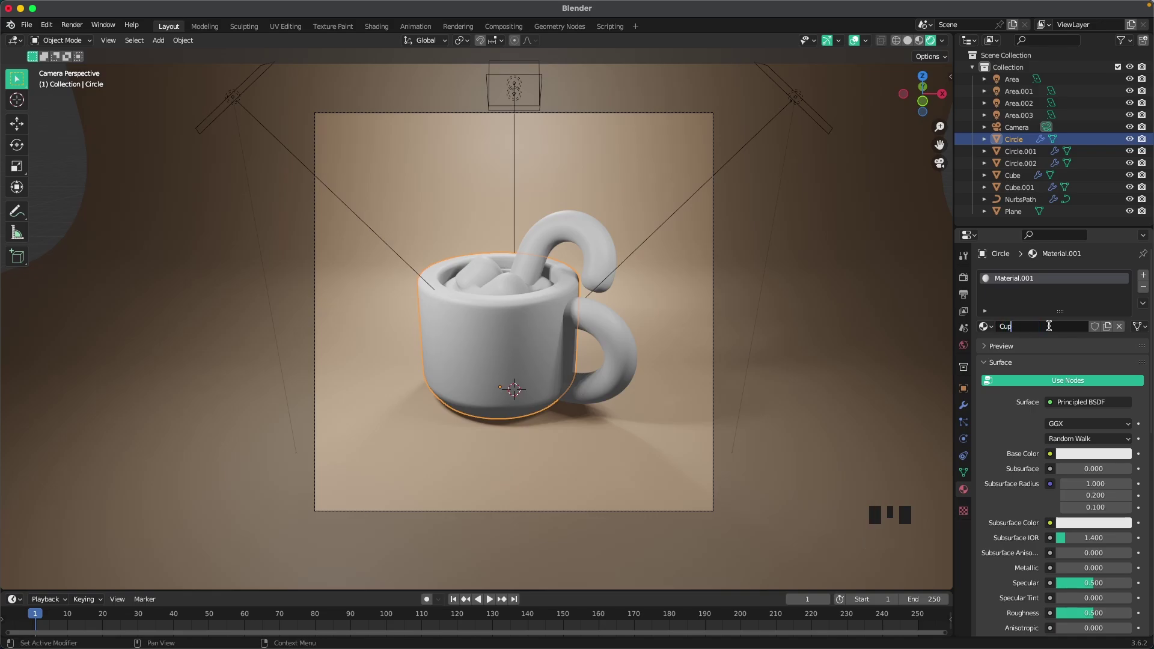
key(Return)
- Set the Cup material's base color to hex C29AE7 and its roughness to 0.3
click(1087, 456)
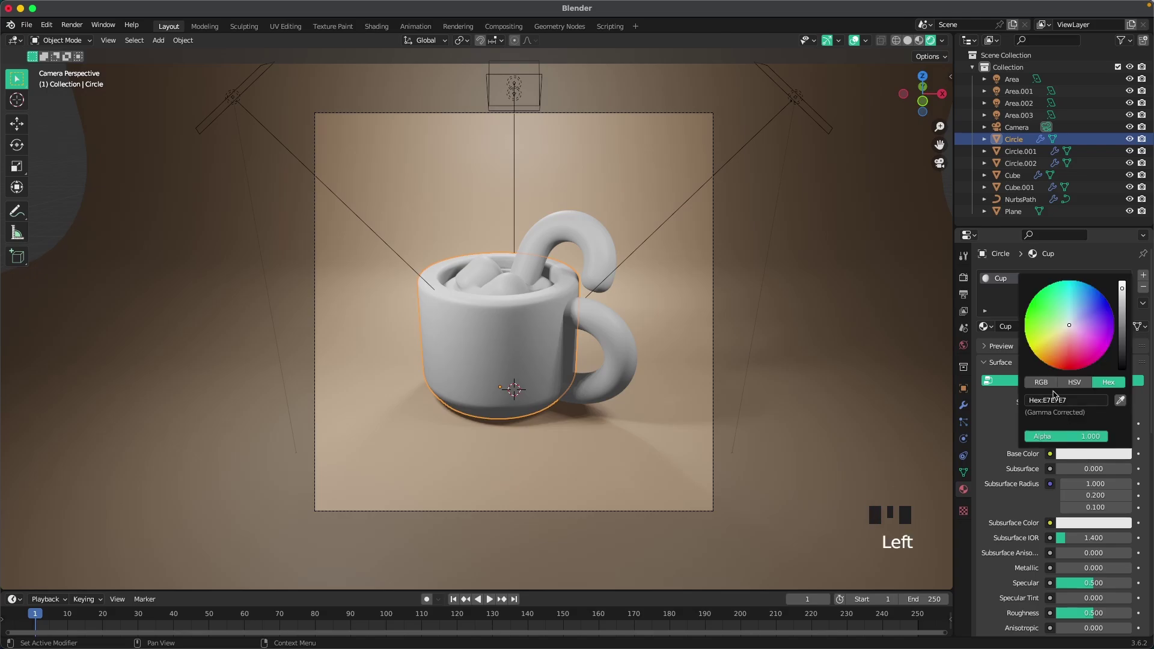
click(1061, 399)
text(C29AE7)
key(Return)
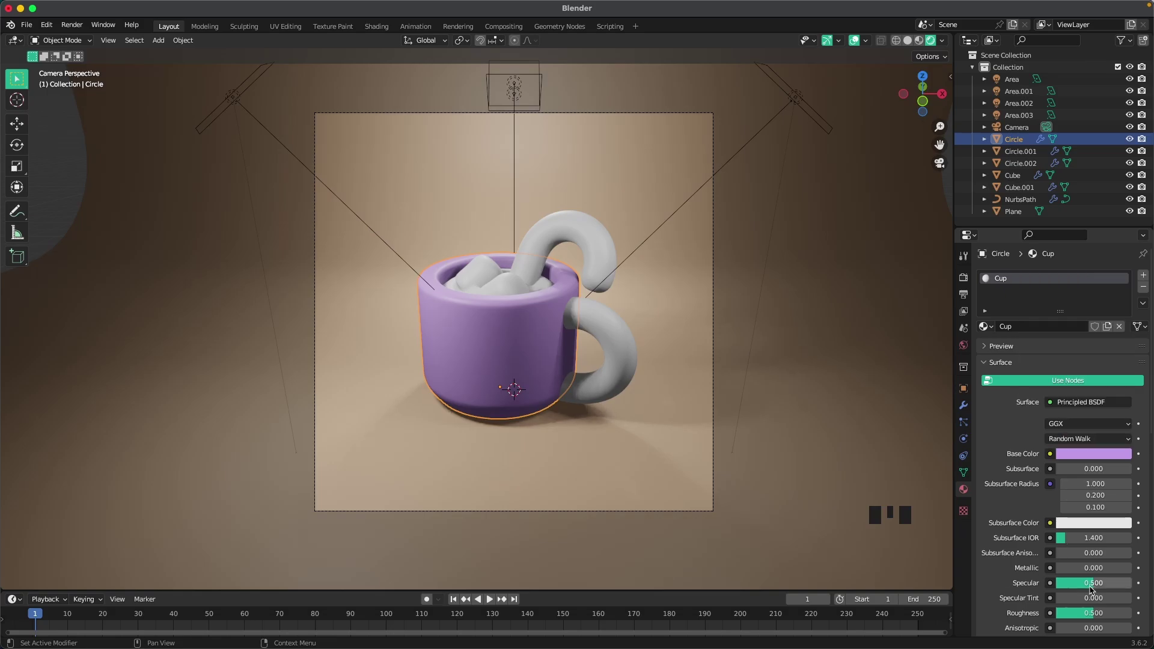
click(1093, 613)
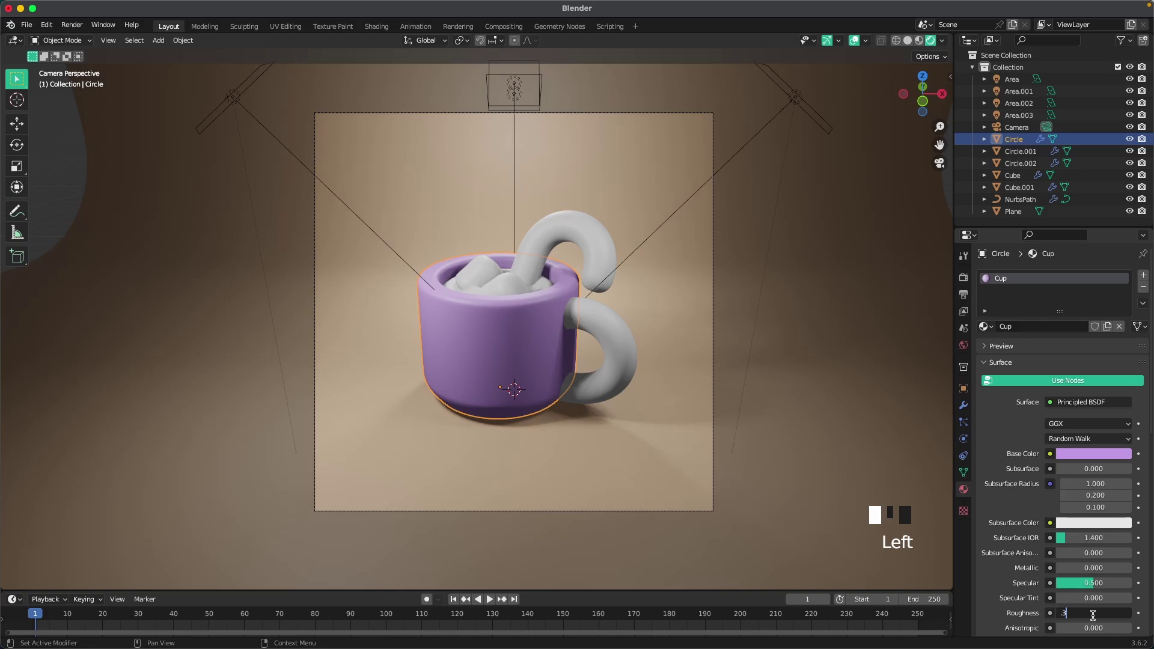
key(Return)
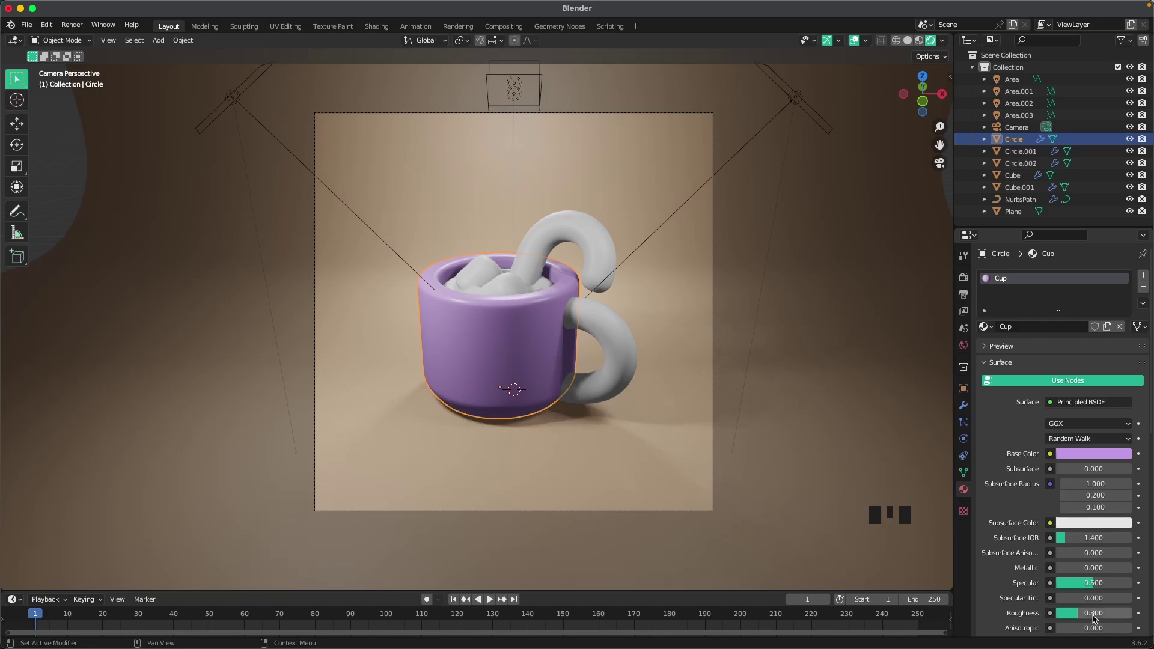
- Link the mug body's Cup material to the handle
click(626, 368)
shift+click(518, 351)
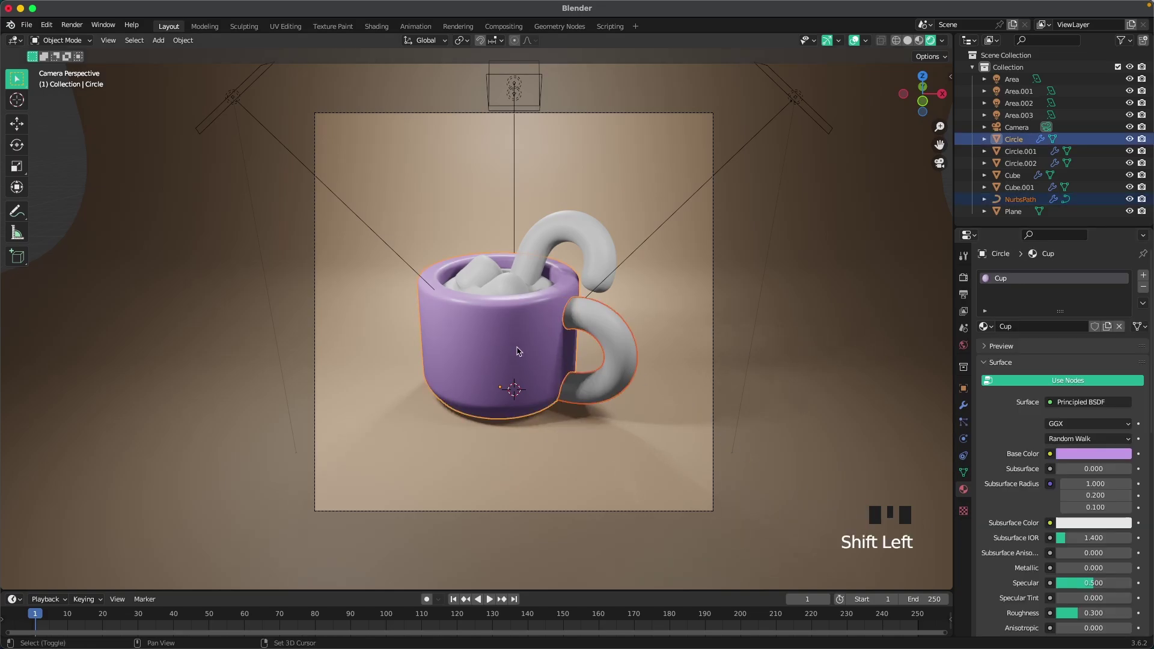
key(ctrl+l)
click(518, 351)
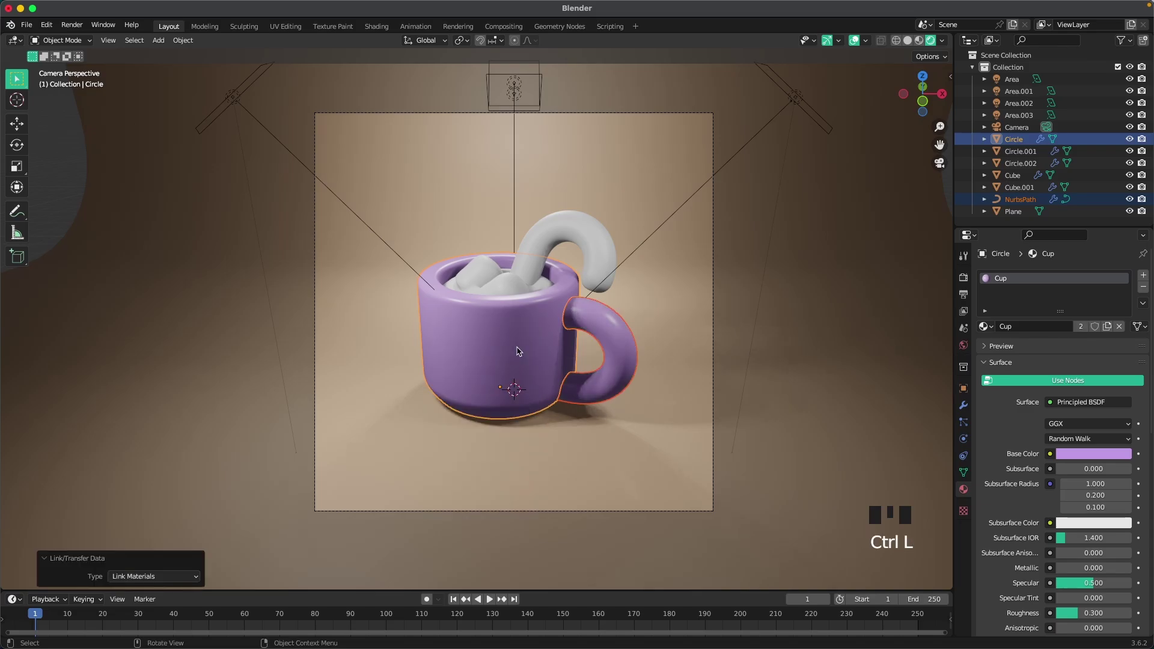
- Create a new material on the liquid inside the mug and name it Chocolate
click(612, 209)
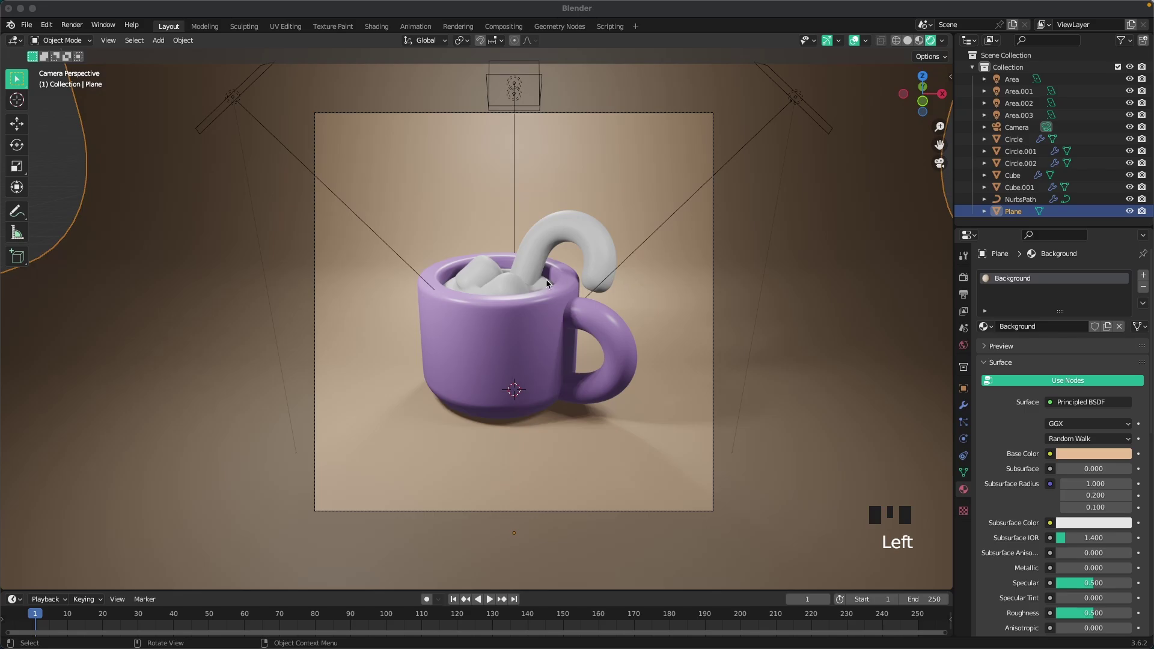
click(547, 282)
click(1069, 328)
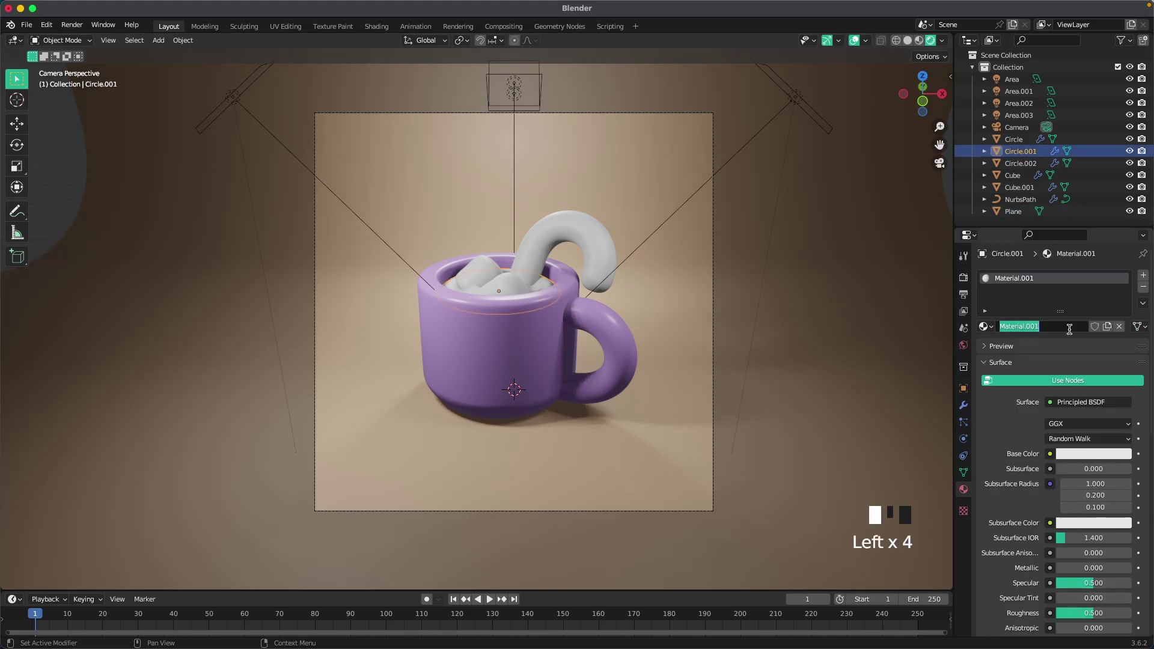
text(Chocolate)
key(Return)
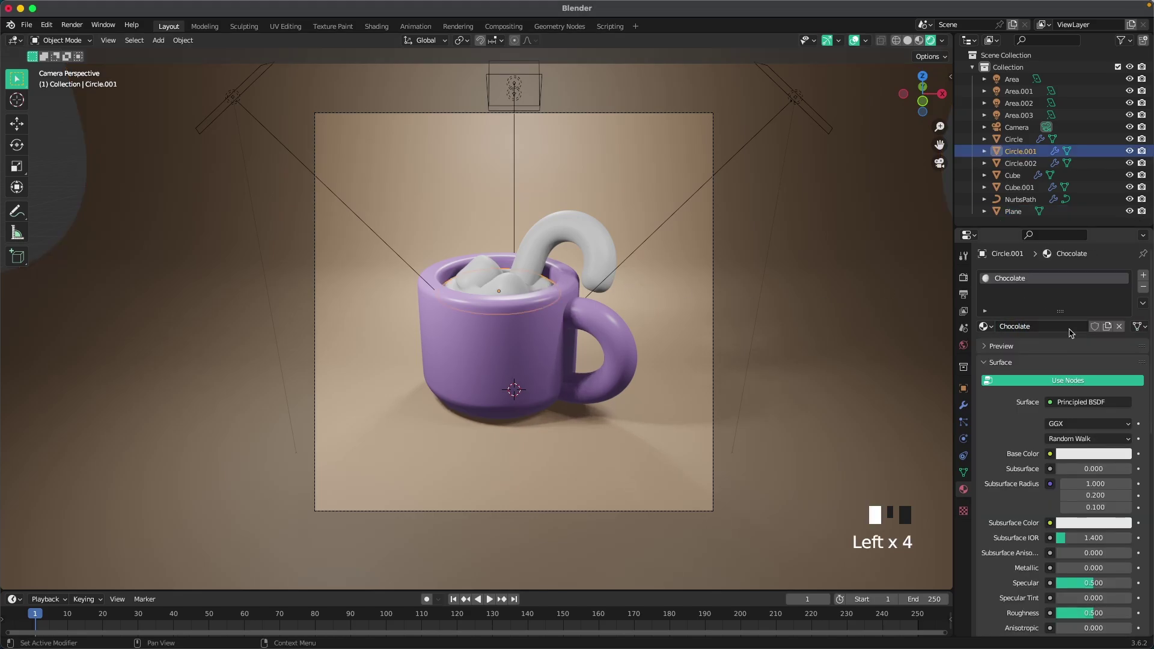
- Set the Chocolate material's base color to hex 76412B and its roughness to 0.2
click(1078, 454)
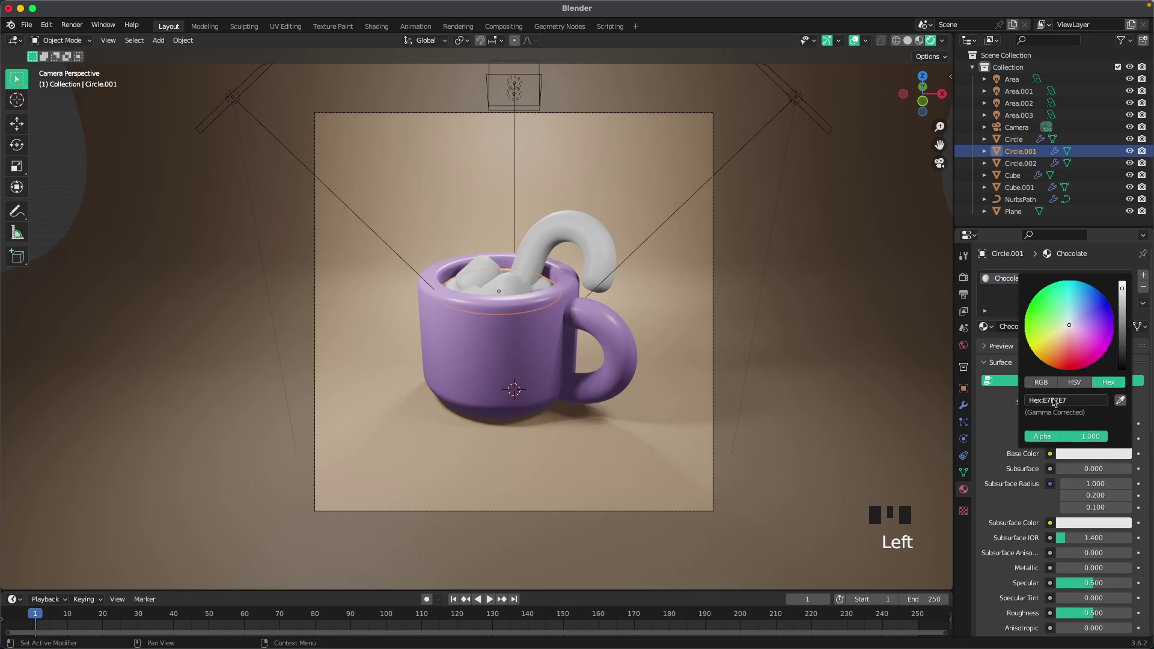
click(1053, 401)
text(76412)
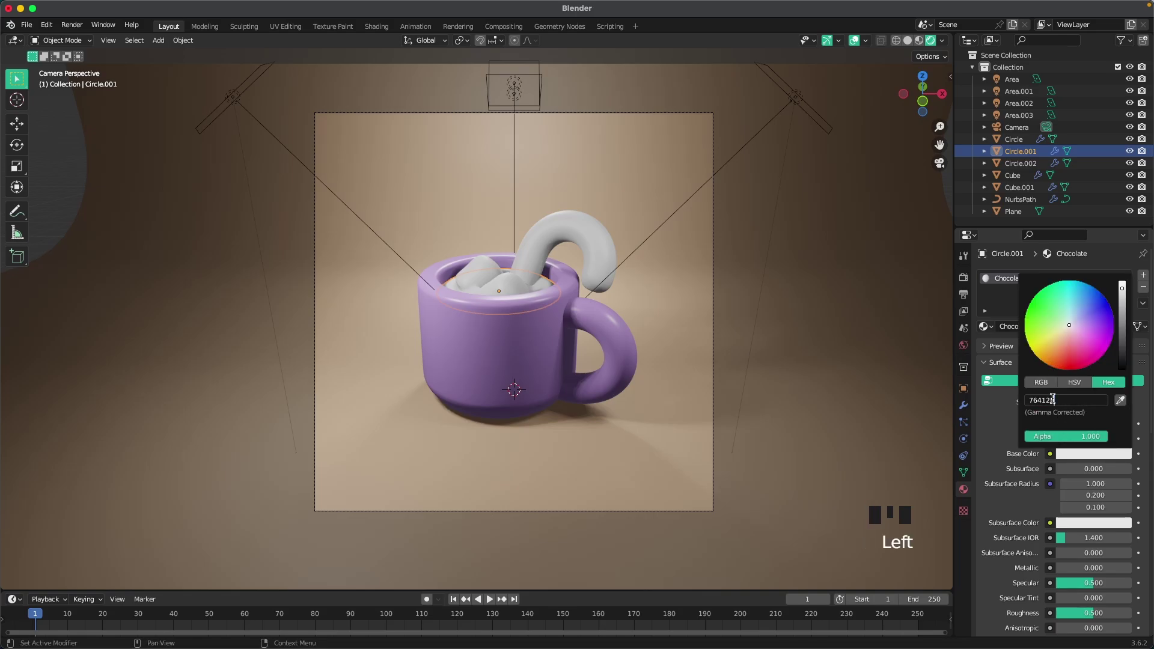
text(B)
key(Return)
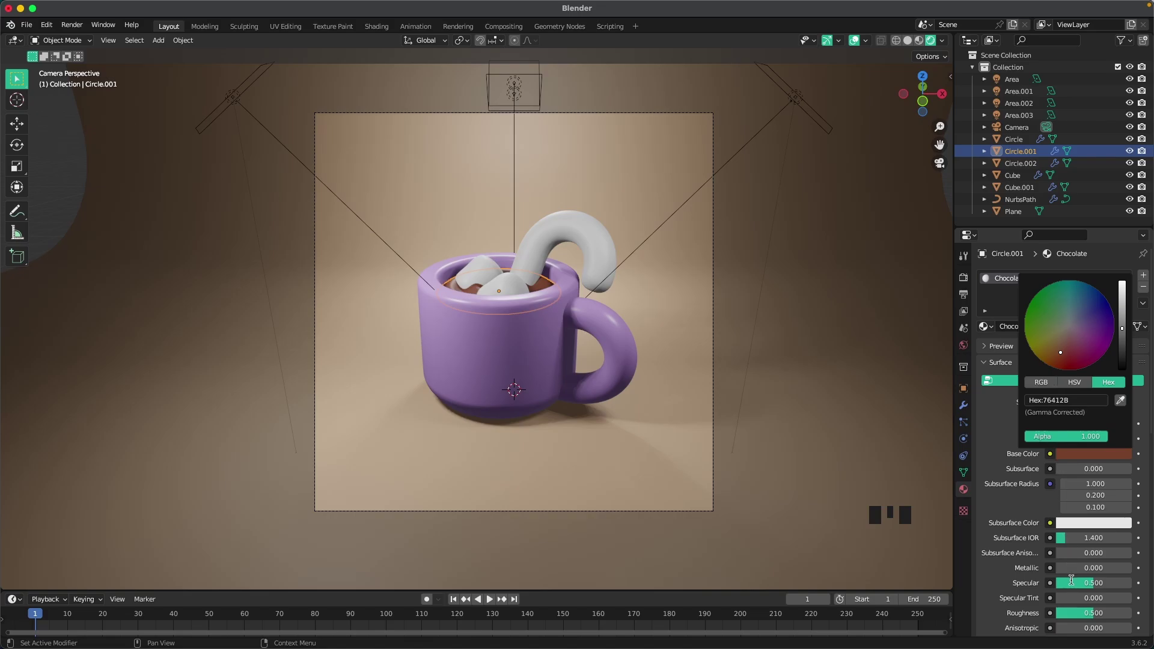
click(1088, 612)
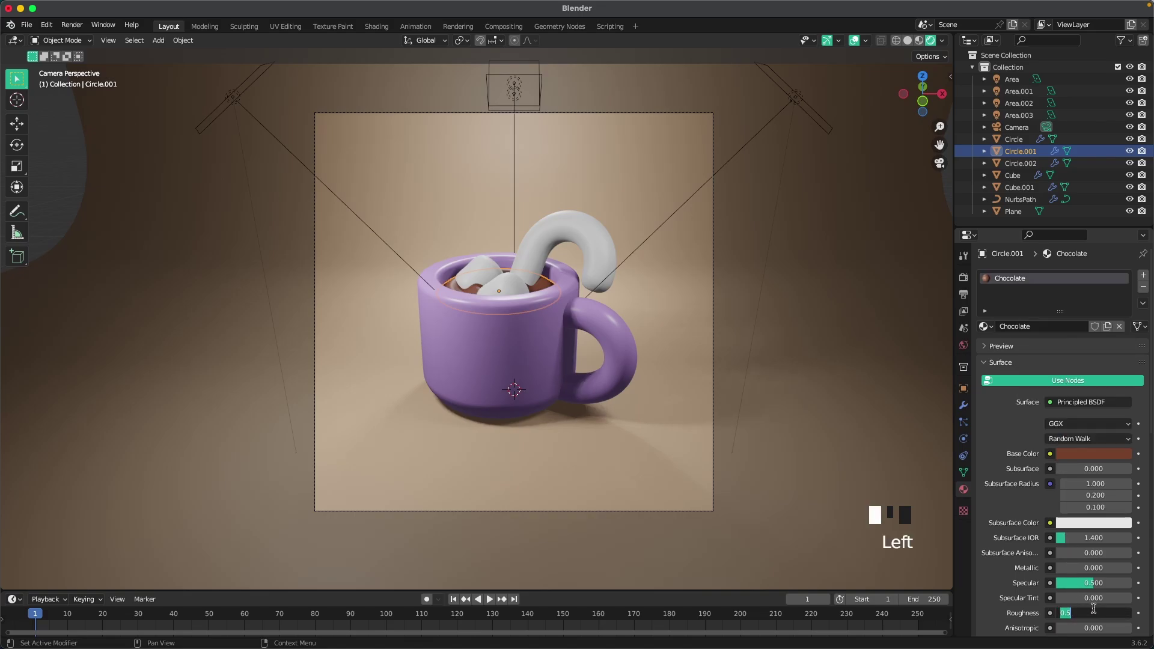
text(0.2)
key(Return)
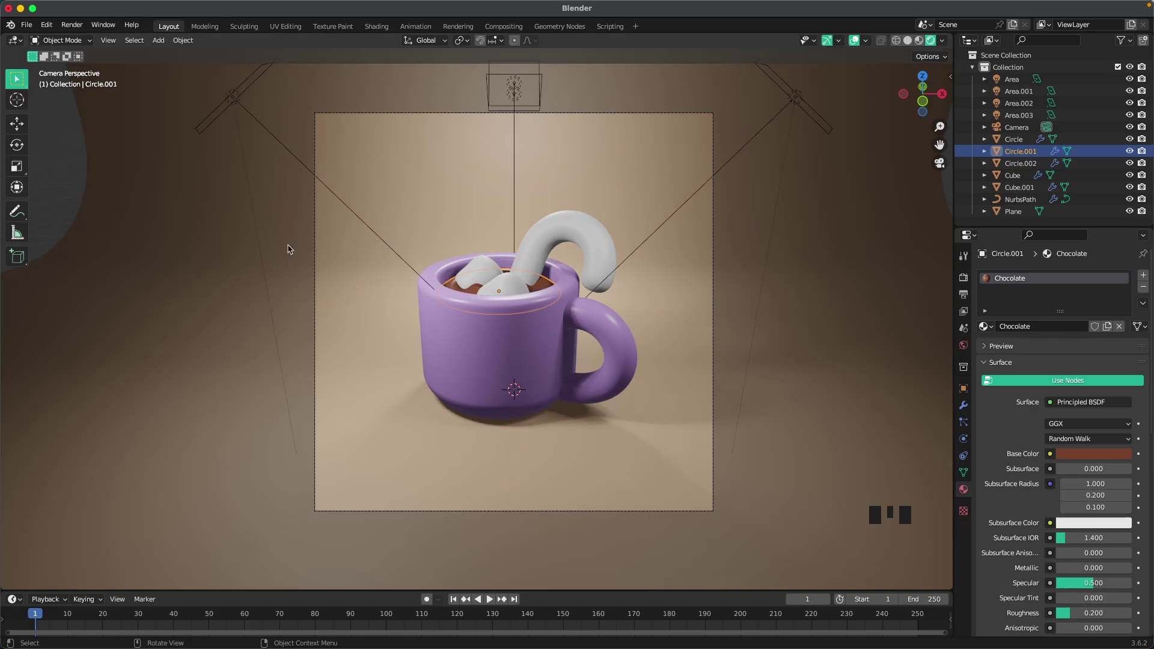
- Add a new material to each of the two cubes floating in the liquid
click(514, 280)
click(1034, 326)
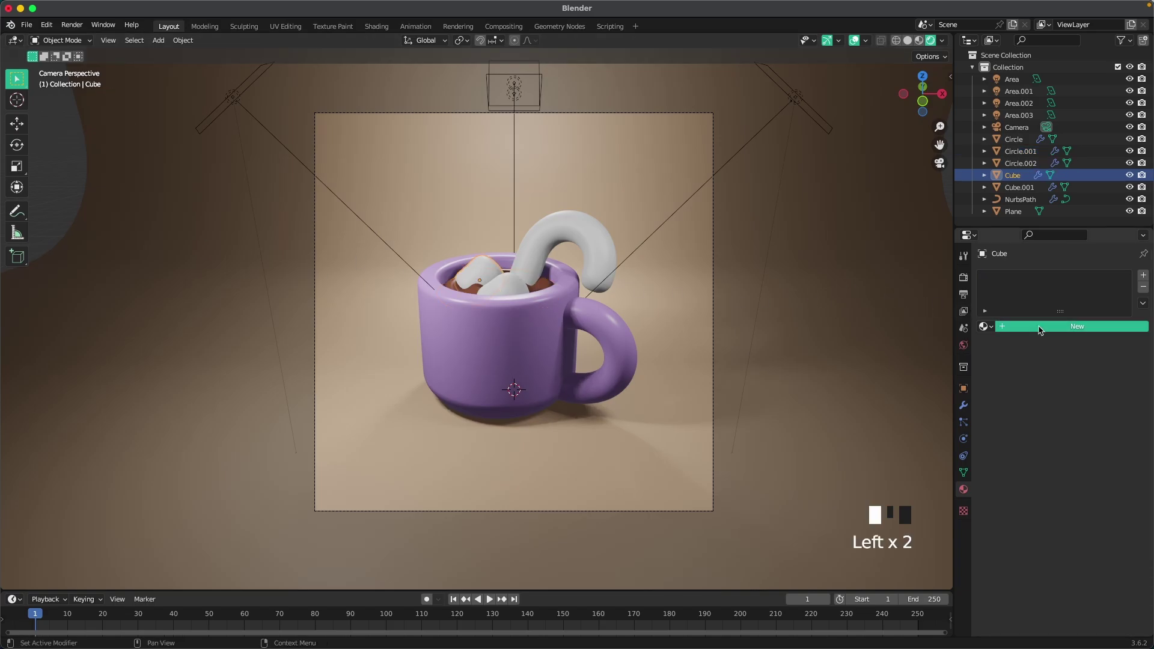
click(519, 294)
click(1040, 328)
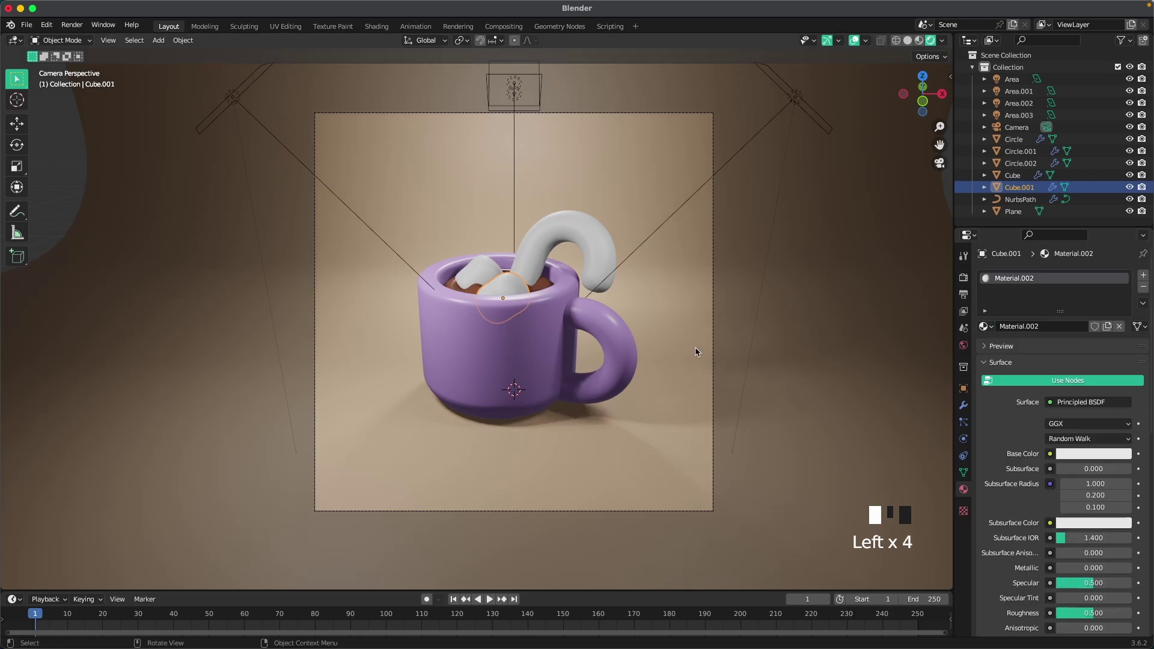
- Create a new material on the candy cane and name it White
click(695, 353)
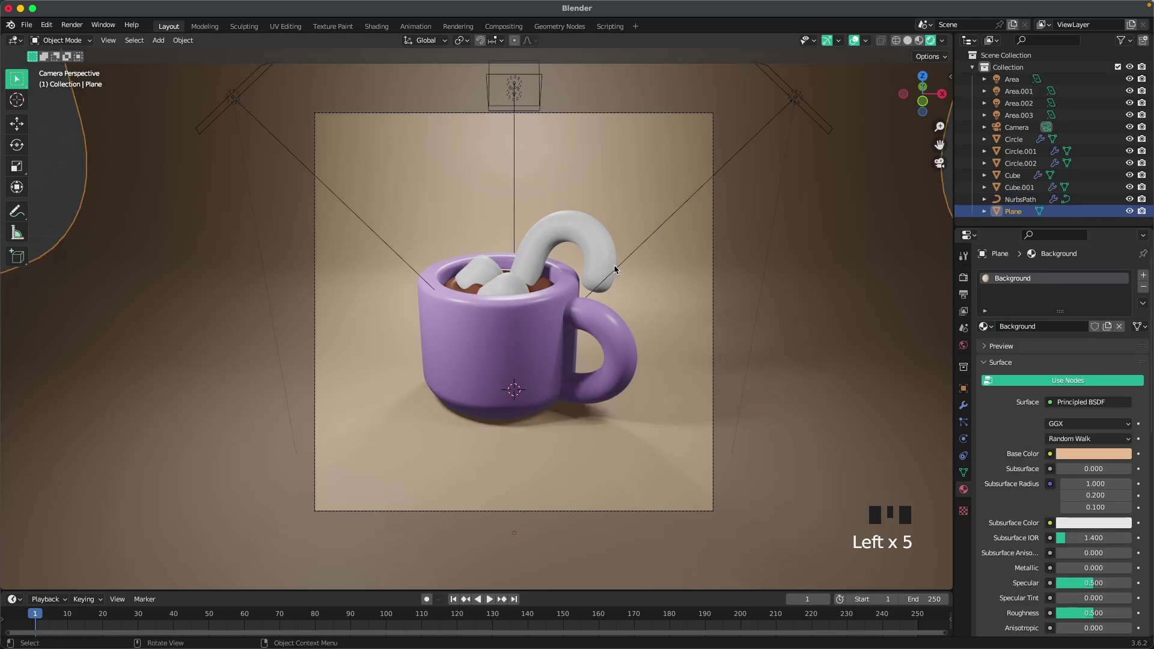
click(575, 243)
scroll(607, 220, up, 2)
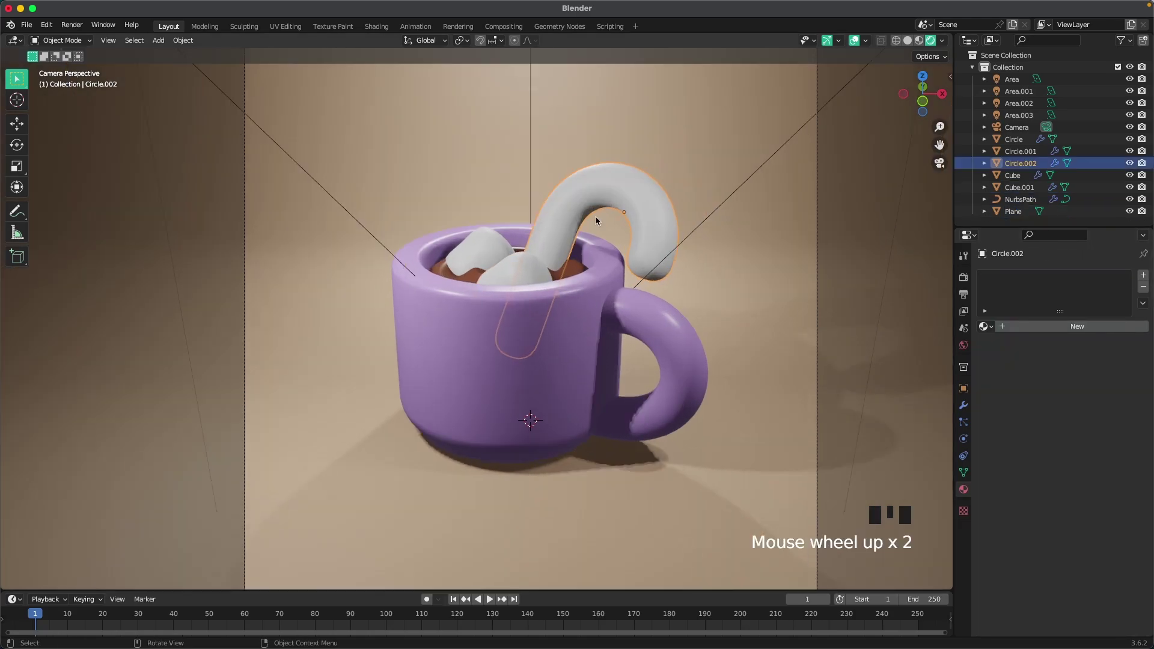
shift+middle_drag(595, 215, 589, 280)
scroll(589, 280, up, 1)
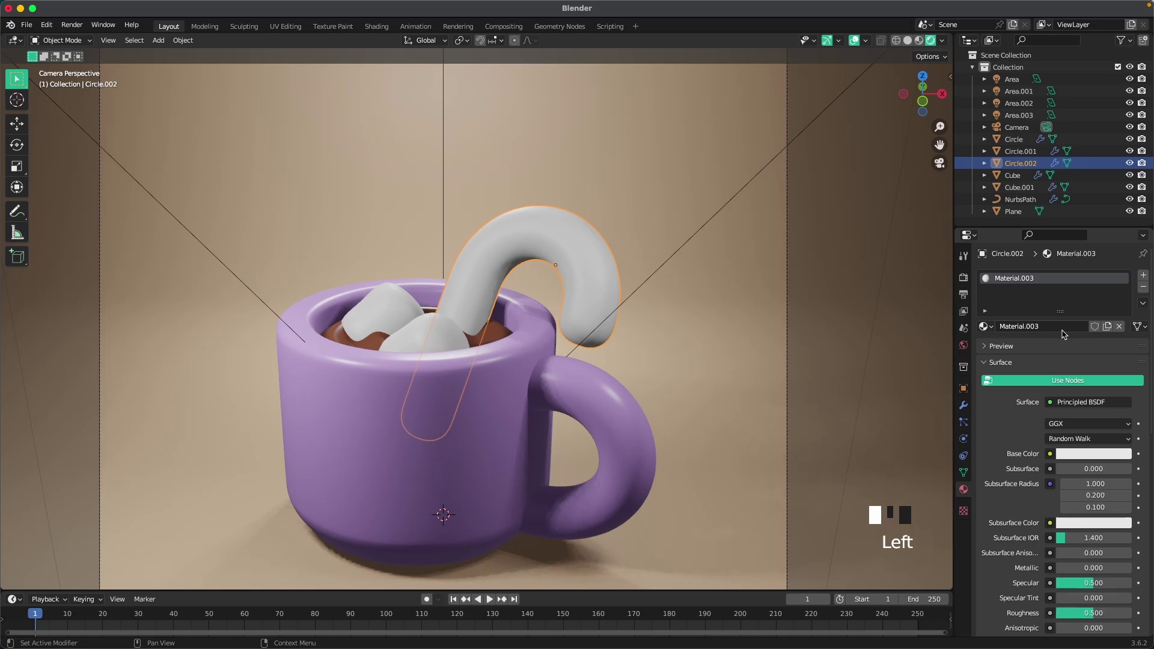
click(1054, 327)
text(W)
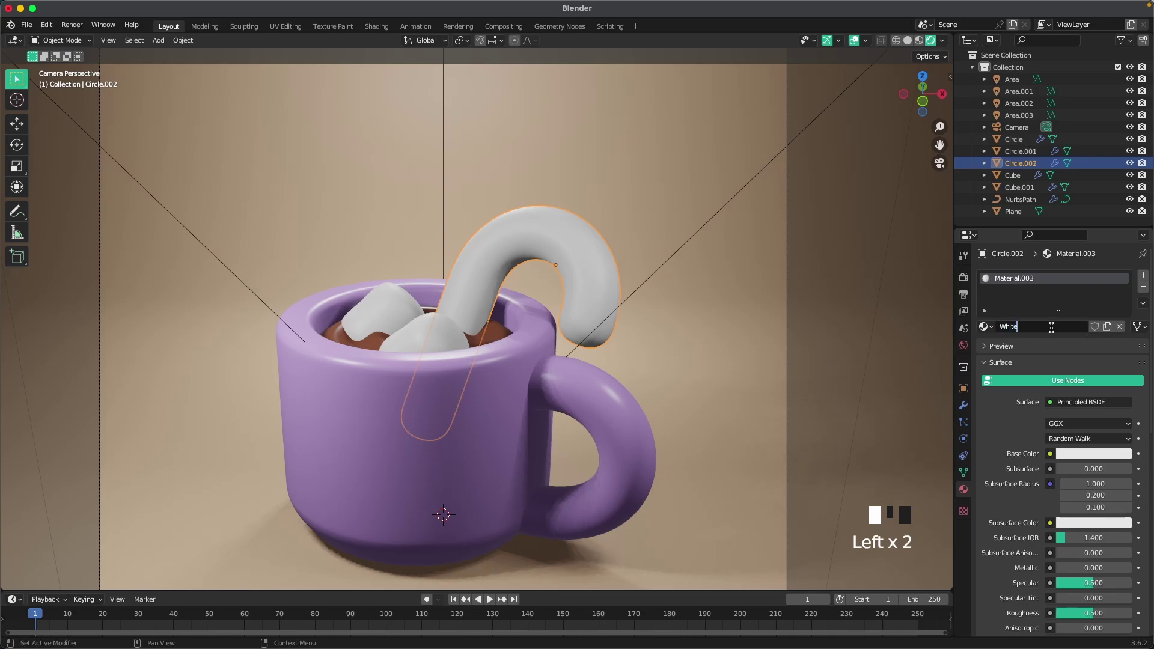
text(hite)
key(Return)
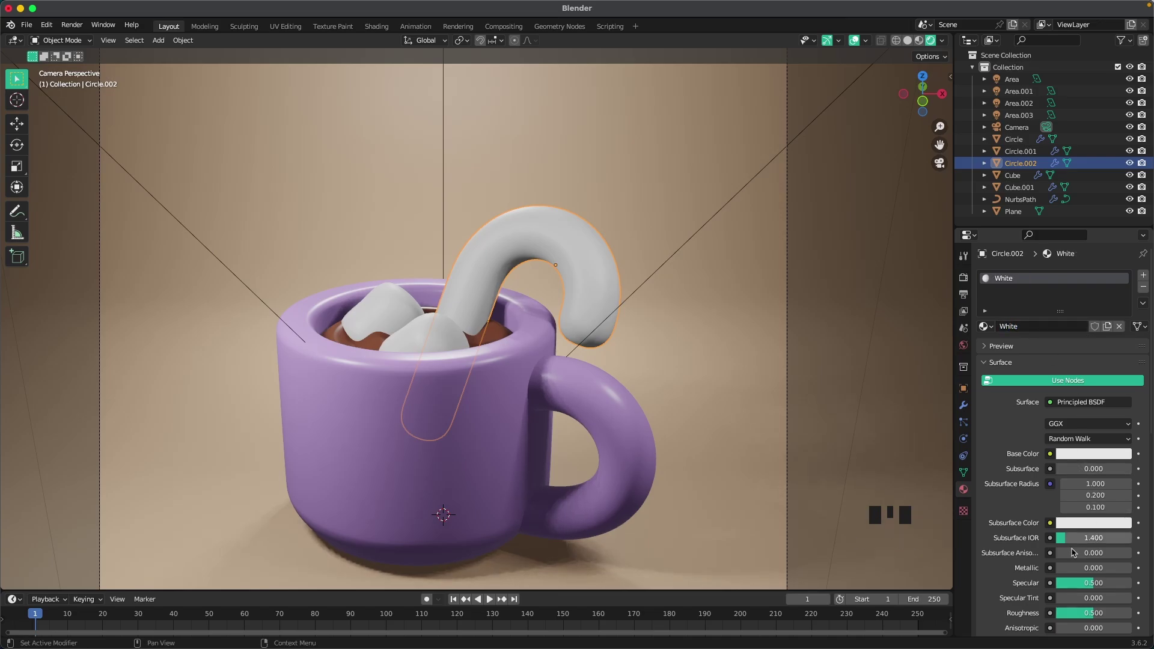
- Set the White material's roughness to 0.2
drag(1093, 613, 1058, 613)
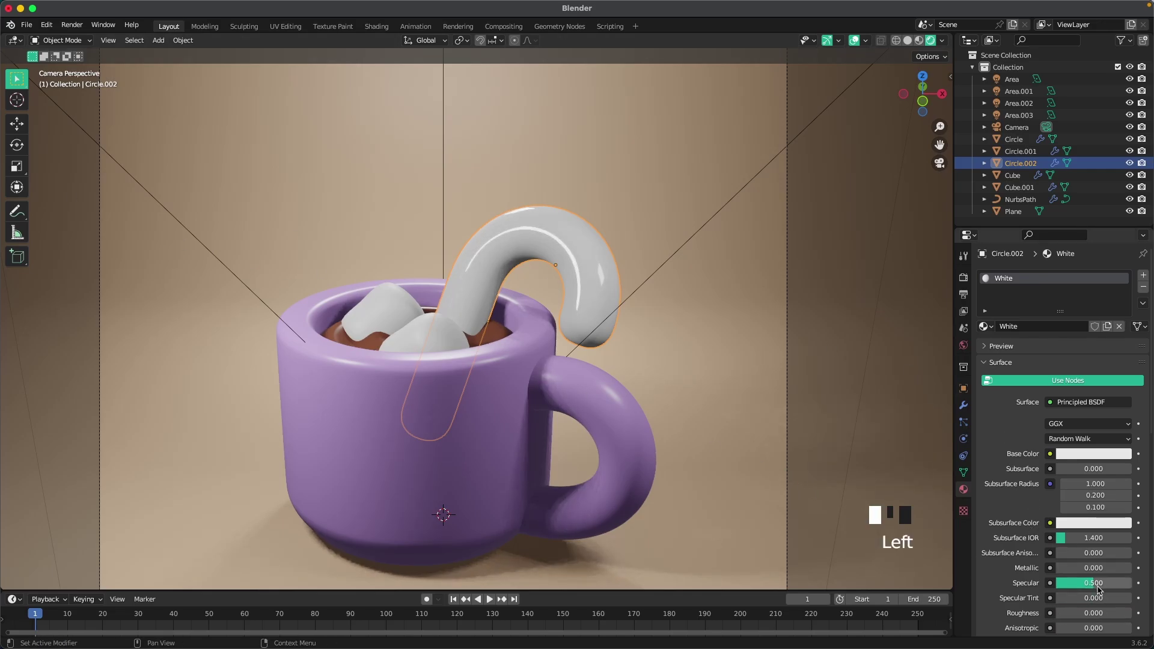
click(1083, 613)
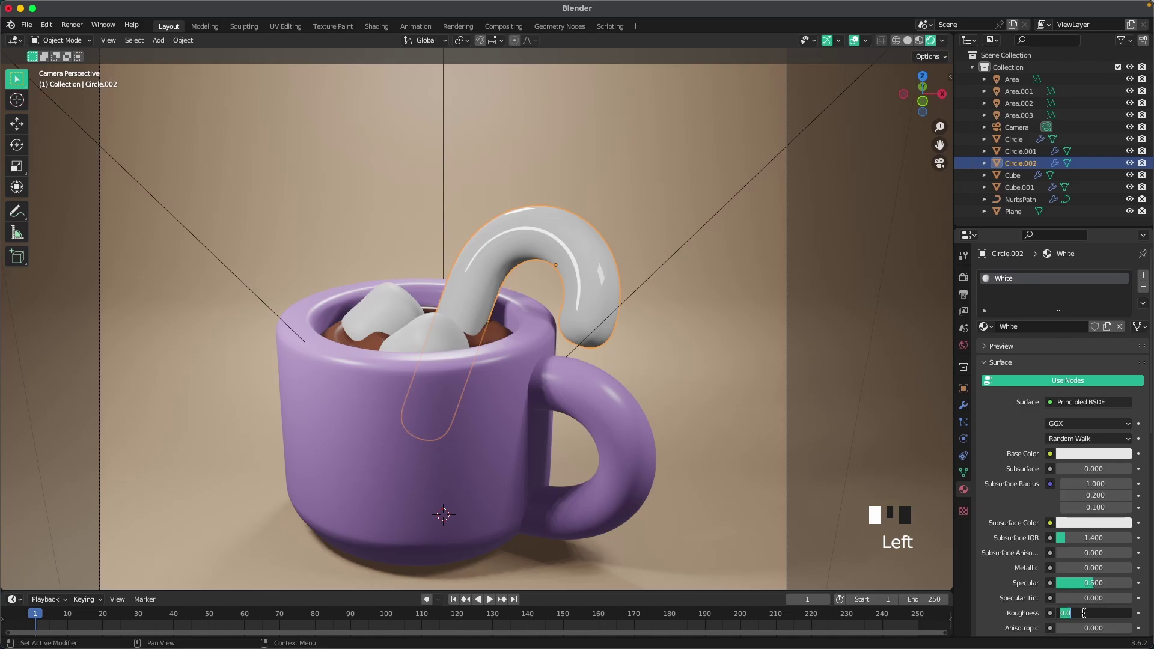
key(Return)
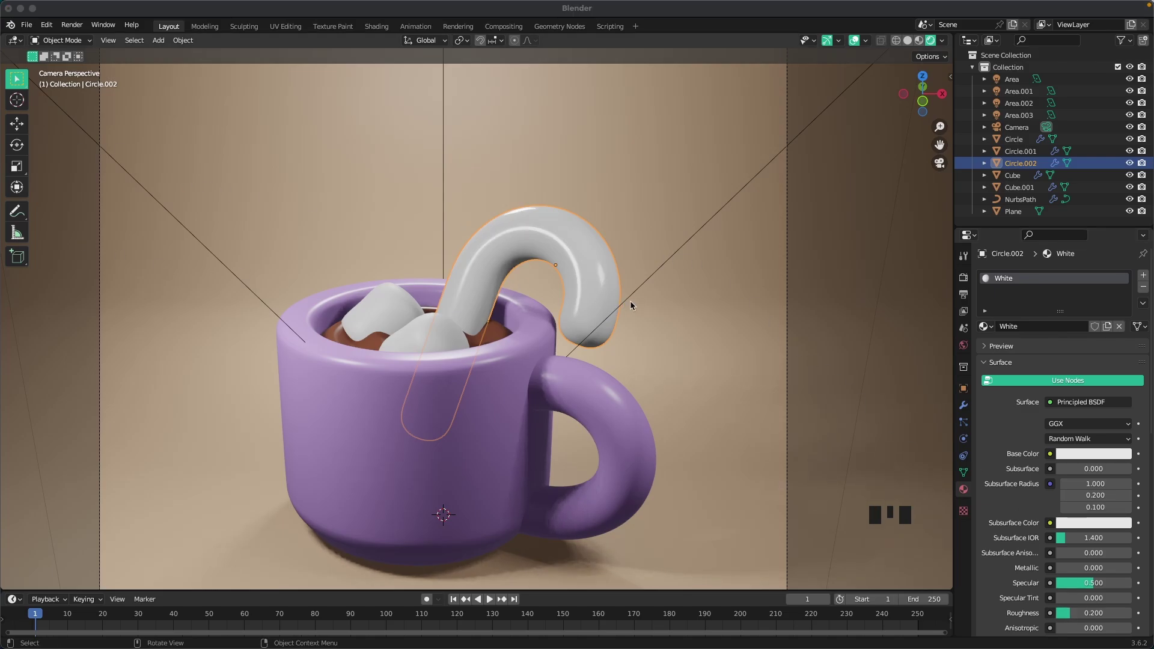
- Edit the candy cane's mesh in face mode and select alternating spiral bands of faces along its length
click(675, 335)
click(593, 266)
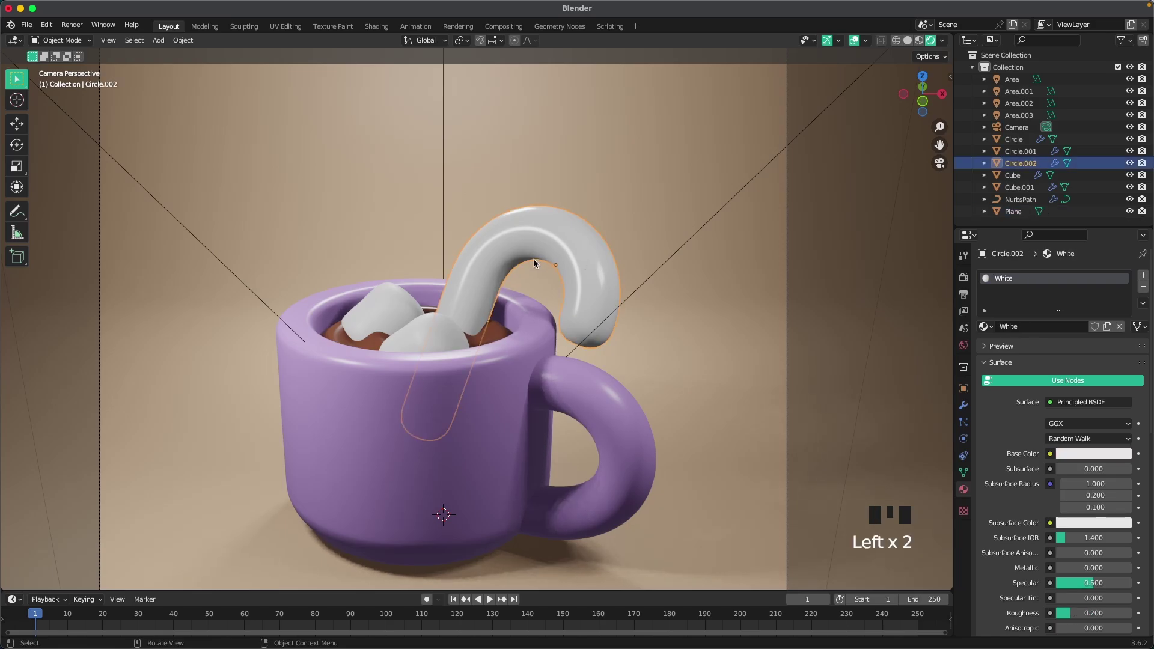
key(Tab)
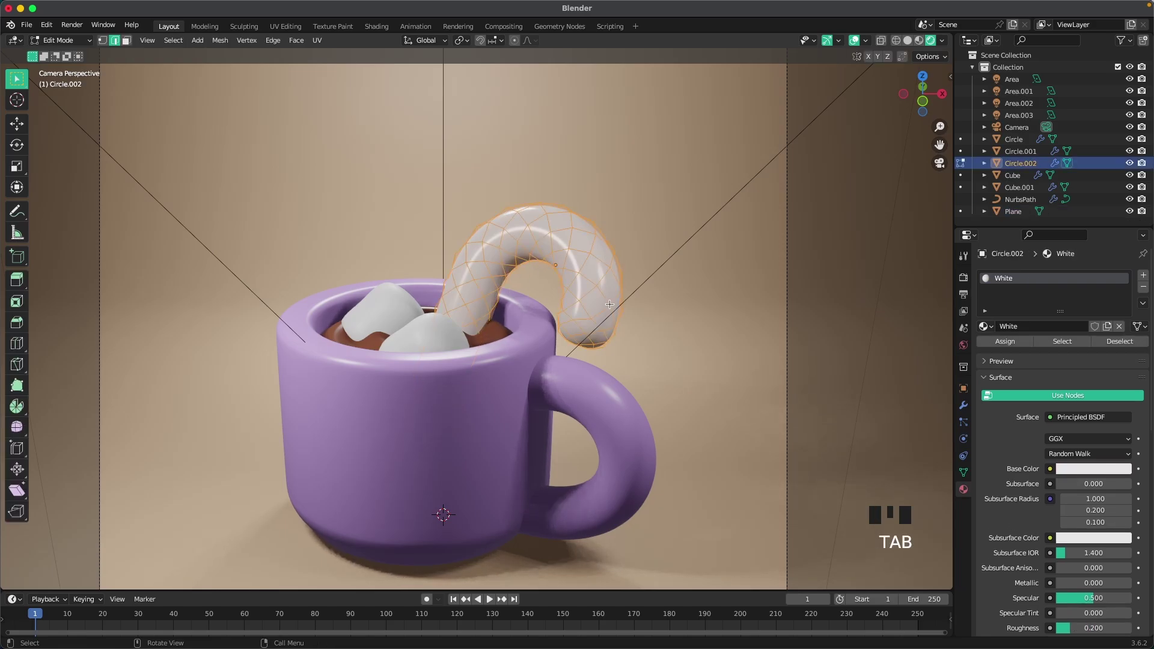
click(126, 40)
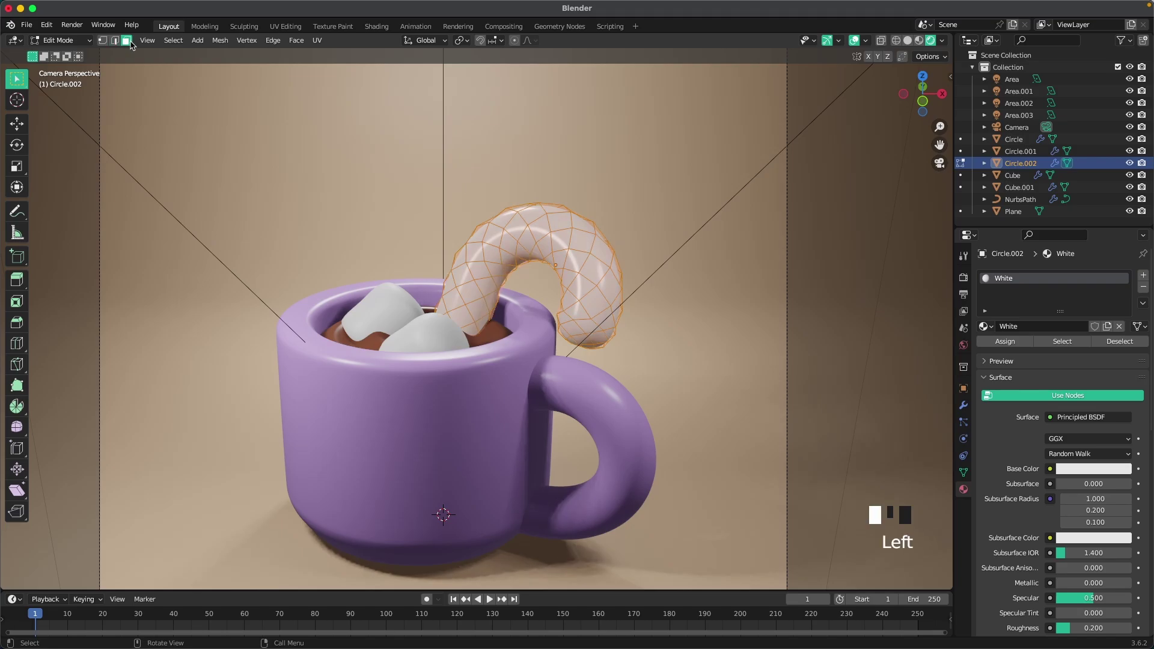
scroll(482, 226, up, 1)
click(439, 307)
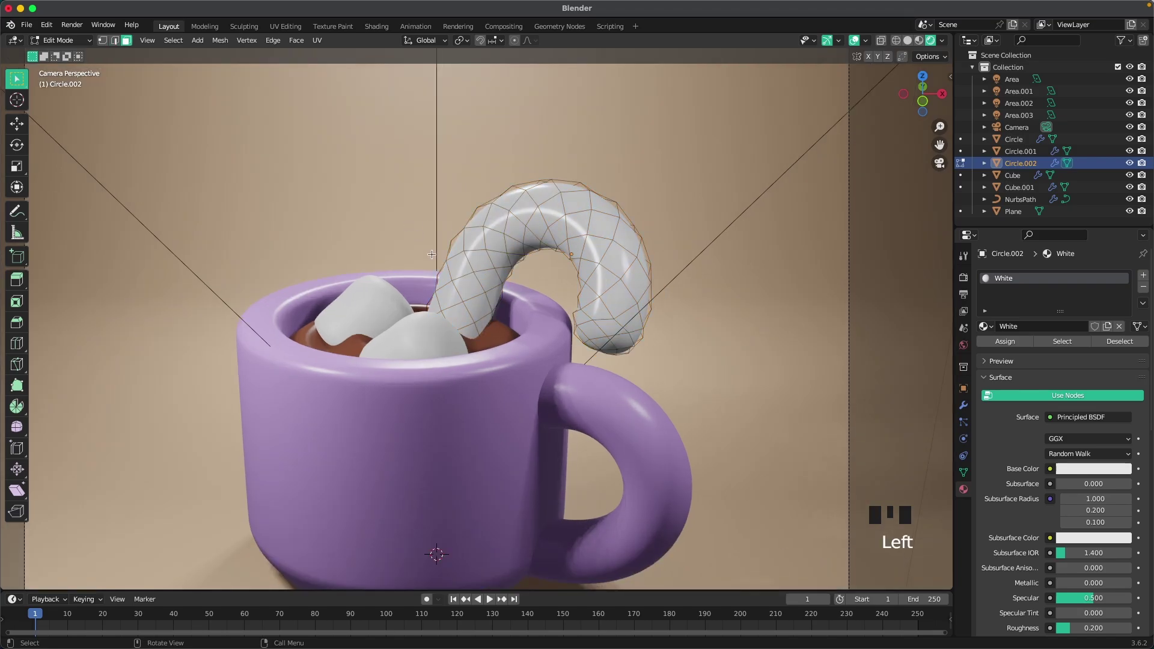
shift+click(447, 299)
shift+click(550, 240)
shift+click(619, 231)
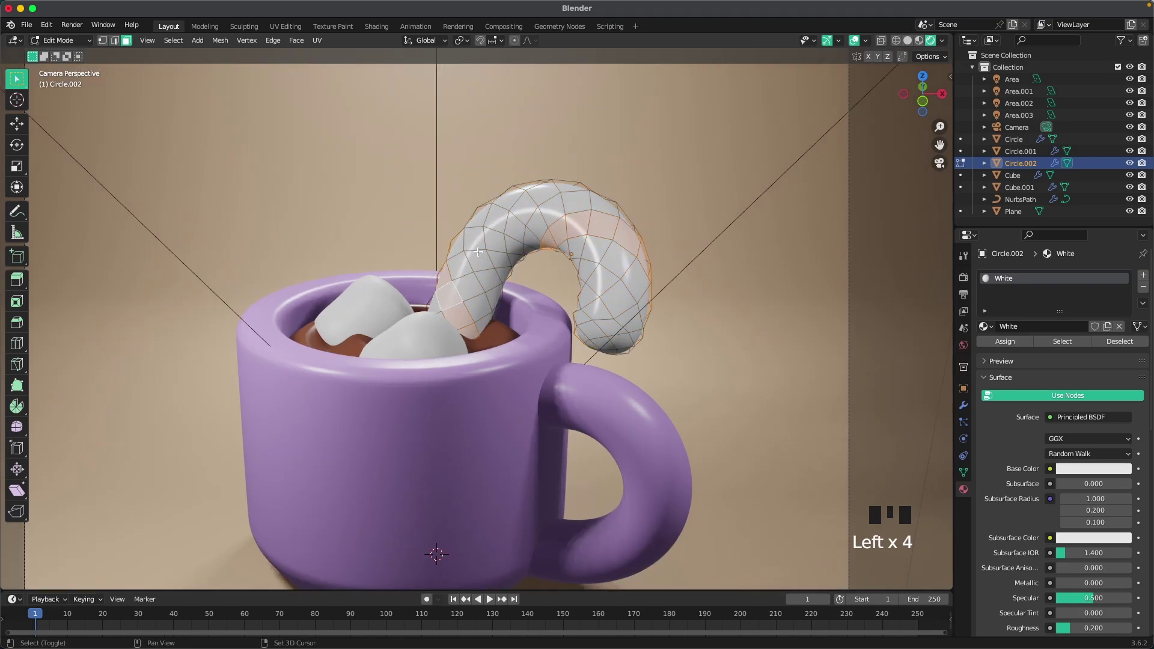
shift+click(478, 252)
shift+click(475, 276)
shift+click(463, 300)
shift+click(479, 260)
shift+click(520, 207)
shift+click(521, 252)
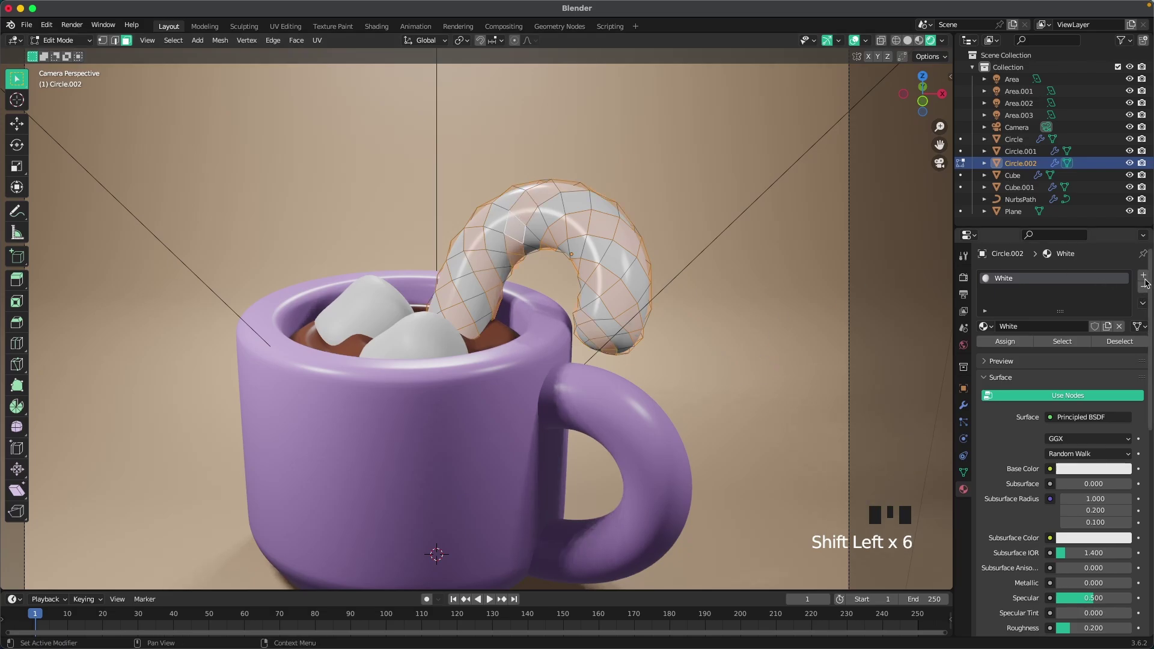
- Add a second material slot to the candy cane with a new material named Red
click(1143, 276)
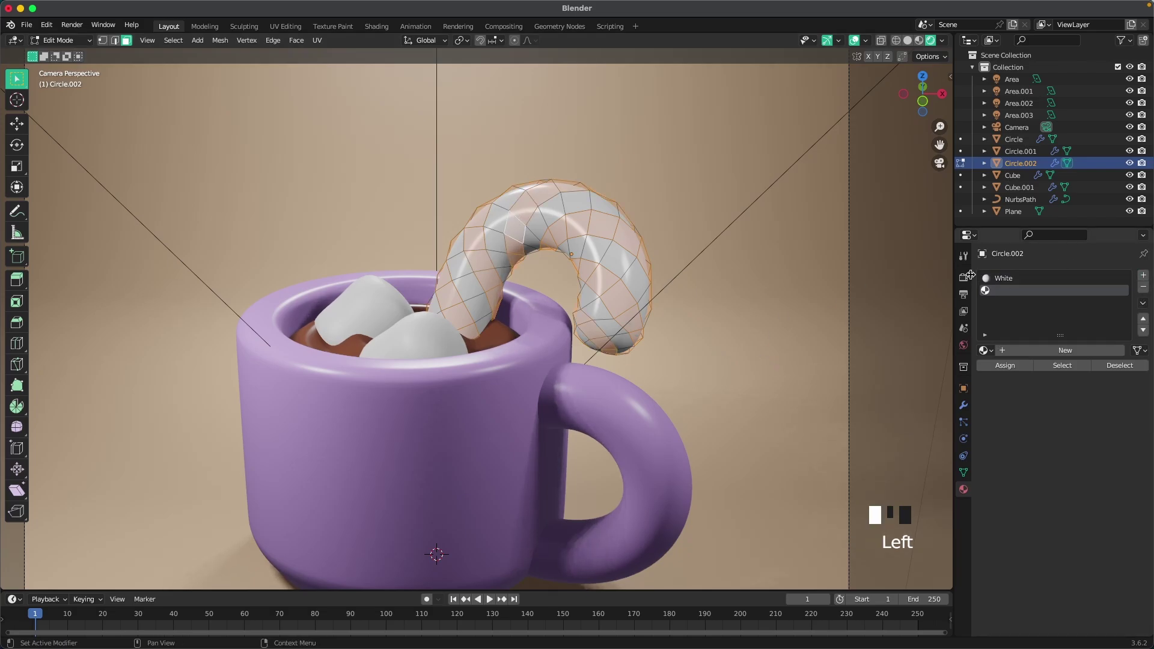
click(1033, 351)
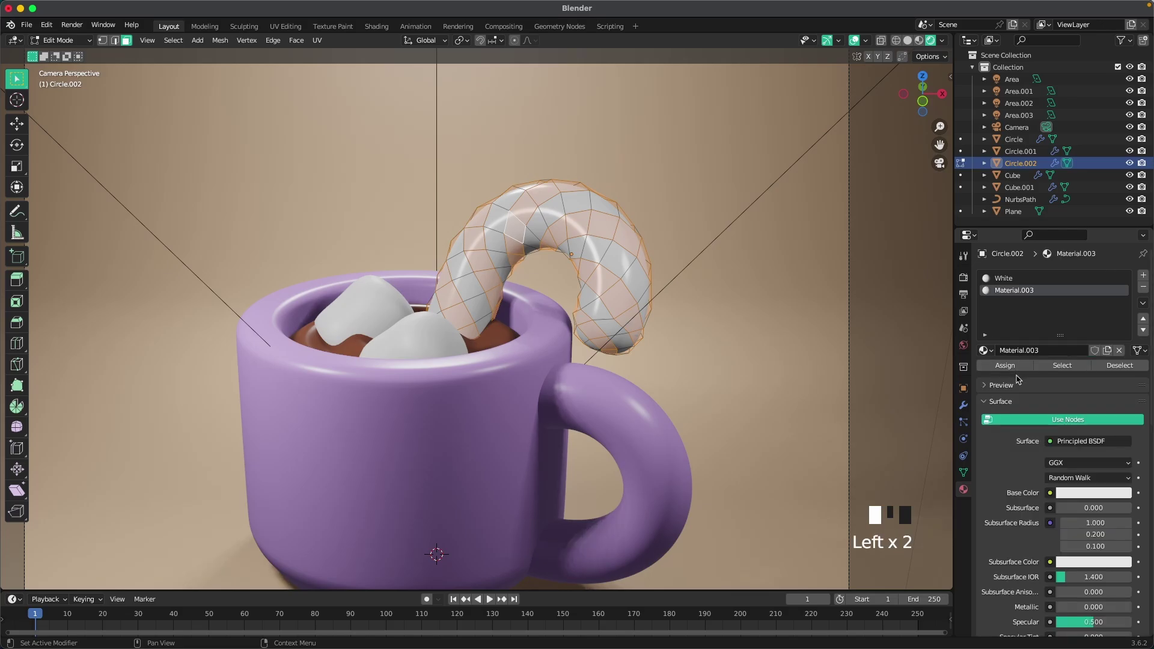
click(1030, 352)
text(Red)
key(Tab)
- Set the Red material's base color to hex E74D5F and assign it to the selected spiral faces
click(1088, 491)
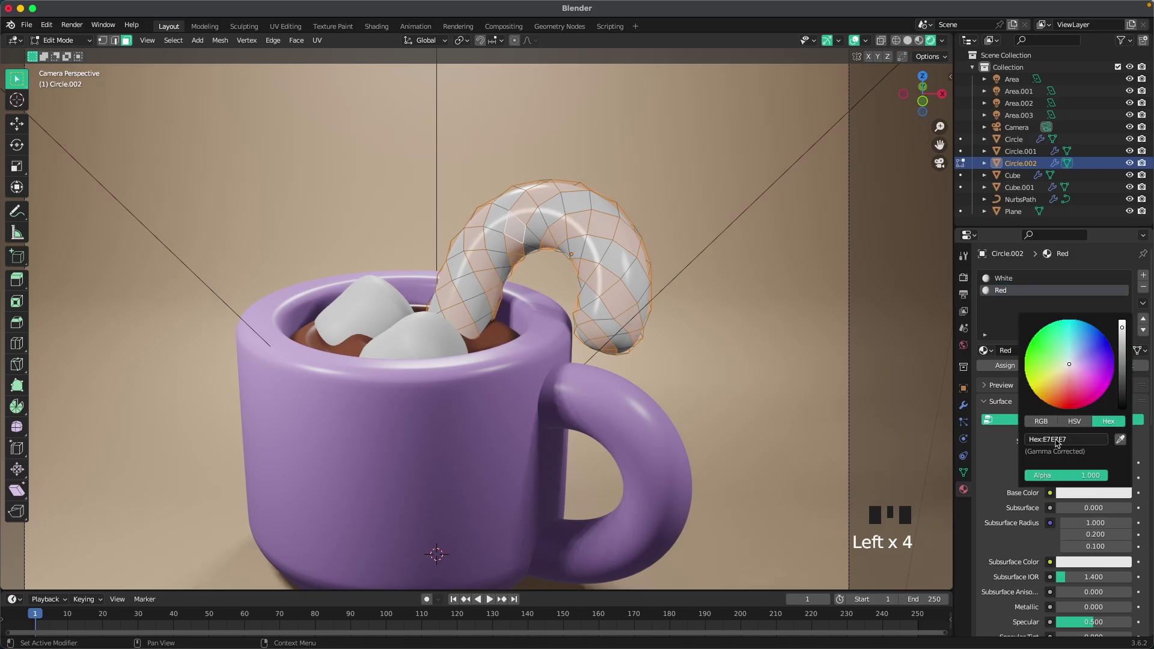
click(1085, 439)
text(E74D5F)
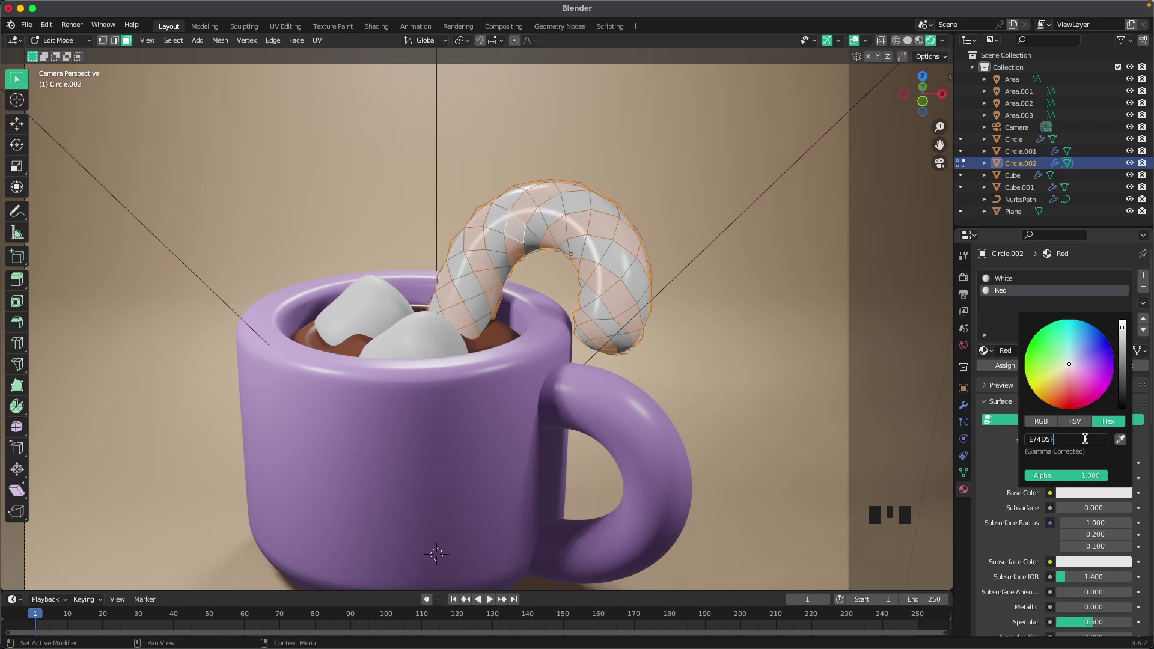
key(Return)
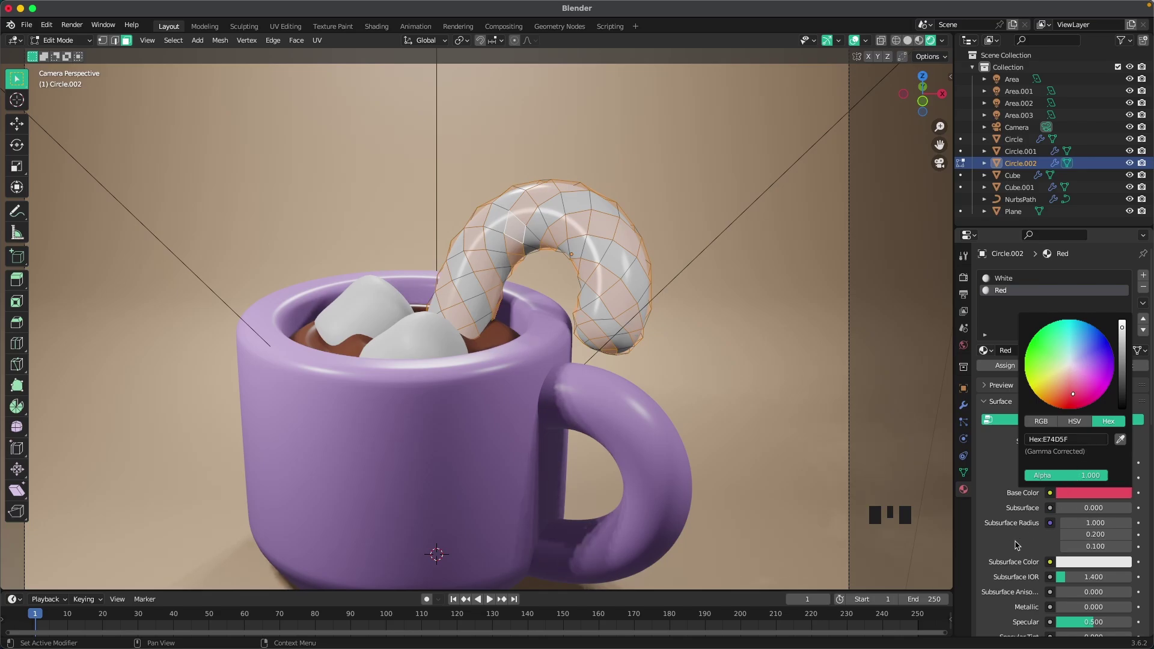
click(1005, 365)
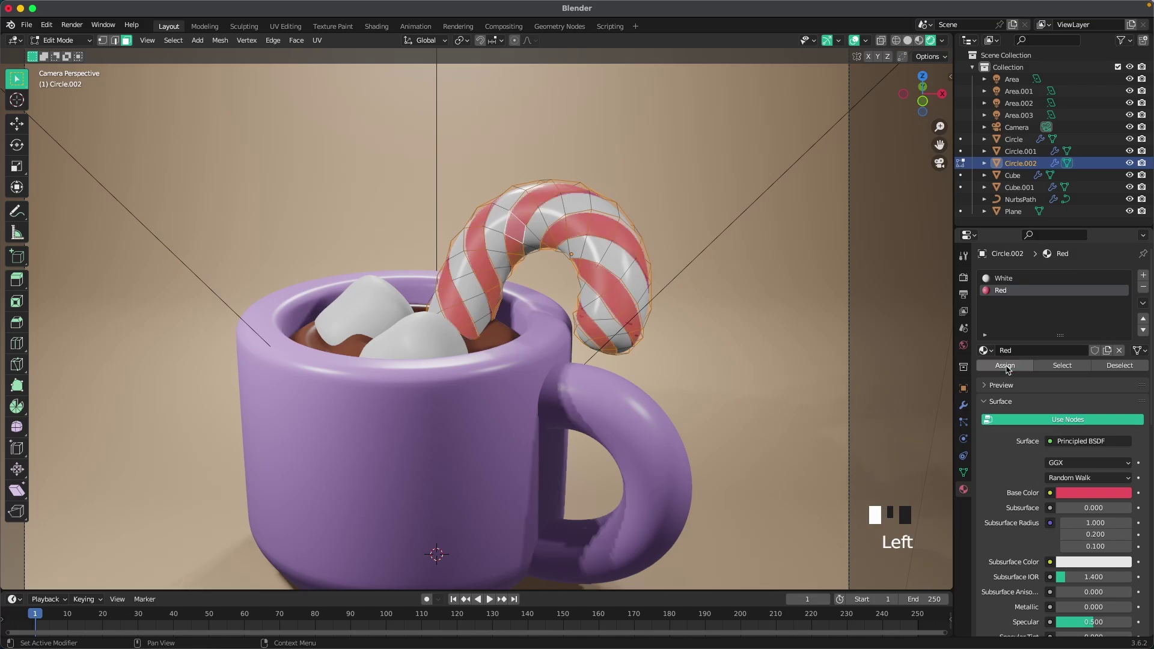
- Set the Red material's roughness to 0.2 and return the candy cane to Object Mode
scroll(1088, 631, down, 3)
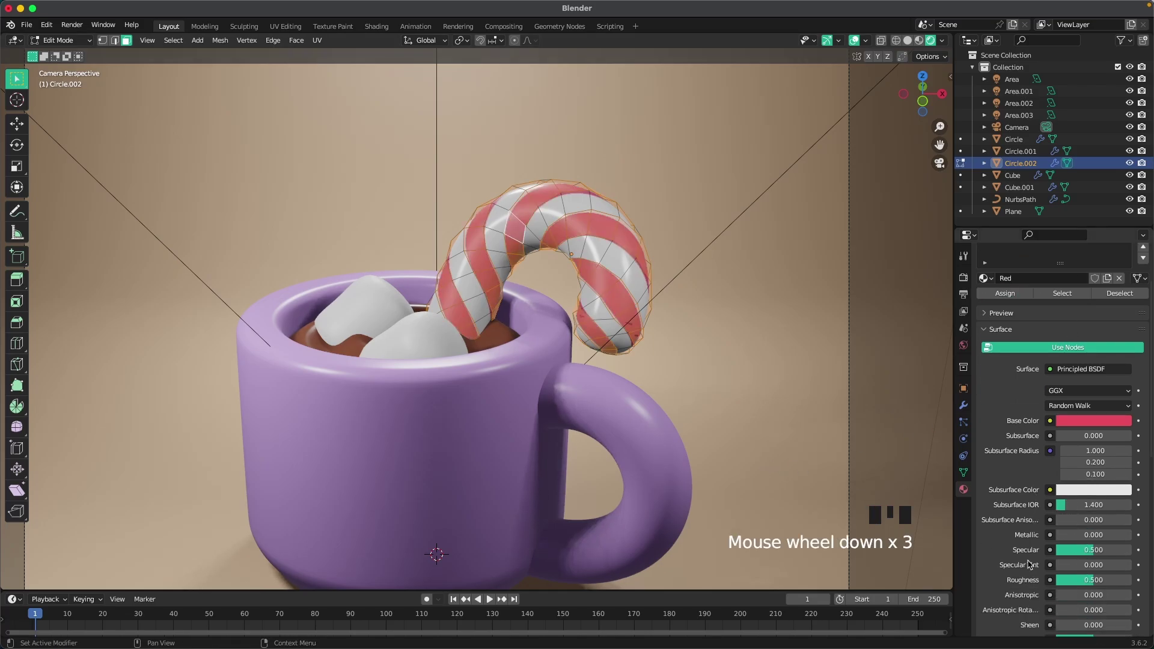
click(1082, 579)
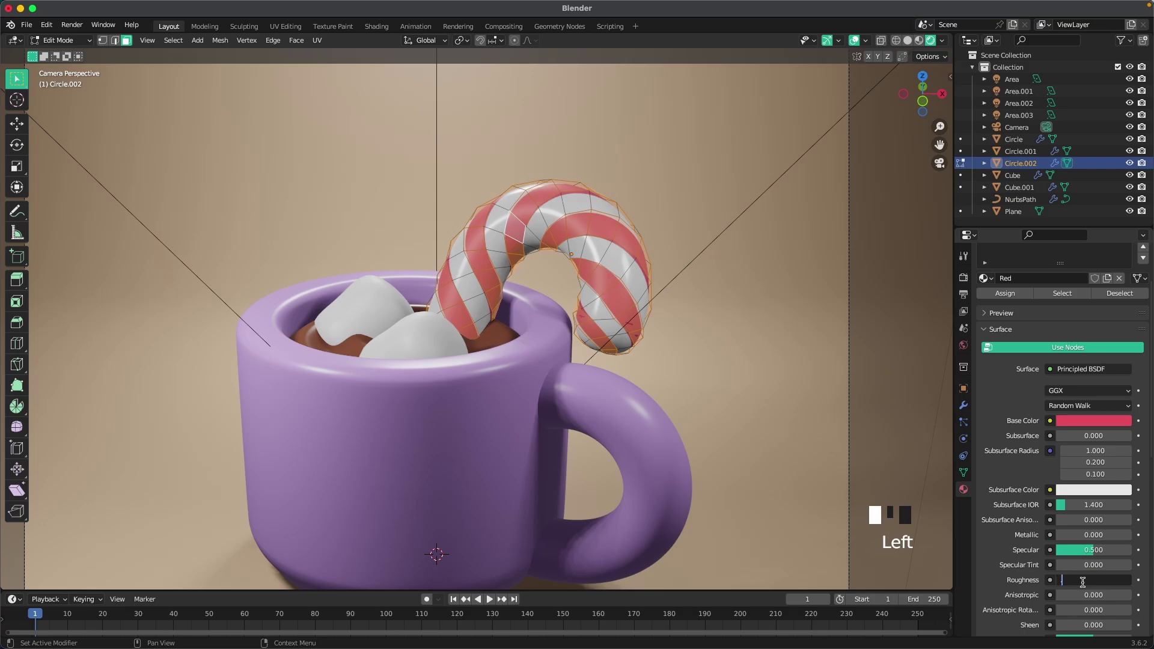
text(.2)
click(754, 333)
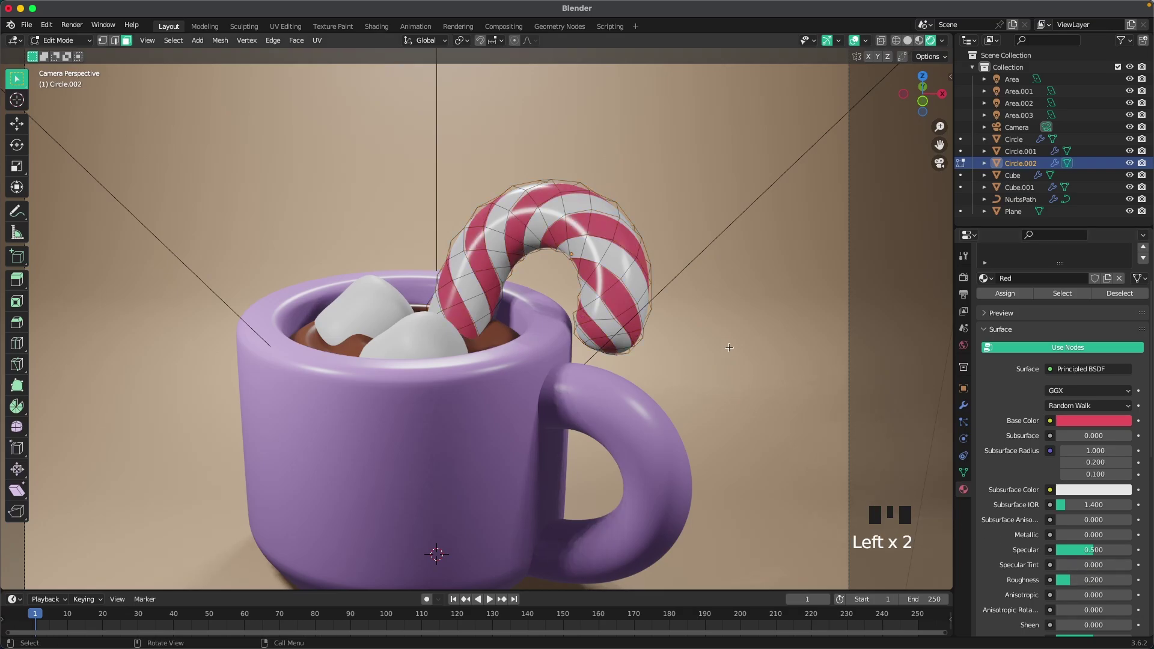
key(Tab)
- Set the power of the area light on the mug's left side, as seen from the camera, to 250 W
scroll(753, 332, down, 4)
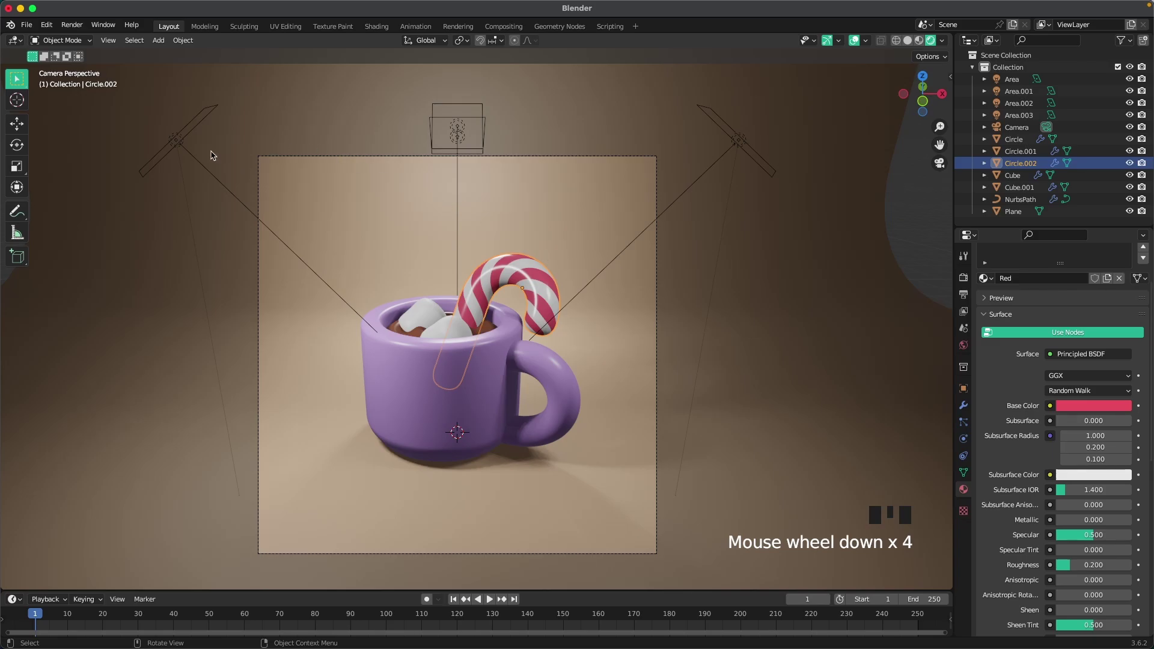
click(178, 141)
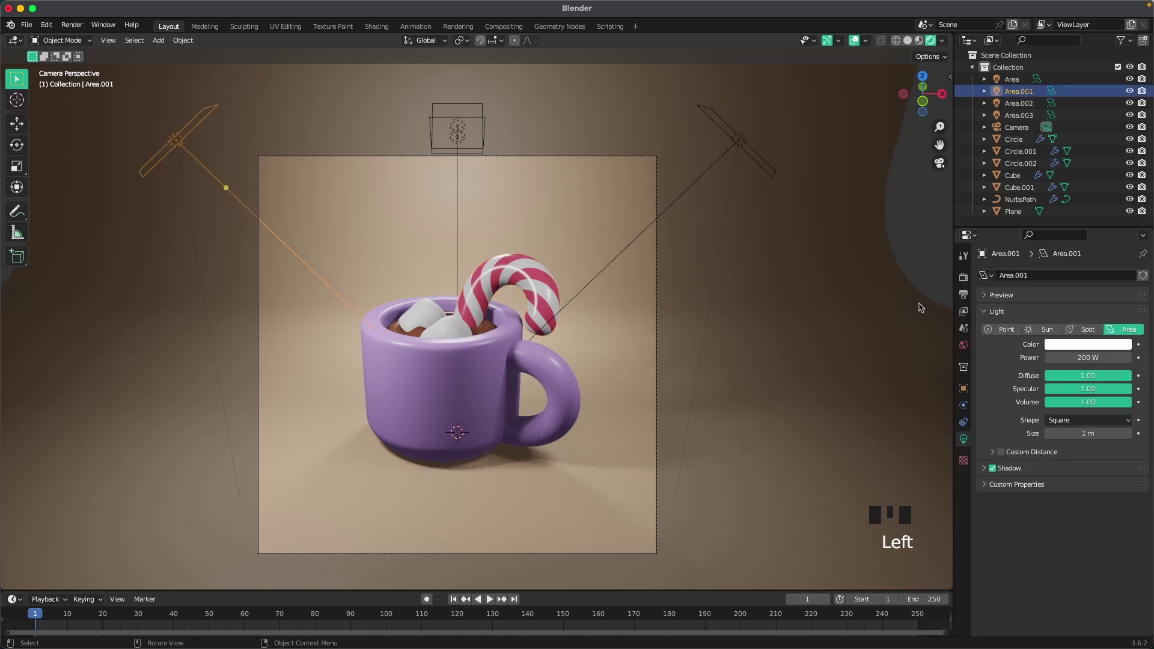
double_click(1072, 357)
text(250)
key(Return)
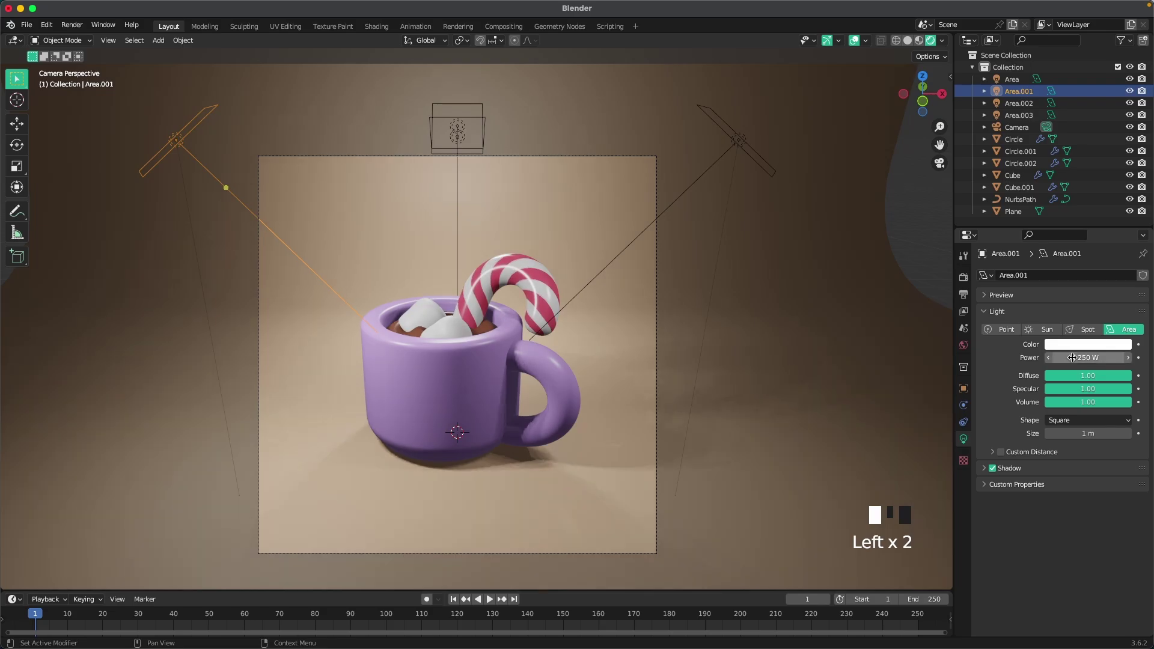
- Set the power of the area light on the mug's handle side to 150 W
click(739, 141)
double_click(1100, 357)
text(150)
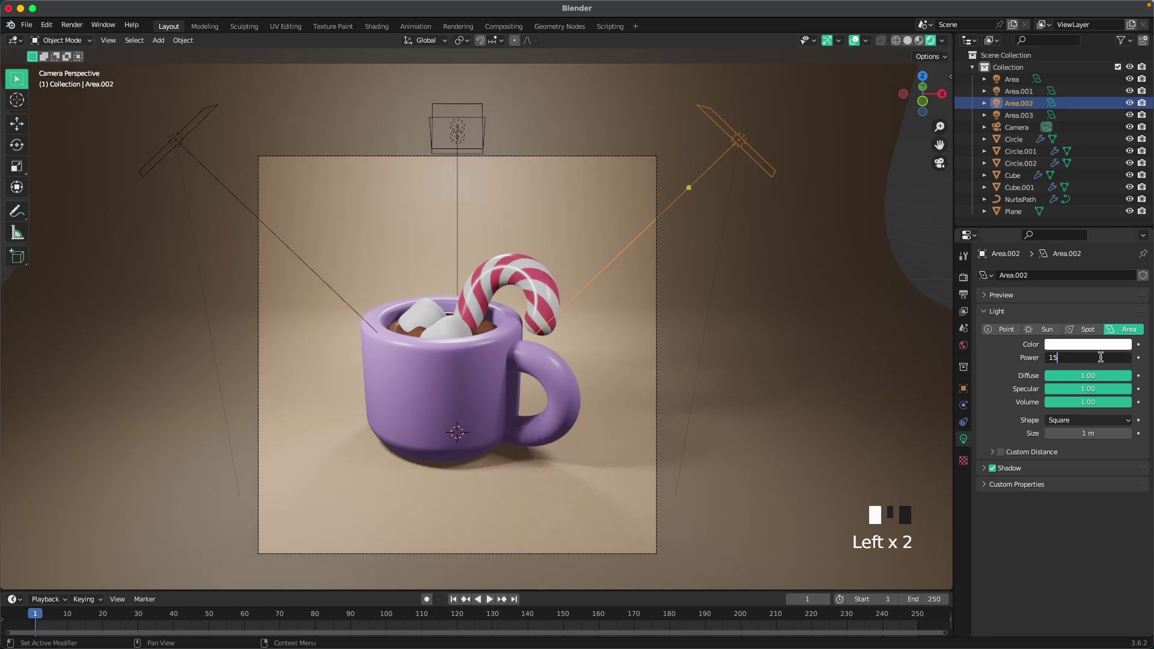
key(Return)
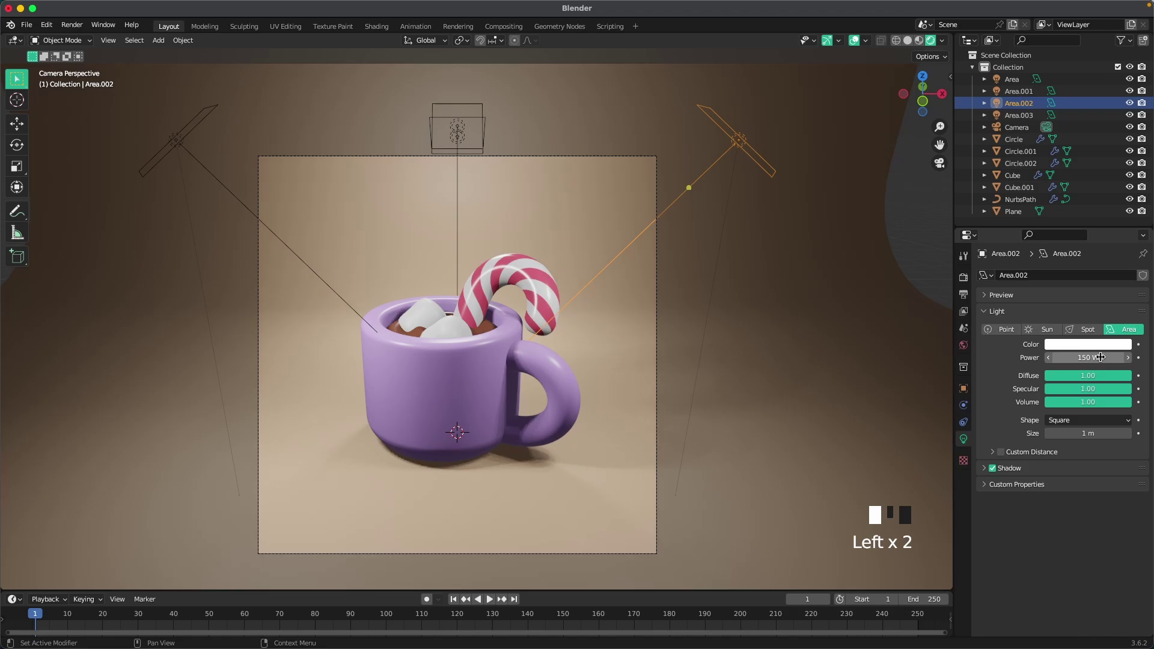
- Set the power of the overhead area light aimed down at the mug to 250 W
click(453, 218)
middle_drag(453, 218, 503, 237)
scroll(329, 164, down, 2)
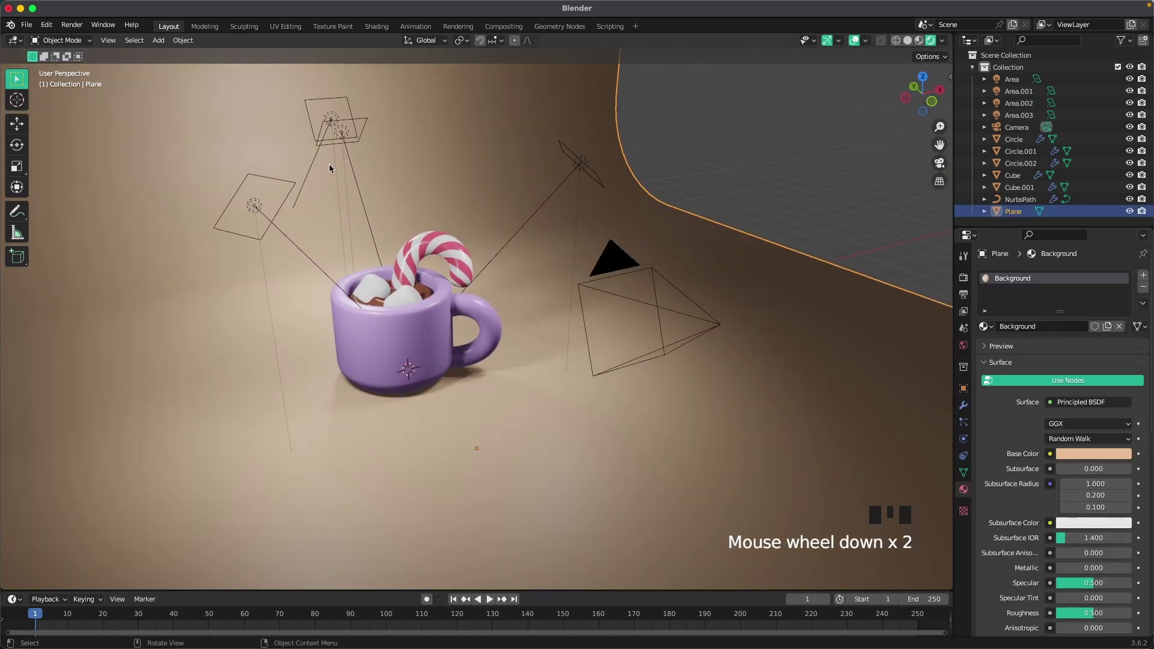
click(340, 132)
click(1109, 361)
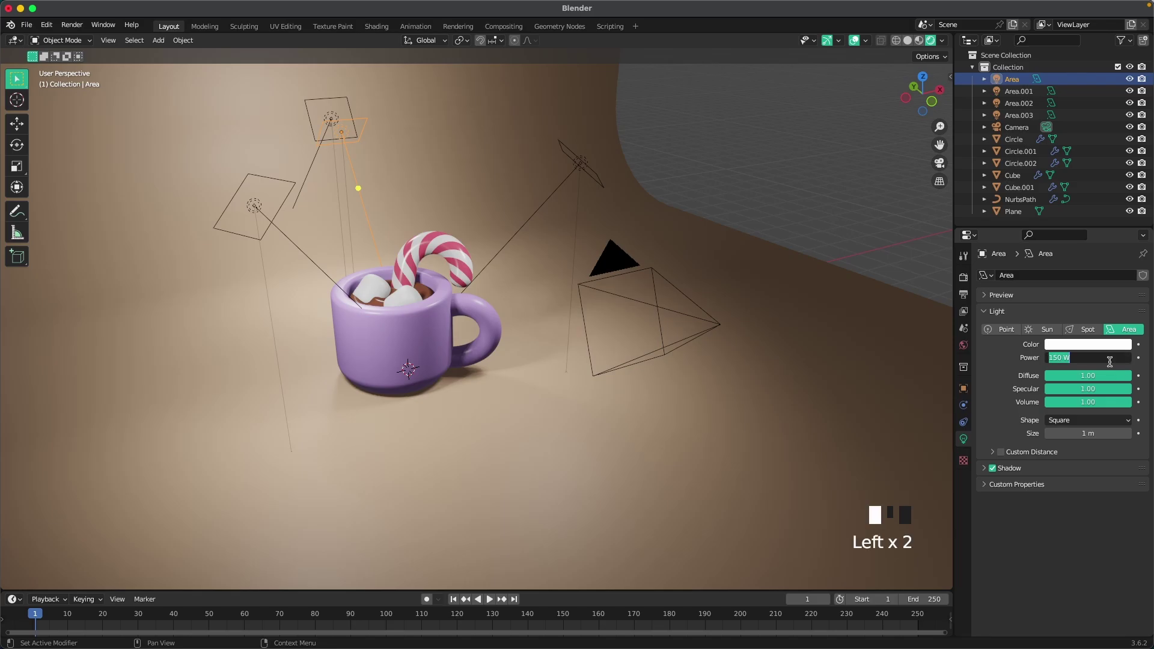
text(250)
key(Return)
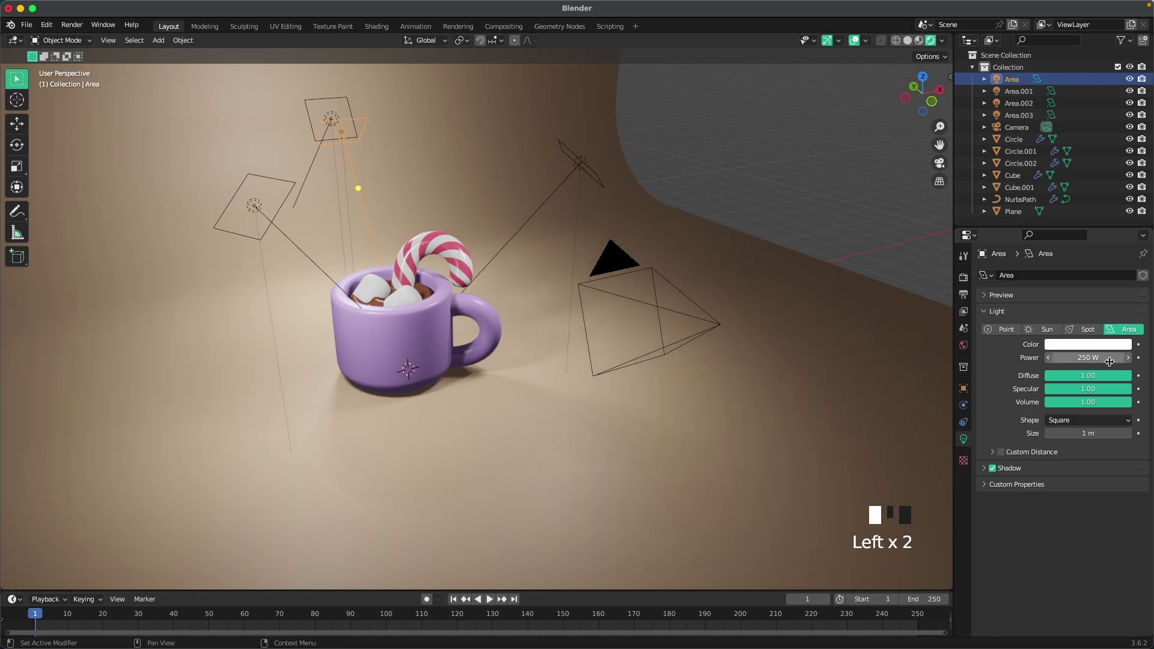
- Return to the camera view and change the world background color to a muted pink
click(522, 241)
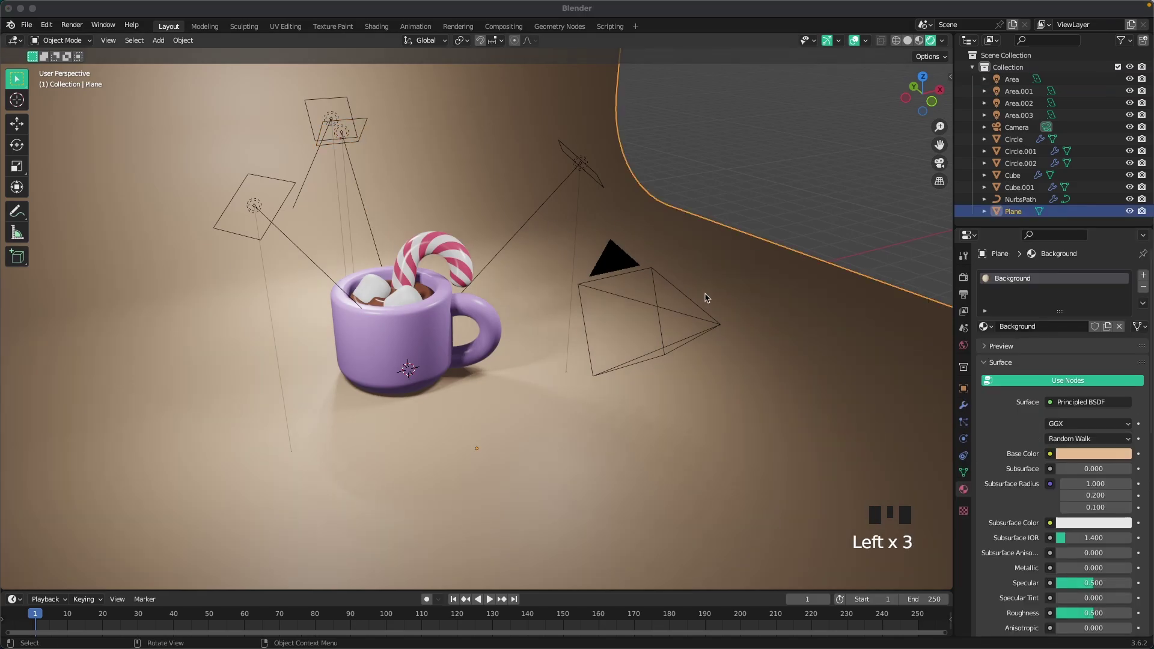
key(grave)
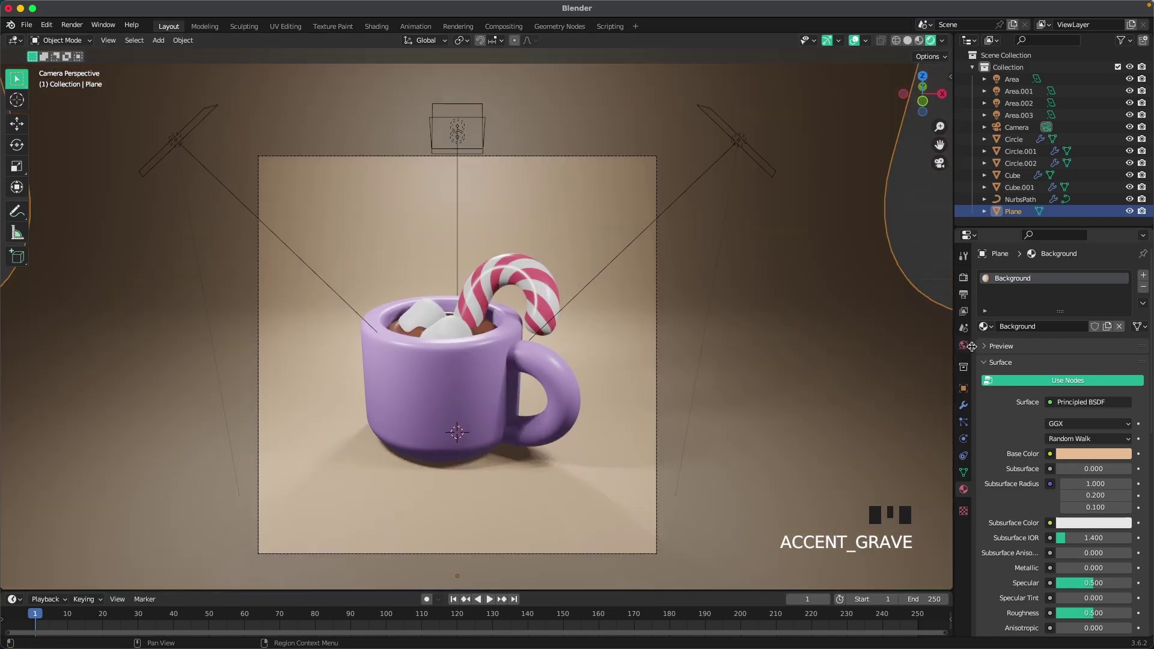
click(963, 345)
click(963, 345)
click(1086, 356)
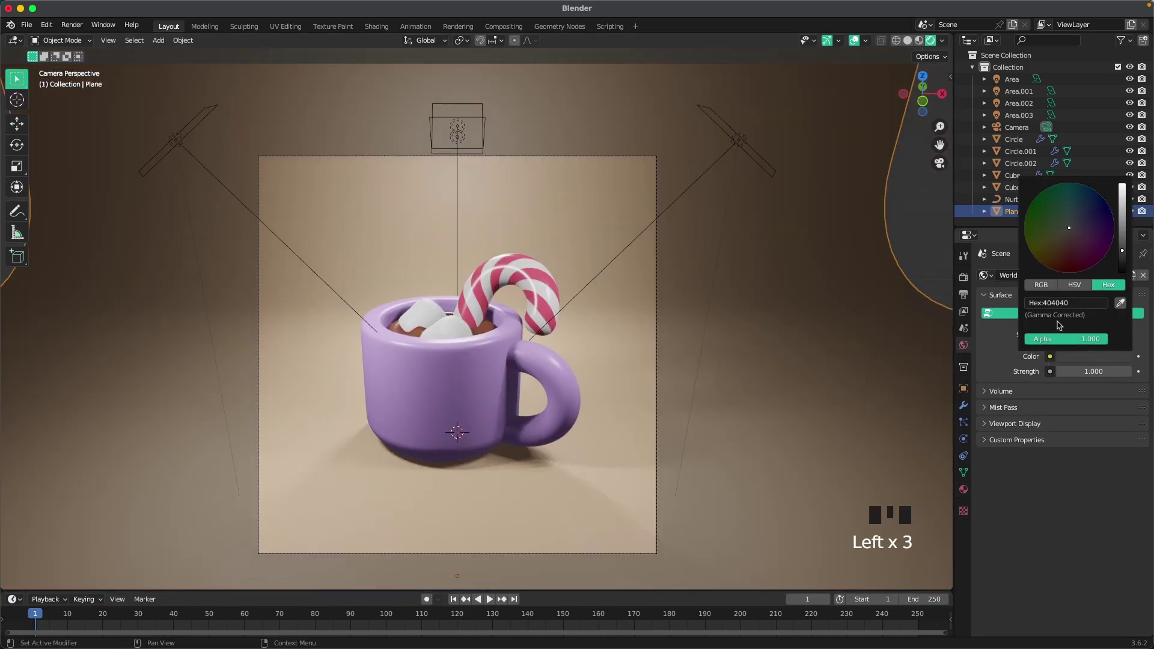
click(1087, 354)
click(1076, 304)
key(Return)
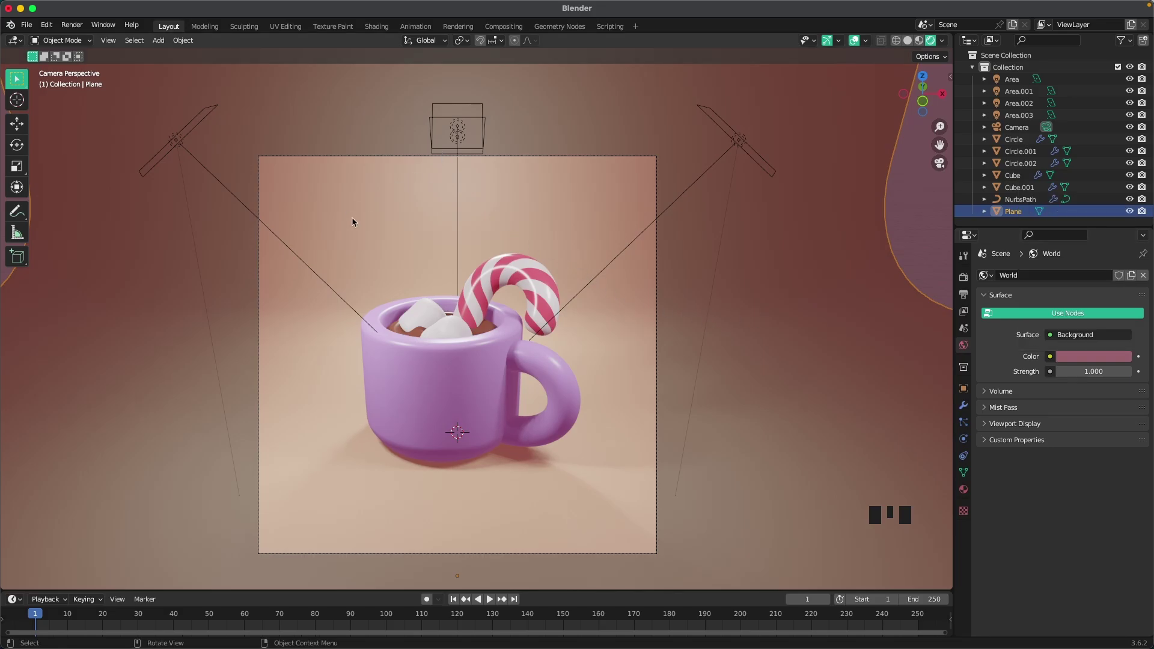
- Set the power of the area light above the mug that is aimed at the backdrop to 600 W, and return to the camera view
scroll(314, 272, down, 1)
scroll(316, 274, up, 3)
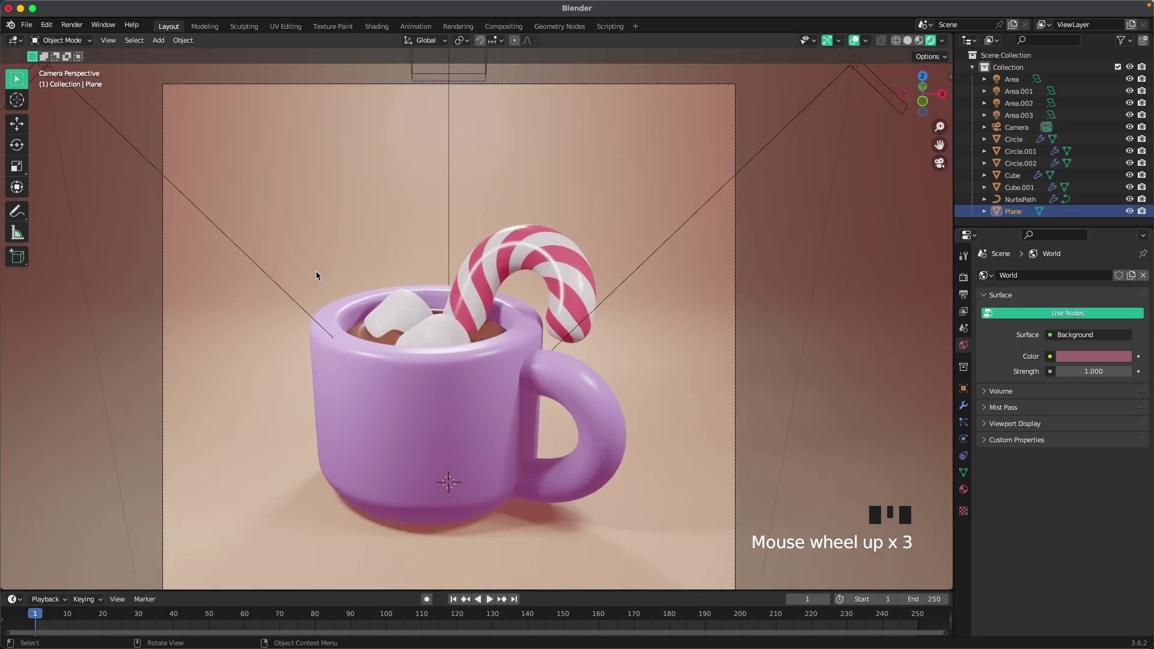
scroll(323, 270, down, 1)
middle_drag(384, 286, 334, 242)
scroll(334, 242, down, 3)
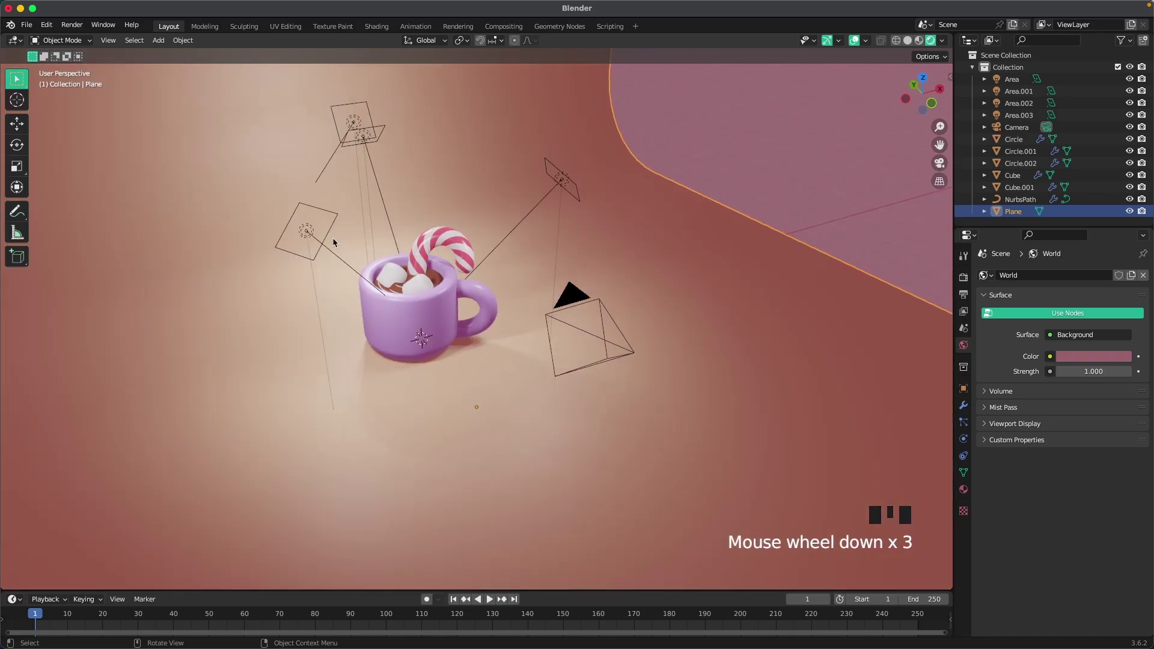
click(343, 116)
click(342, 118)
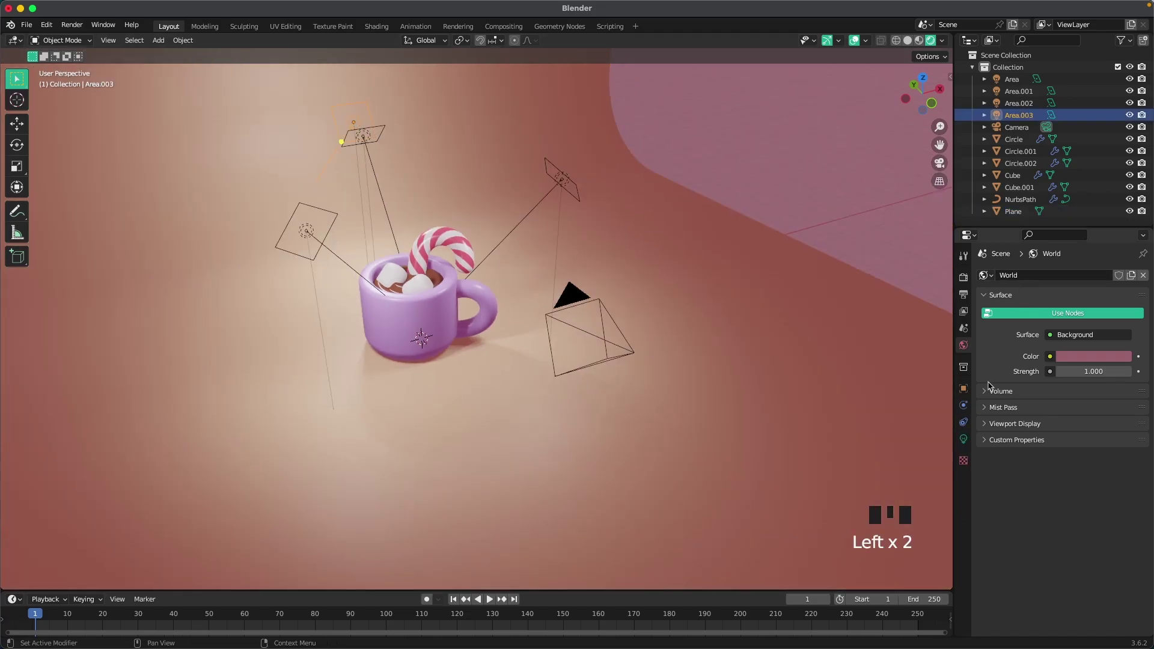
click(963, 439)
click(1108, 355)
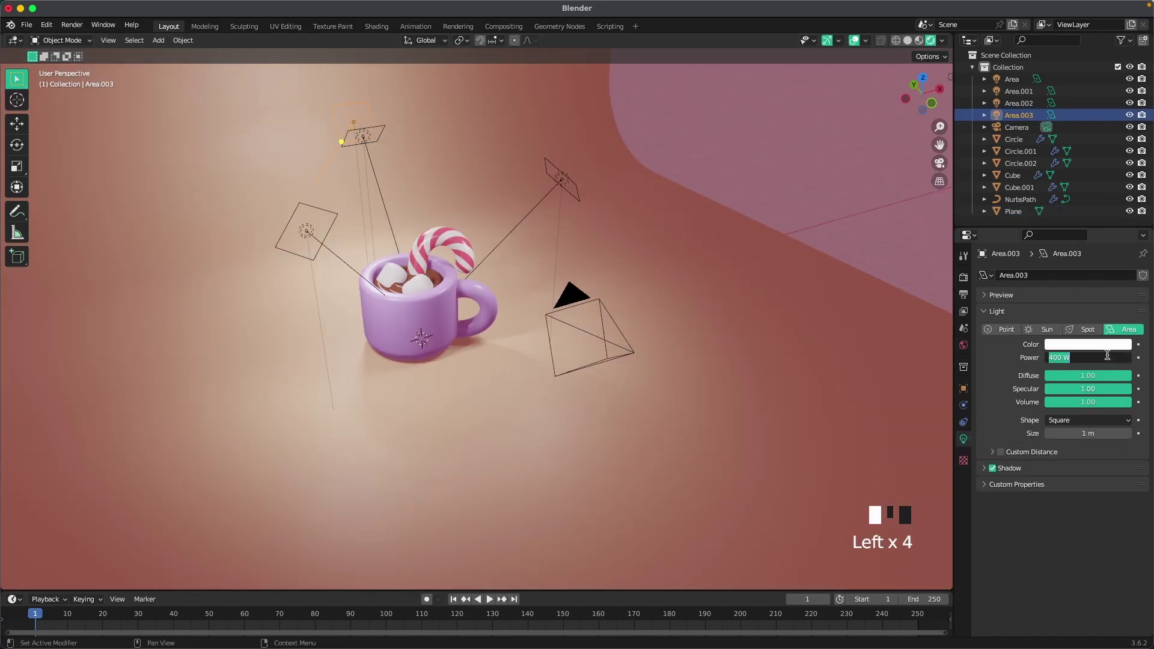
text(600)
key(Return)
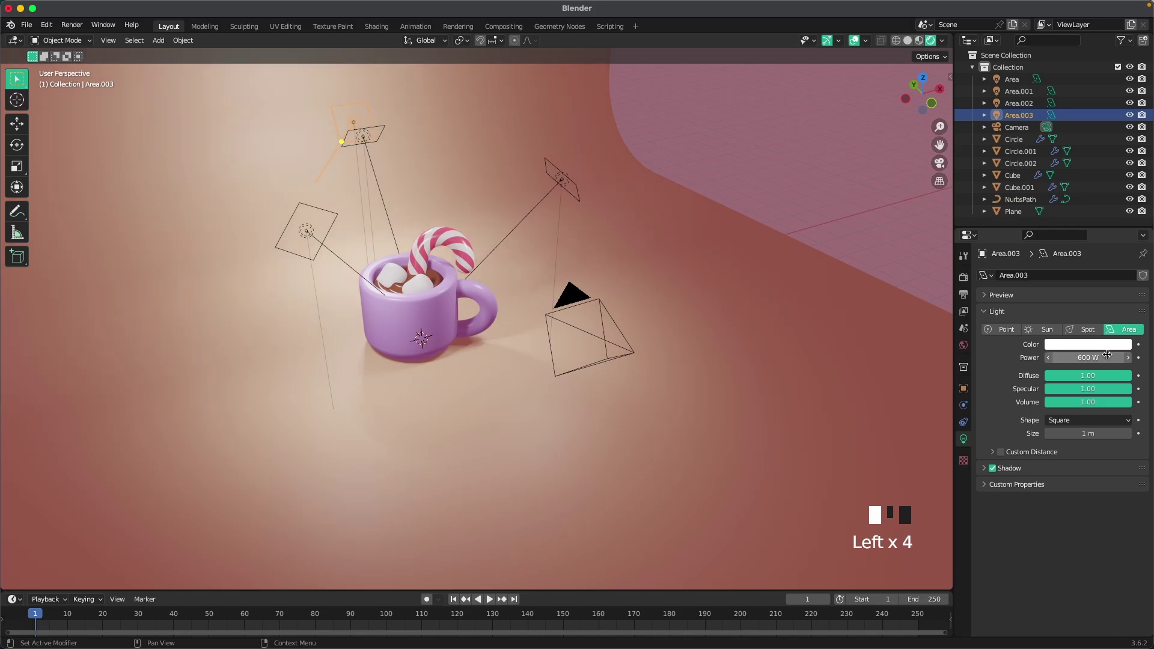
key(grave)
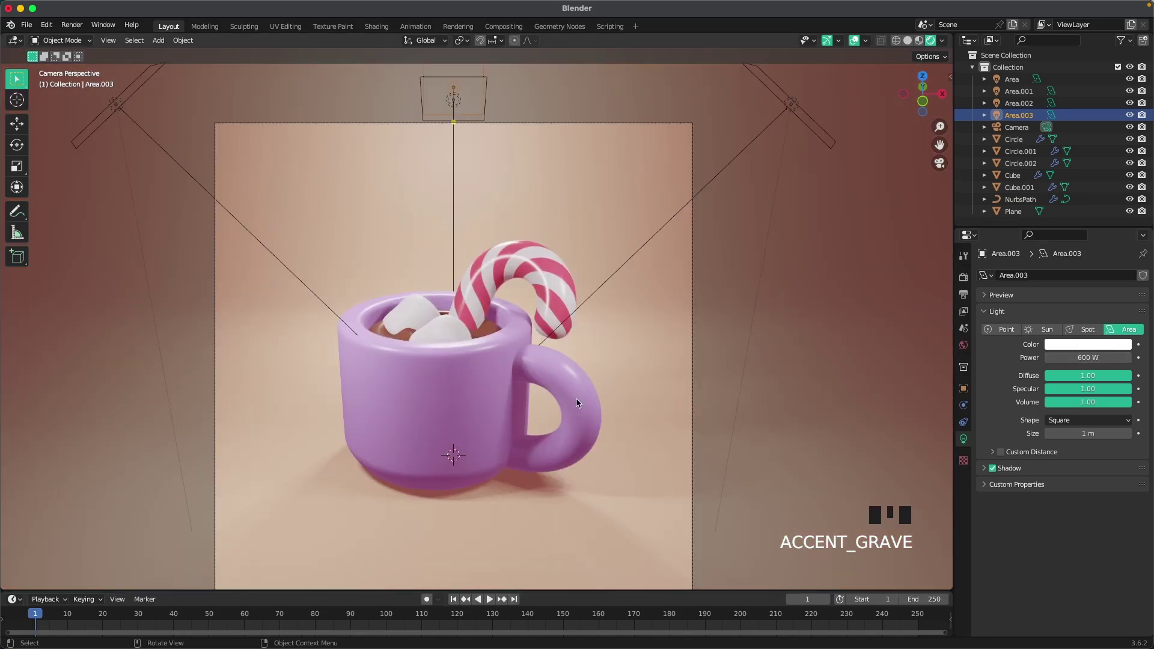
shift+middle_drag(550, 389, 593, 373)
scroll(594, 370, up, 2)
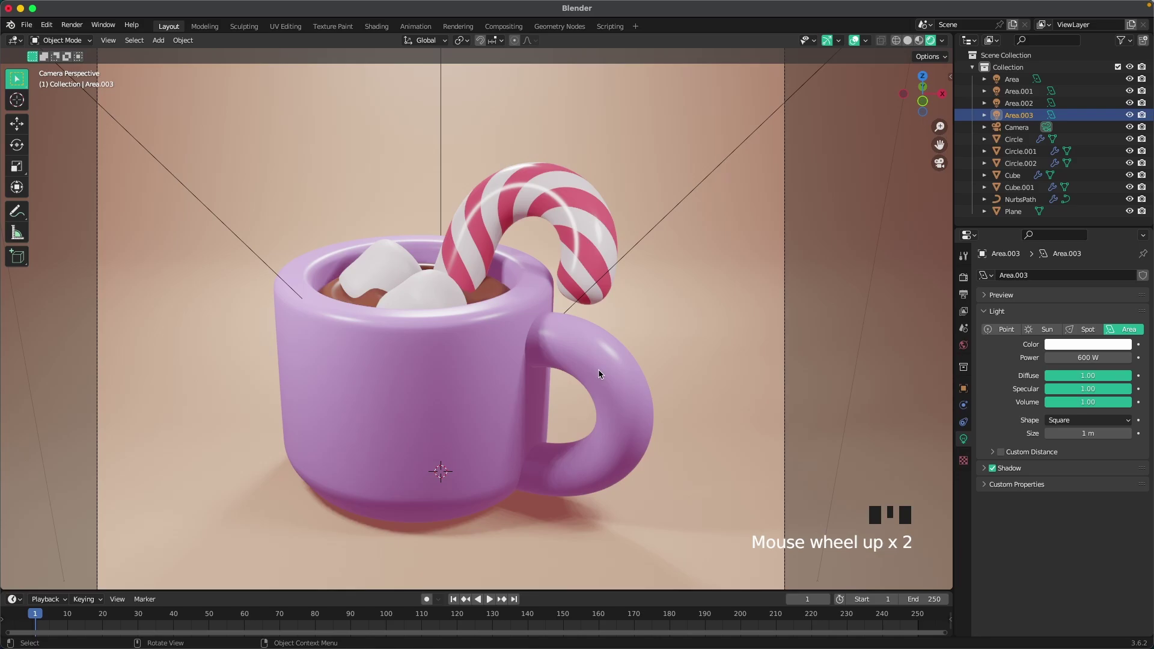
scroll(601, 372, down, 2)
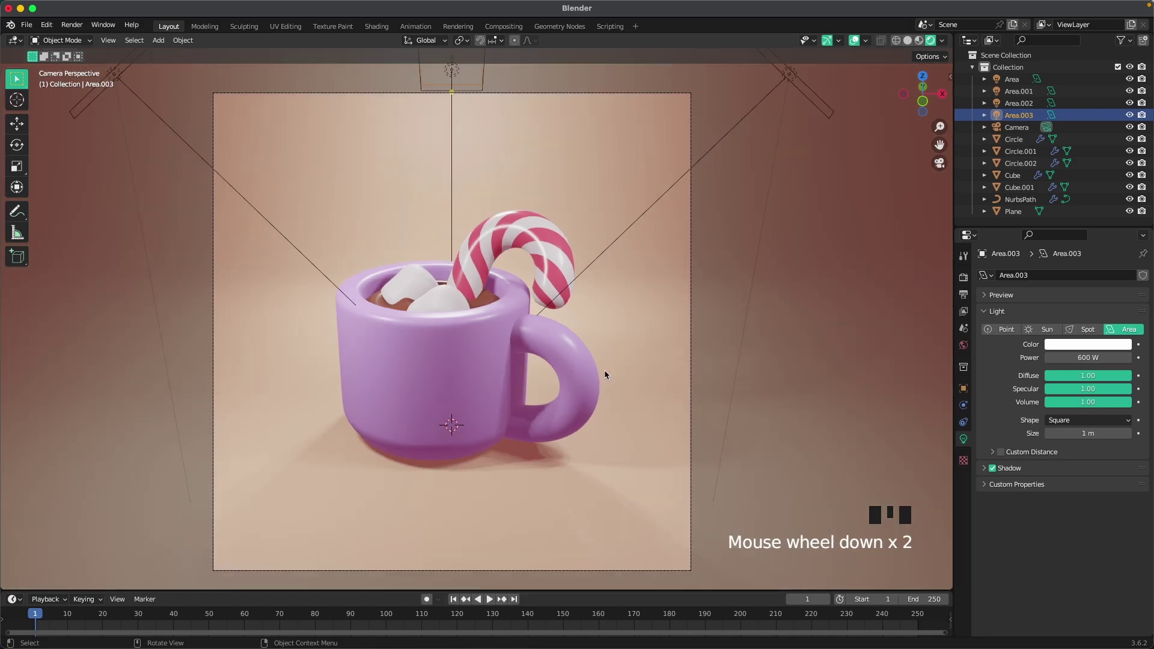
- Switch the render engine to Cycles and set its device to GPU Compute
click(769, 311)
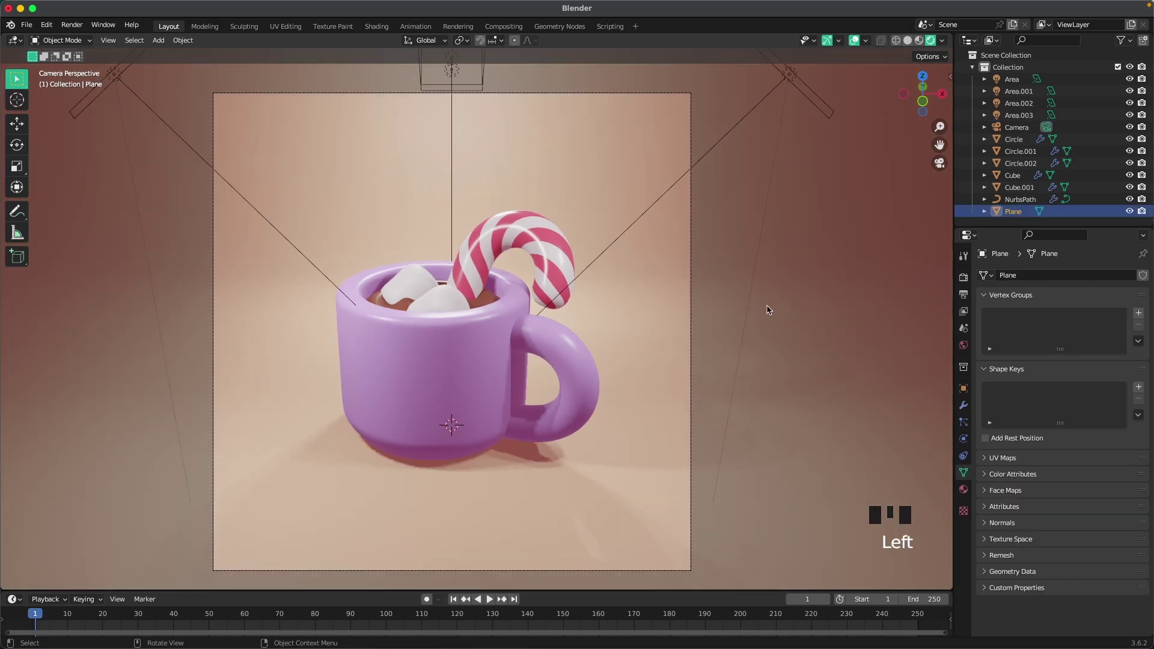
click(963, 277)
drag(1094, 276, 1081, 335)
click(1079, 307)
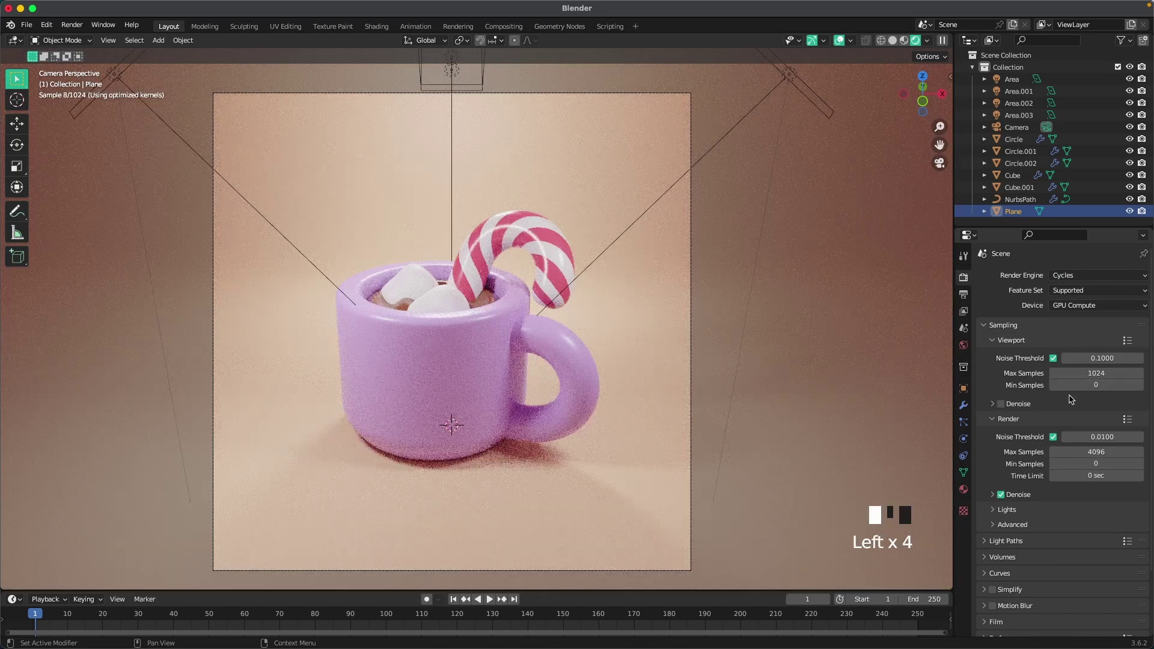
- Set the maximum samples to 128 for the viewport and 512 for the final render
click(1069, 373)
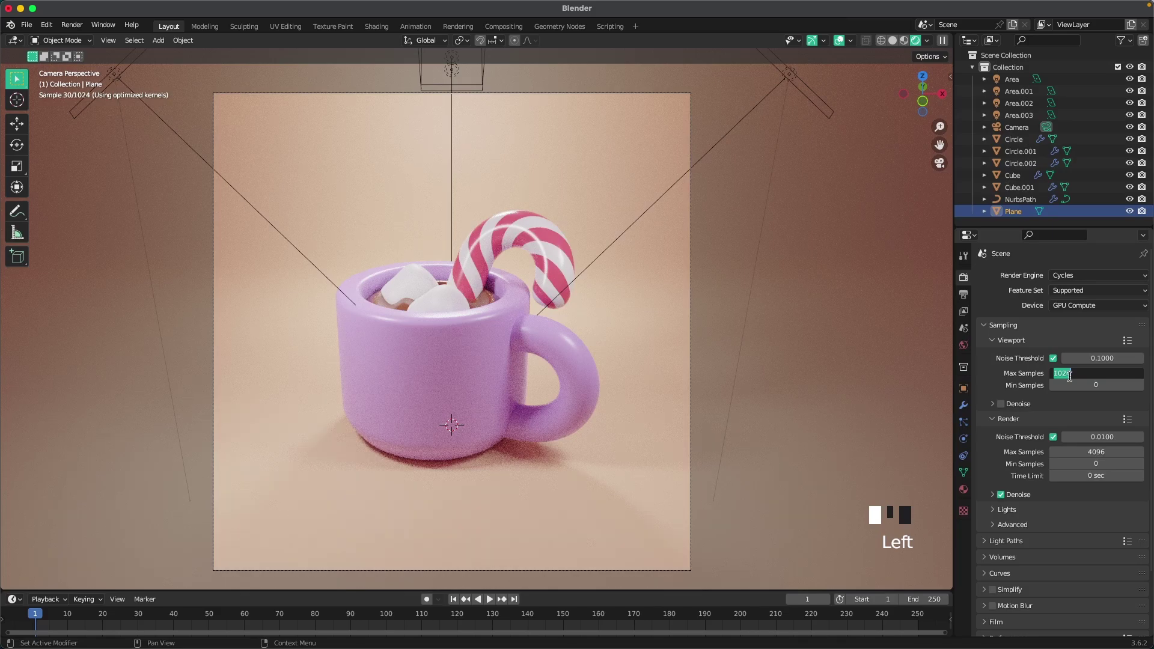
text(128)
key(Return)
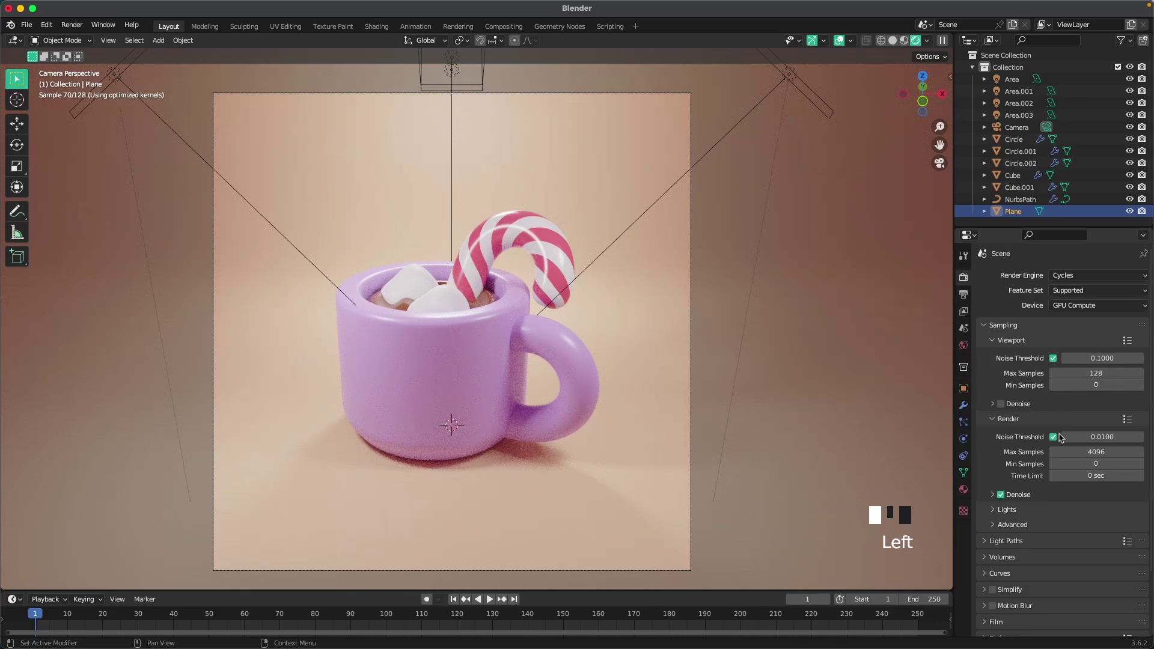
click(1063, 451)
text(512)
key(Return)
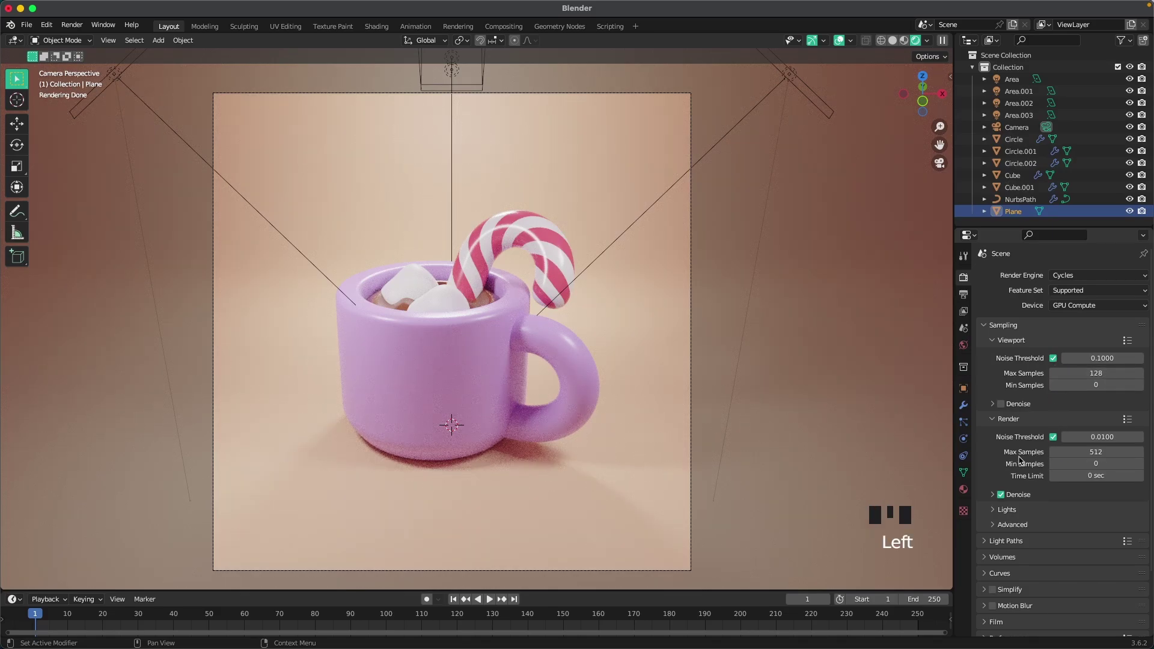
- Set the color management look to Medium High Contrast
scroll(1020, 460, down, 15)
click(1014, 629)
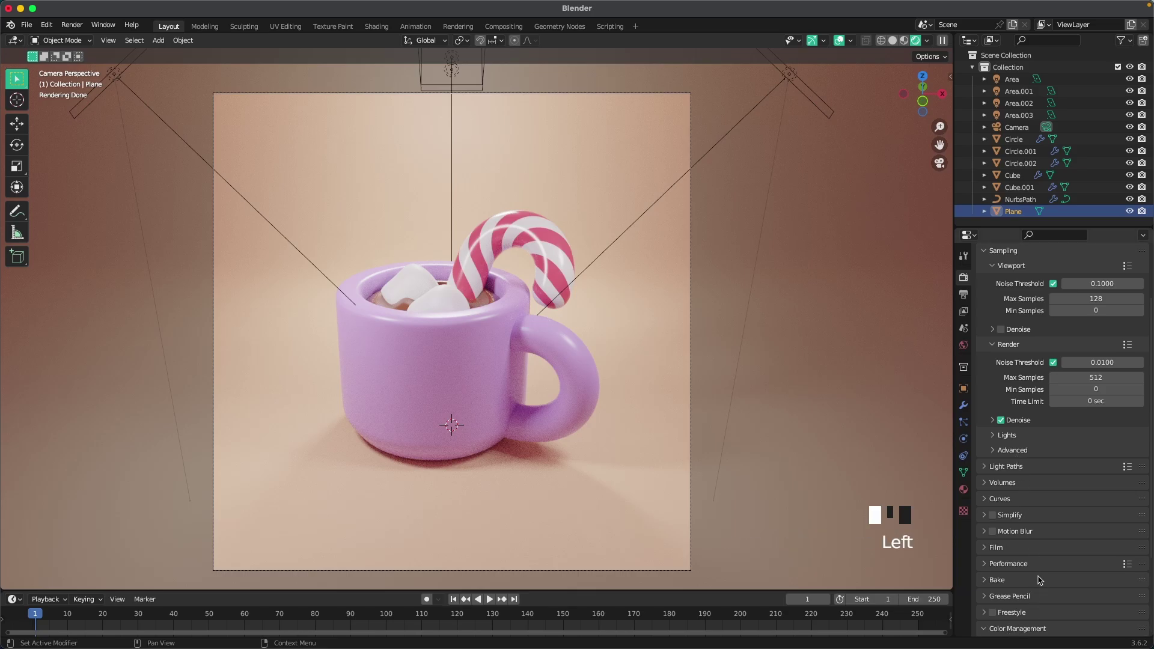
scroll(1043, 578, down, 10)
click(1072, 566)
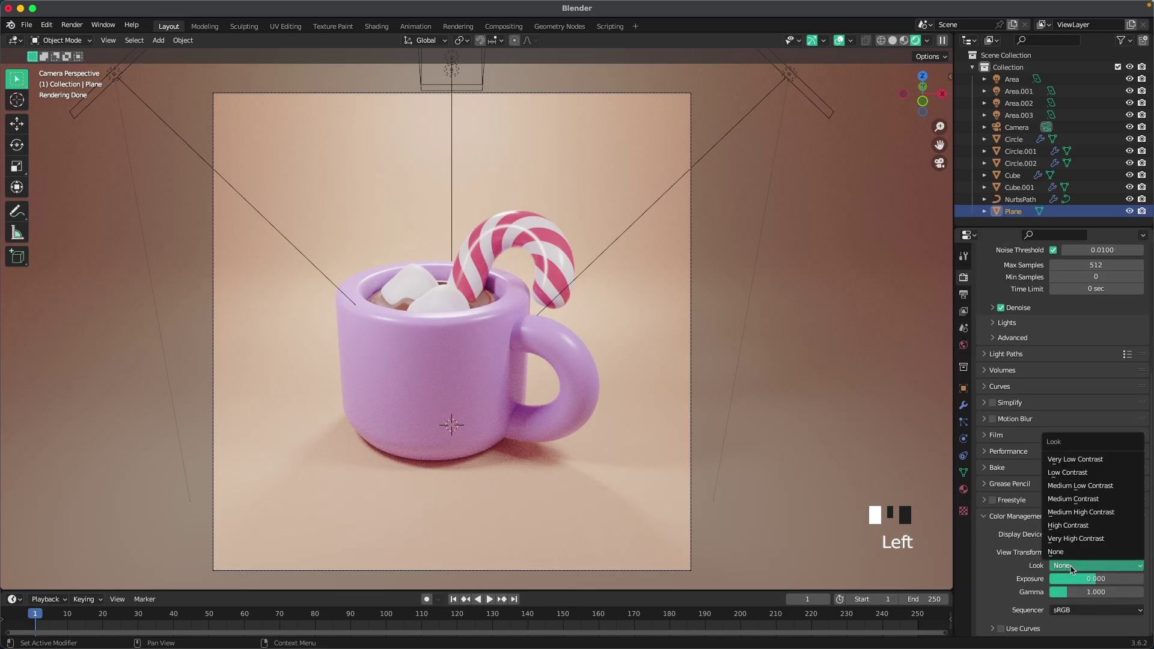
click(1075, 514)
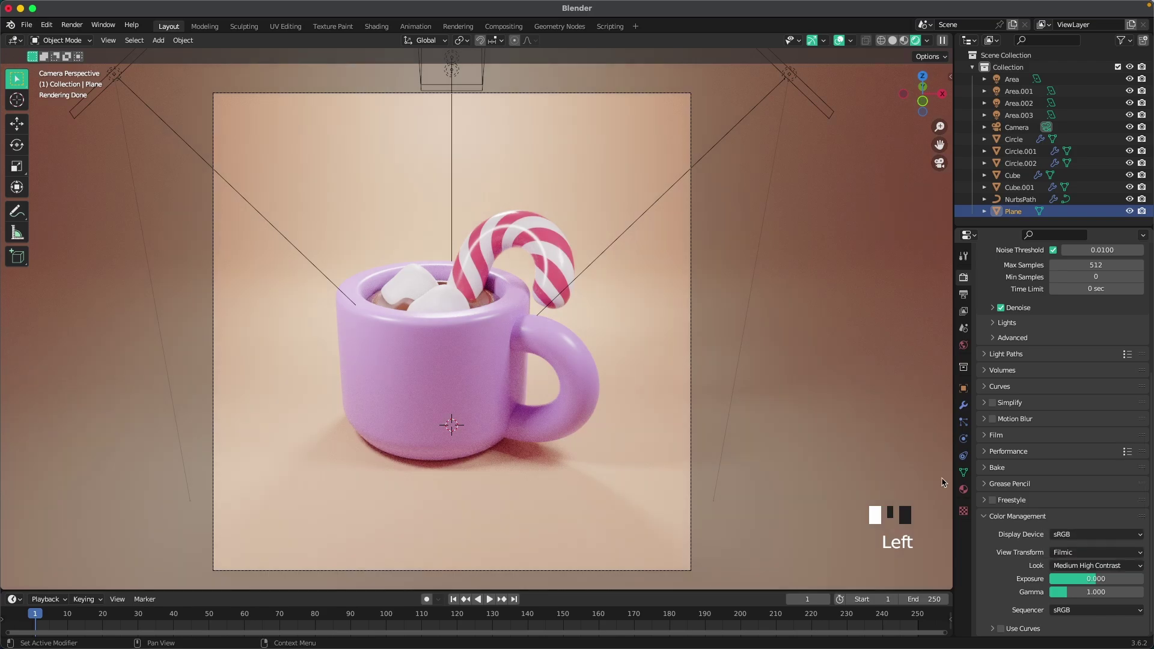
click(755, 371)
scroll(757, 368, down, 1)
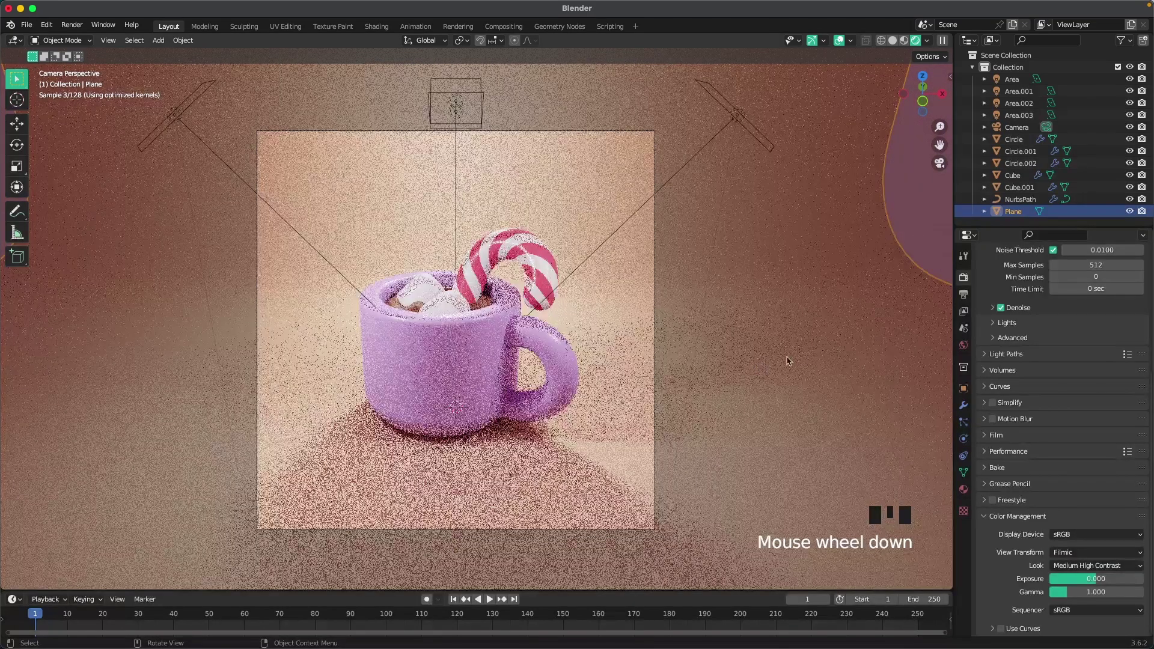